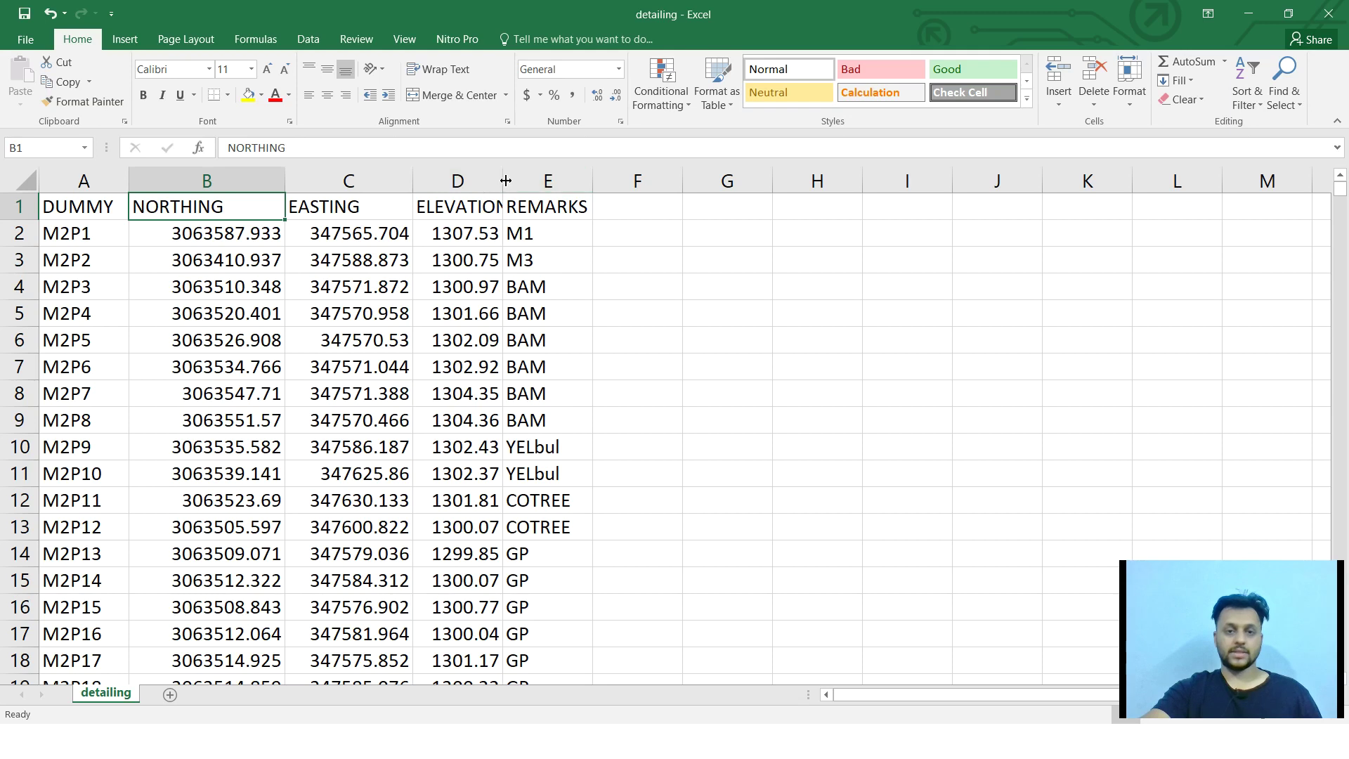
# Step: Examine the northing, easting, elevation and remarks columns in the detailing spreadsheet
pyautogui.moveTo(243, 184); pyautogui.dragTo(485, 181)
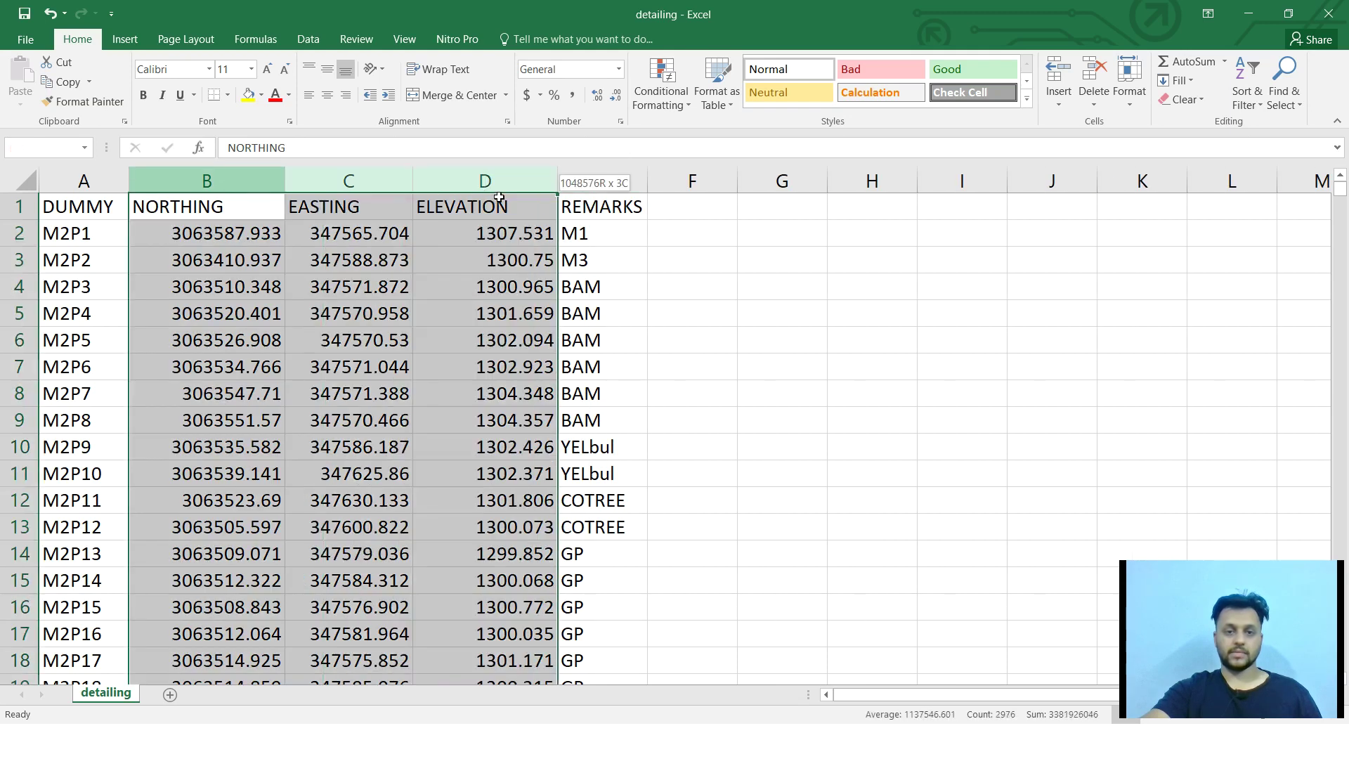
pyautogui.moveTo(618, 267); pyautogui.dragTo(677, 280)
pyautogui.click(678, 280)
pyautogui.click(602, 206)
pyautogui.scroll(-1, 597, 371)
pyautogui.scroll(1, 597, 386)
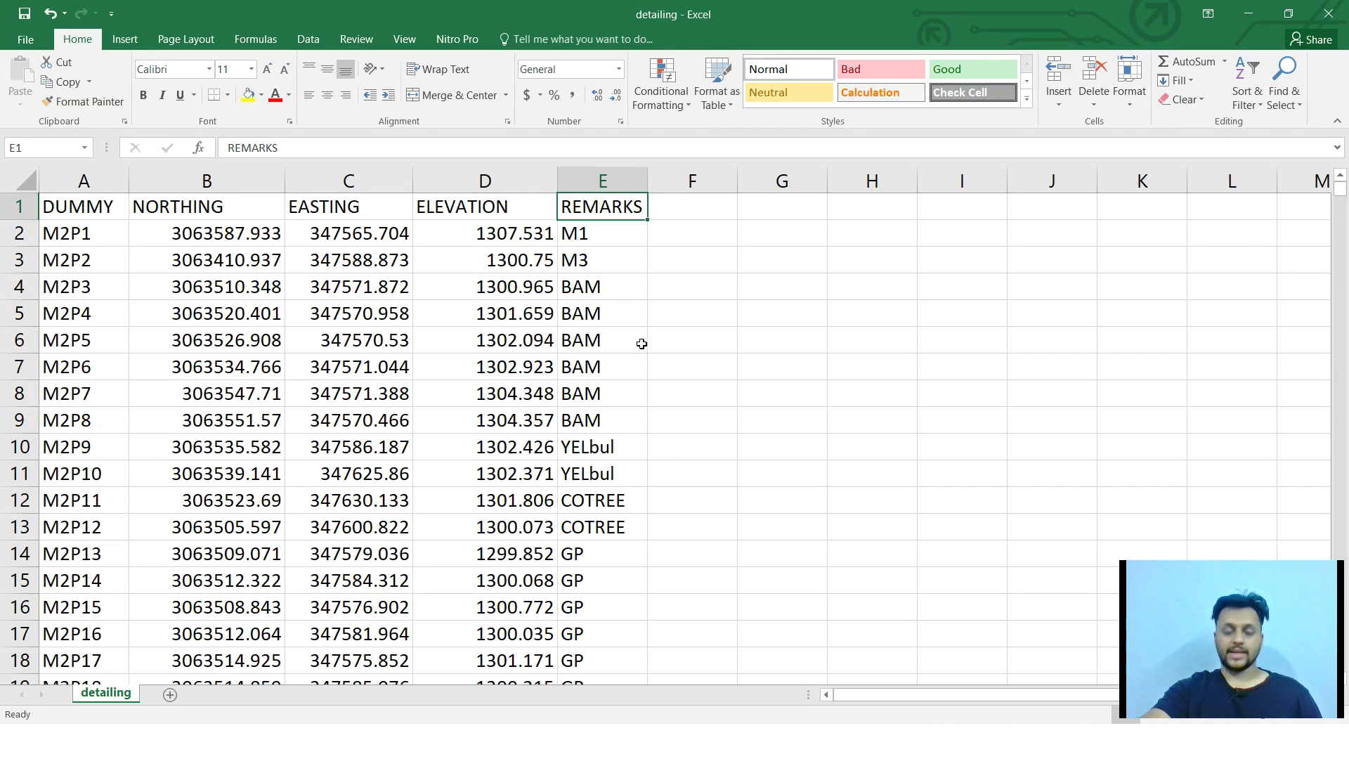
# Step: Minimize the spreadsheet and switch to the QGIS topo Map project in QGIS
pyautogui.click(1248, 14)
pyautogui.click(559, 411)
pyautogui.hotkey('alt', 'Tab')
pyautogui.press('Left')
pyautogui.press('Down')
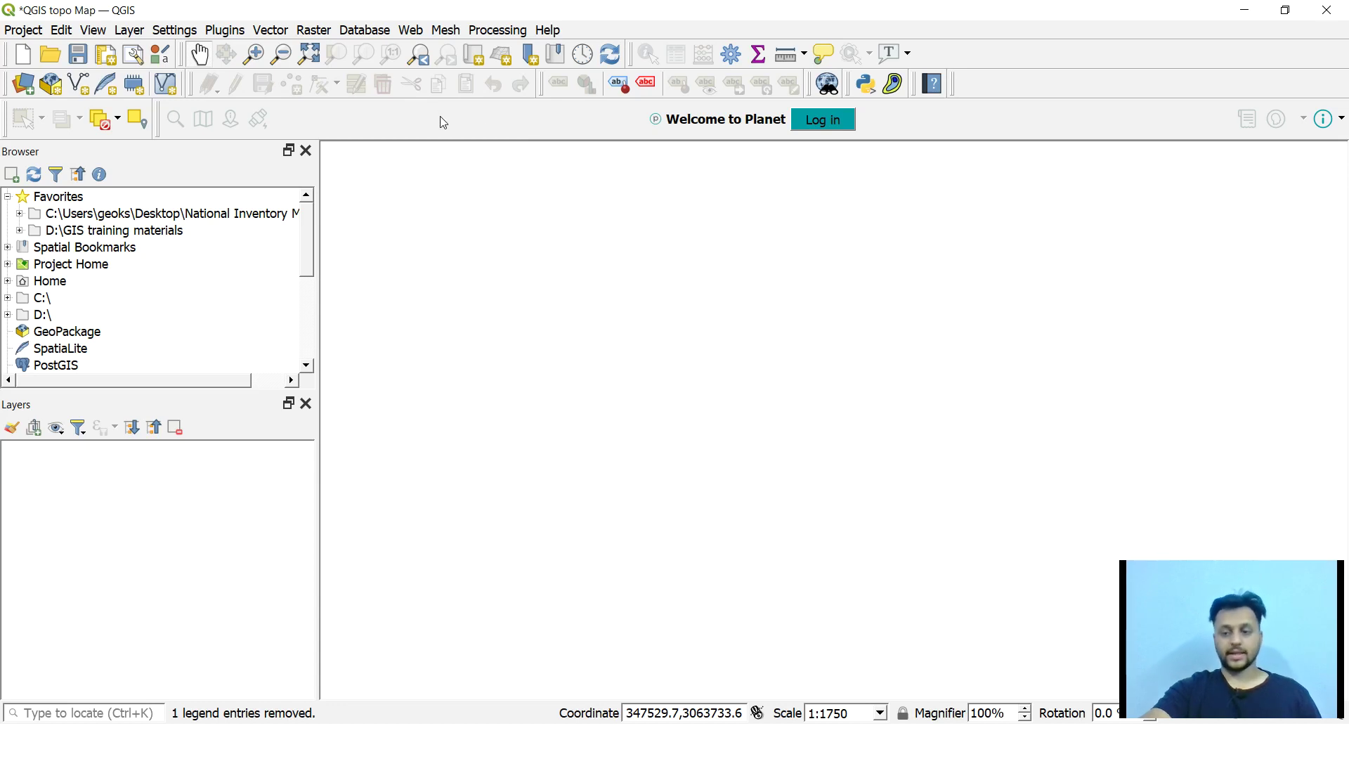
# Step: Search all plugins for "contour plugin", check the Contour plugin's details and installation status, and close the plugin manager
pyautogui.click(226, 30)
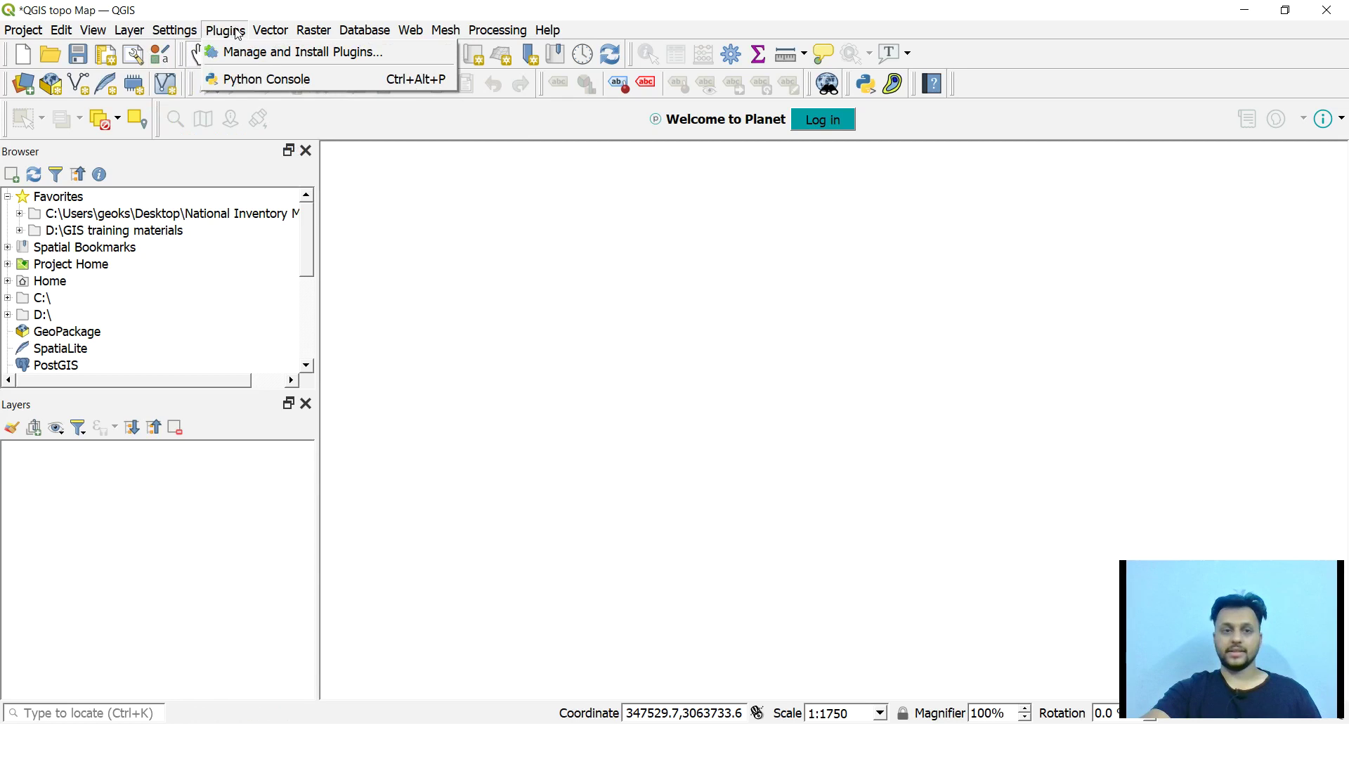
pyautogui.click(307, 58)
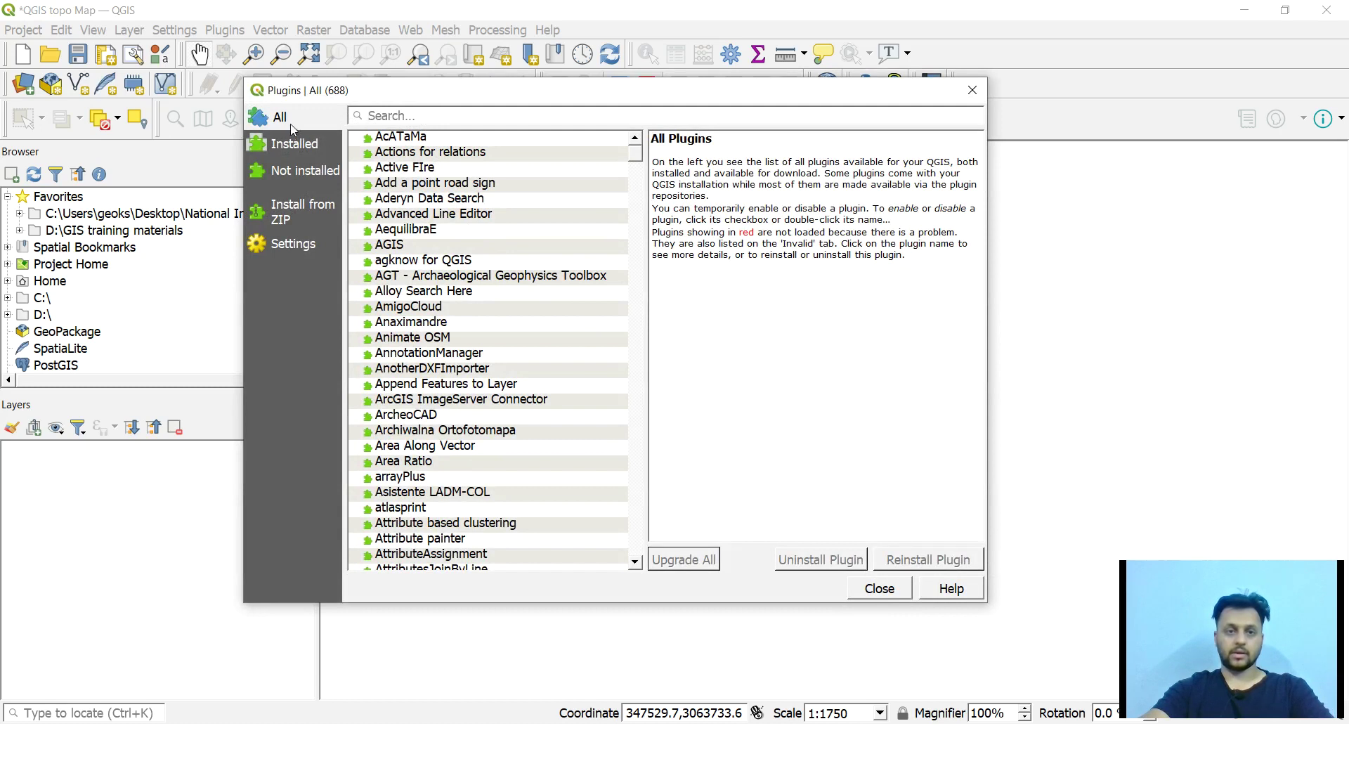
pyautogui.write('co')
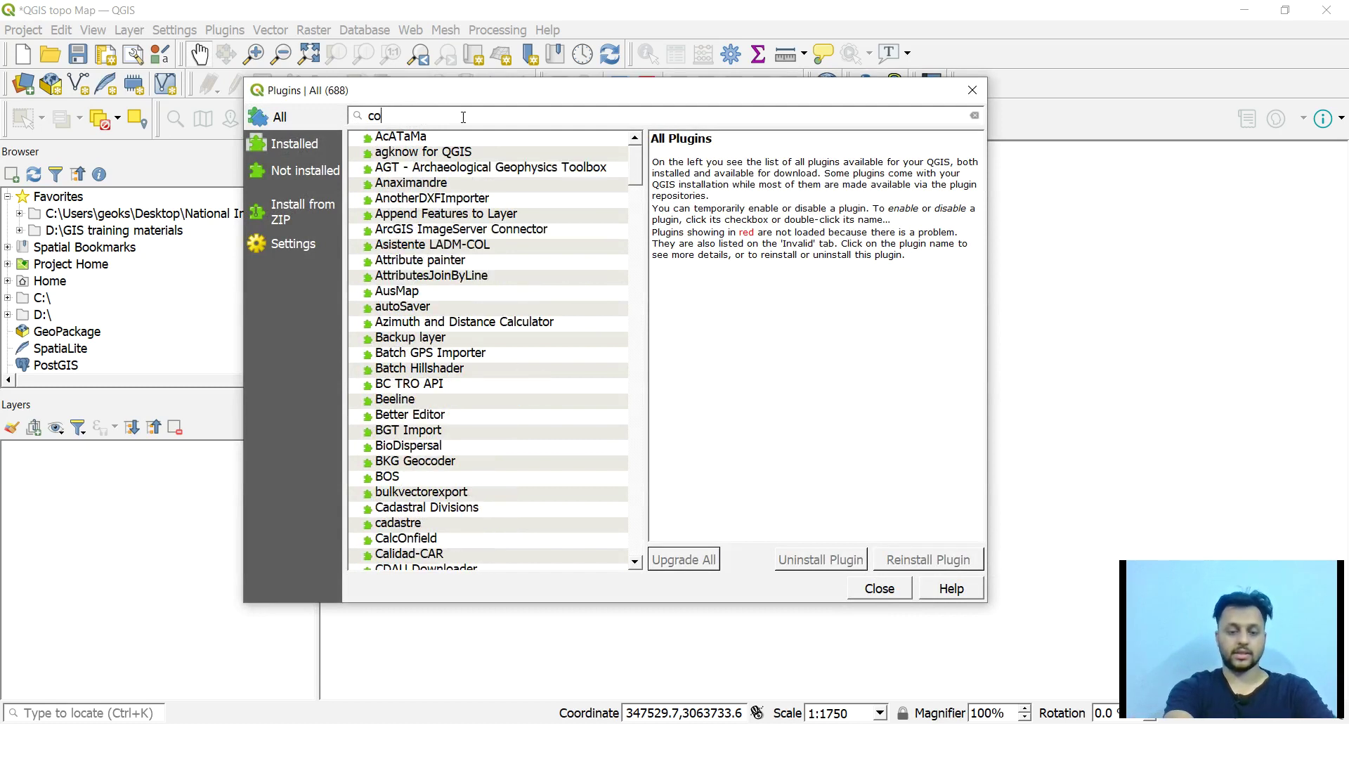
pyautogui.write('ntour plugin')
pyautogui.click(448, 149)
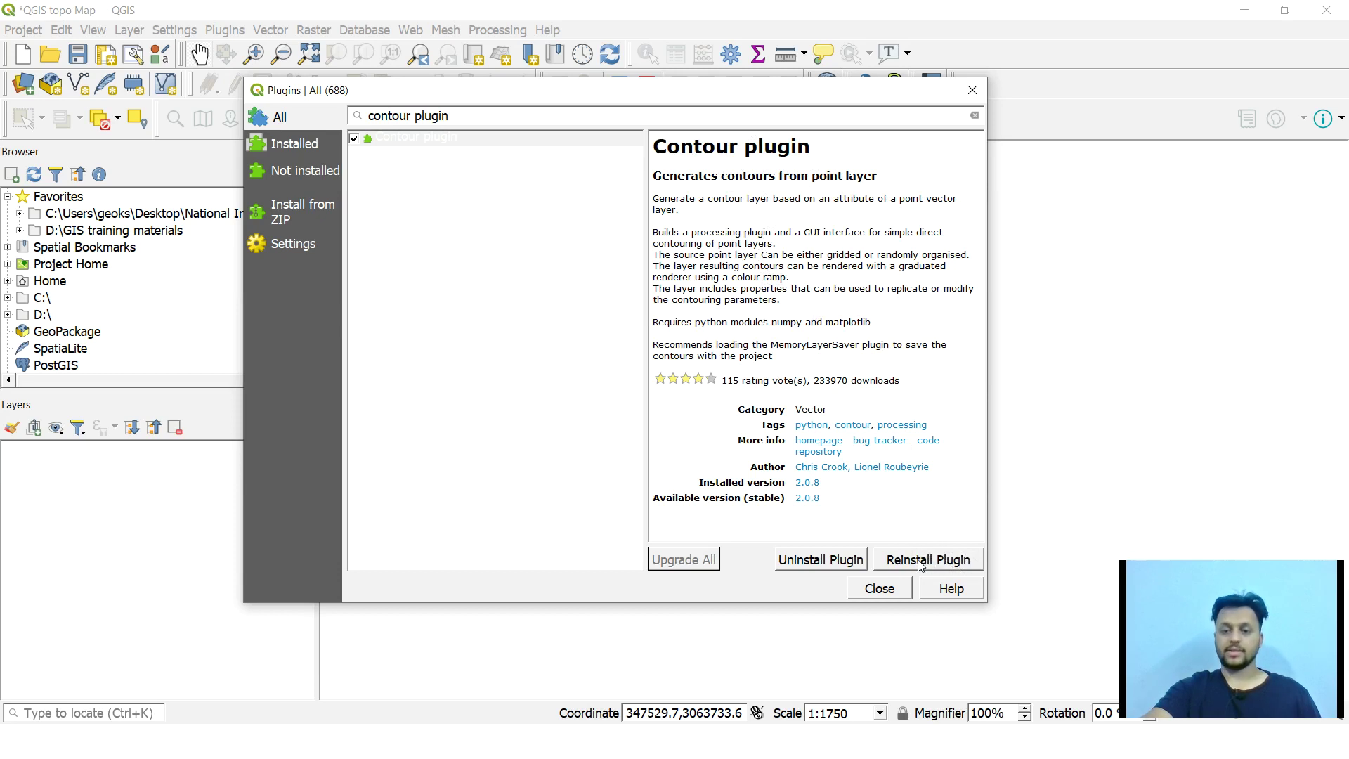
pyautogui.click(880, 589)
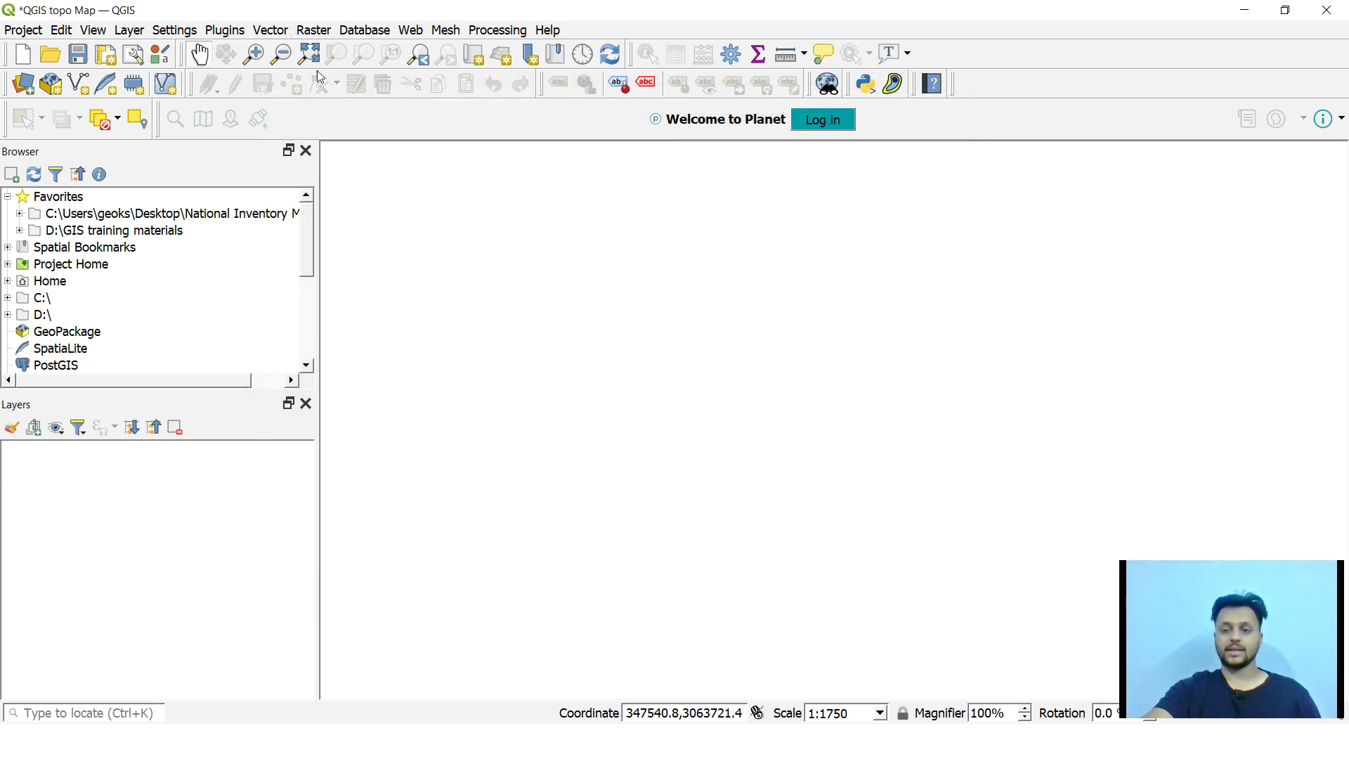
# Step: Choose detailing.csv from the QGIS YouTube folder as the source of a new delimited text layer
pyautogui.click(125, 30)
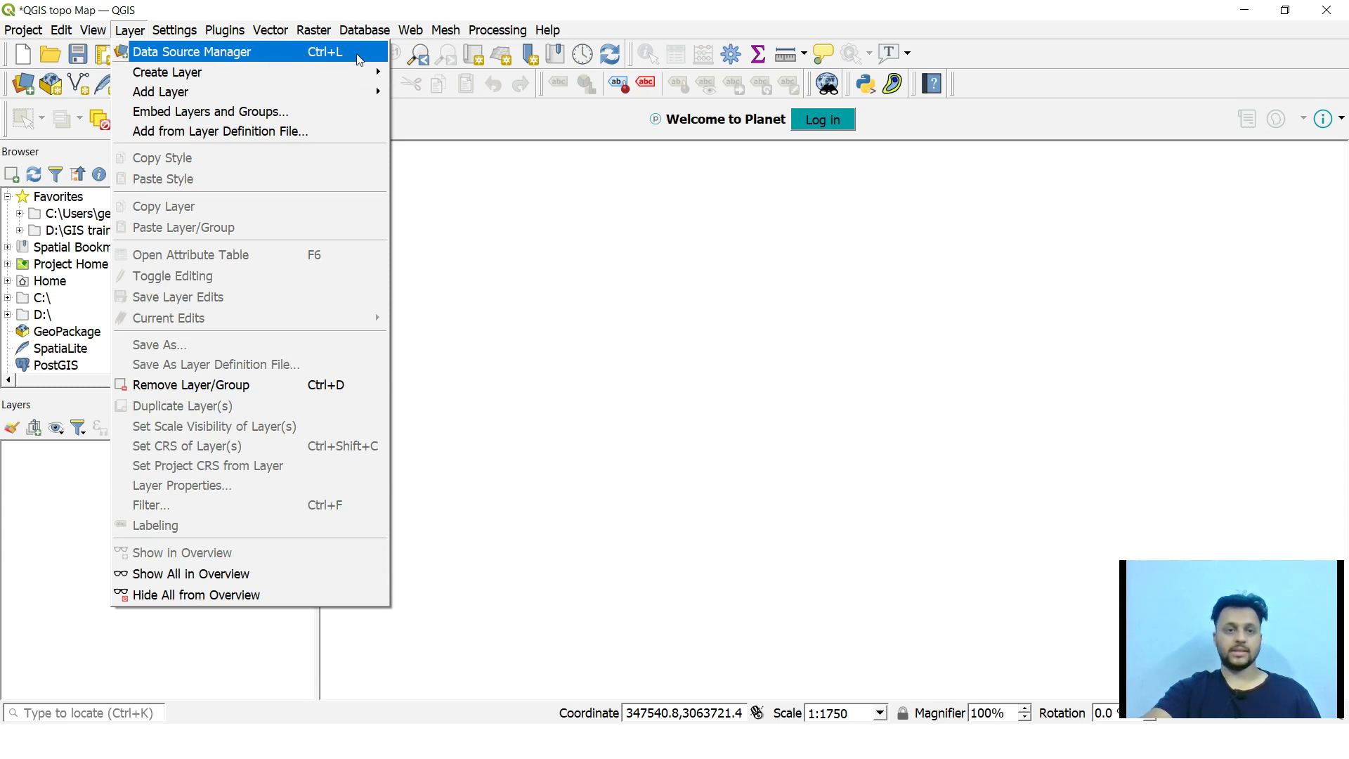
pyautogui.click(316, 55)
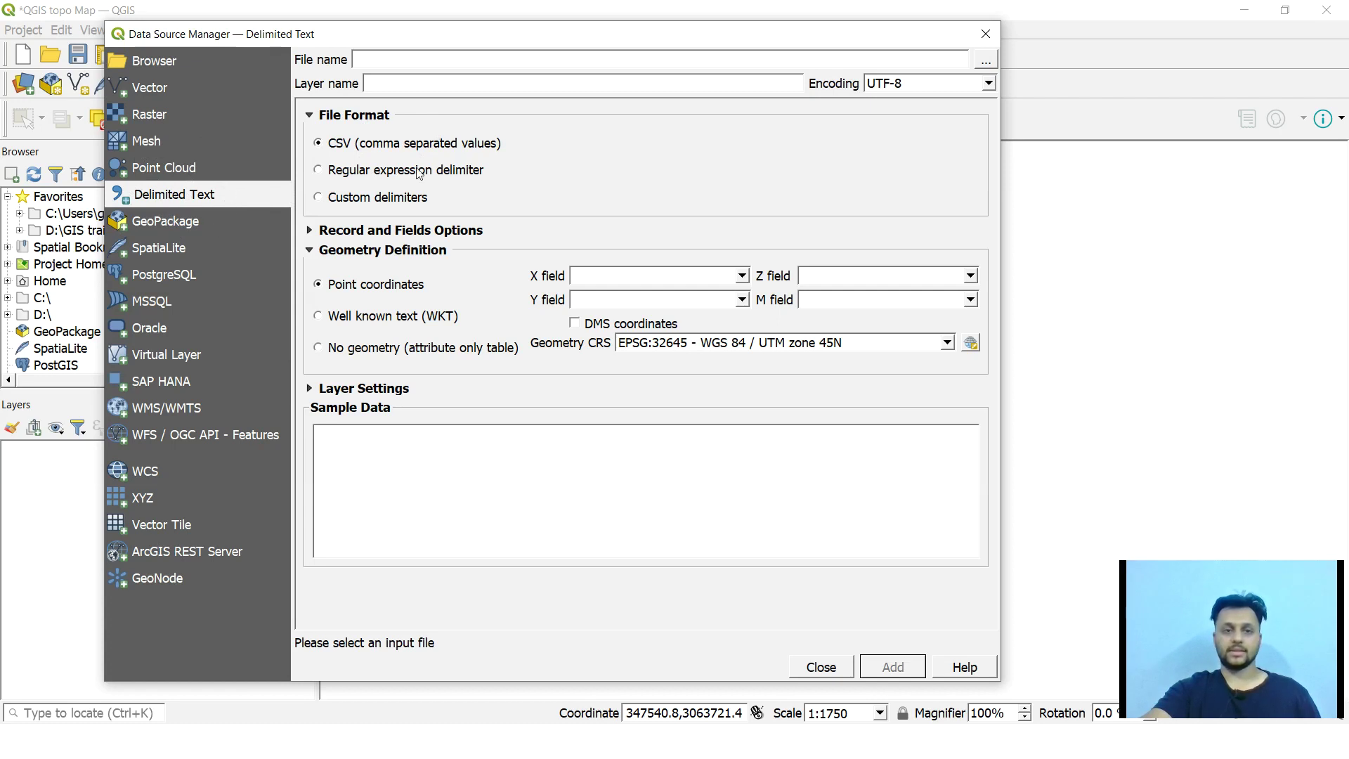
pyautogui.click(986, 61)
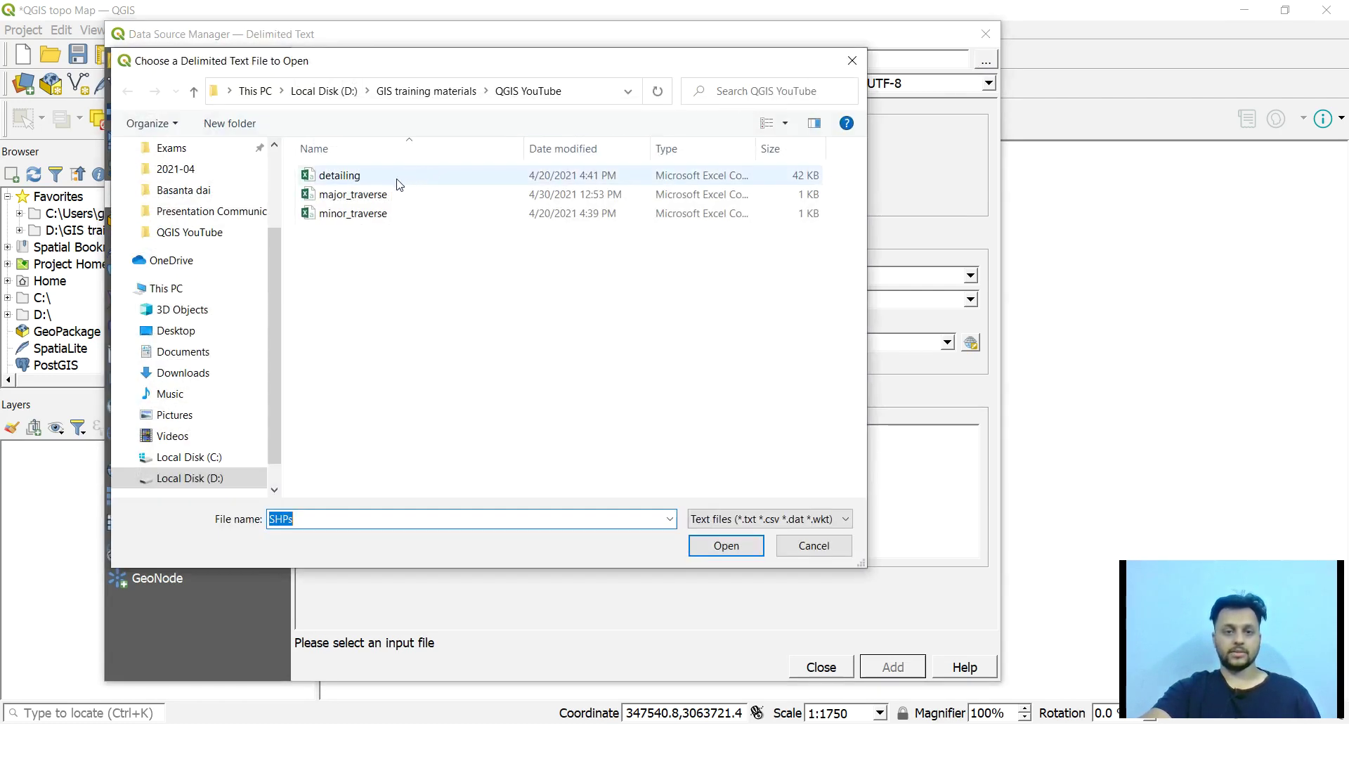
pyautogui.click(397, 180)
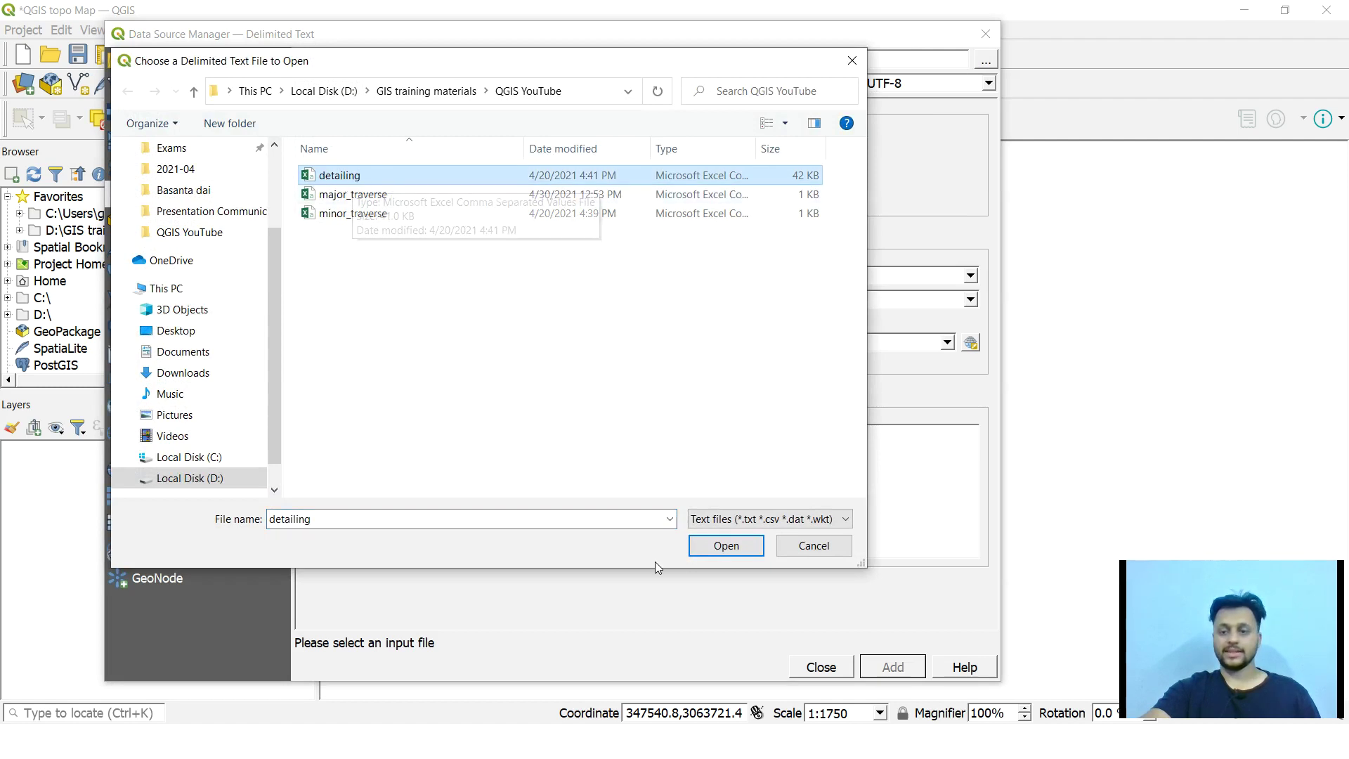
pyautogui.click(746, 551)
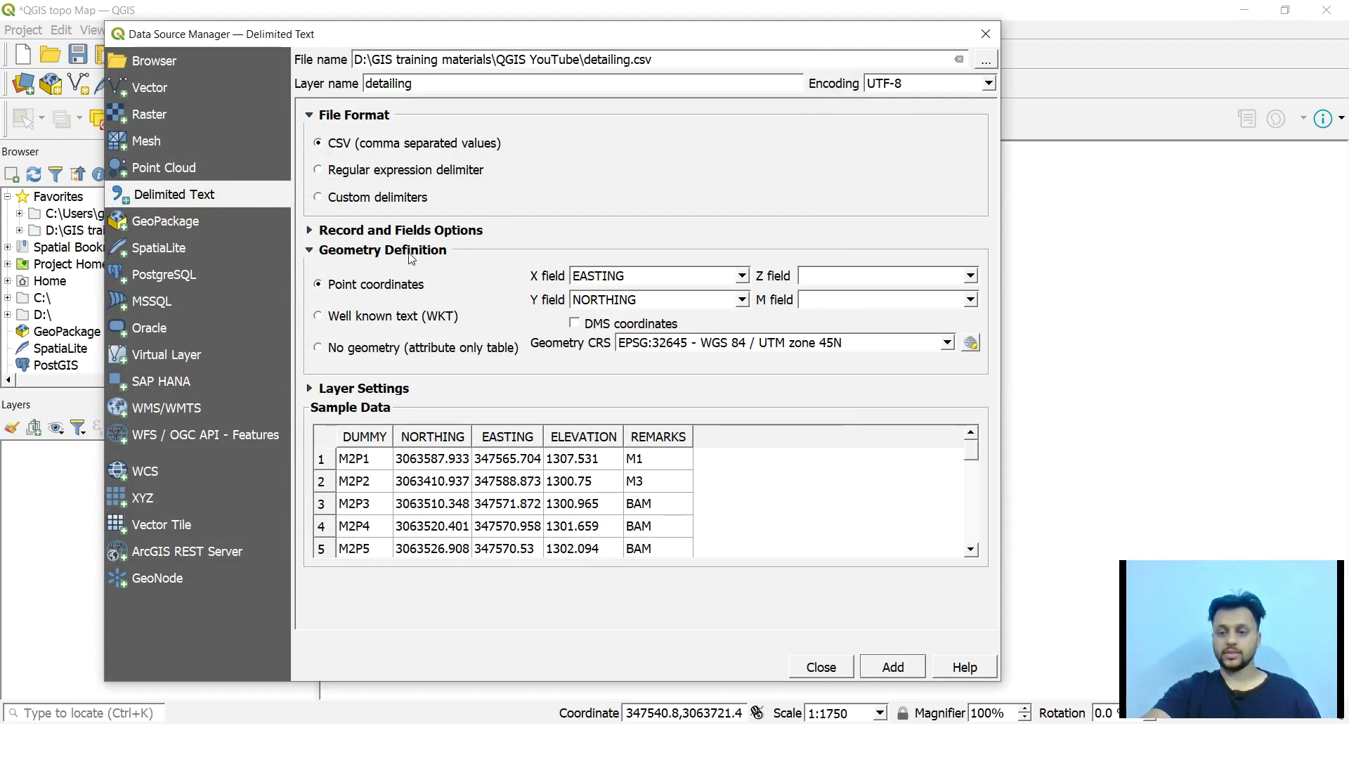
# Step: Use EASTING for the X and Z fields, add the detailing points to the map and close the data source dialog
pyautogui.click(741, 276)
pyautogui.click(544, 315)
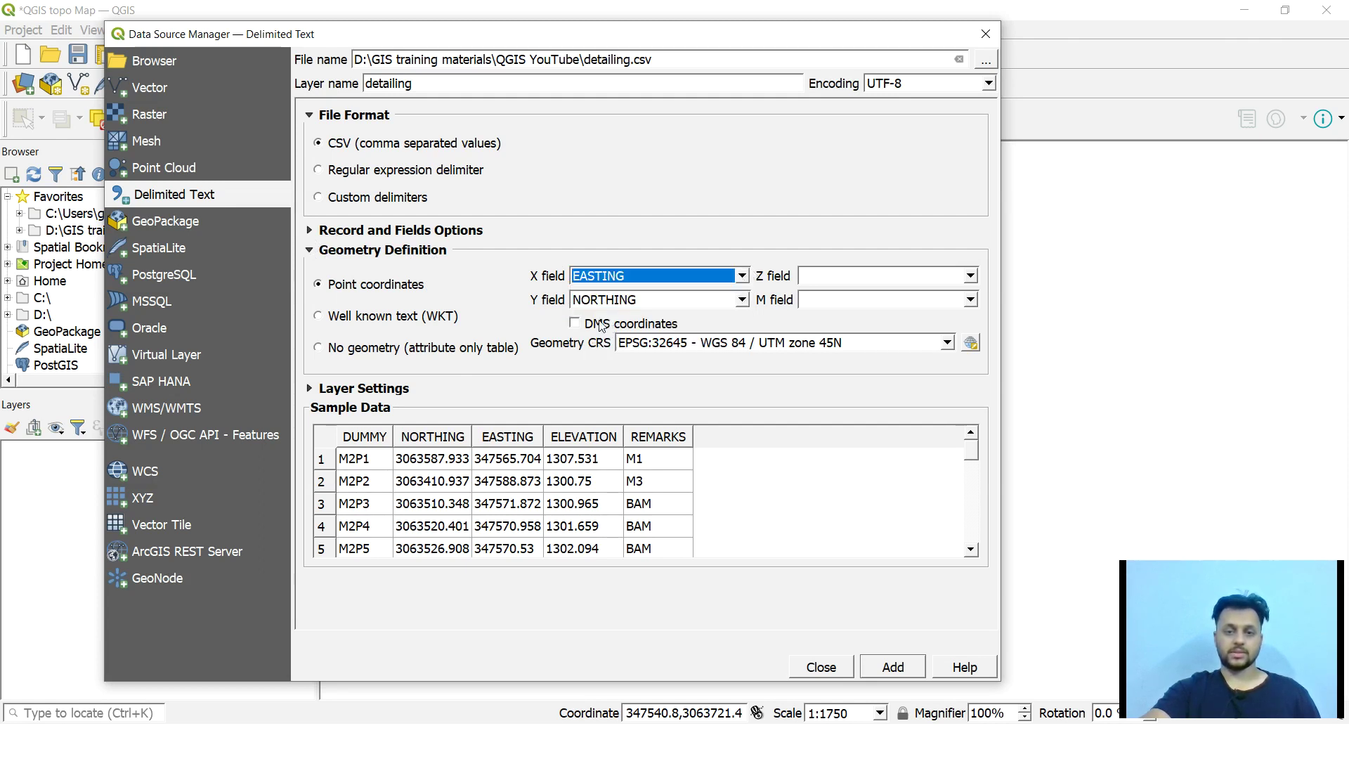
pyautogui.click(969, 277)
pyautogui.click(874, 332)
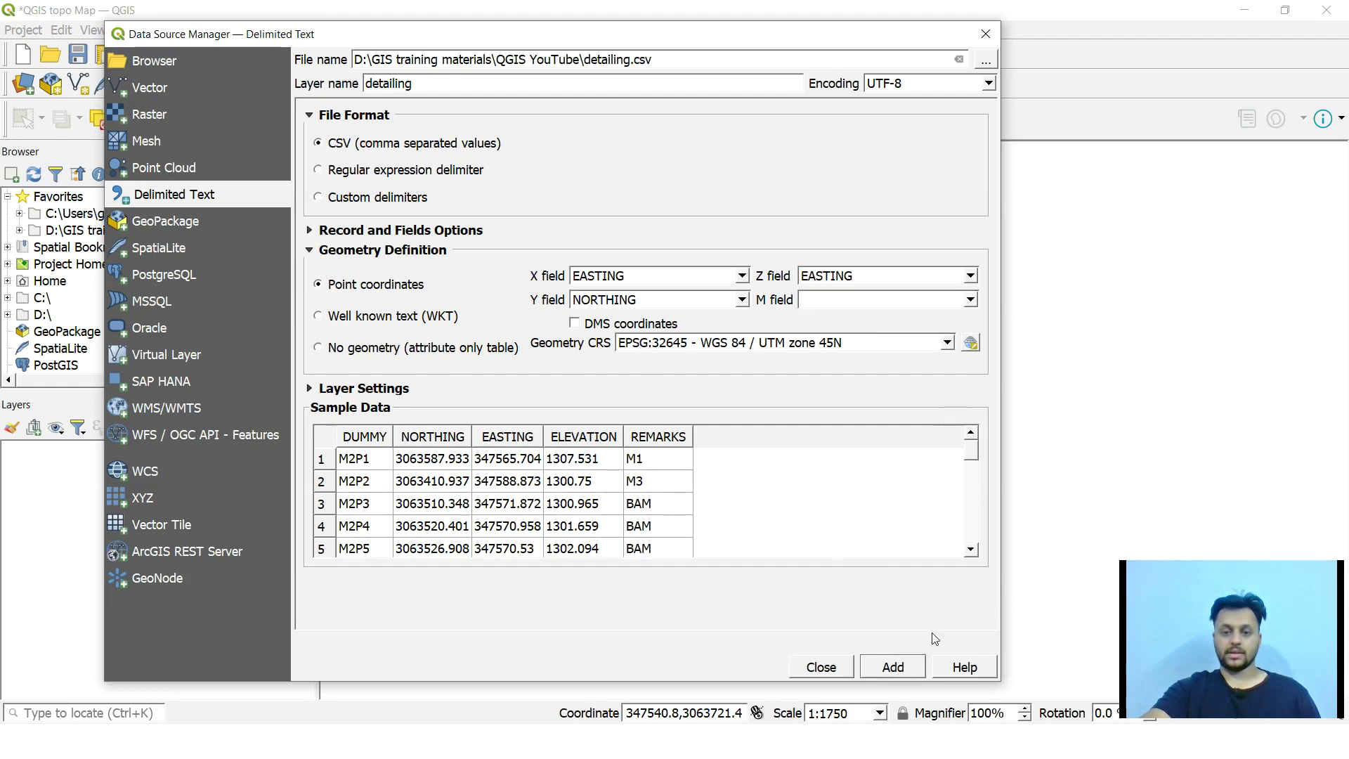
pyautogui.click(893, 668)
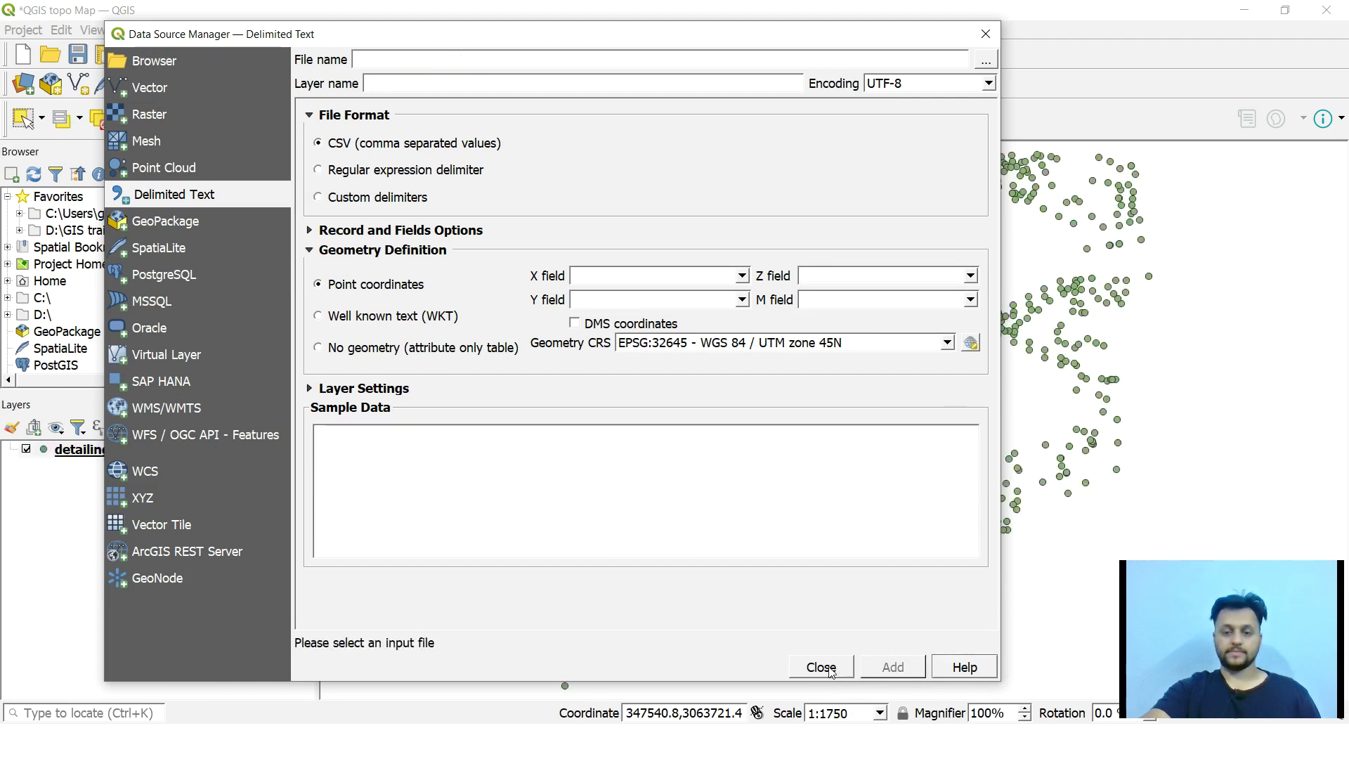
pyautogui.click(821, 667)
pyautogui.moveTo(820, 370); pyautogui.dragTo(750, 405)
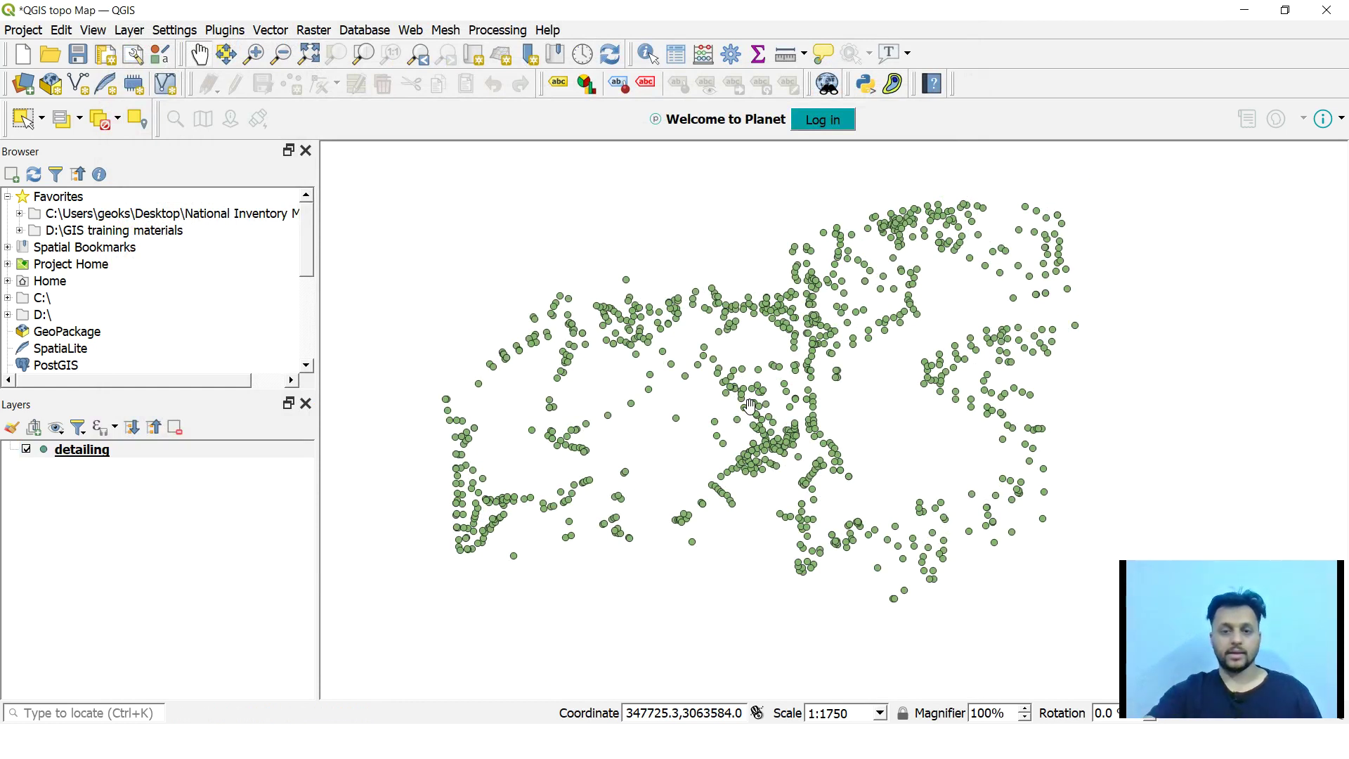
pyautogui.moveTo(751, 424)
pyautogui.mouseDown()
pyautogui.moveTo(818, 326)
pyautogui.moveTo(816, 416)
pyautogui.moveTo(776, 436)
pyautogui.moveTo(763, 423)
pyautogui.mouseUp()
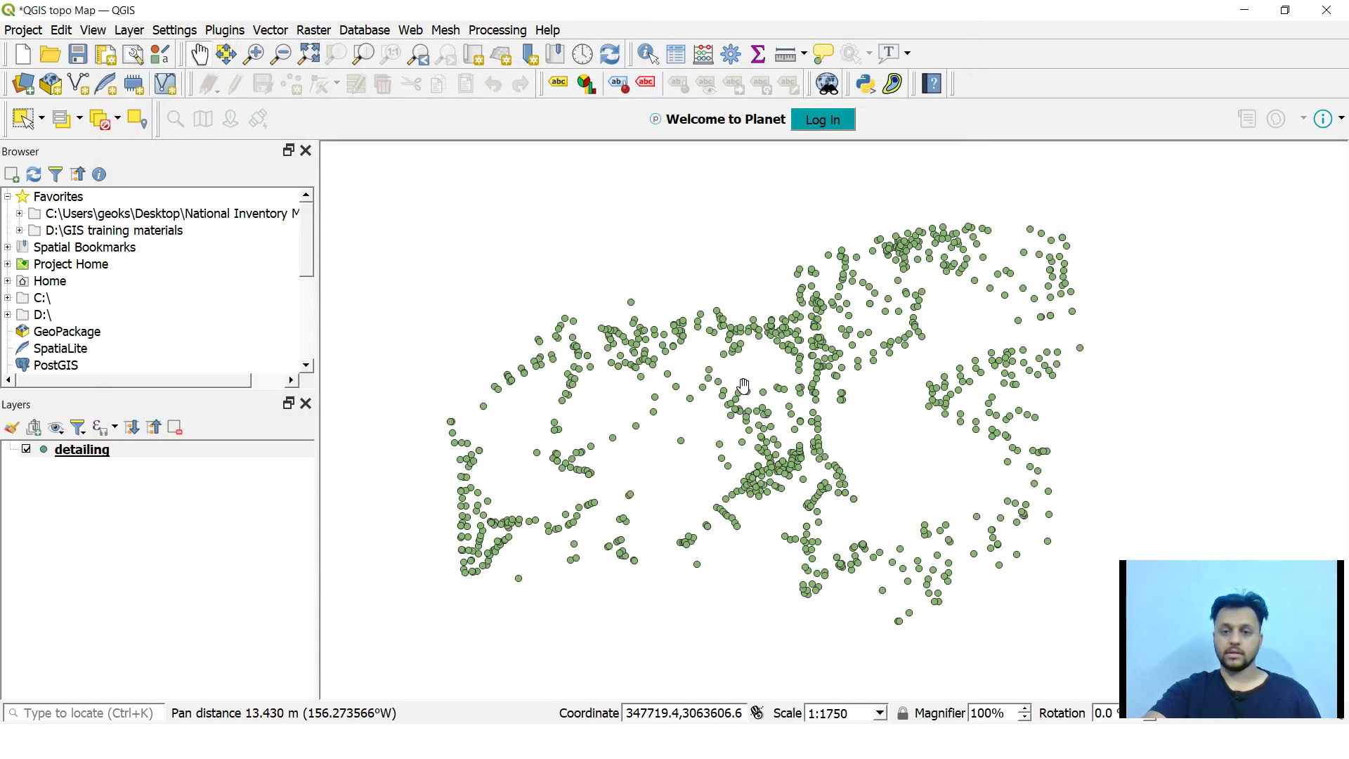
pyautogui.click(208, 530)
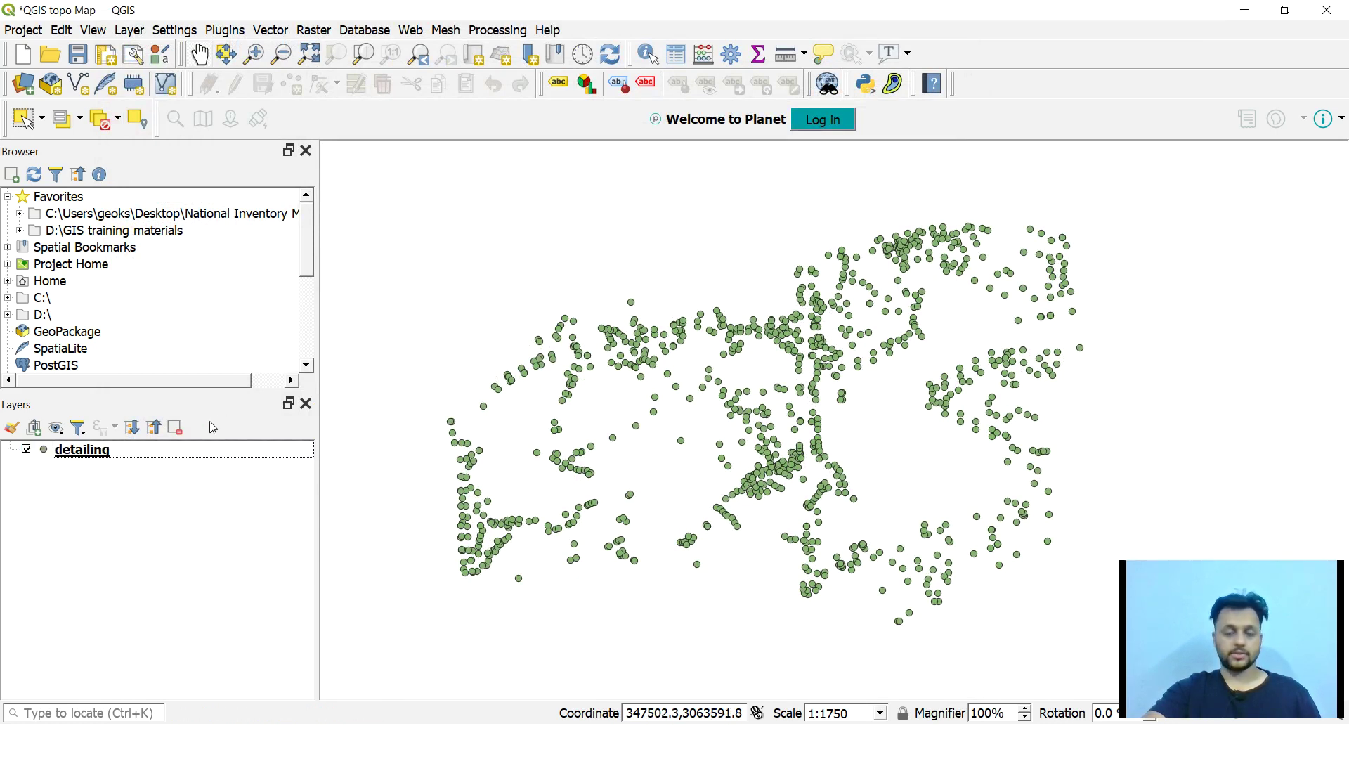
pyautogui.click(77, 458)
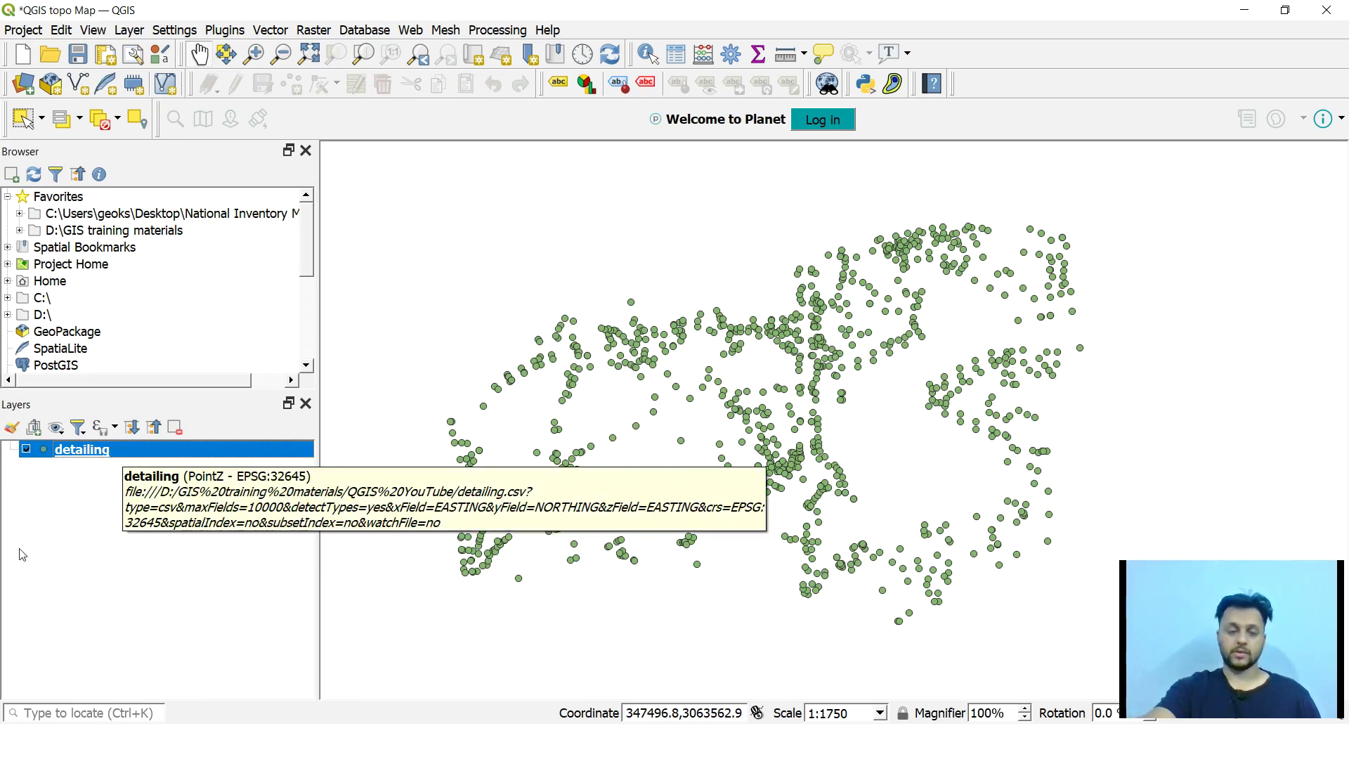
pyautogui.click(30, 534)
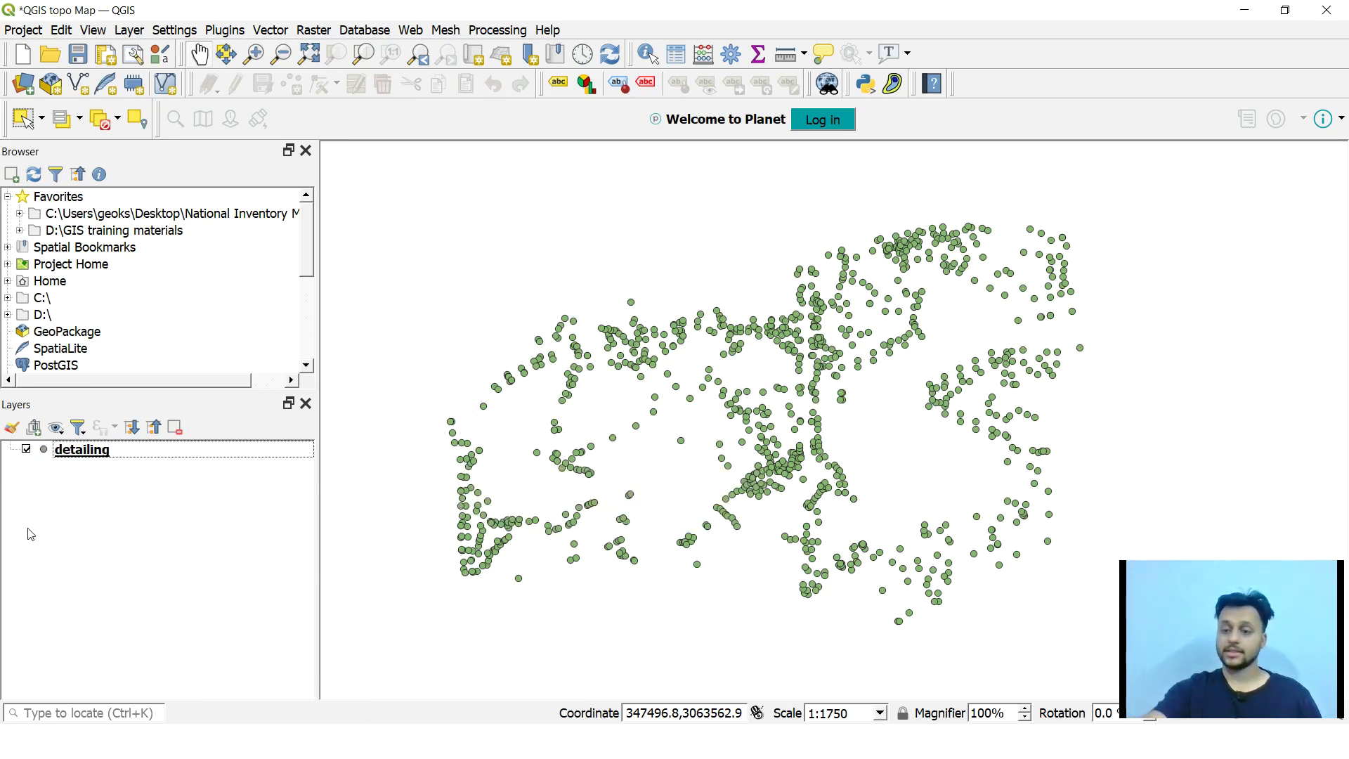
# Step: Begin exporting the detailing layer's features, creating and opening a SHPs folder inside QGIS YouTube as the destination
pyautogui.click(86, 454)
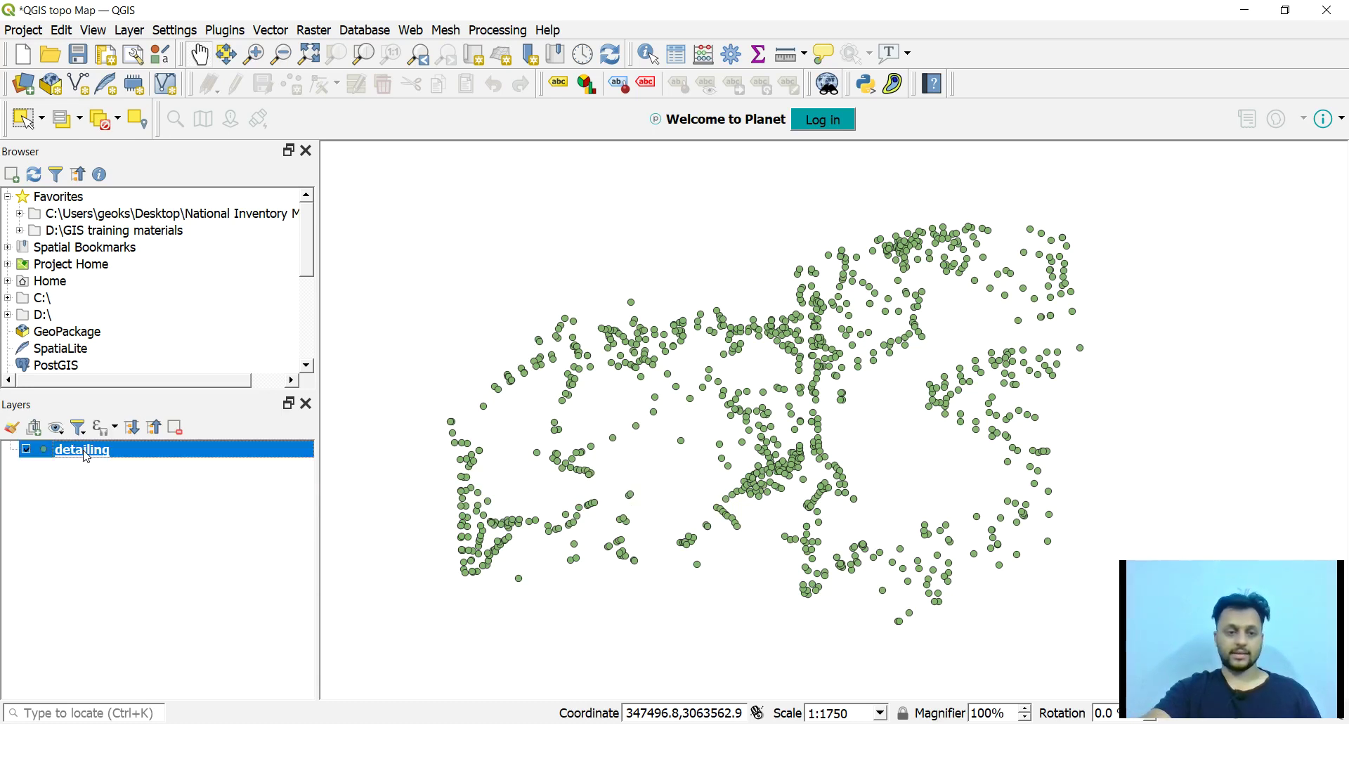
pyautogui.rightClick(86, 454)
pyautogui.moveTo(187, 400)
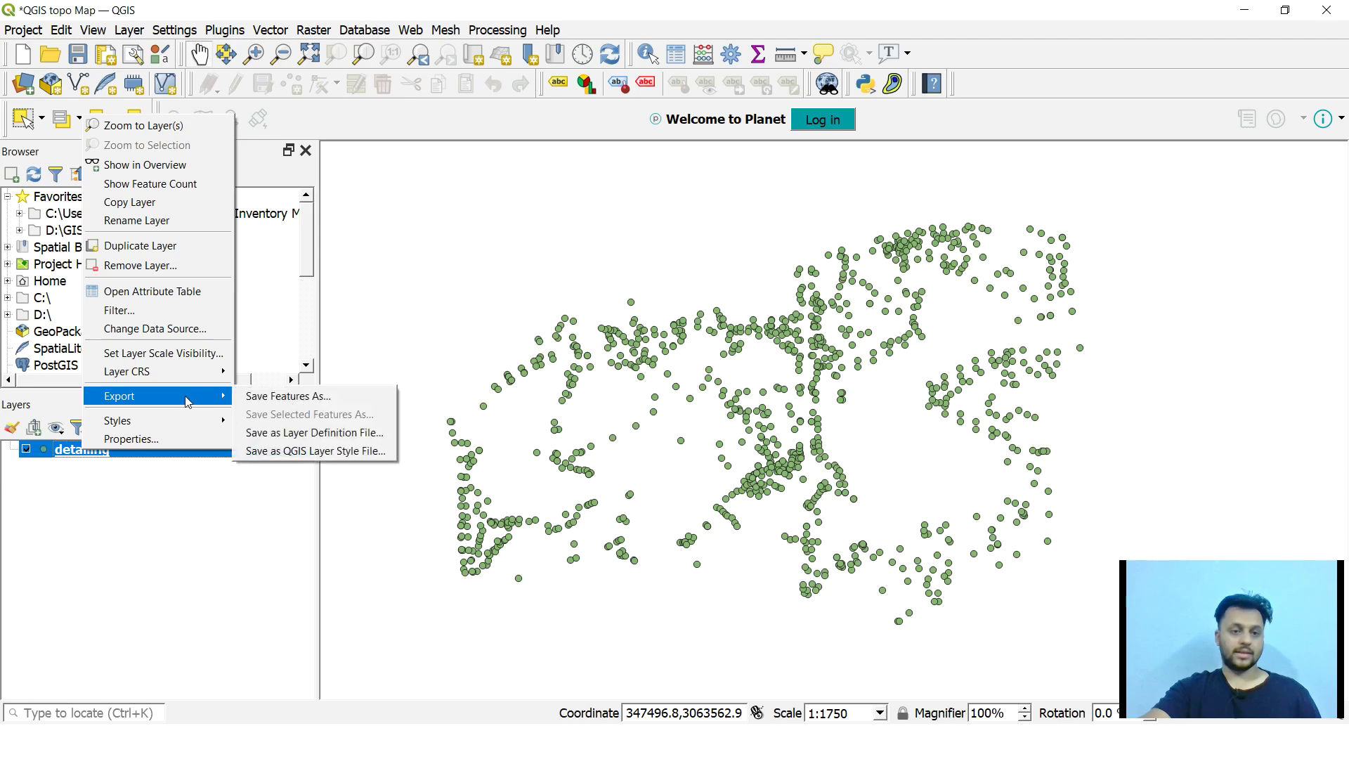
pyautogui.click(347, 405)
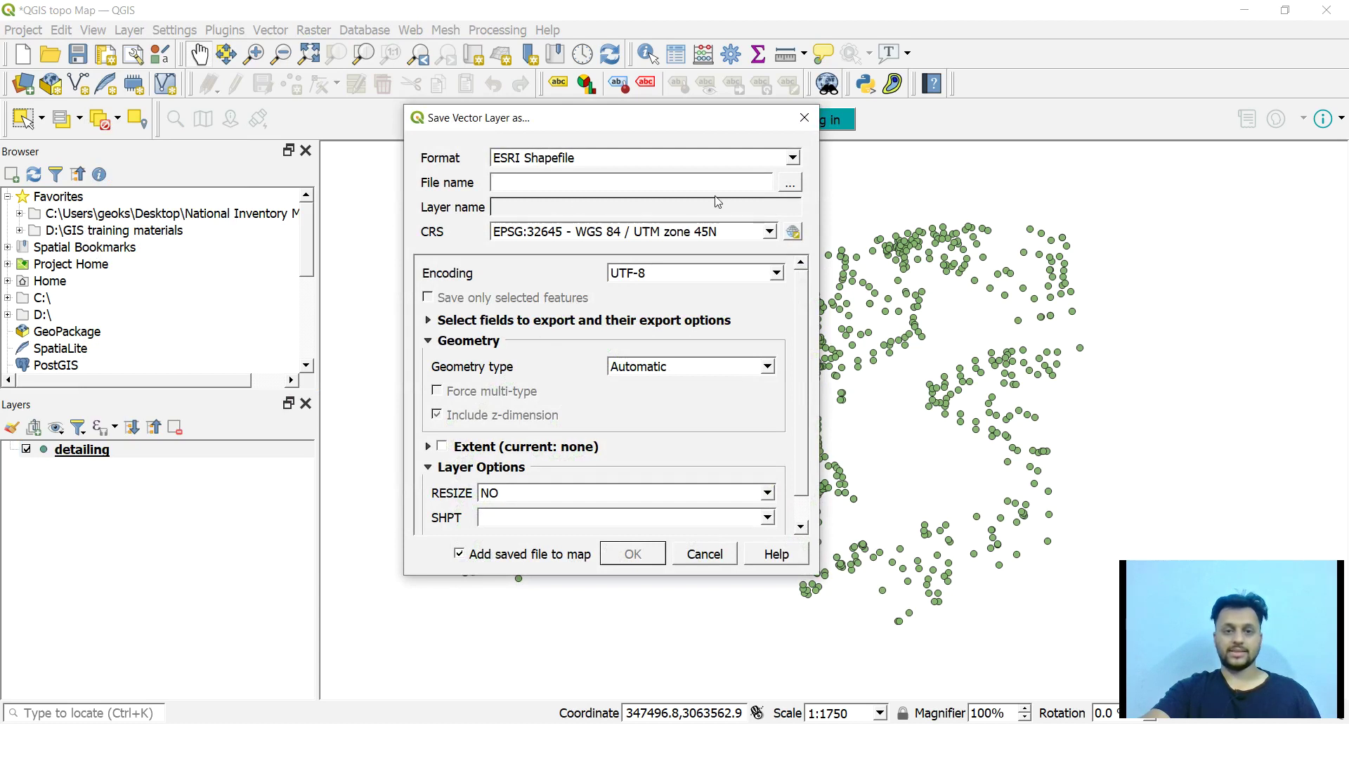
pyautogui.click(789, 183)
pyautogui.rightClick(647, 353)
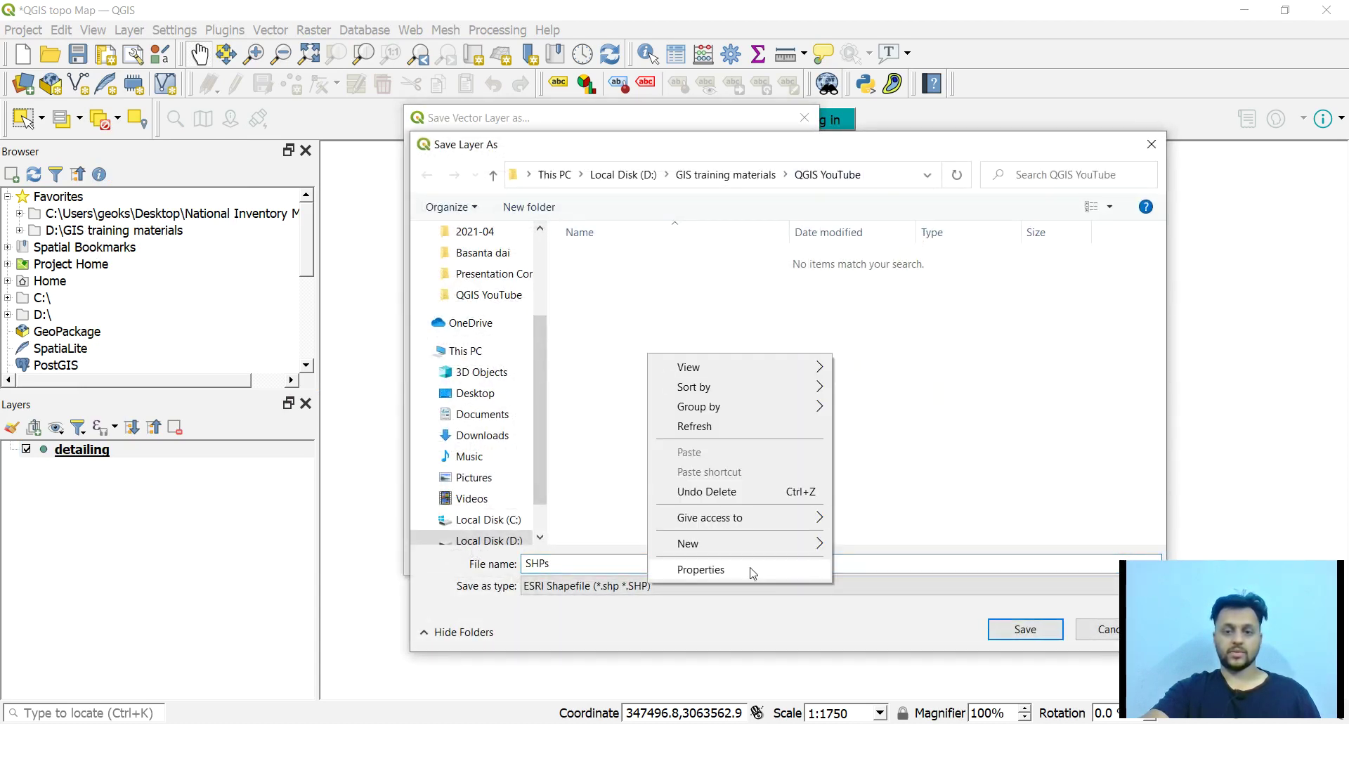
pyautogui.moveTo(752, 548)
pyautogui.click(893, 546)
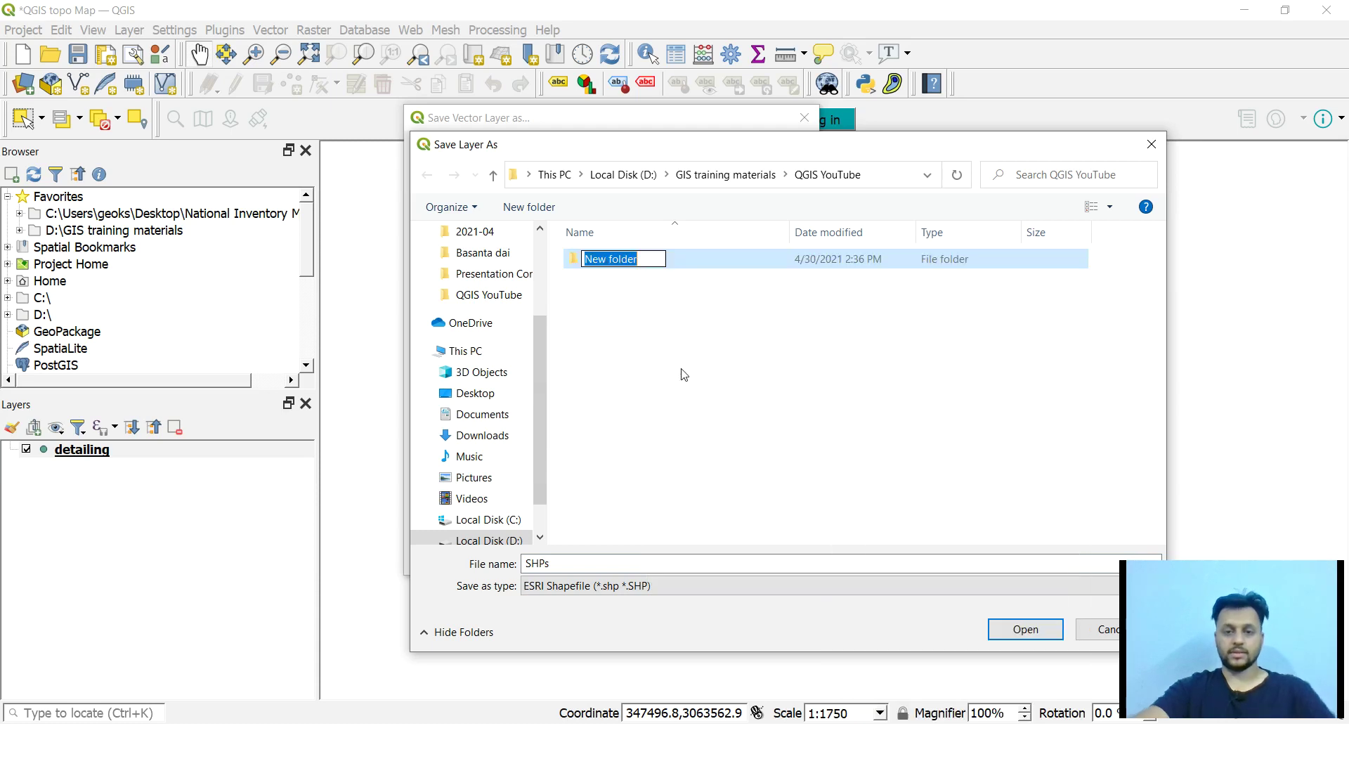
pyautogui.write('SHPs')
pyautogui.click(681, 374)
pyautogui.doubleClick(595, 259)
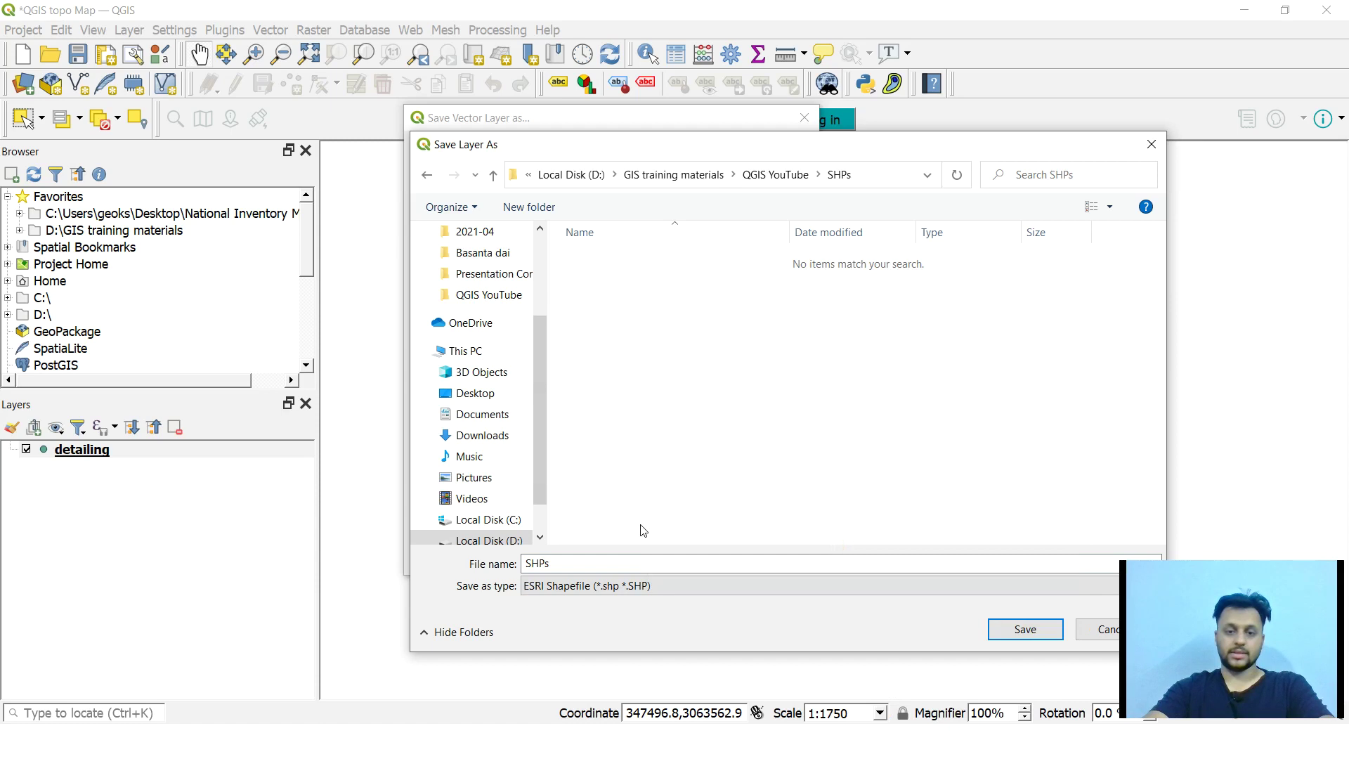
# Step: Name the output file All_date and export the detailing layer as an ESRI Shapefile into the SHPs folder
pyautogui.click(622, 562)
pyautogui.write('All-')
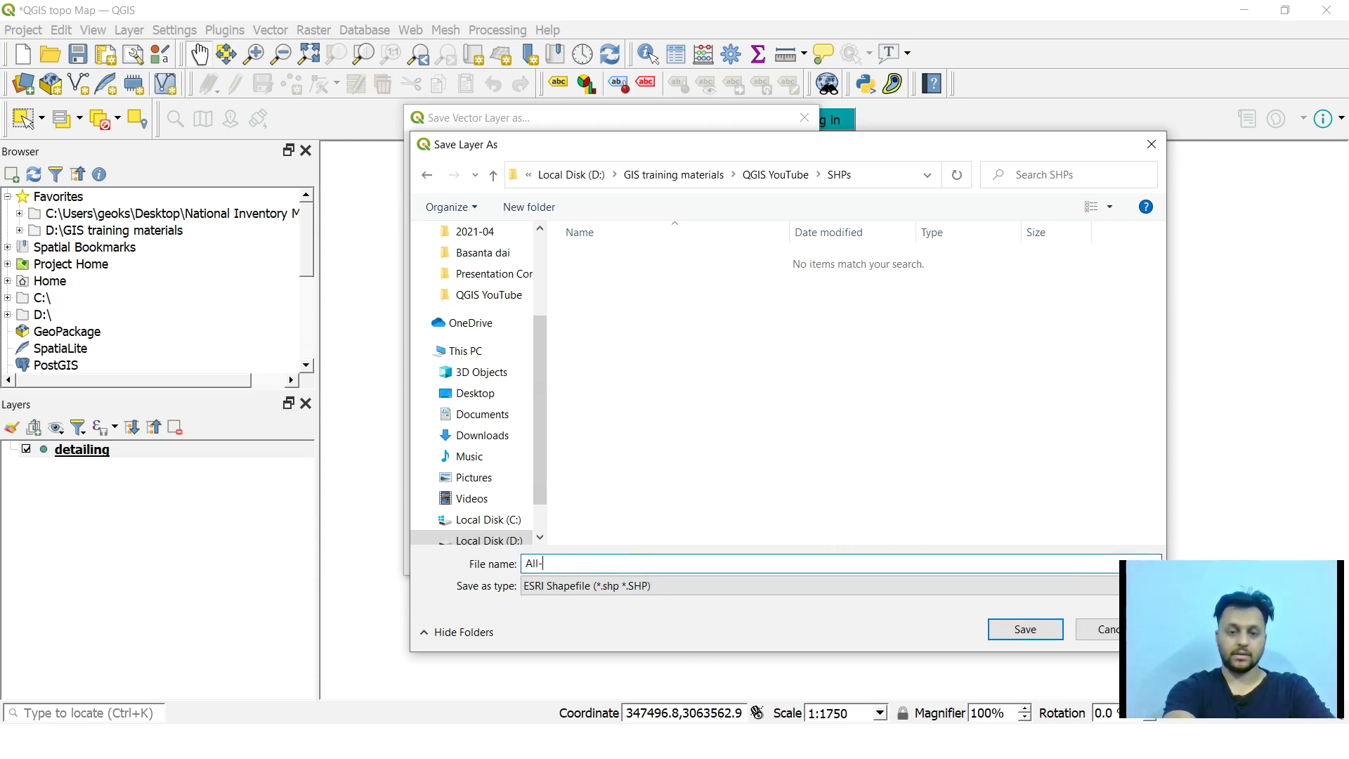
pyautogui.write('dateda')
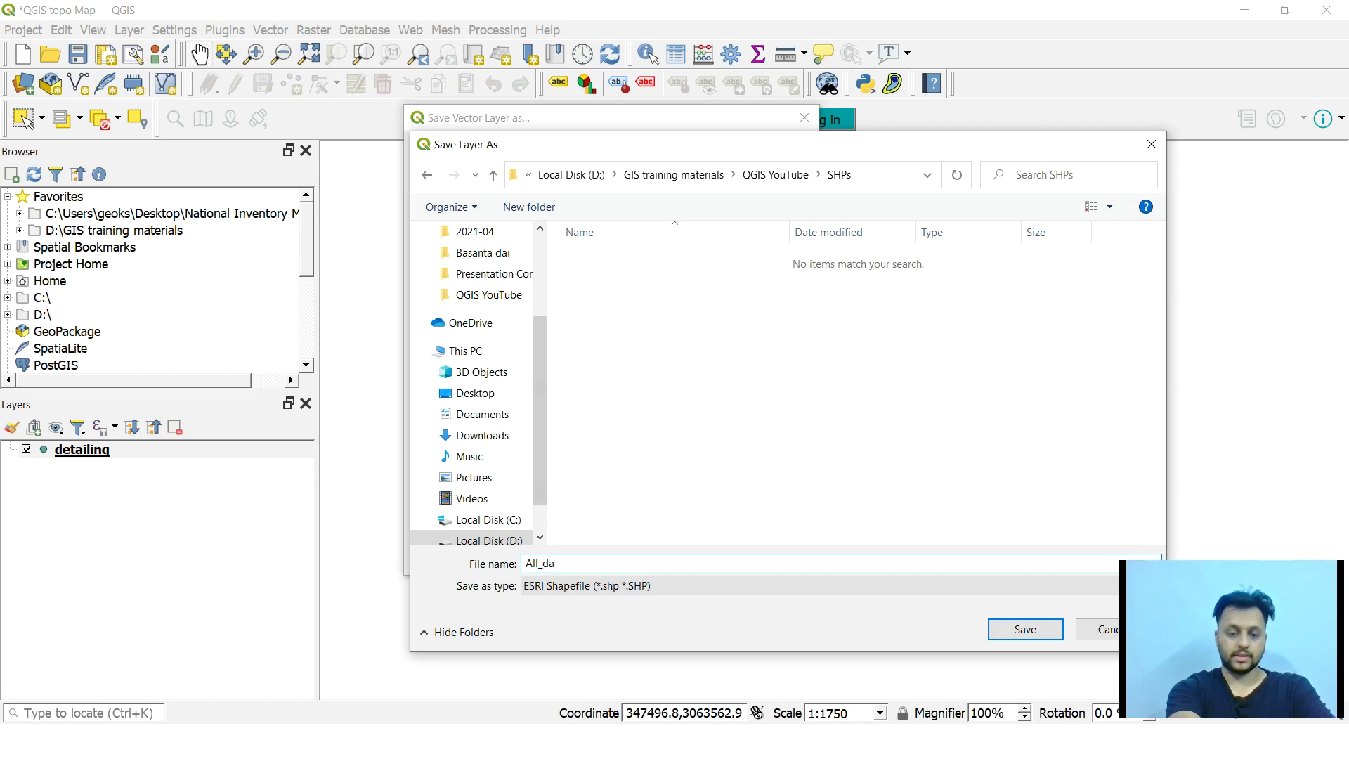
pyautogui.click(1025, 628)
pyautogui.click(633, 555)
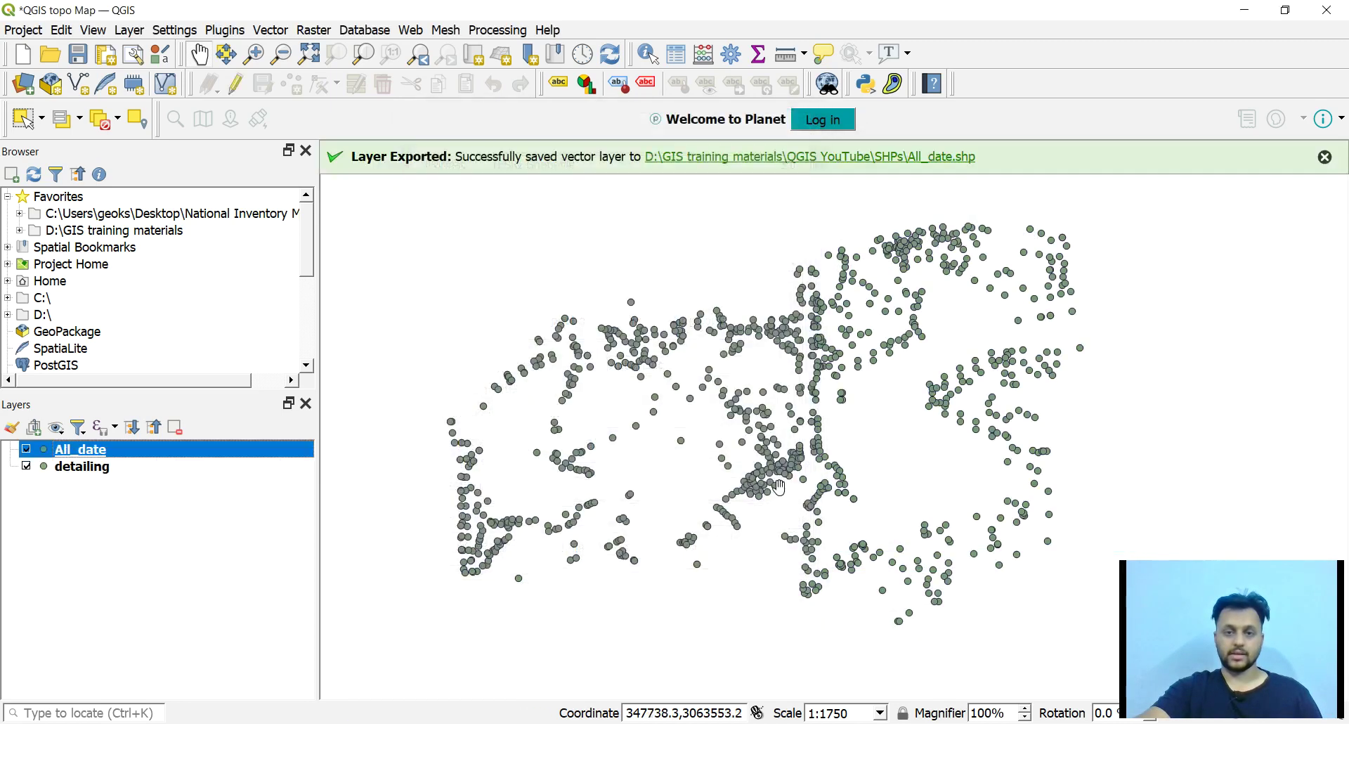
# Step: Rename the exported All_date layer as All_data in its source properties
pyautogui.click(84, 468)
pyautogui.click(98, 453)
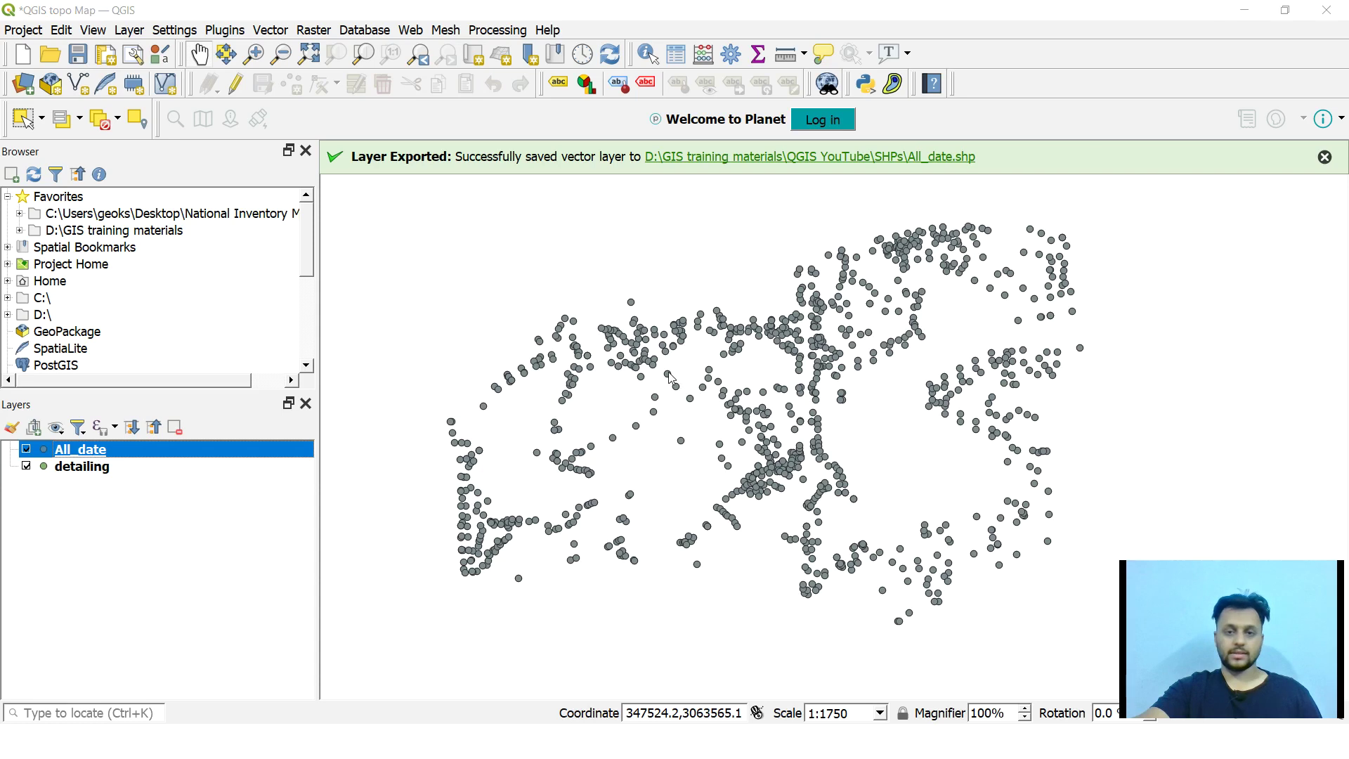
pyautogui.click(343, 93)
pyautogui.click(572, 59)
pyautogui.press('BackSpace')
pyautogui.write('ata')
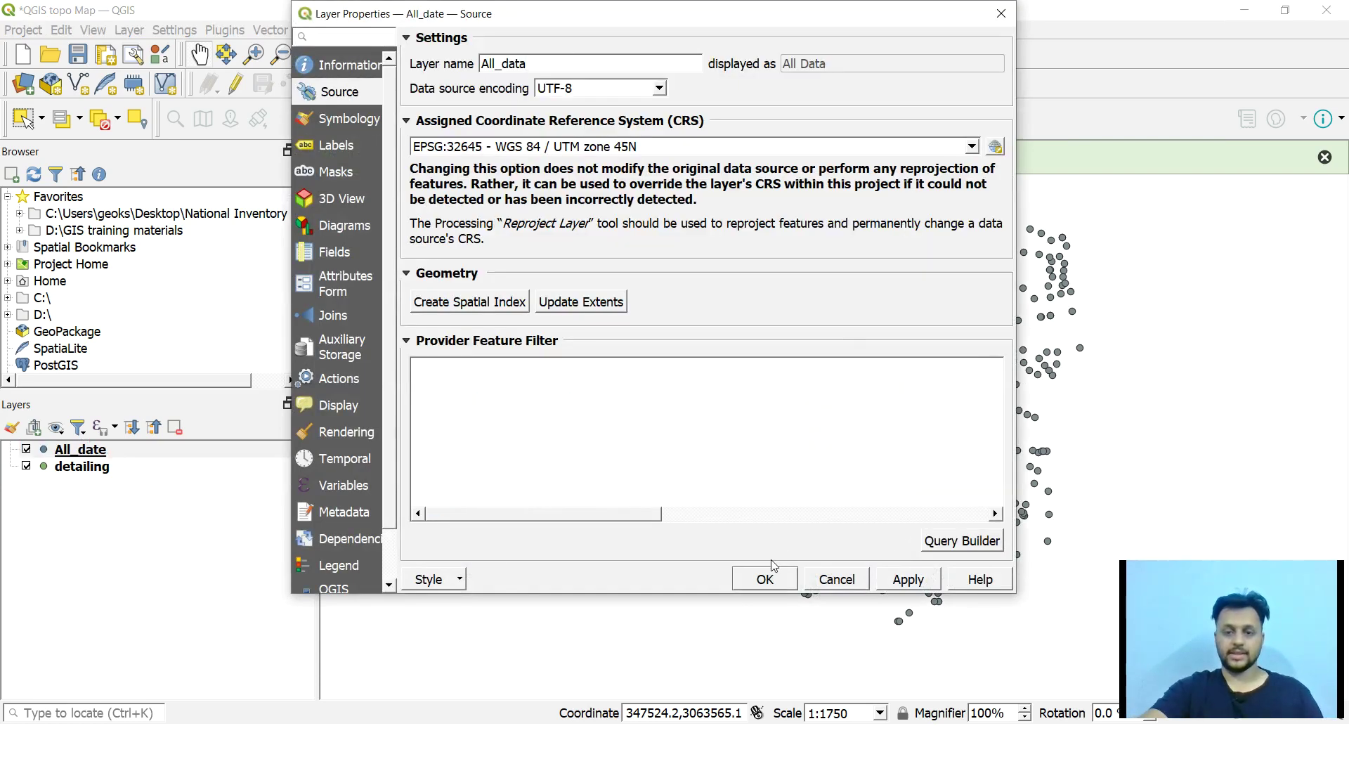
pyautogui.click(764, 581)
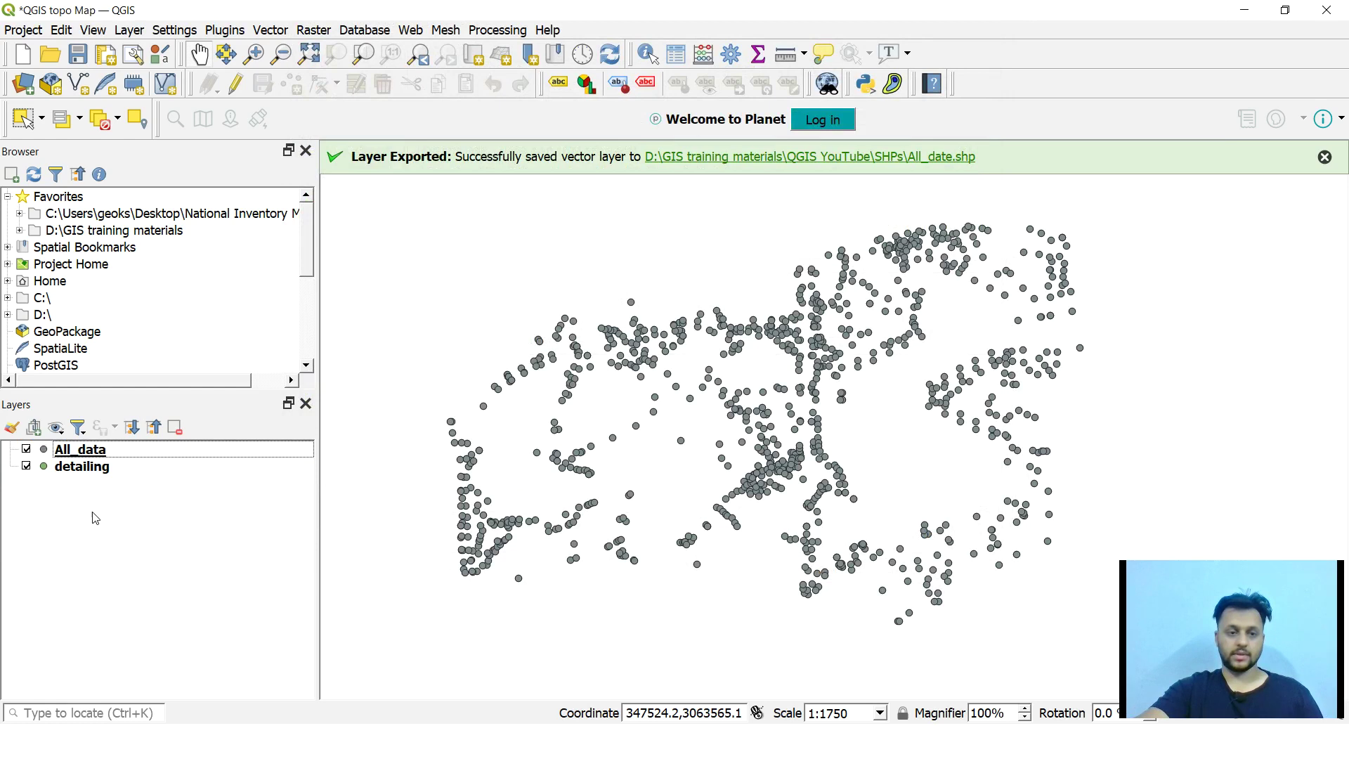
# Step: Remove the detailing layer from the project and dismiss the layer export message
pyautogui.click(89, 470)
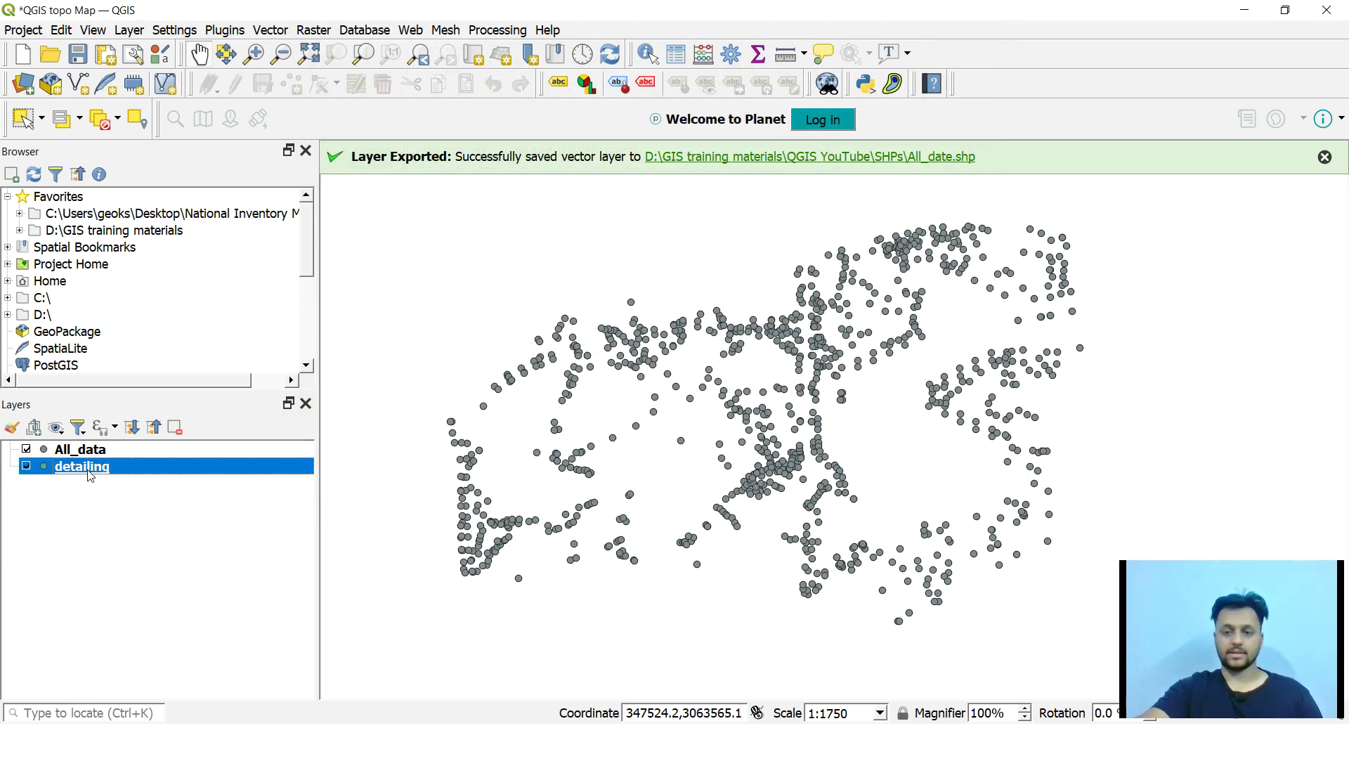
pyautogui.rightClick(89, 472)
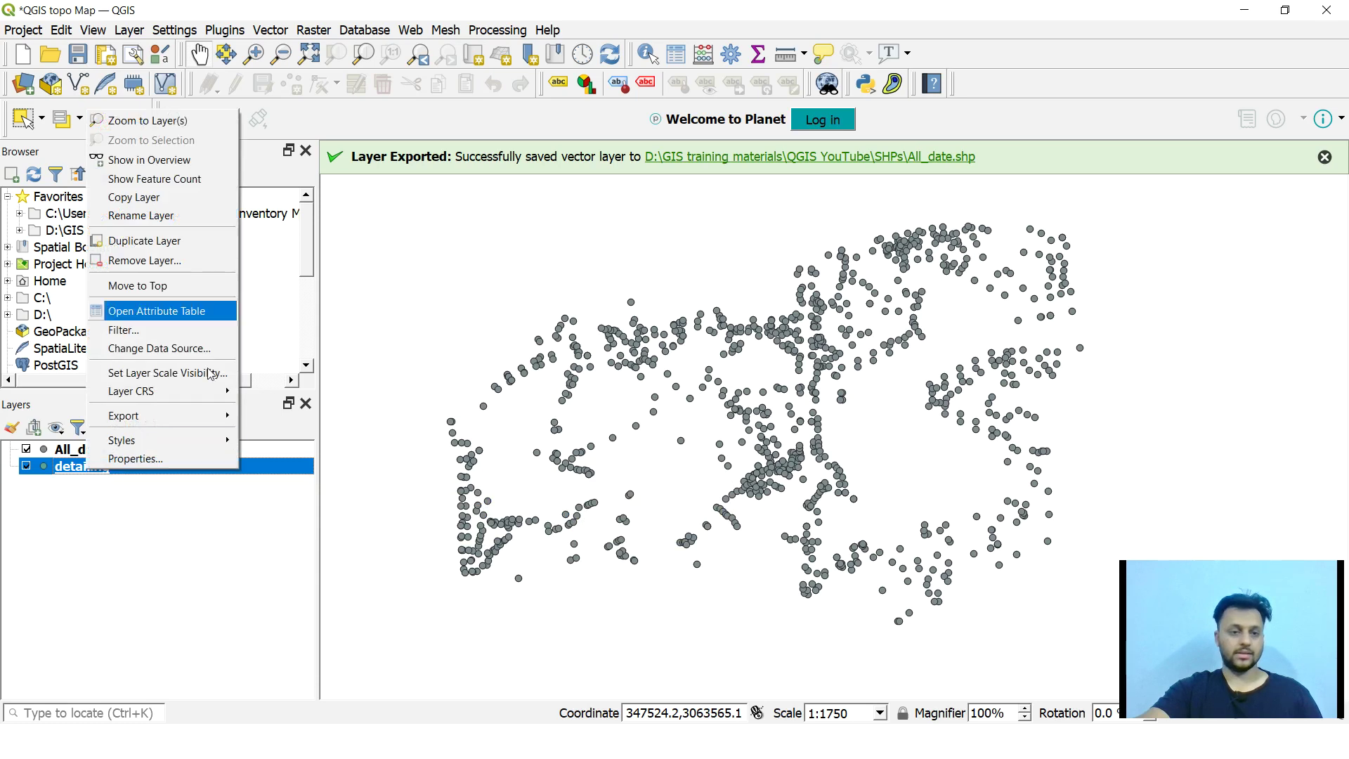
pyautogui.click(150, 261)
pyautogui.click(641, 394)
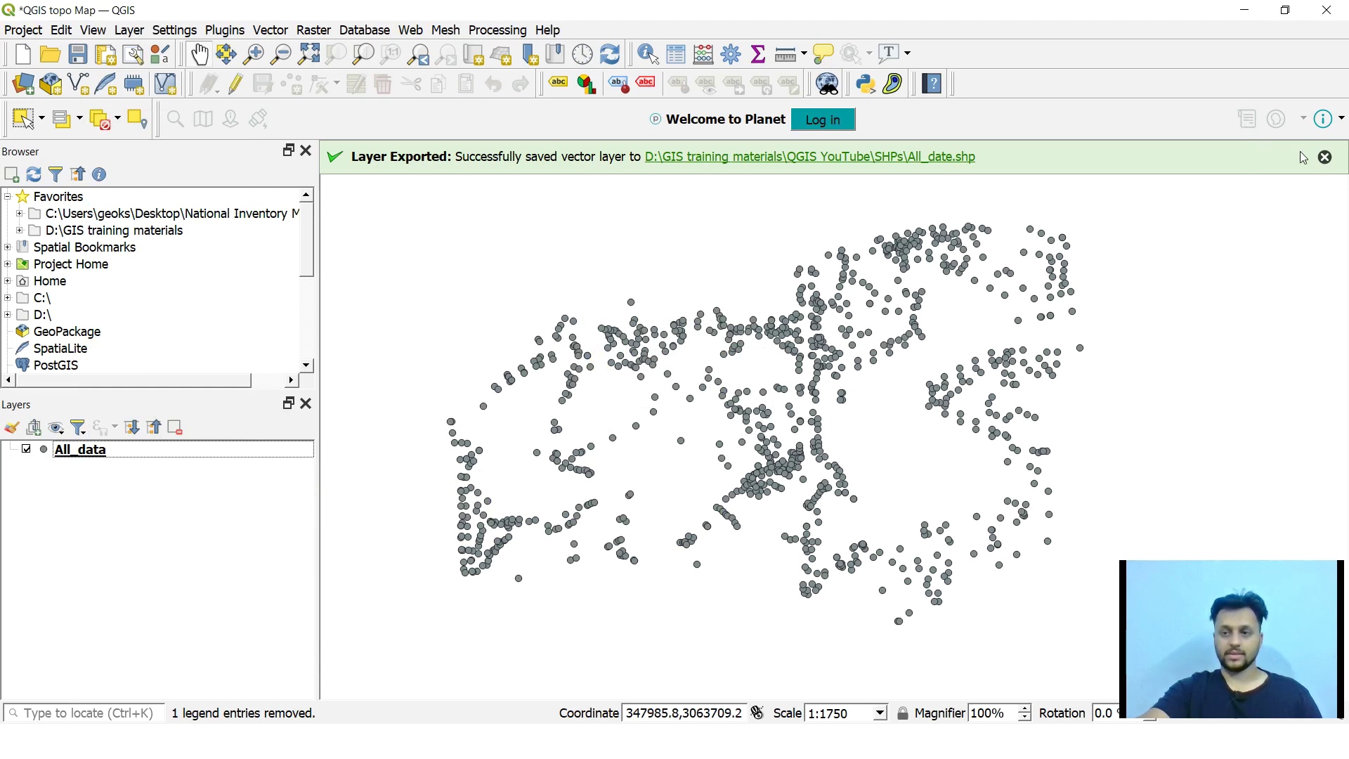
pyautogui.click(1325, 157)
# Step: Save the project as QGIS topo Map in the QGIS YouTube folder, replacing the existing file
pyautogui.click(23, 30)
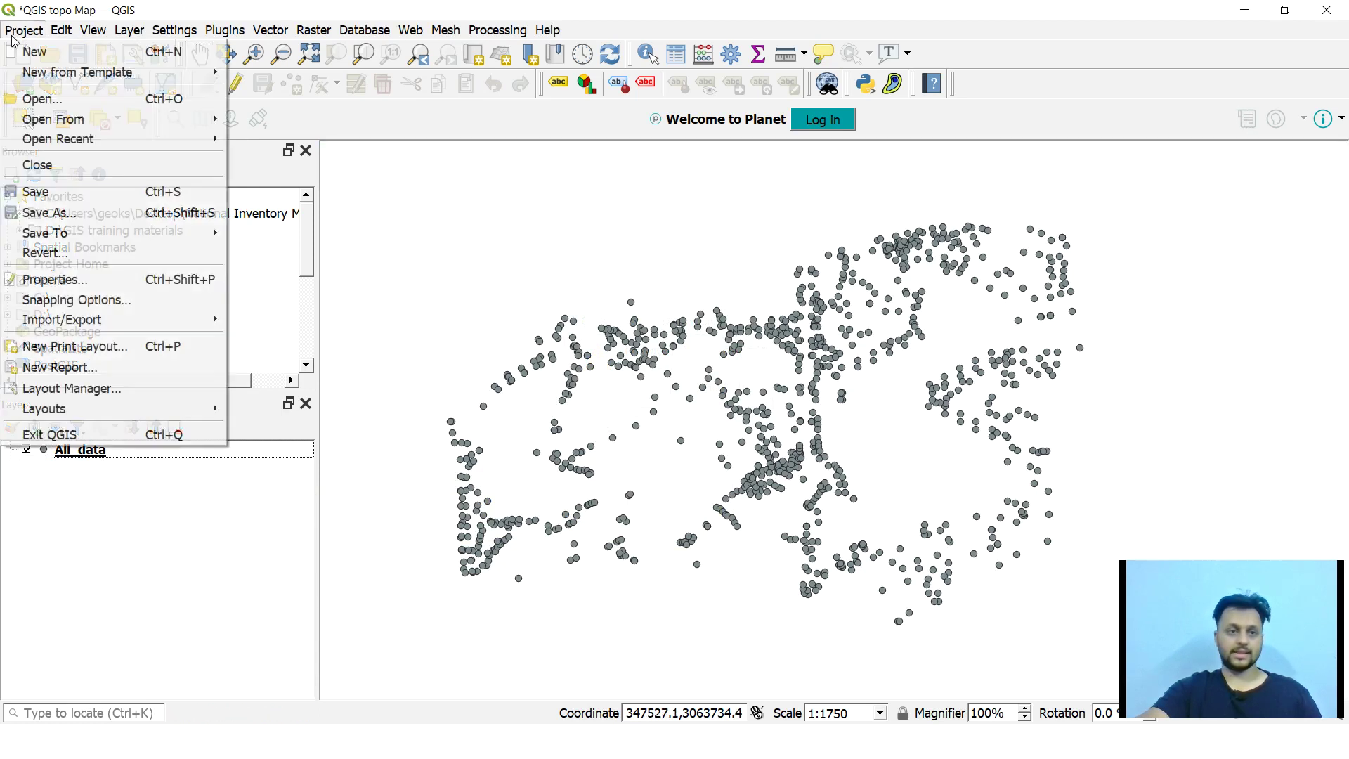
pyautogui.click(49, 212)
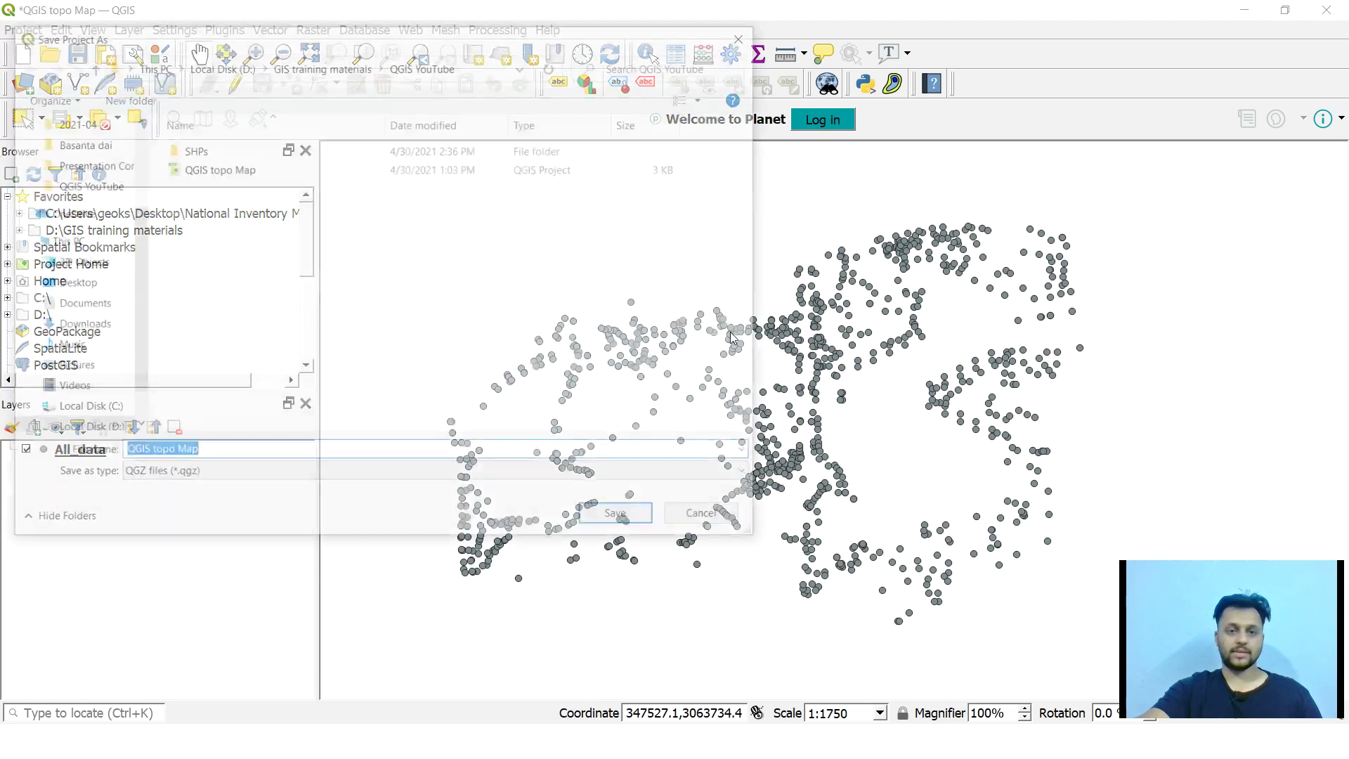
pyautogui.click(219, 170)
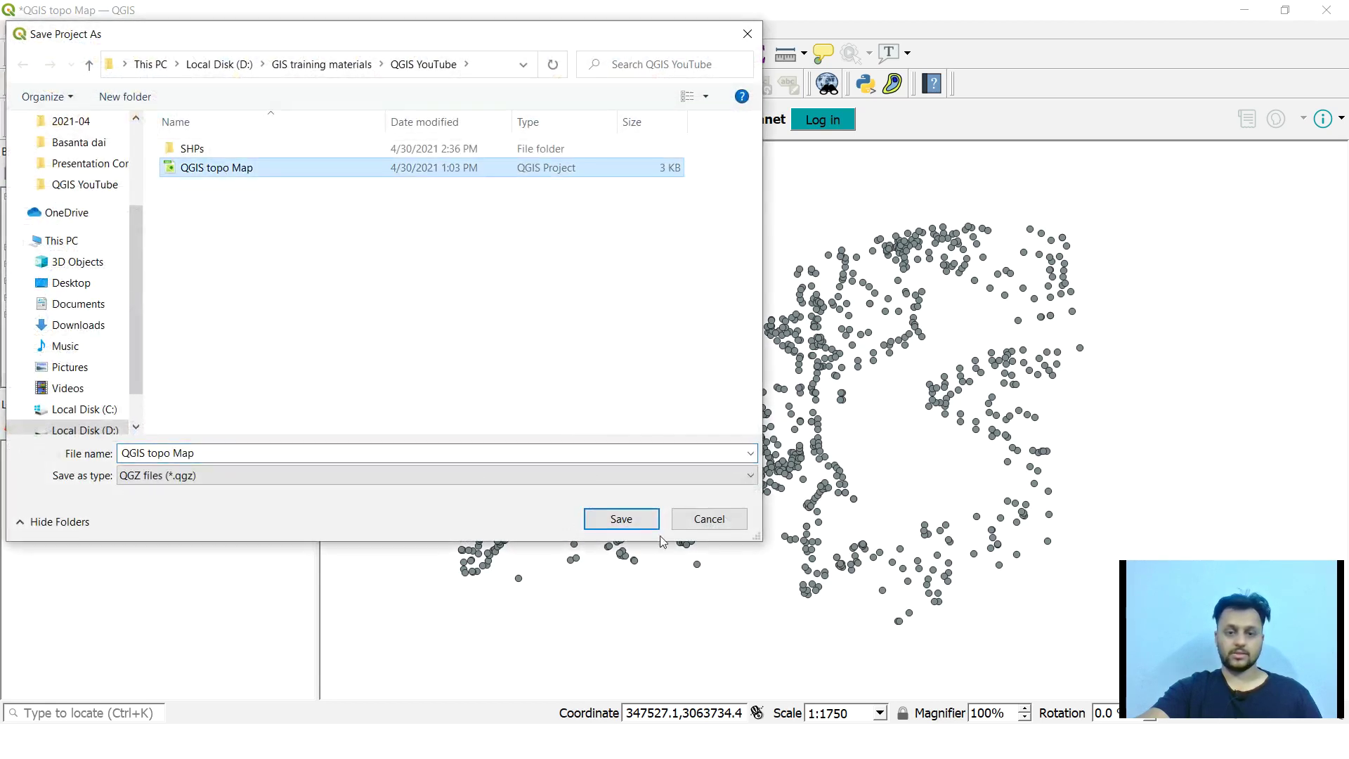
pyautogui.click(621, 519)
pyautogui.click(714, 373)
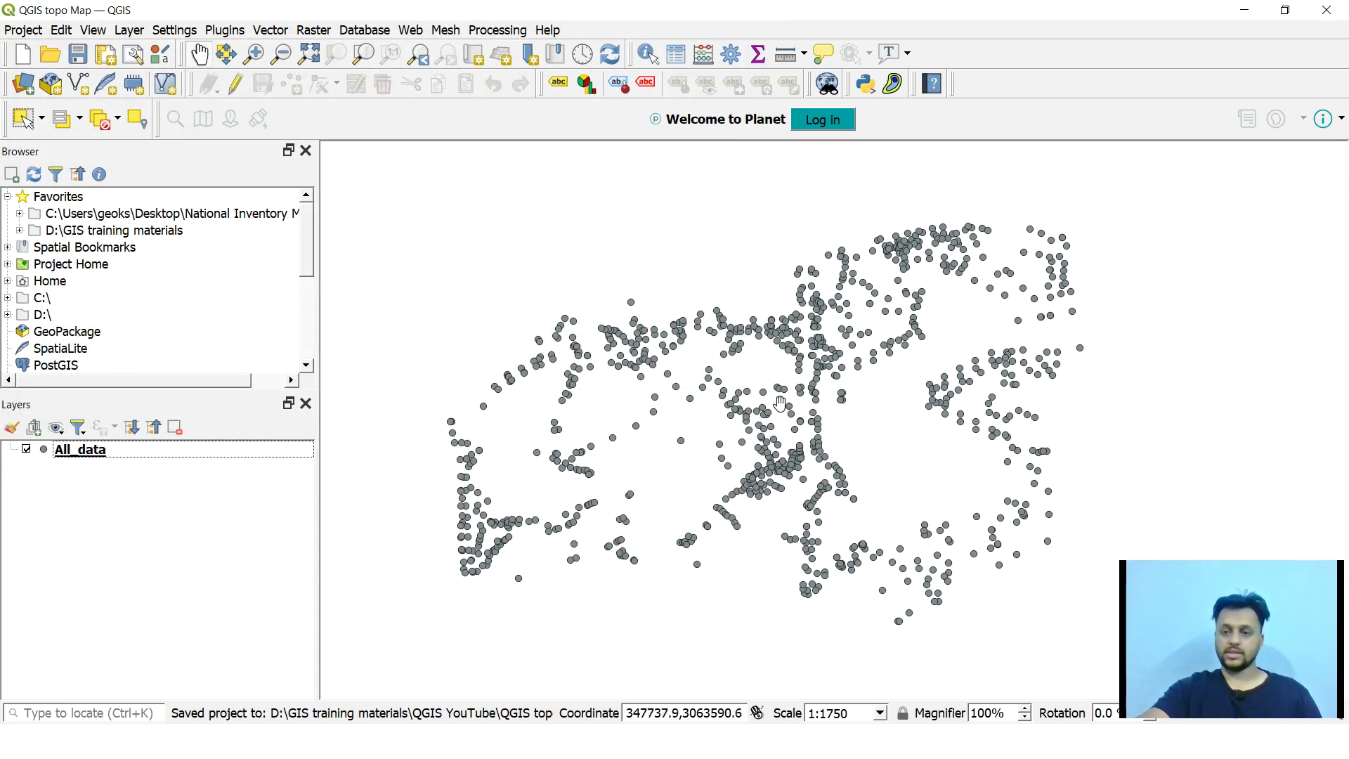
# Step: Open the All_data attribute table and examine its records in both table view and form view
pyautogui.moveTo(650, 398); pyautogui.dragTo(843, 407)
pyautogui.click(83, 454)
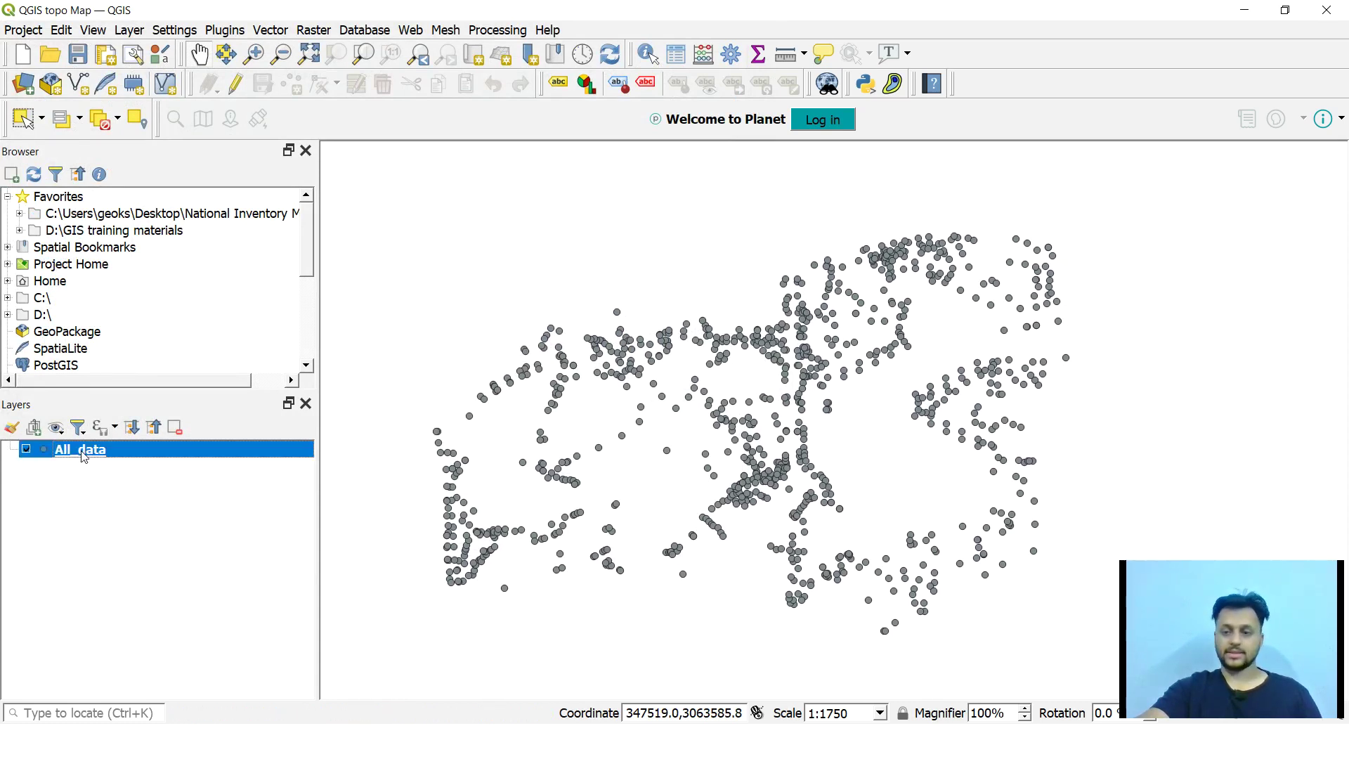
pyautogui.rightClick(83, 454)
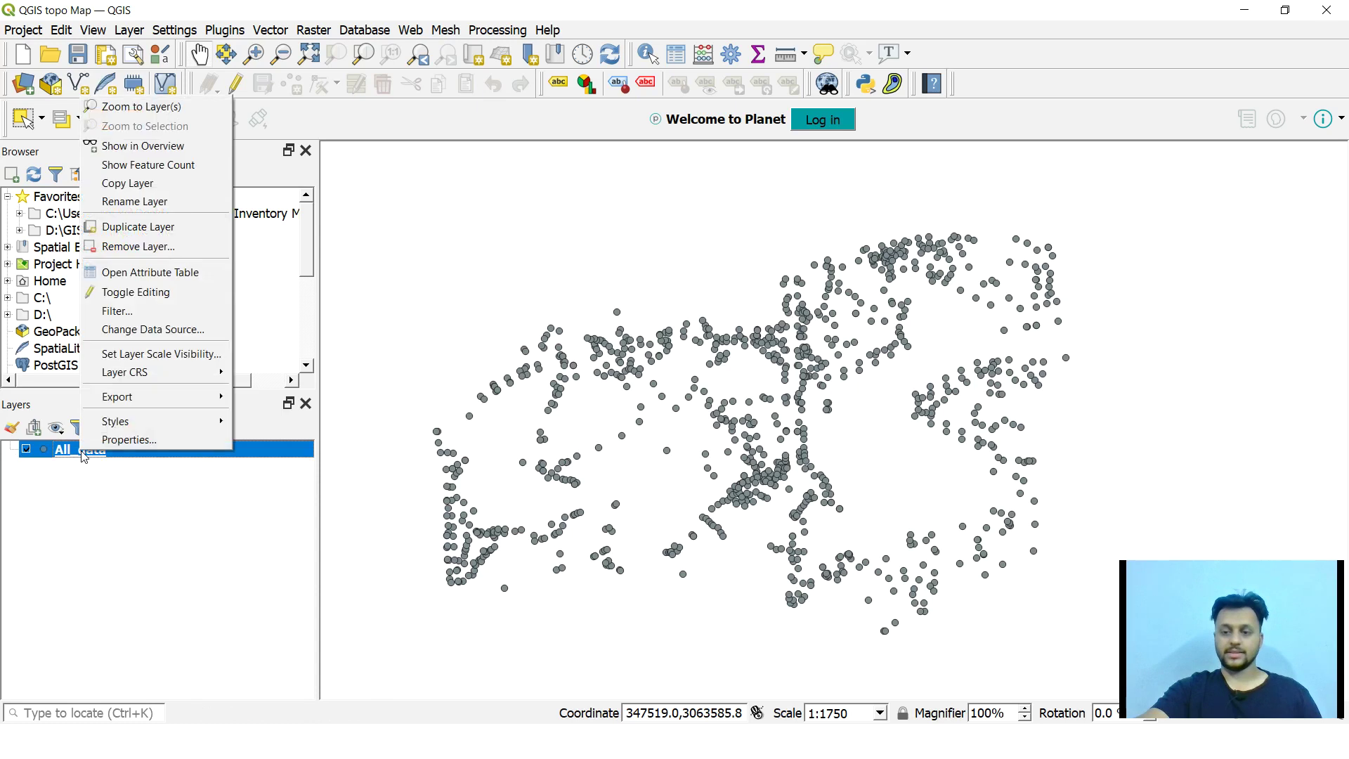
pyautogui.click(196, 281)
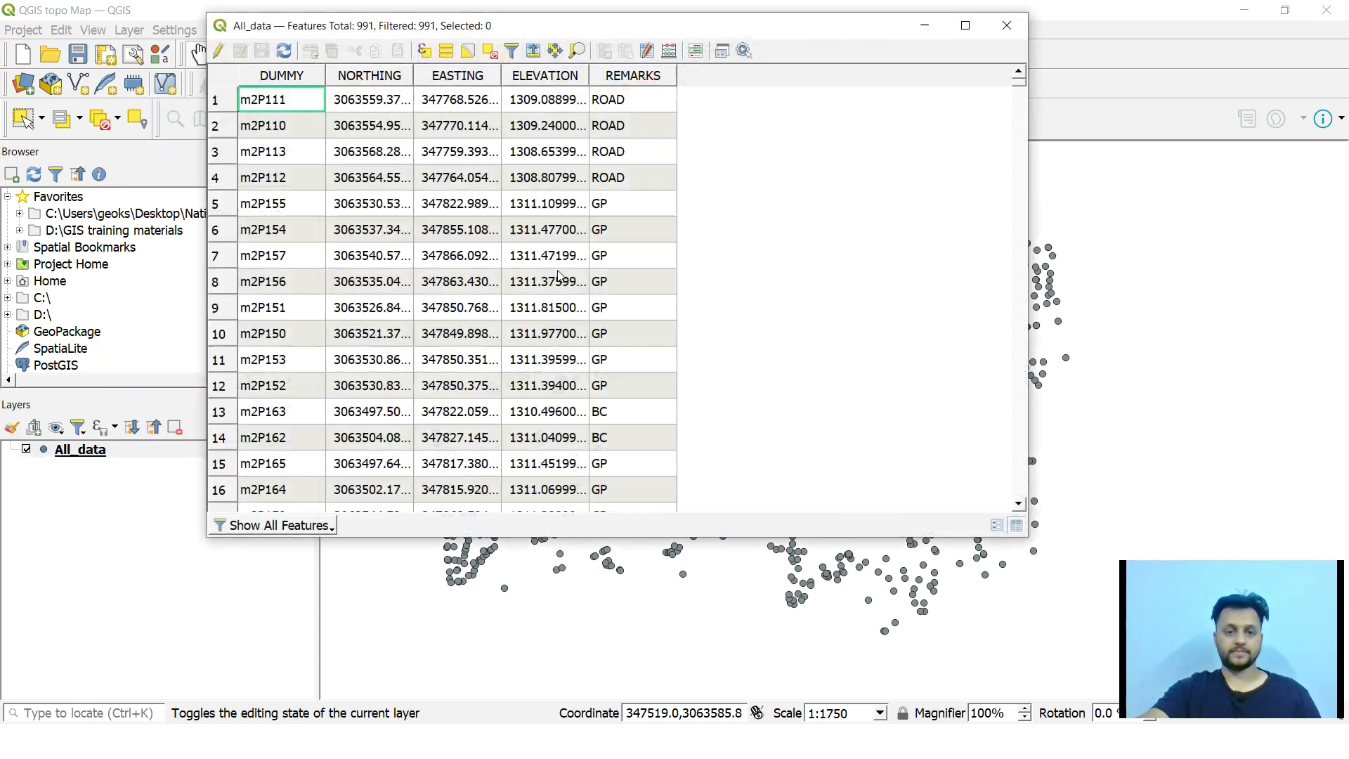
pyautogui.moveTo(595, 33); pyautogui.dragTo(670, 74)
pyautogui.scroll(-6, 562, 257)
pyautogui.scroll(6, 622, 332)
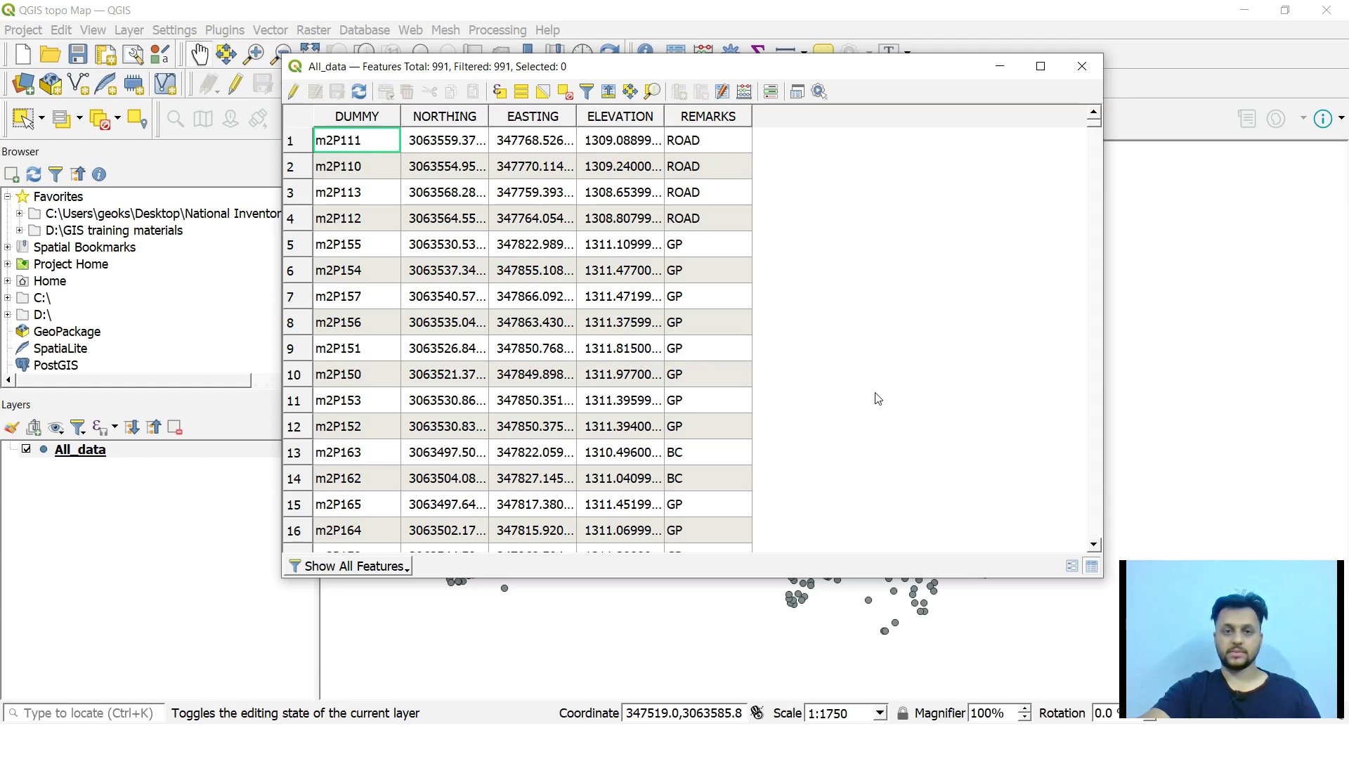
pyautogui.click(1071, 565)
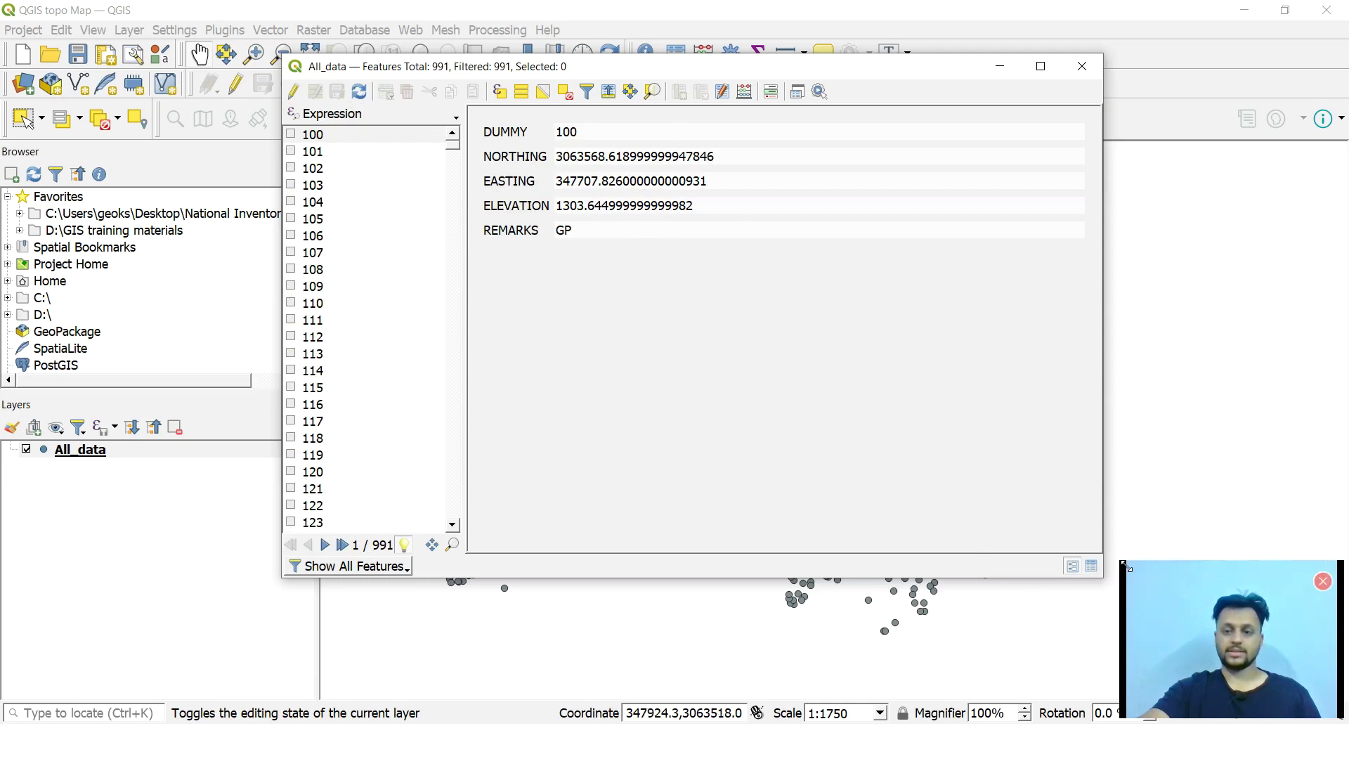
pyautogui.click(1091, 567)
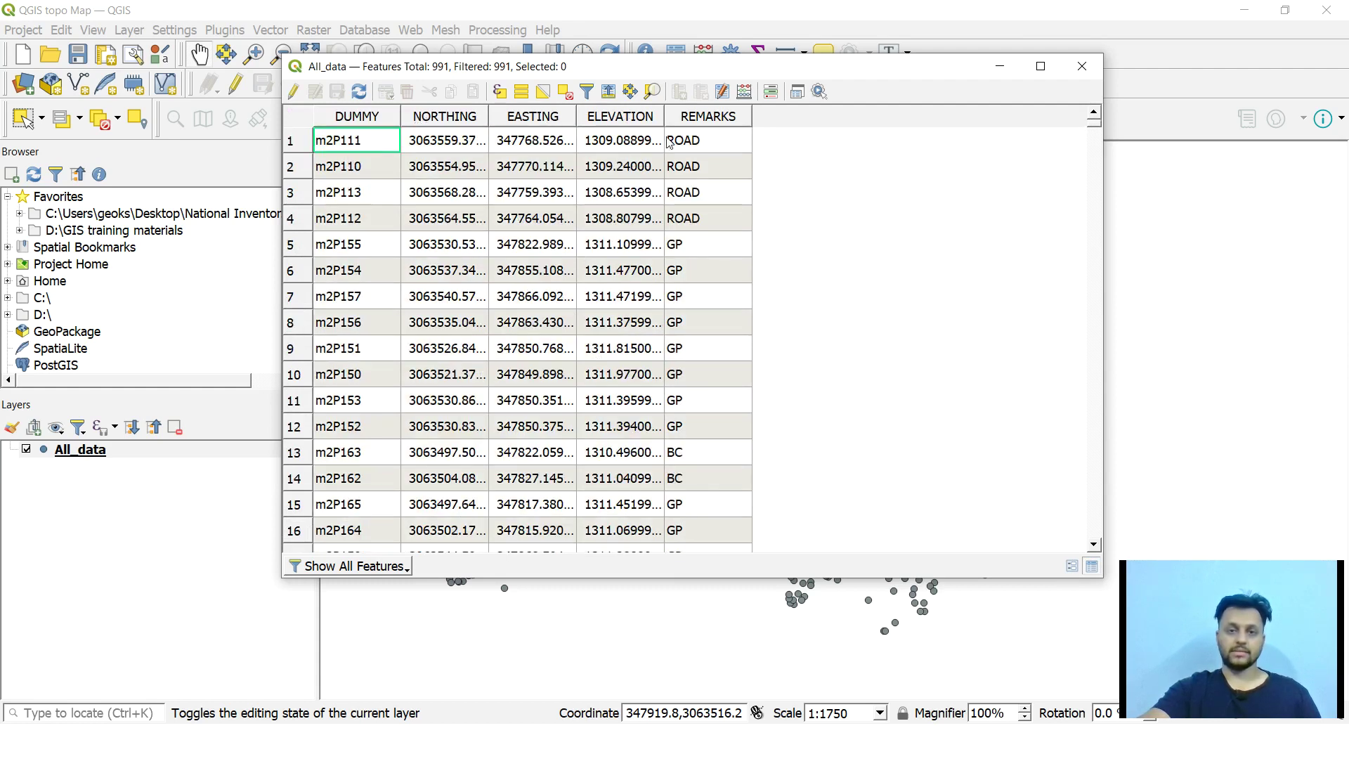
# Step: Examine the REMARKS codes of the All_data points, focusing on the GP entries
pyautogui.scroll(-5, 726, 419)
pyautogui.scroll(5, 706, 372)
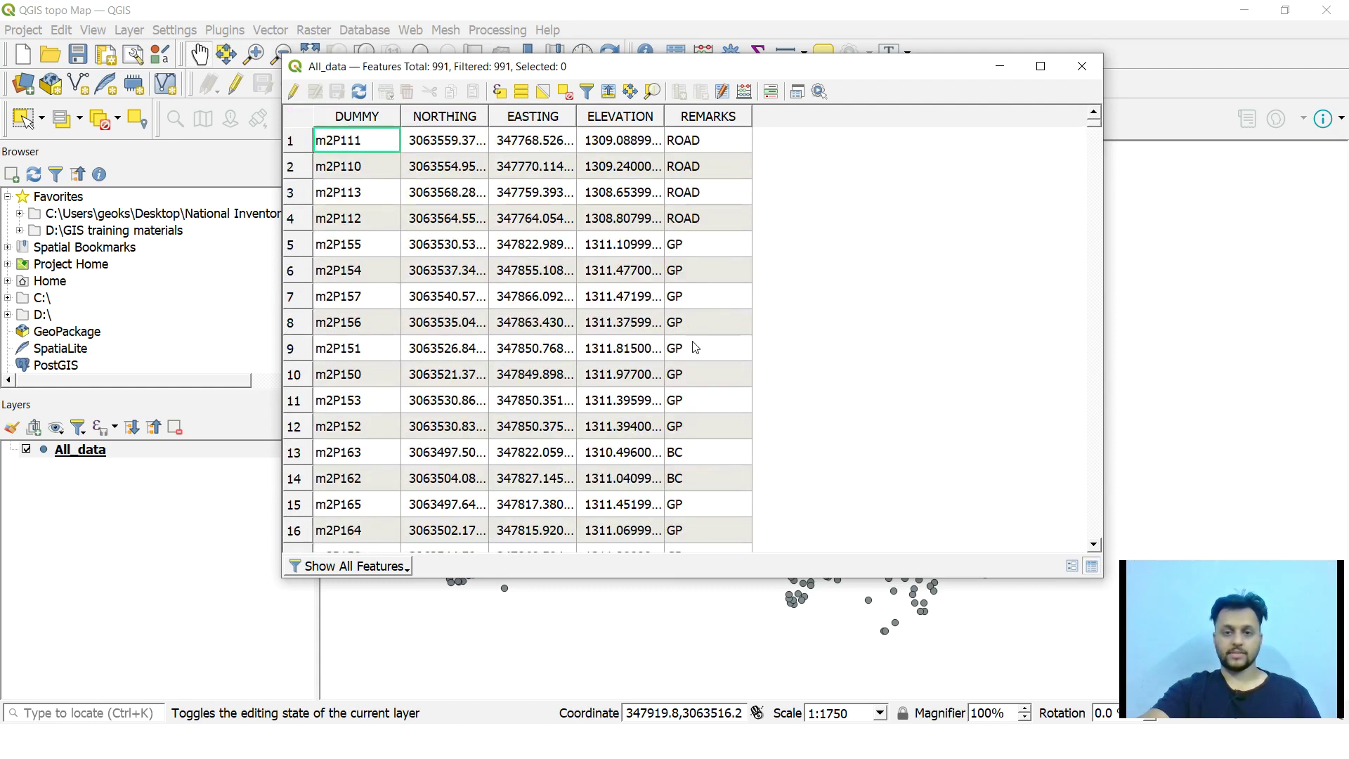
pyautogui.moveTo(685, 251); pyautogui.dragTo(706, 504)
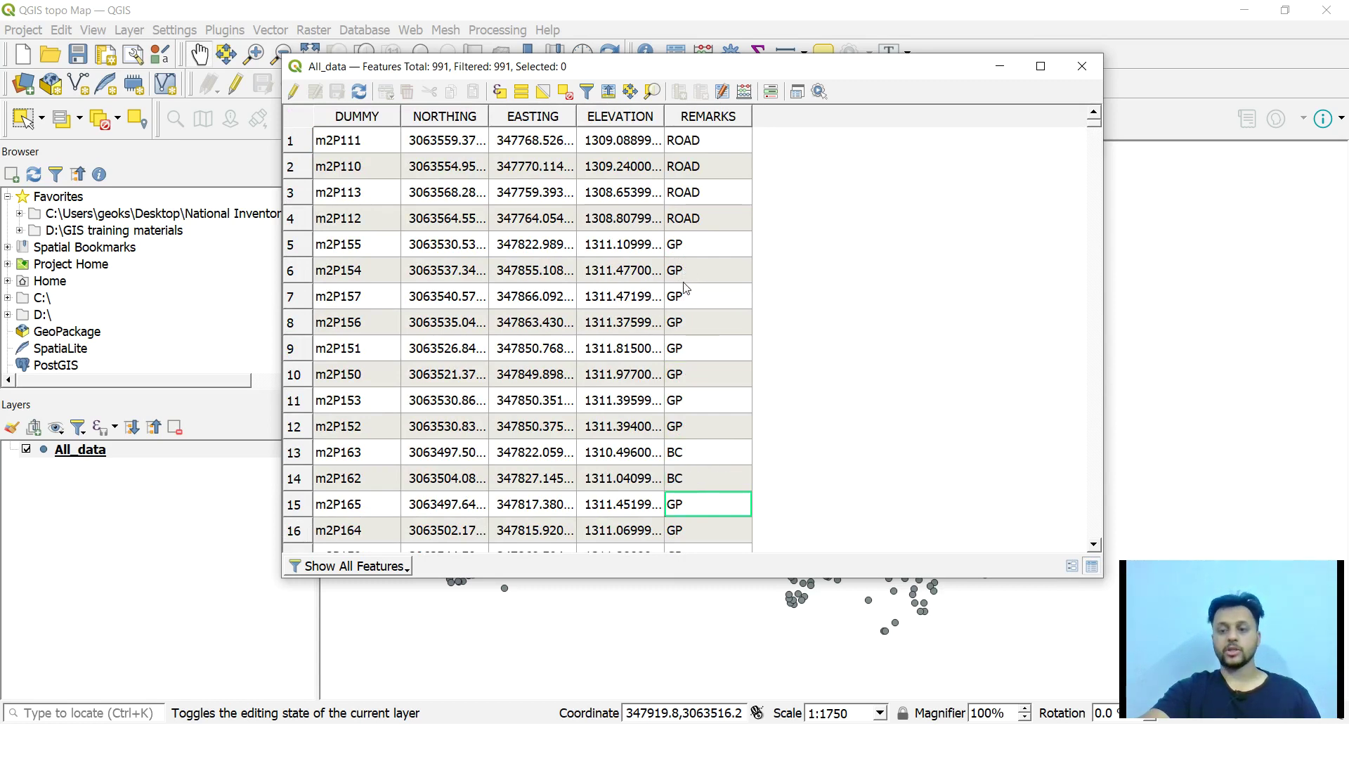
pyautogui.scroll(-3, 731, 321)
pyautogui.scroll(3, 722, 355)
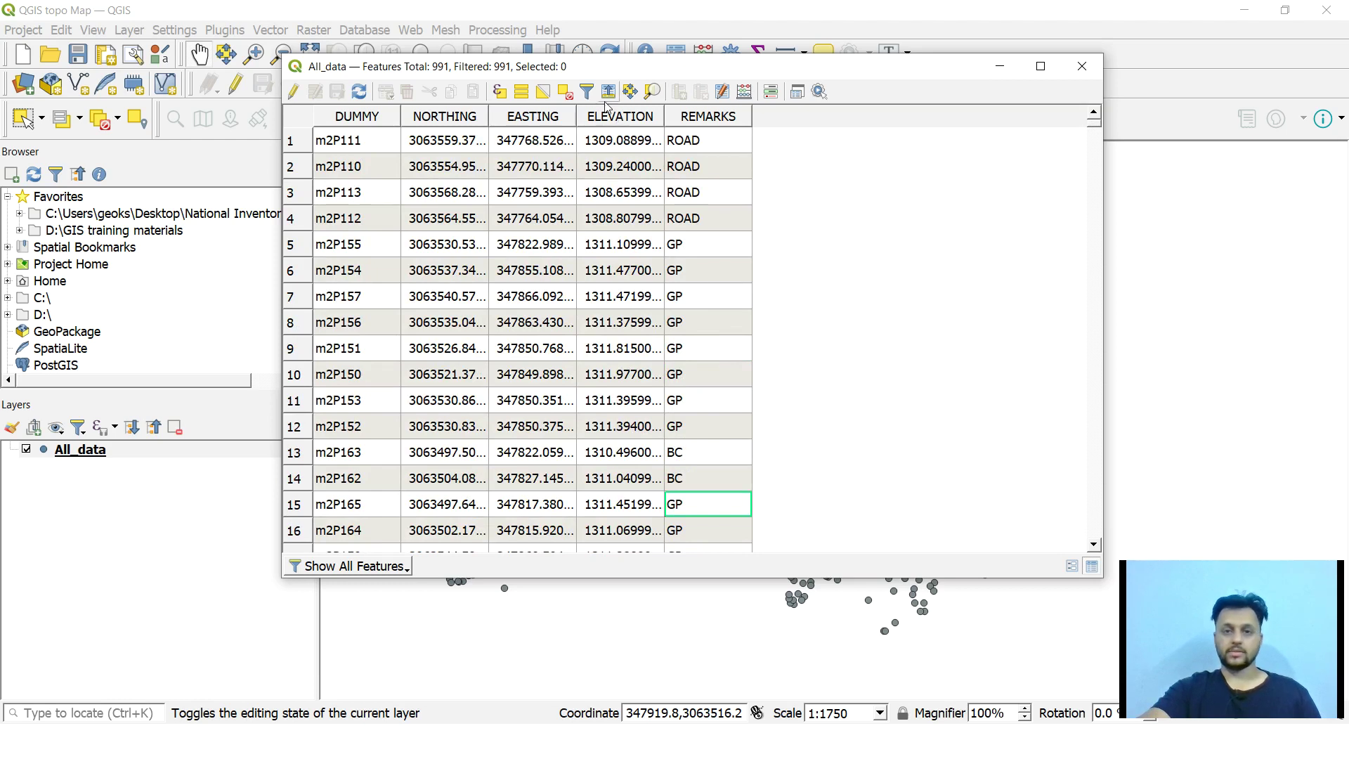
pyautogui.scroll(-9, 675, 316)
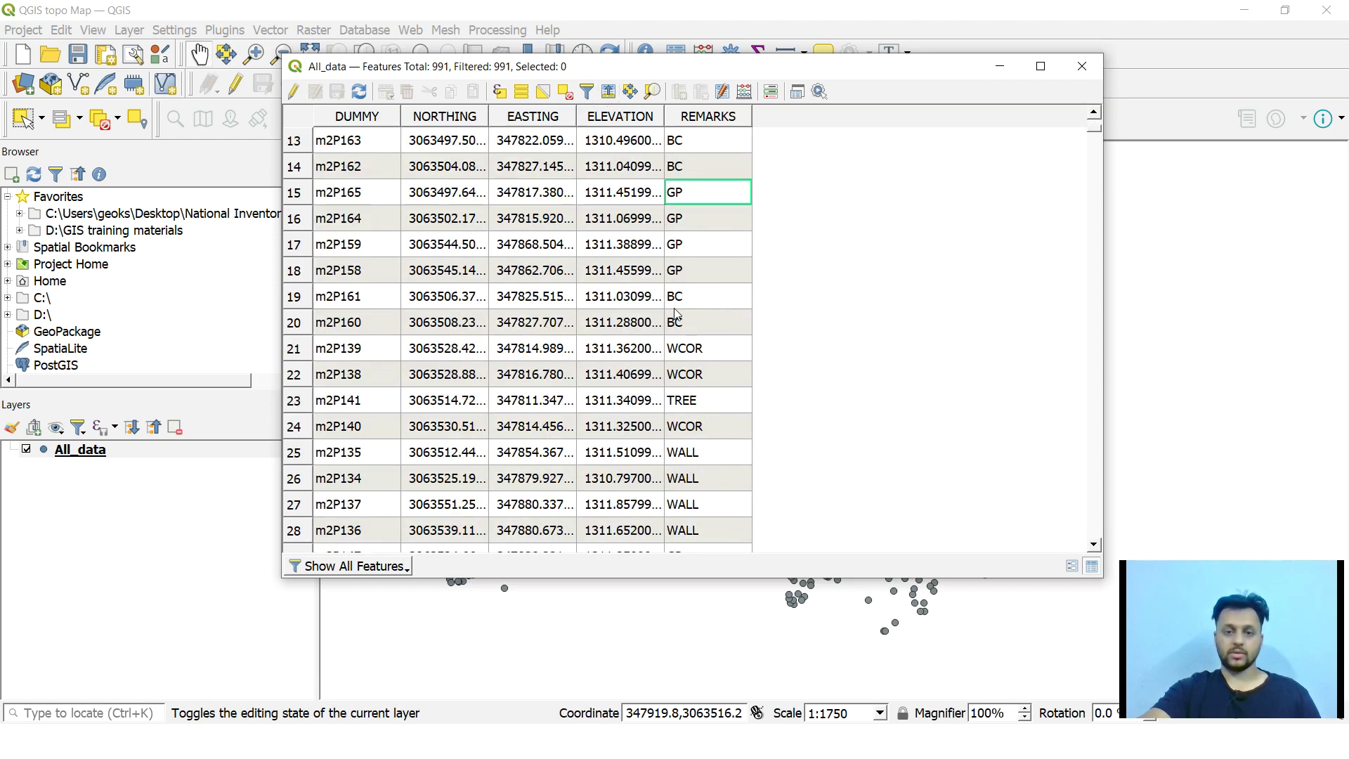
pyautogui.scroll(9, 687, 330)
pyautogui.click(697, 254)
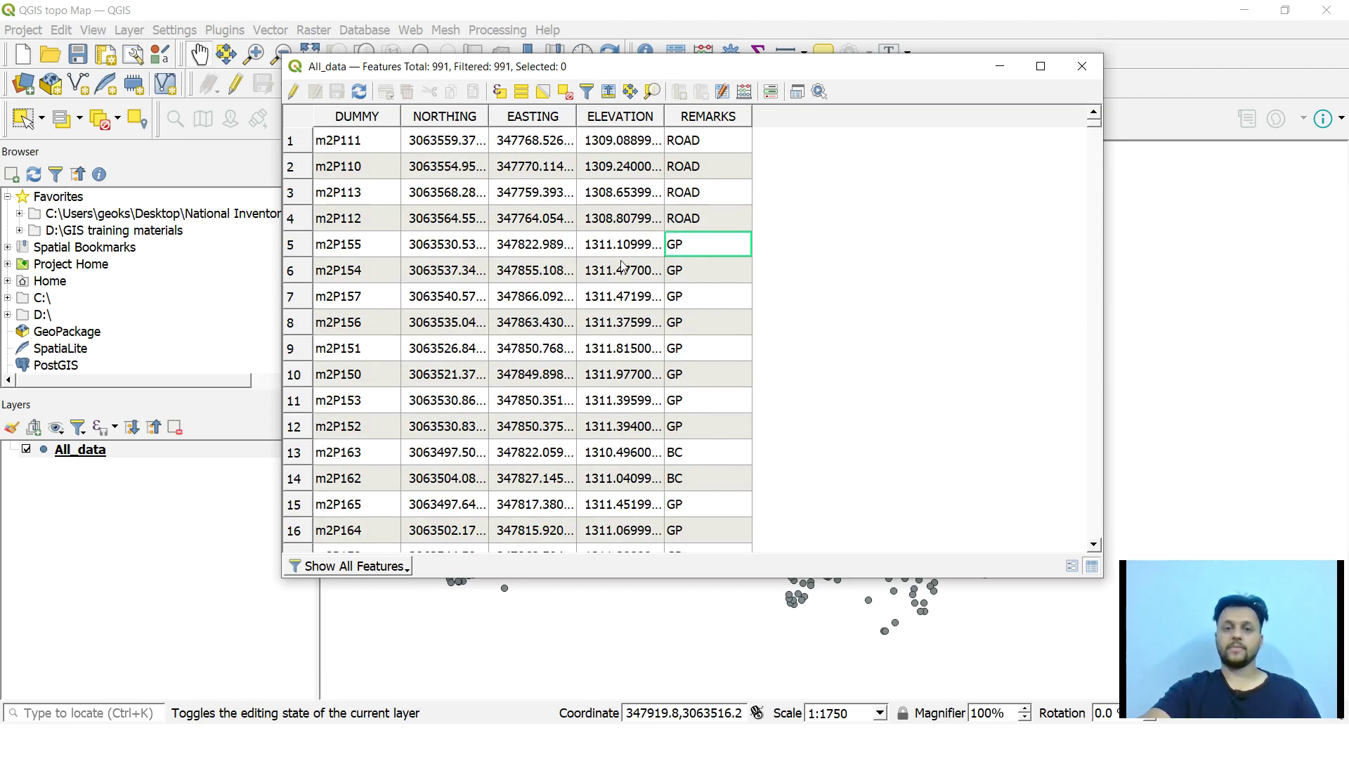
pyautogui.scroll(-5, 692, 392)
pyautogui.scroll(5, 689, 394)
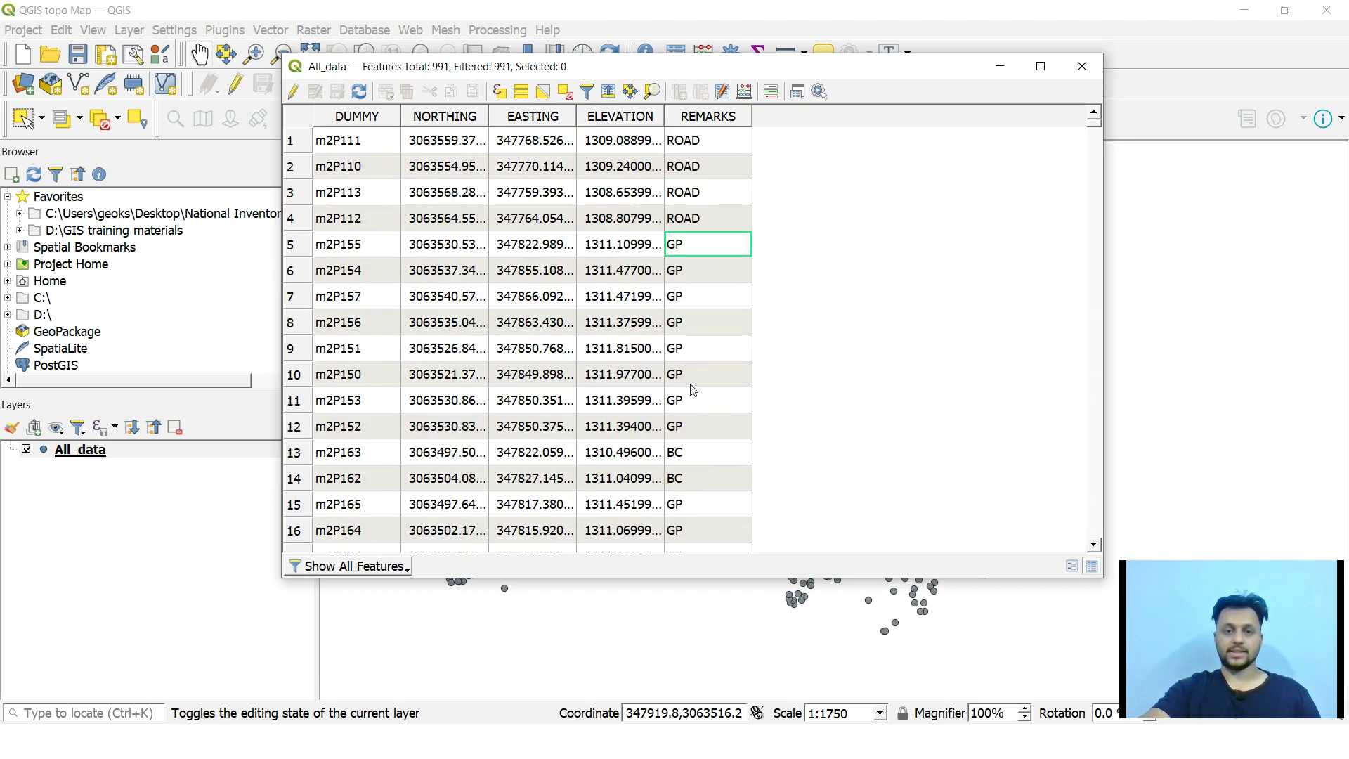
# Step: Select all All_data features whose REMARKS is equal to GP using the form filter, and close the attribute table
pyautogui.click(588, 93)
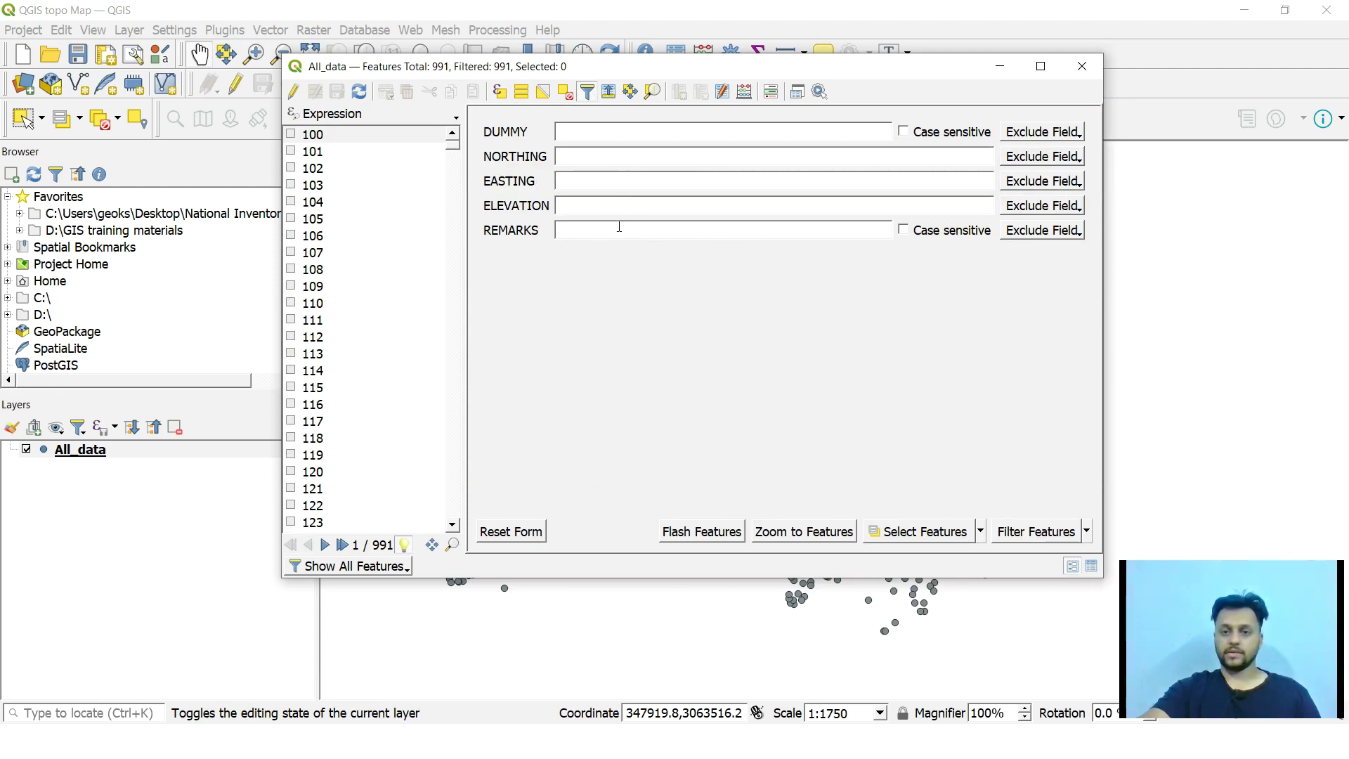
pyautogui.click(667, 235)
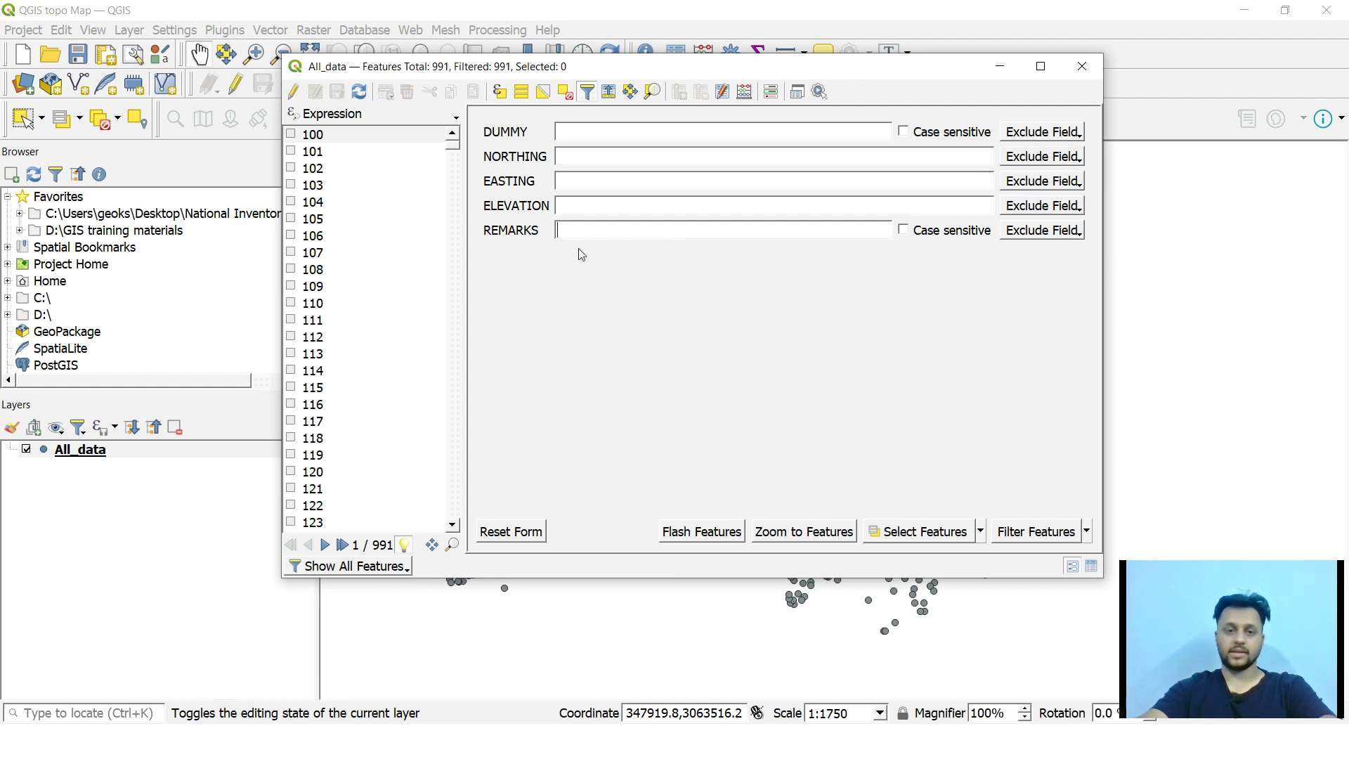
pyautogui.write('GP')
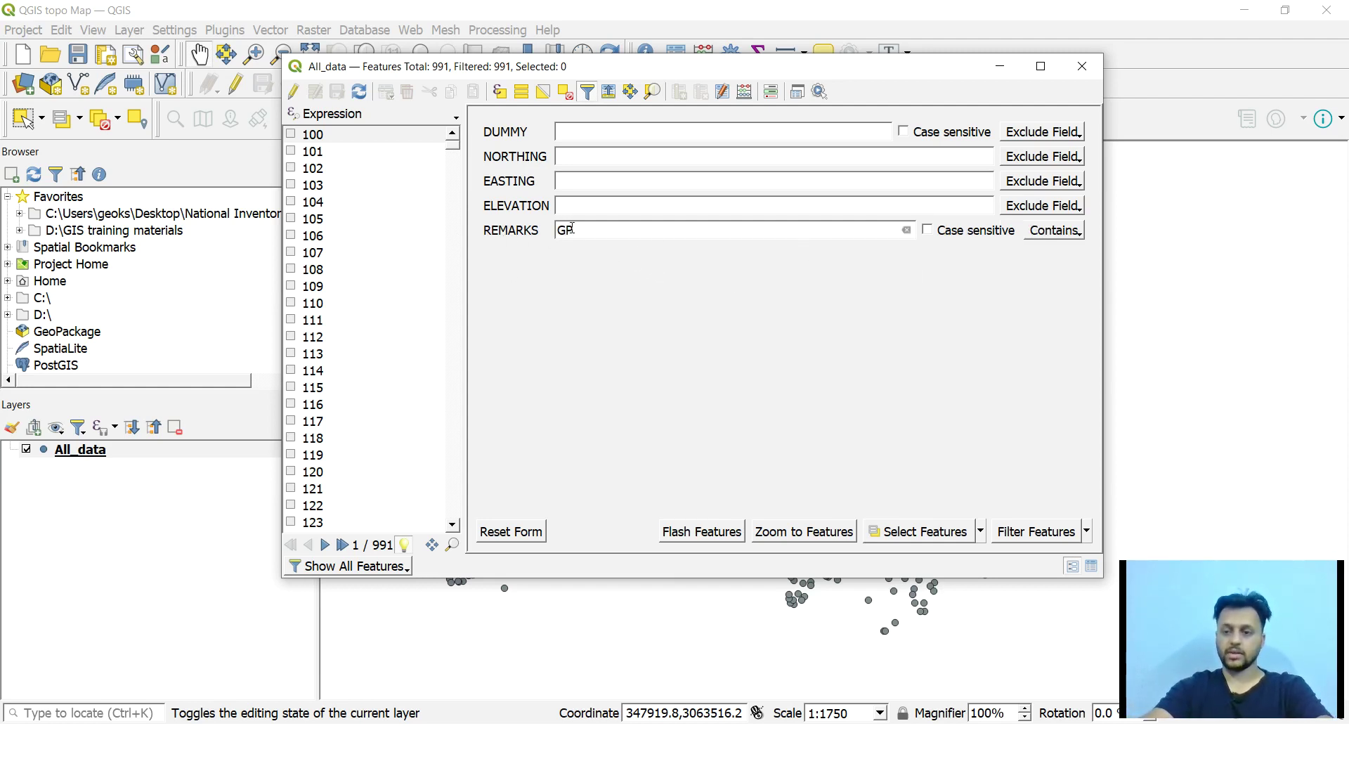
pyautogui.click(1053, 235)
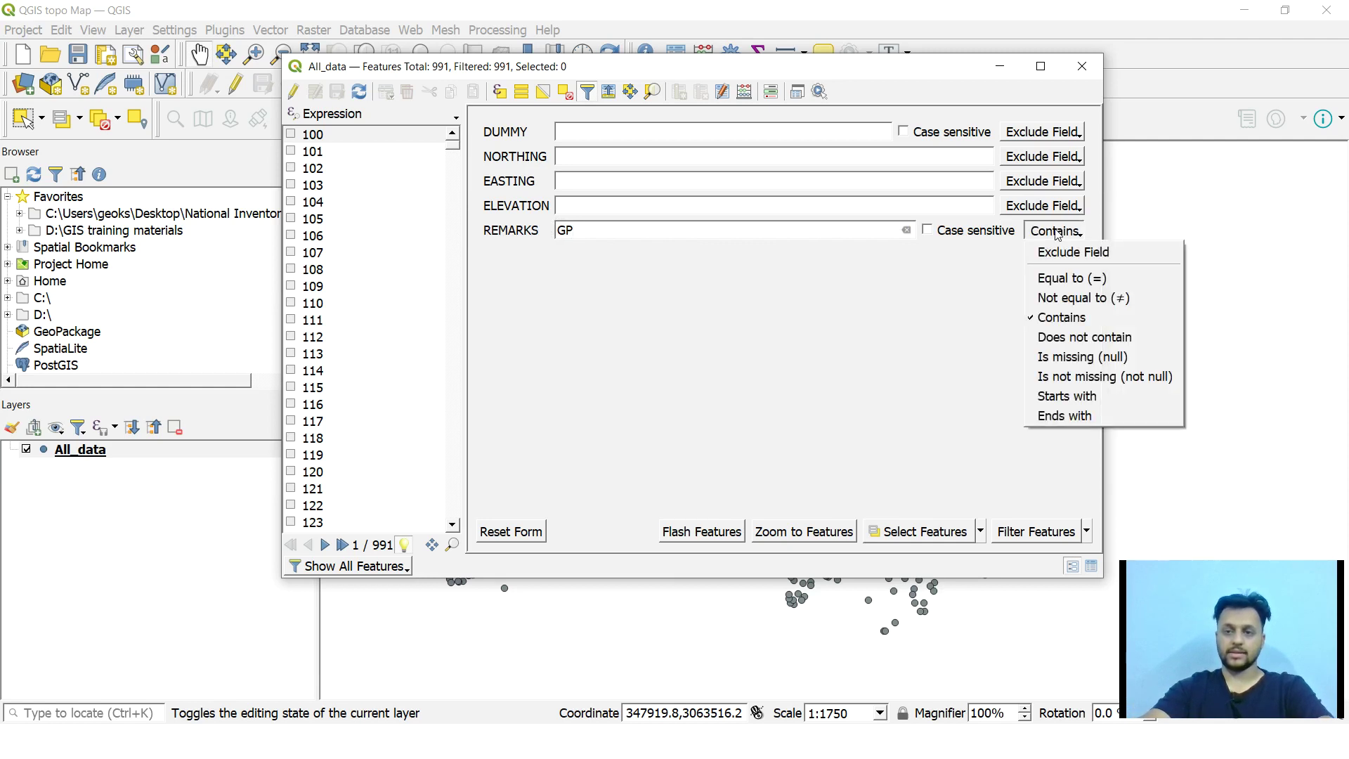
pyautogui.click(1082, 279)
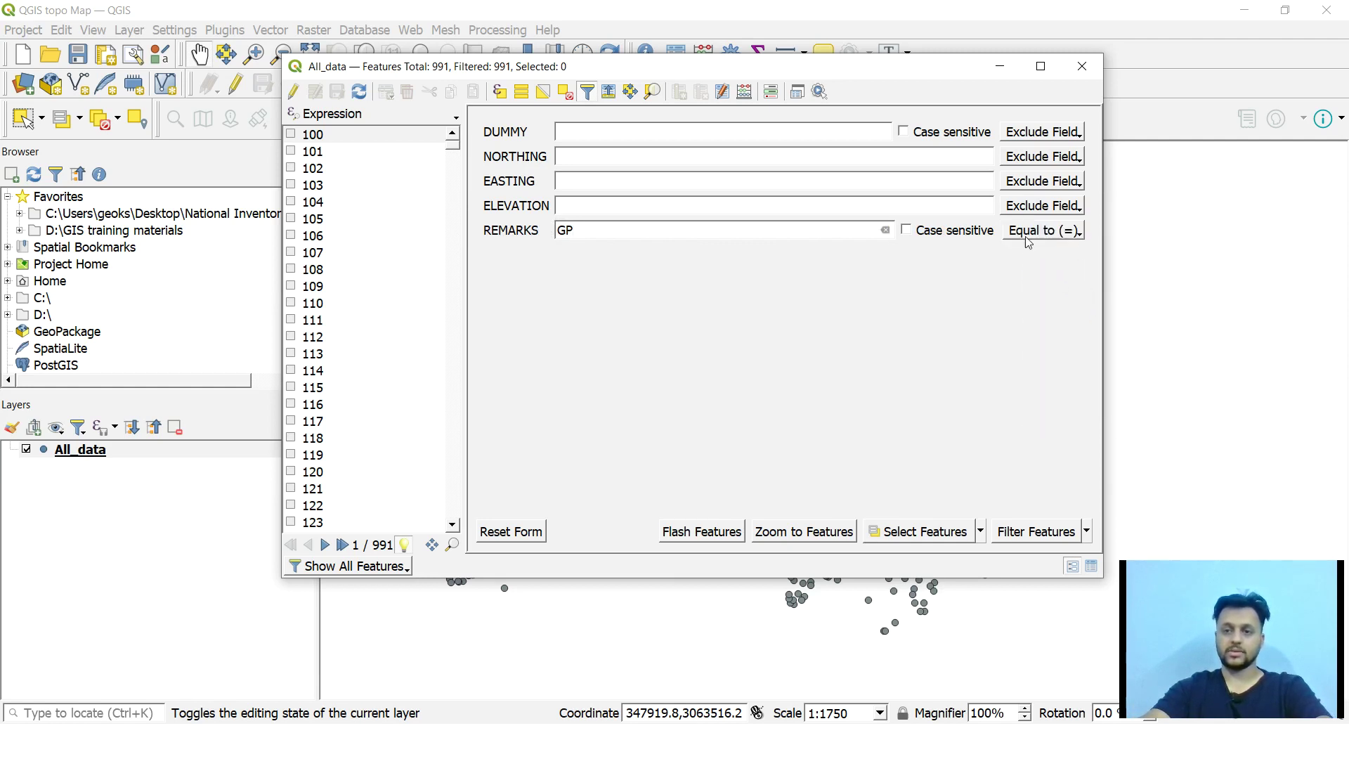
pyautogui.click(918, 533)
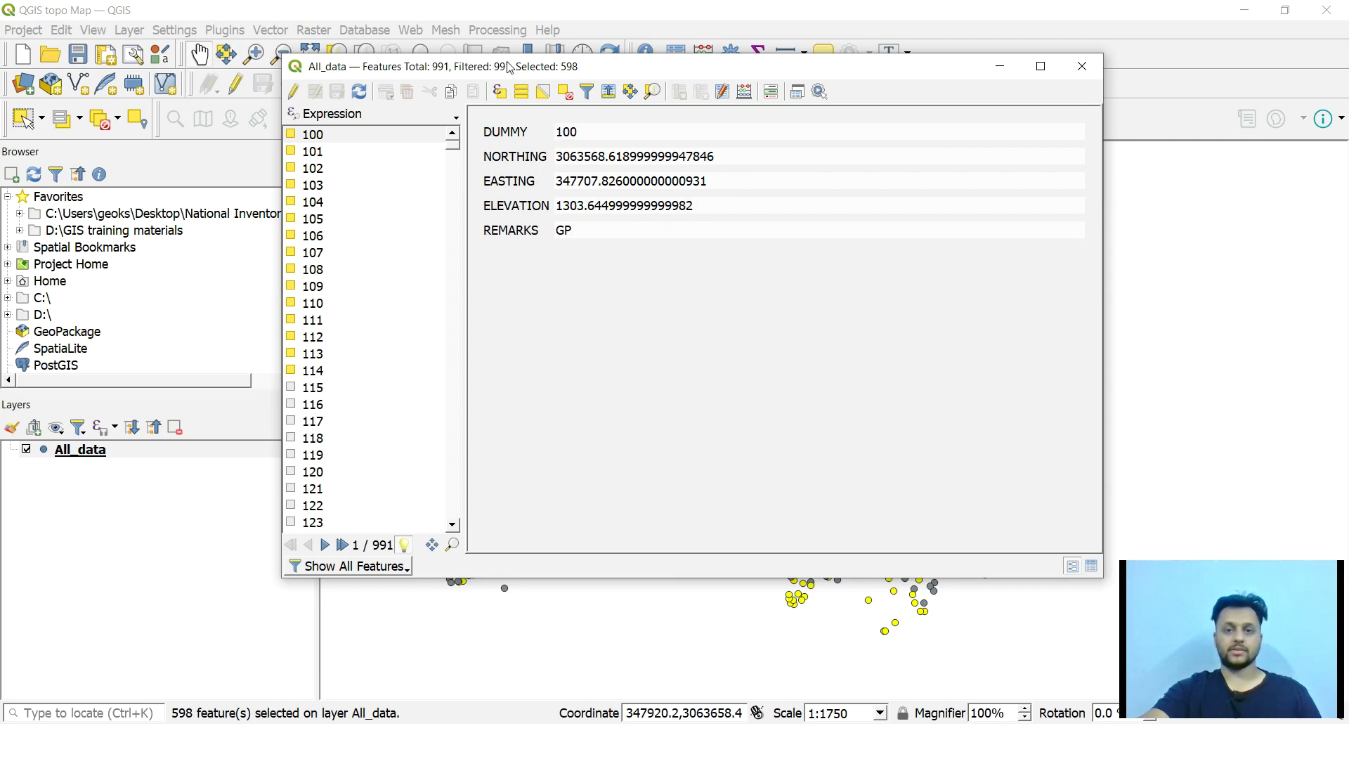
pyautogui.click(1082, 66)
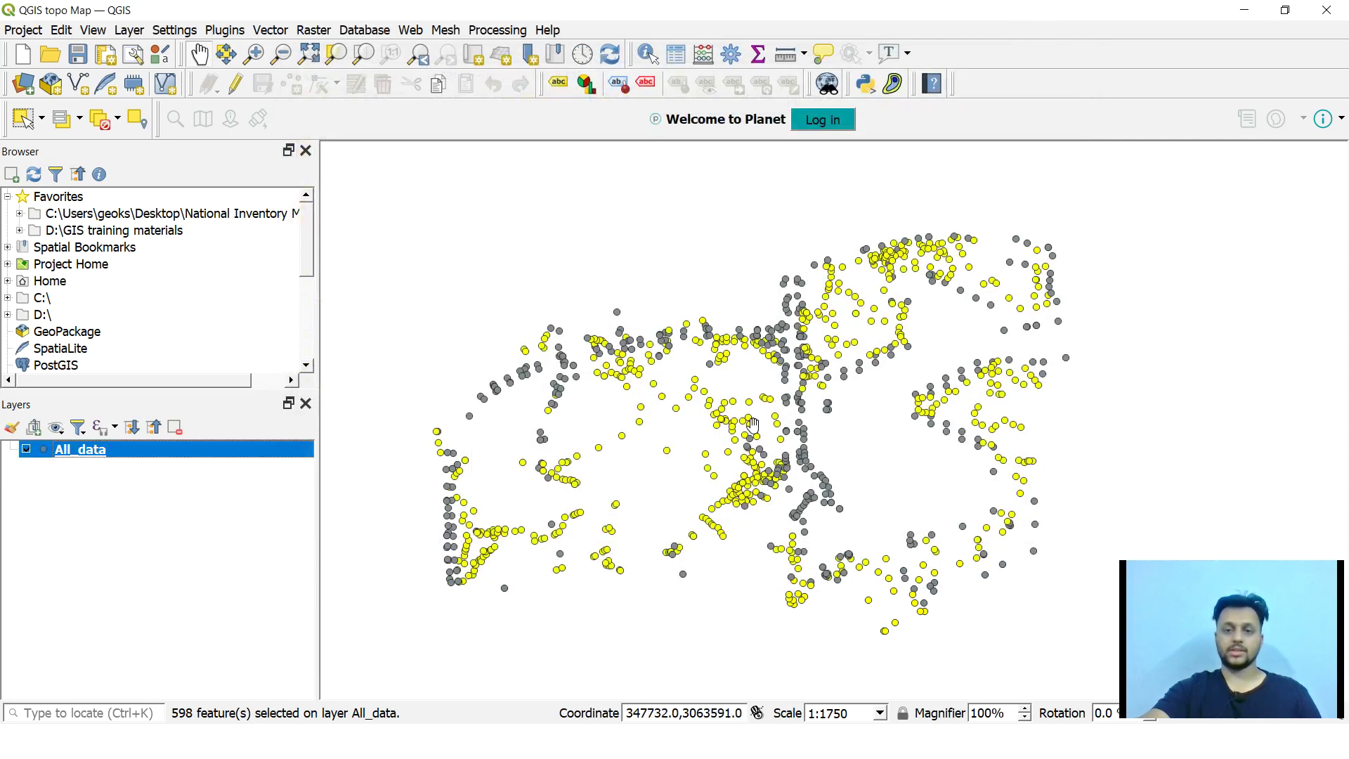
pyautogui.moveTo(770, 418); pyautogui.dragTo(744, 397)
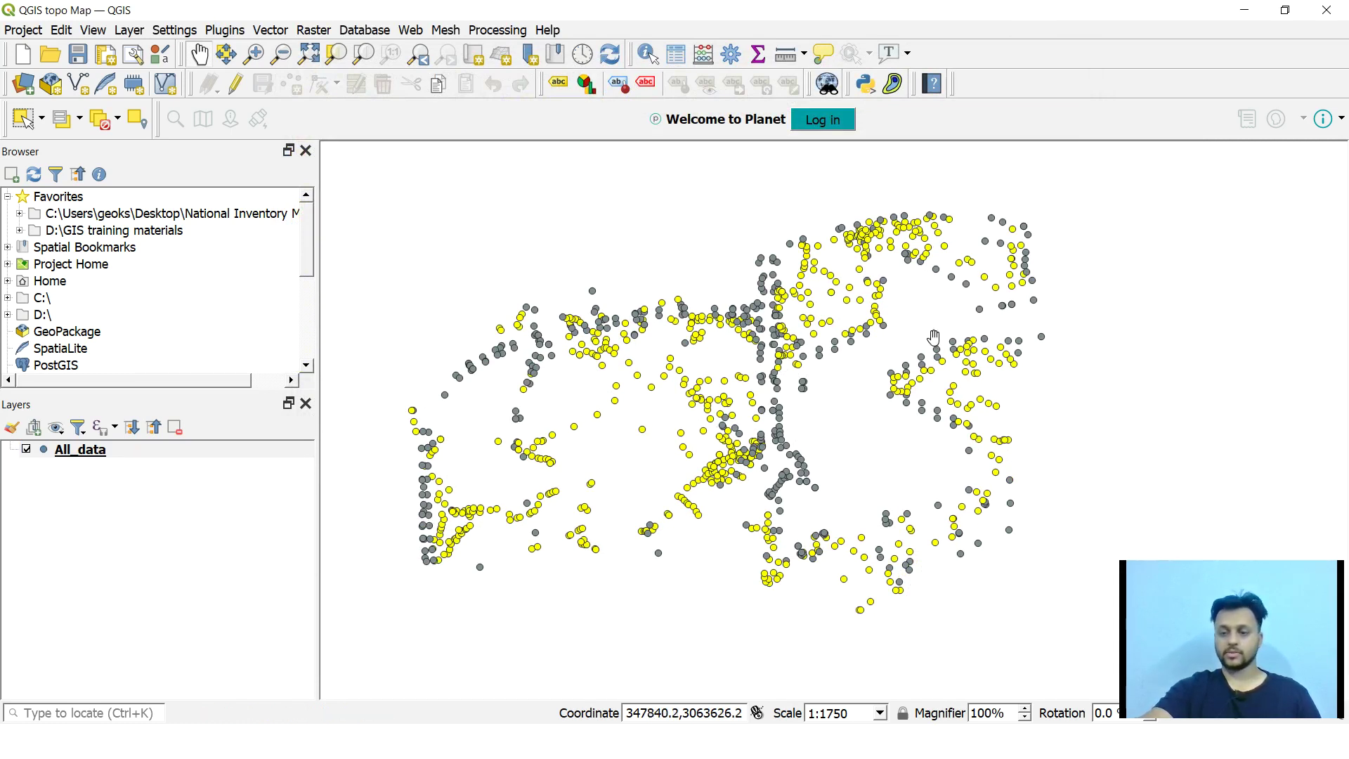
pyautogui.moveTo(583, 408); pyautogui.dragTo(580, 401)
pyautogui.click(100, 555)
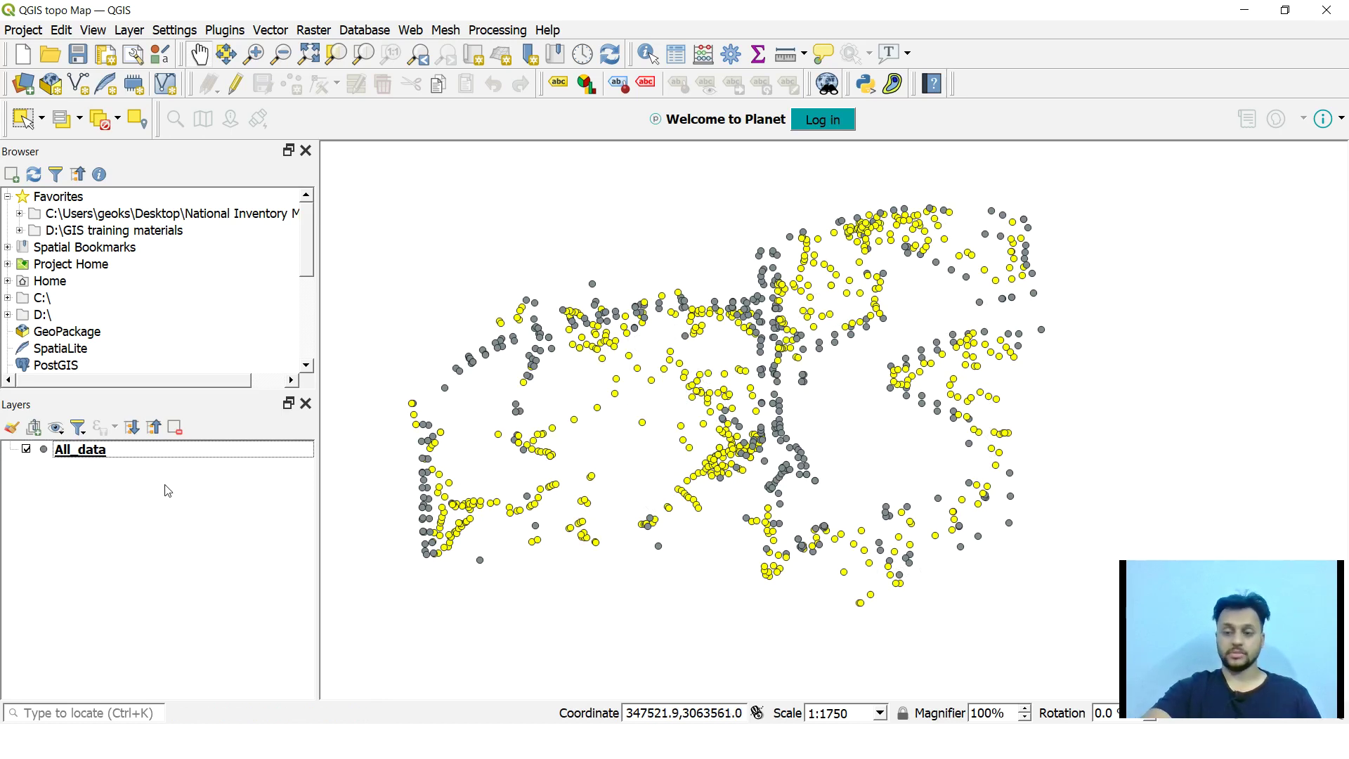
# Step: Export only the selected All_data features as an ESRI Shapefile named GP in the SHPs folder and add it to the map
pyautogui.click(83, 456)
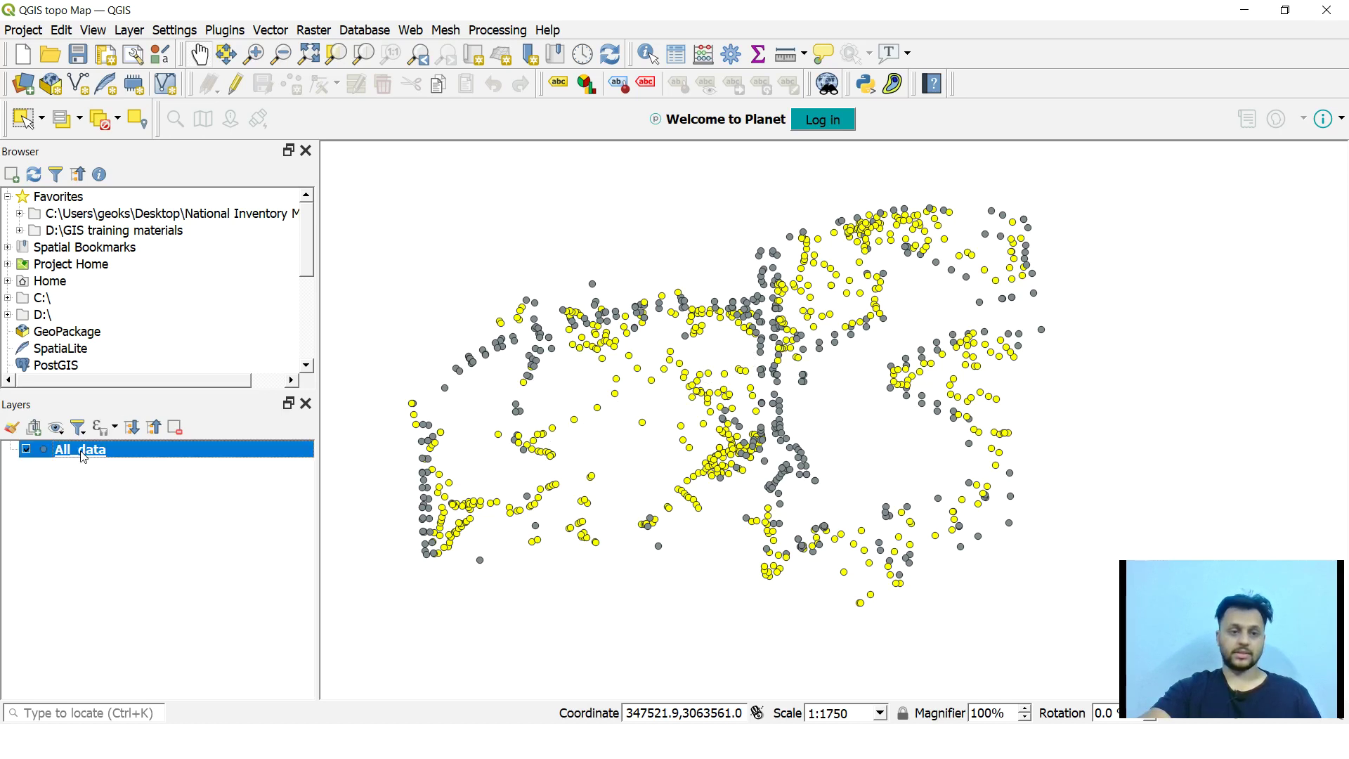
pyautogui.rightClick(83, 457)
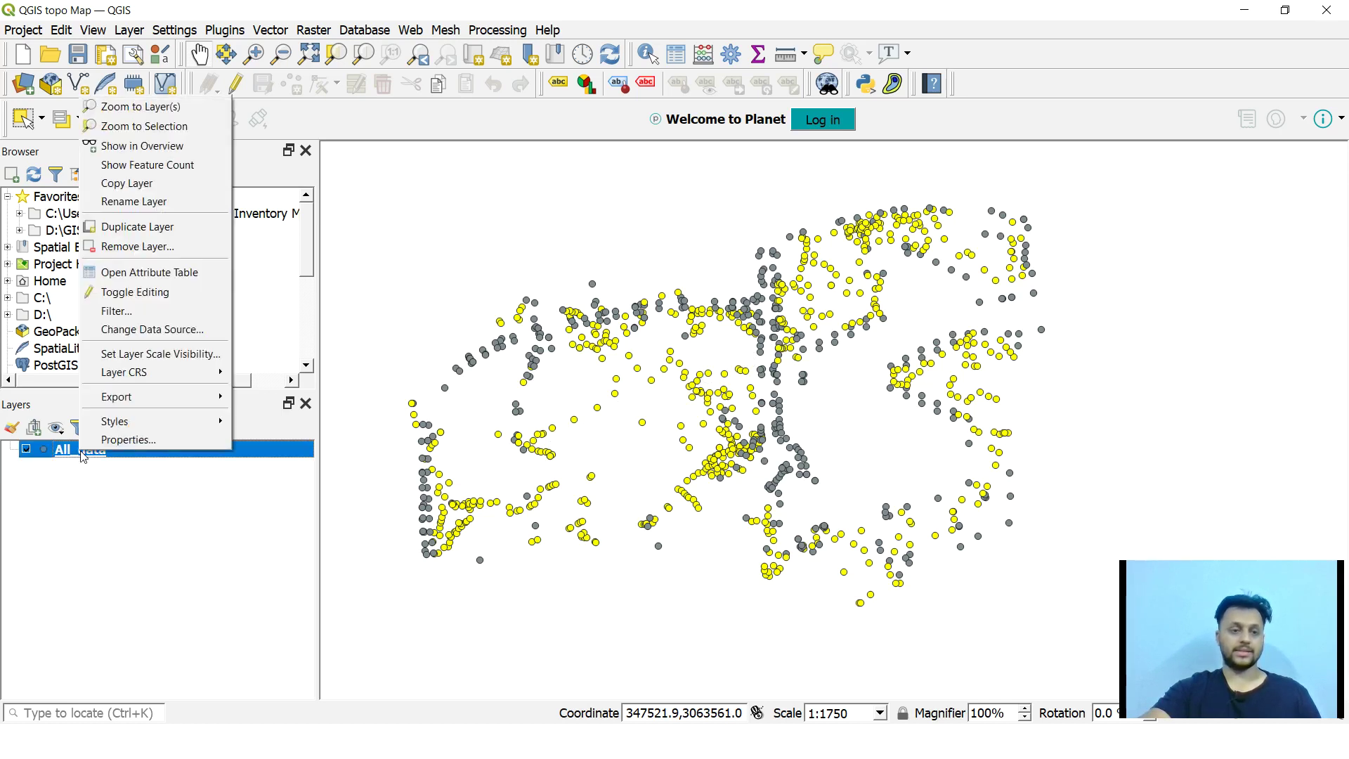
pyautogui.moveTo(184, 399)
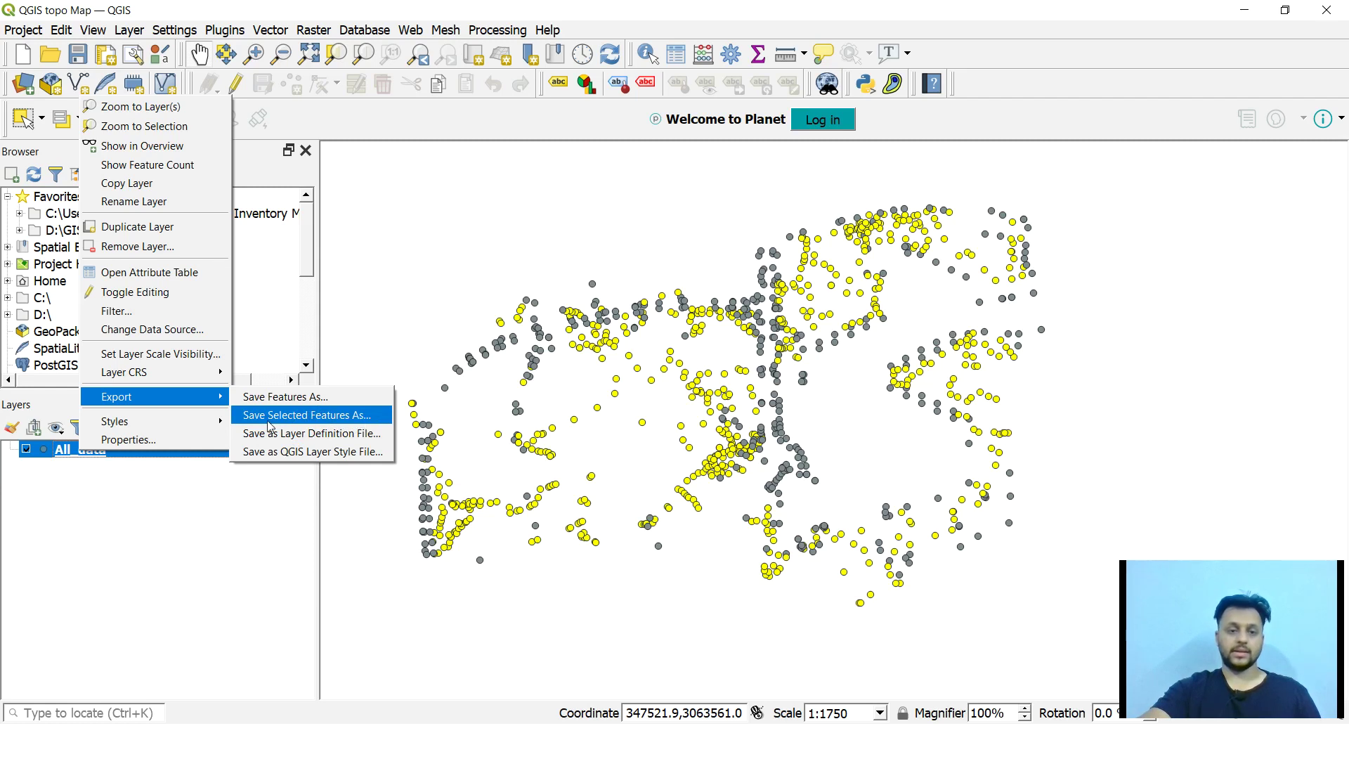
pyautogui.click(338, 422)
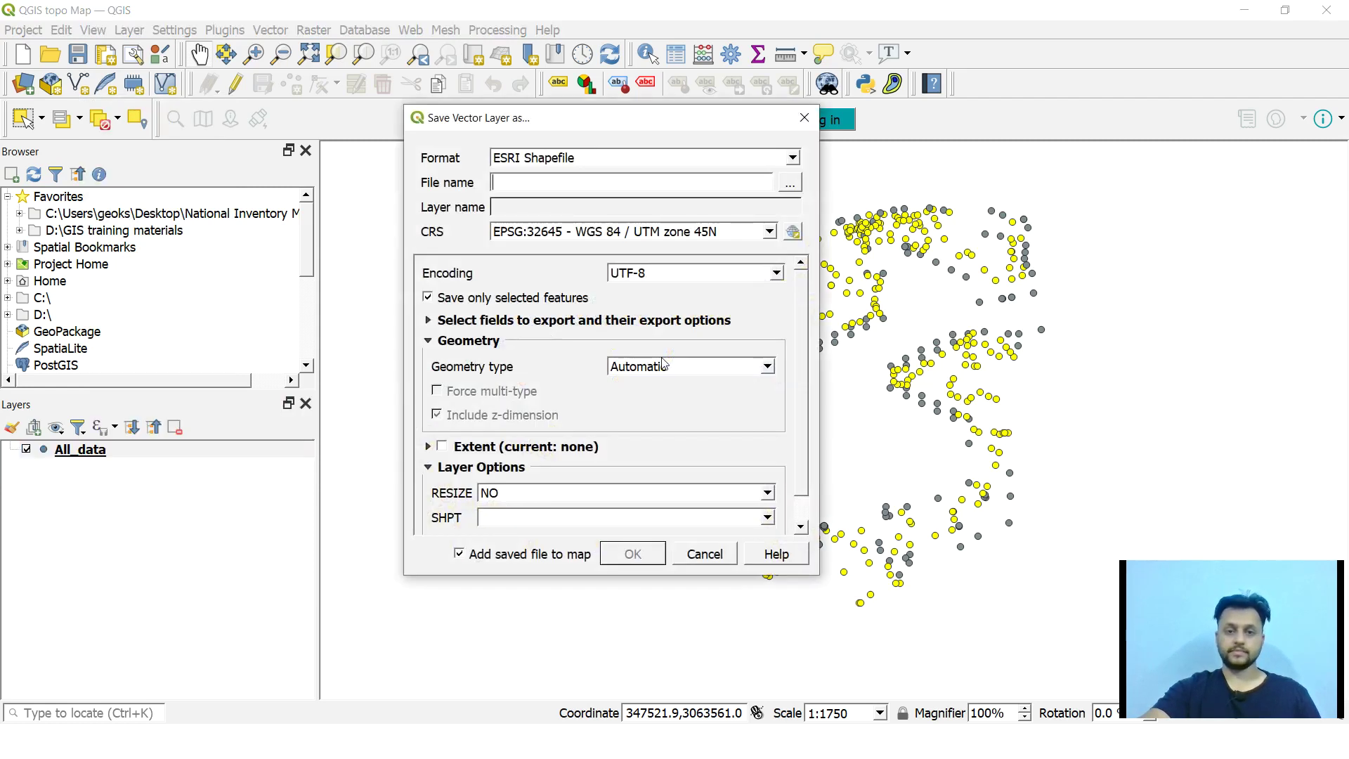
pyautogui.click(791, 183)
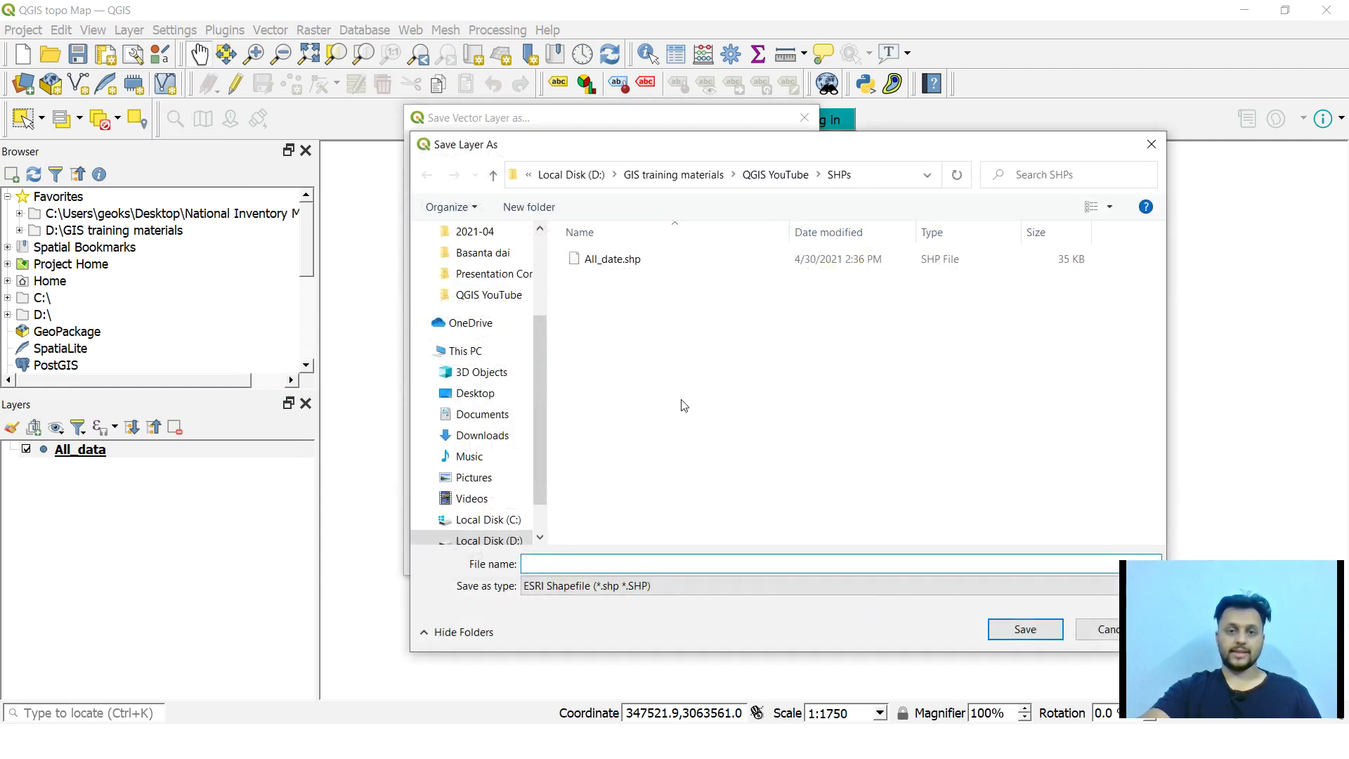
pyautogui.write('GP')
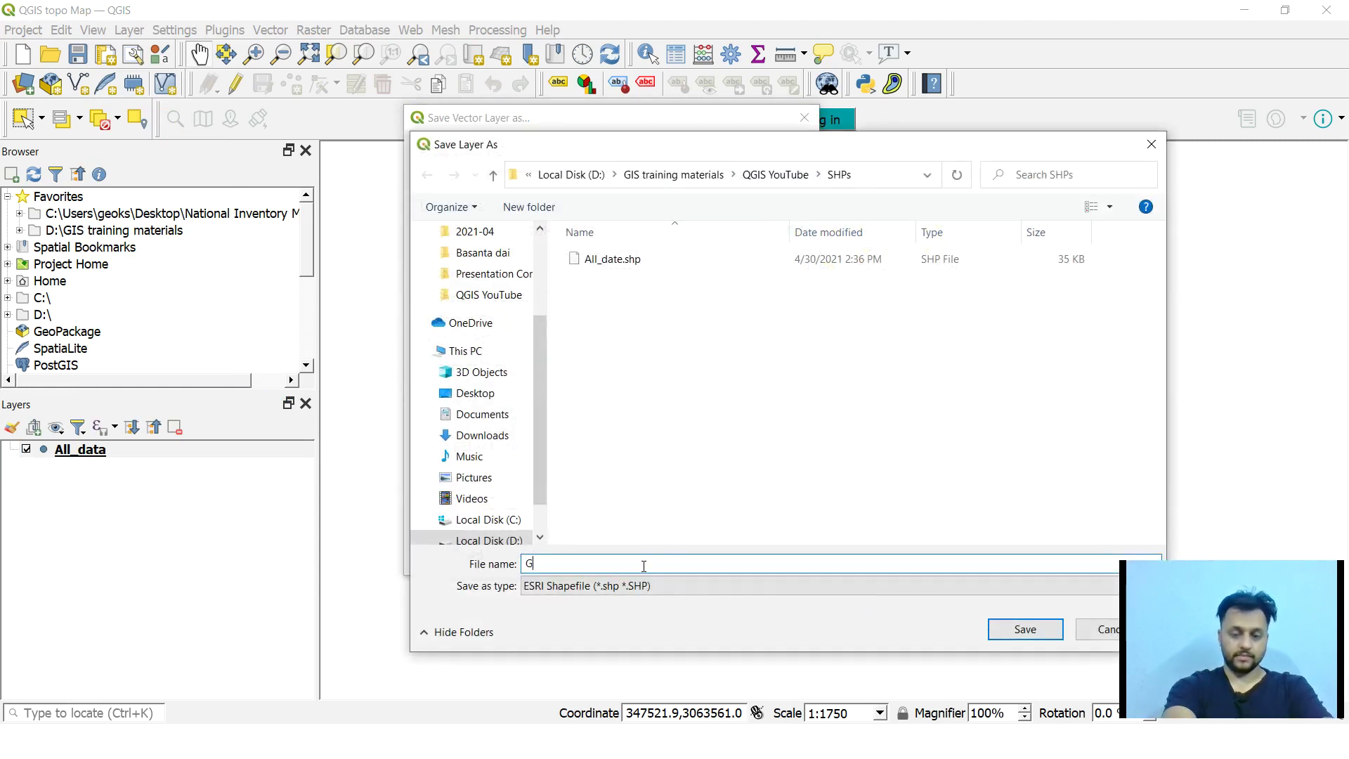
pyautogui.click(1026, 629)
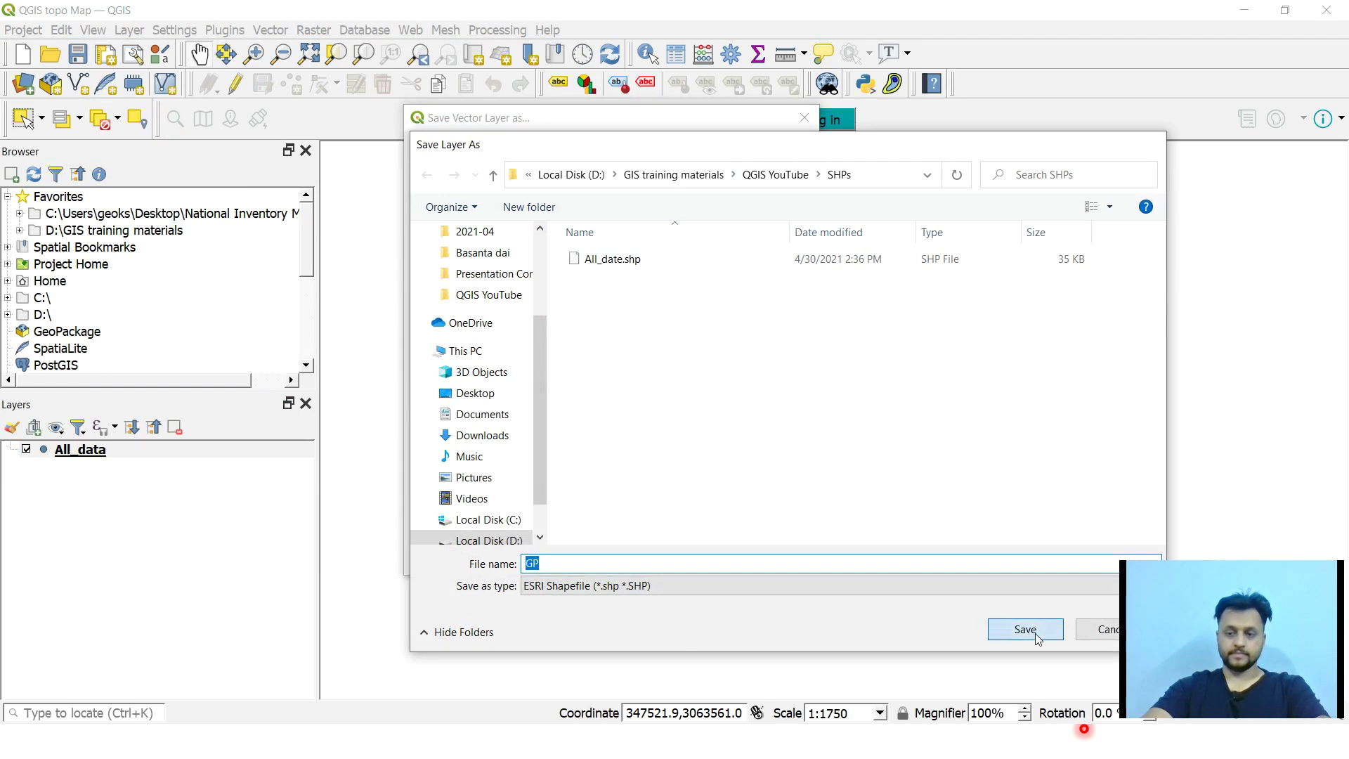
pyautogui.click(611, 559)
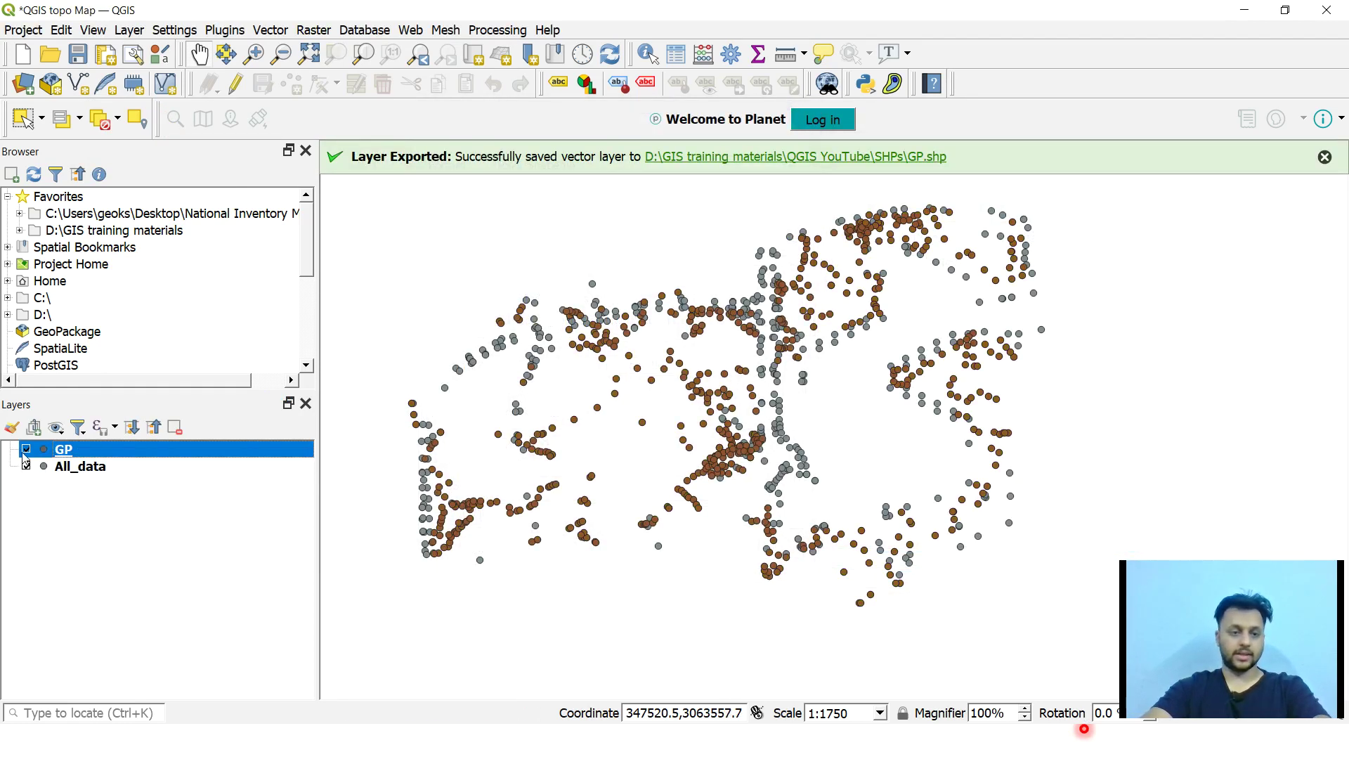
# Step: Toggle the GP layer's visibility to compare its points with the selected All_data points, leaving GP hidden
pyautogui.click(26, 450)
pyautogui.click(26, 450)
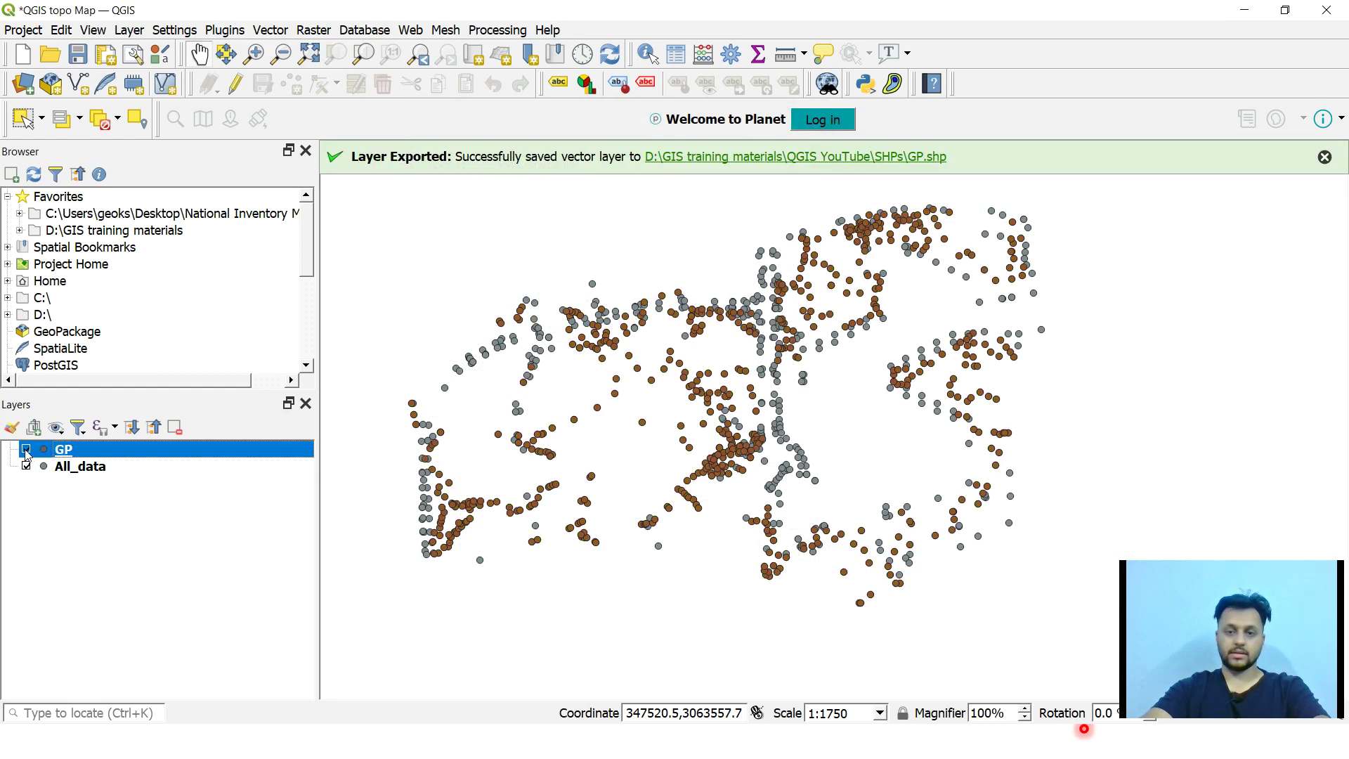
pyautogui.click(26, 449)
pyautogui.doubleClick(26, 453)
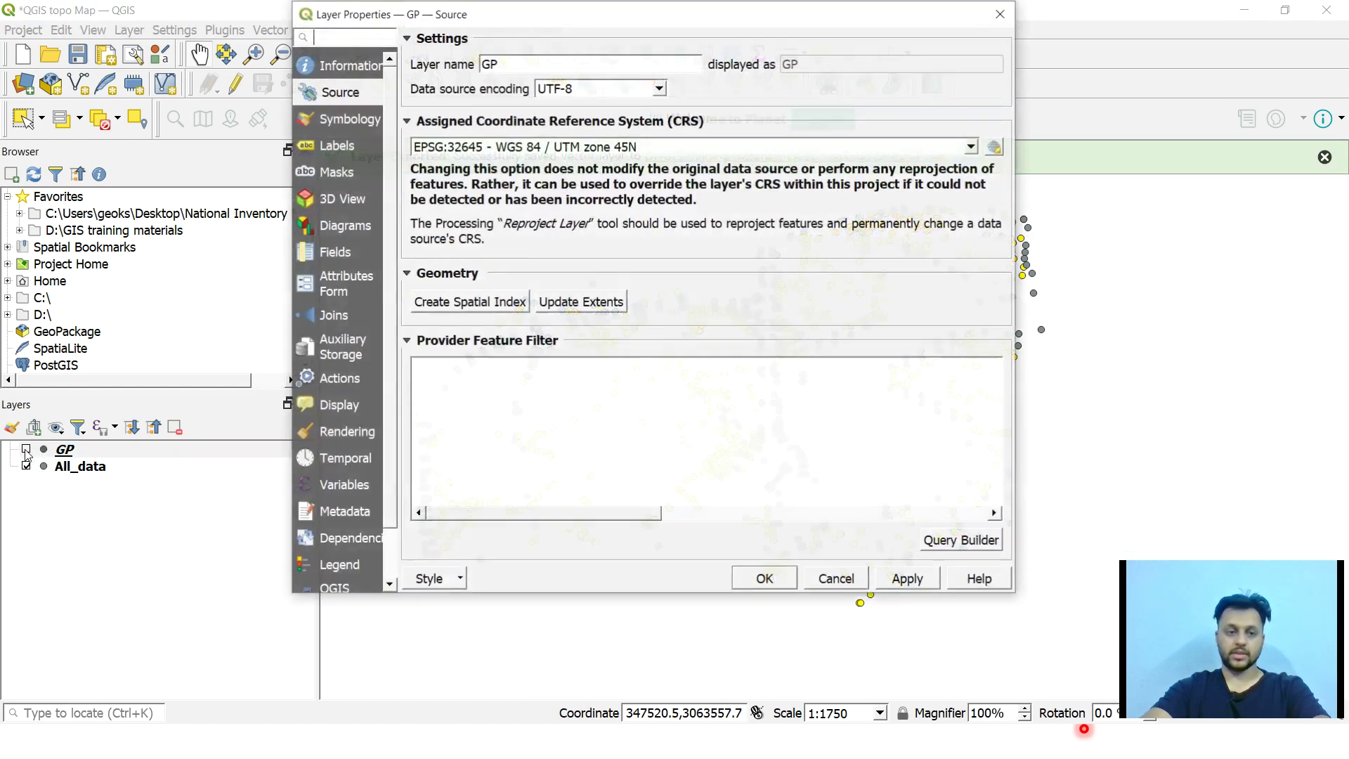
pyautogui.click(833, 582)
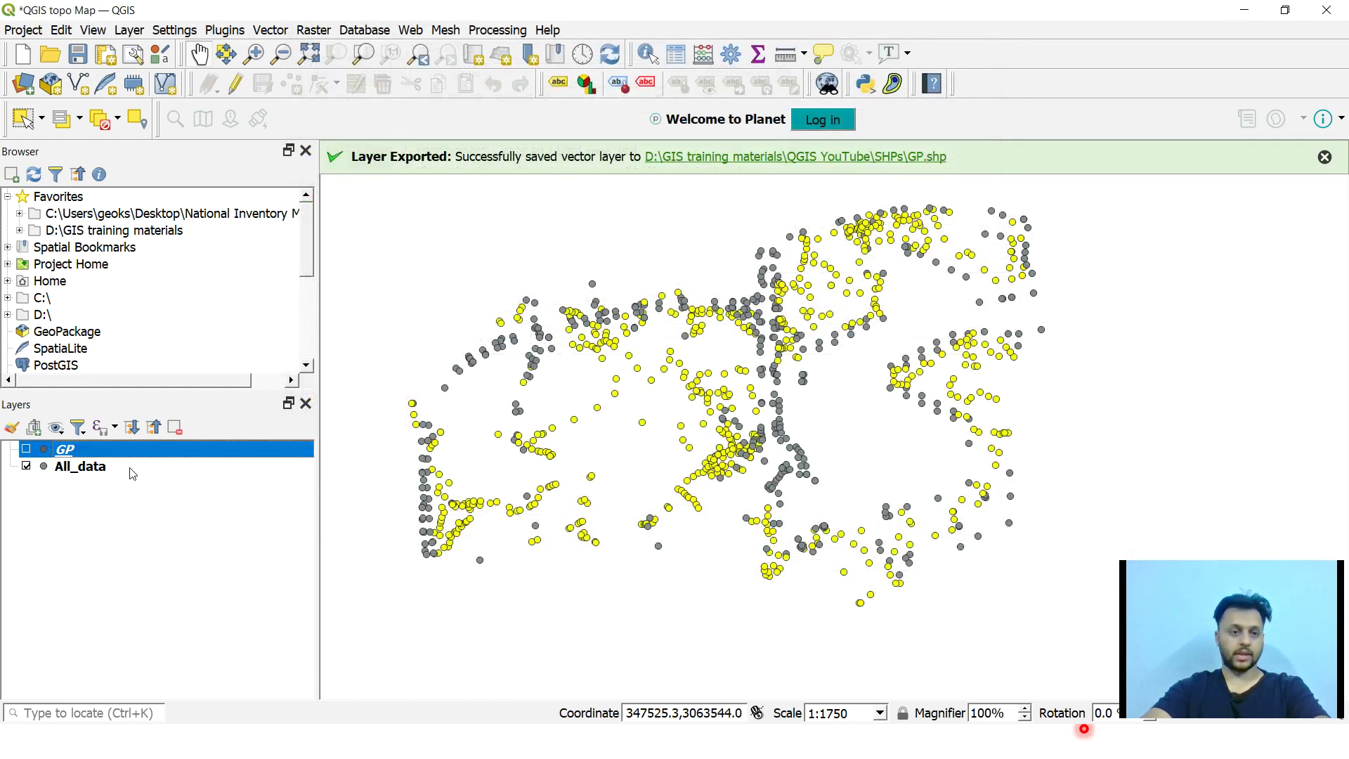
# Step: Clear the feature selection on the All_data layer and look up the Selection Toolbar in the list of available toolbars
pyautogui.click(40, 468)
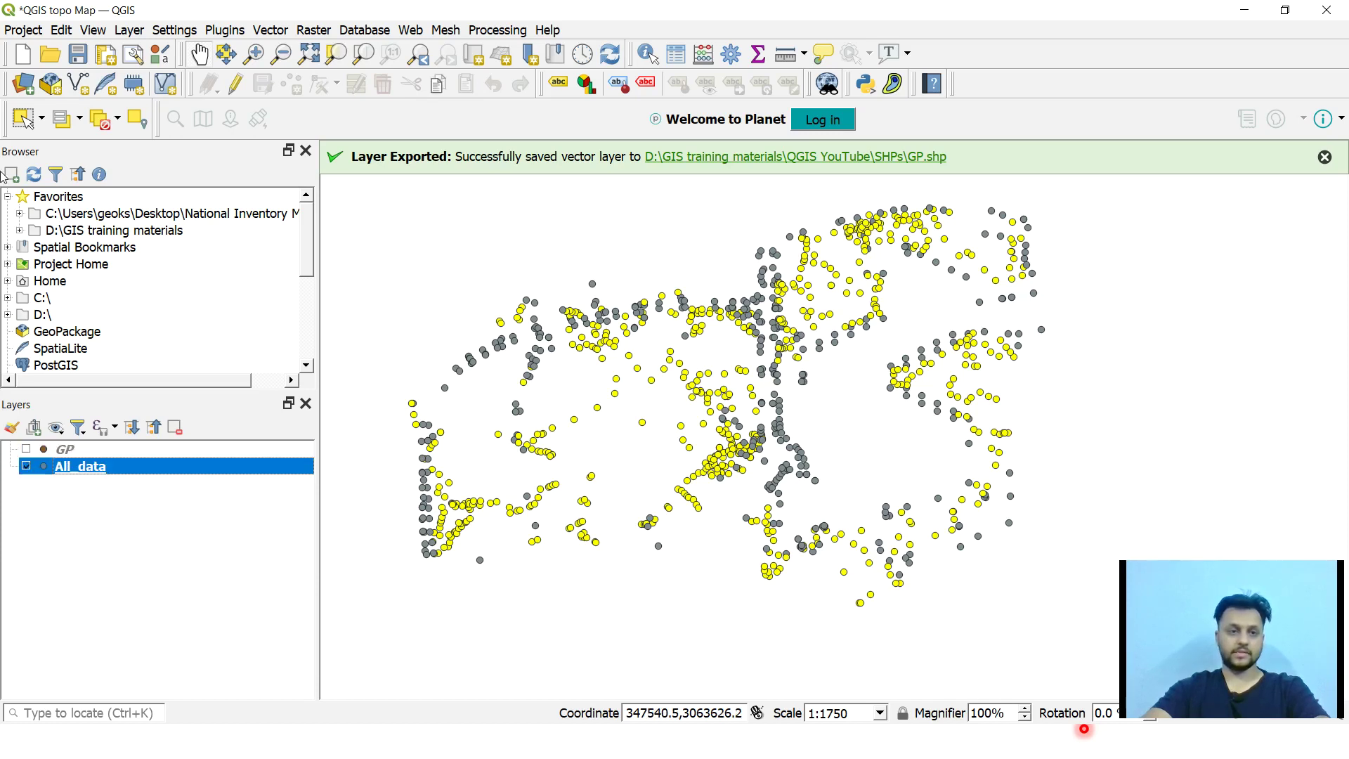
pyautogui.click(110, 123)
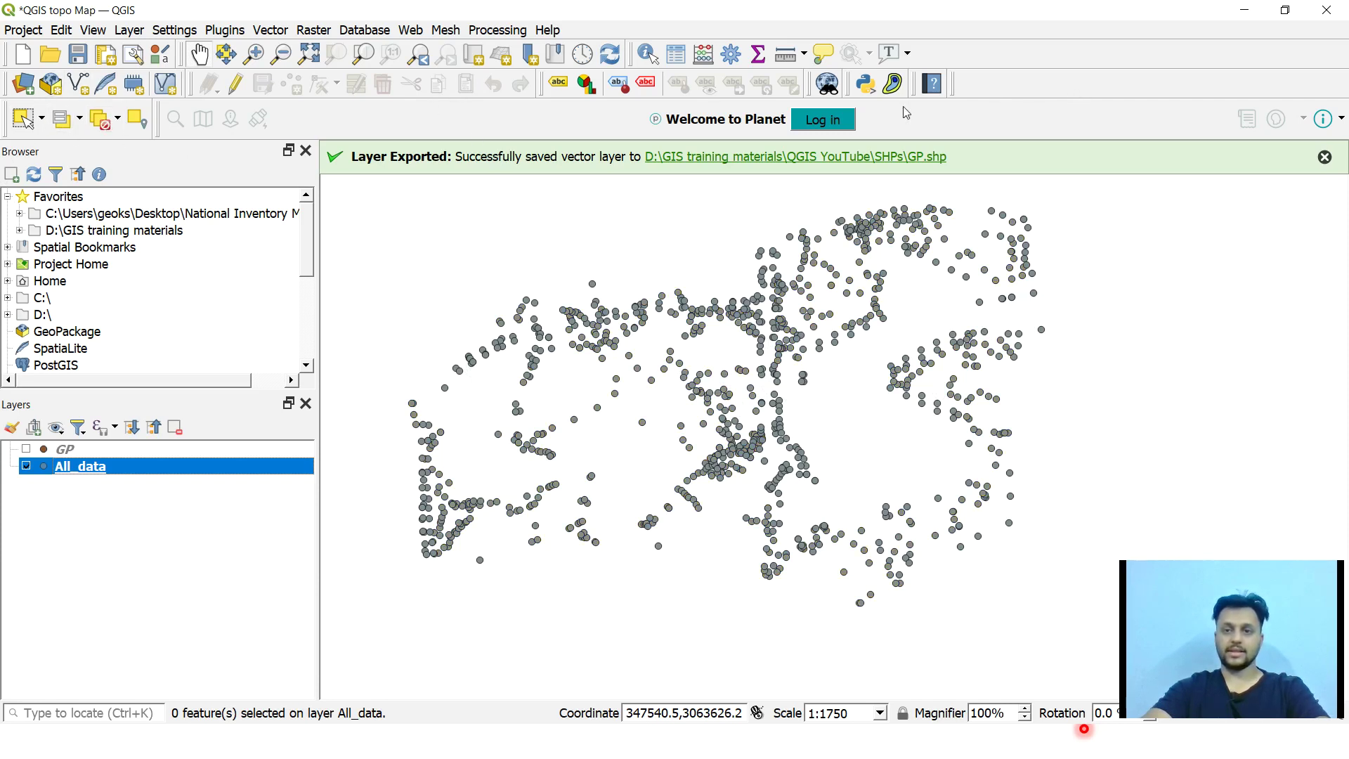
pyautogui.rightClick(431, 123)
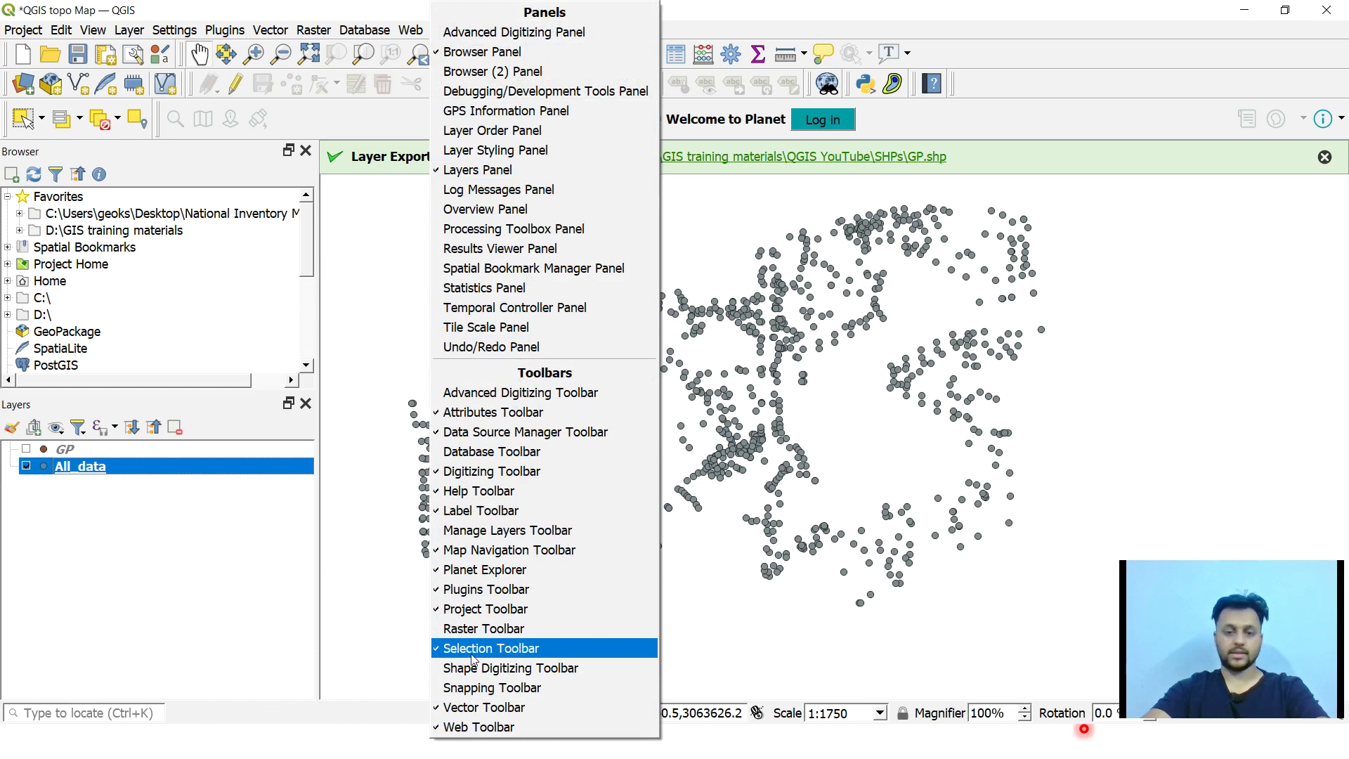
pyautogui.click(118, 552)
pyautogui.click(122, 551)
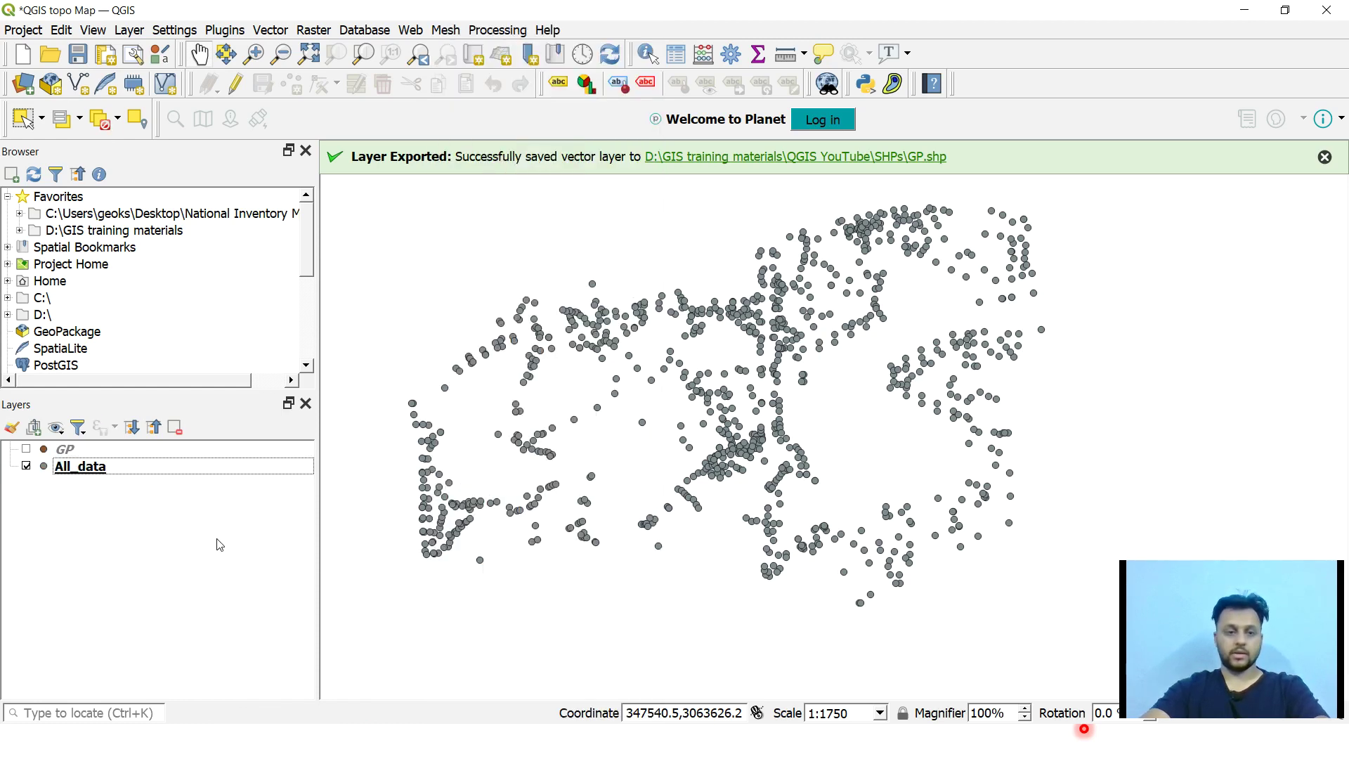
# Step: Hide the All_data layer, show only the GP points on the map, and dismiss the export message
pyautogui.click(70, 454)
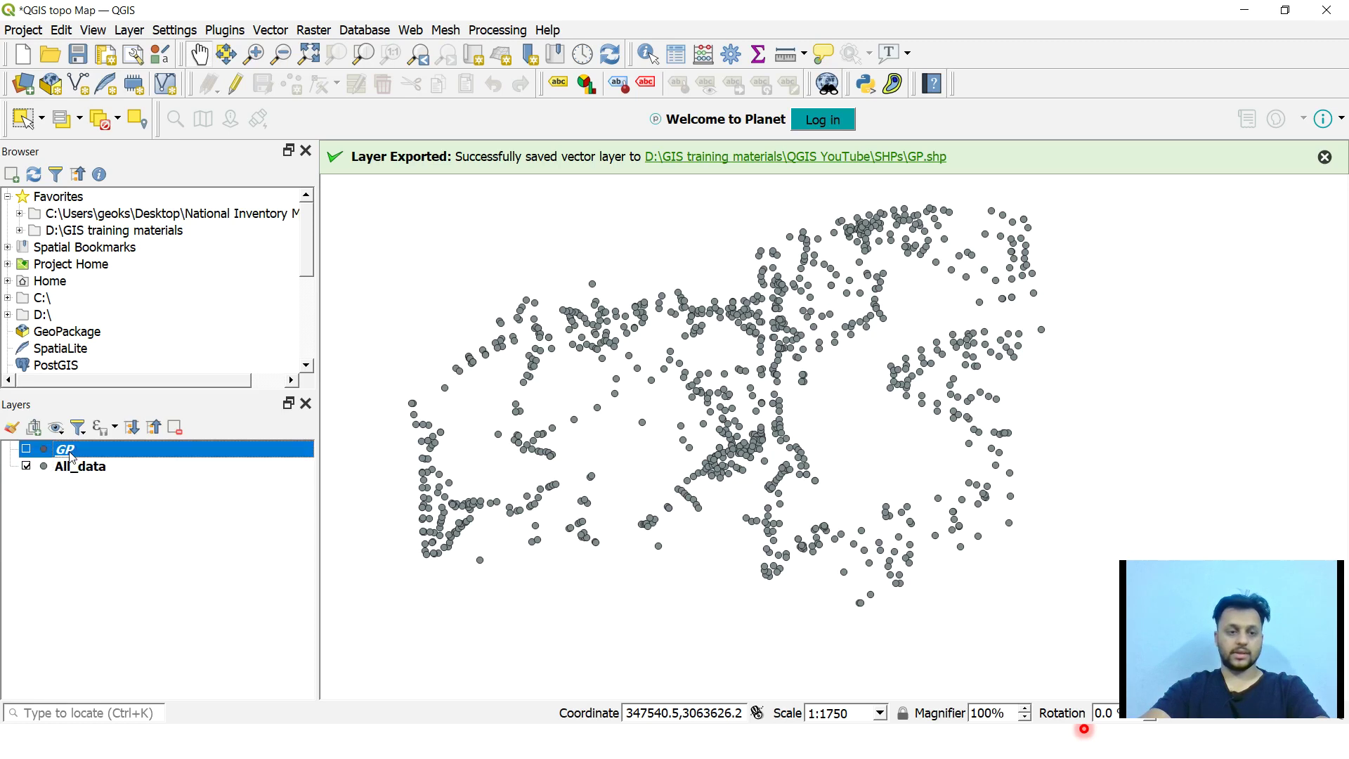
pyautogui.click(26, 466)
pyautogui.click(26, 448)
pyautogui.moveTo(560, 424); pyautogui.dragTo(563, 457)
pyautogui.moveTo(807, 428); pyautogui.dragTo(801, 420)
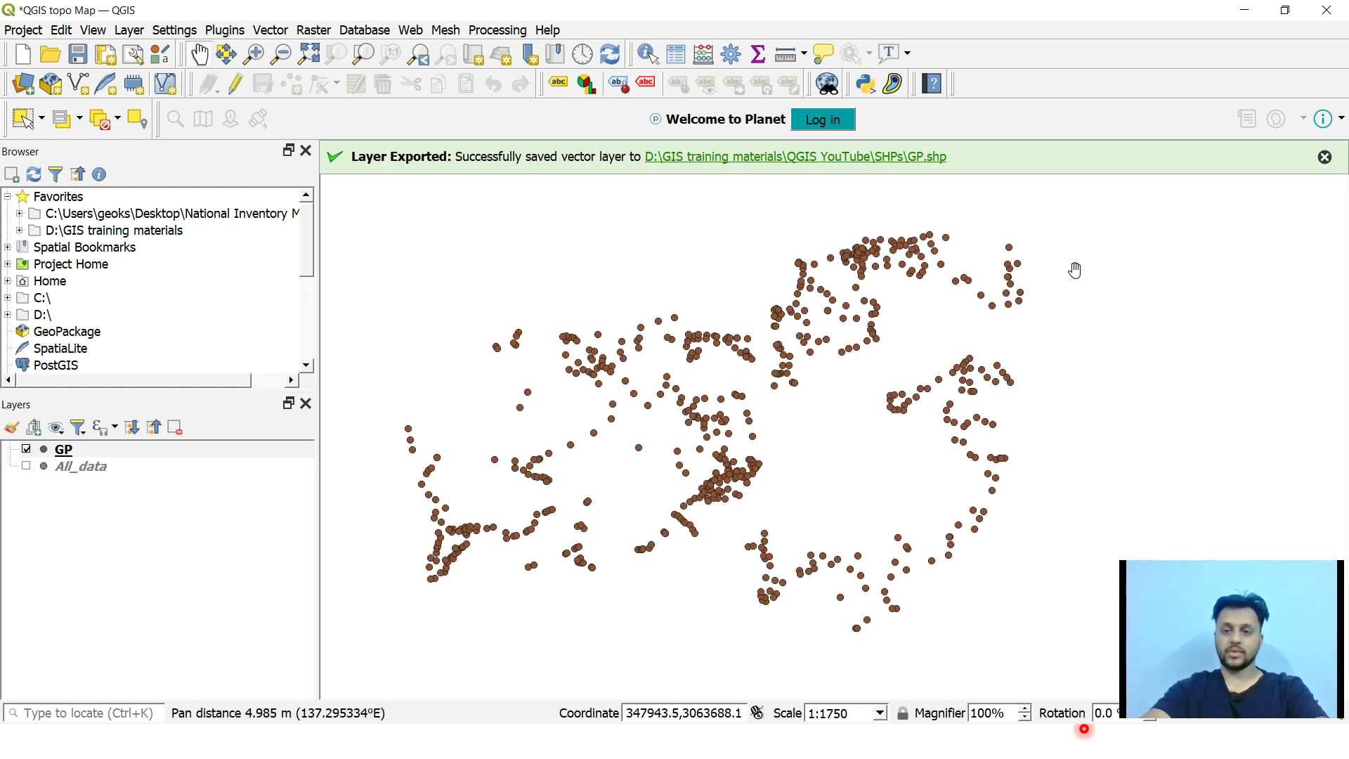
pyautogui.click(1324, 157)
pyautogui.moveTo(890, 369); pyautogui.dragTo(905, 341)
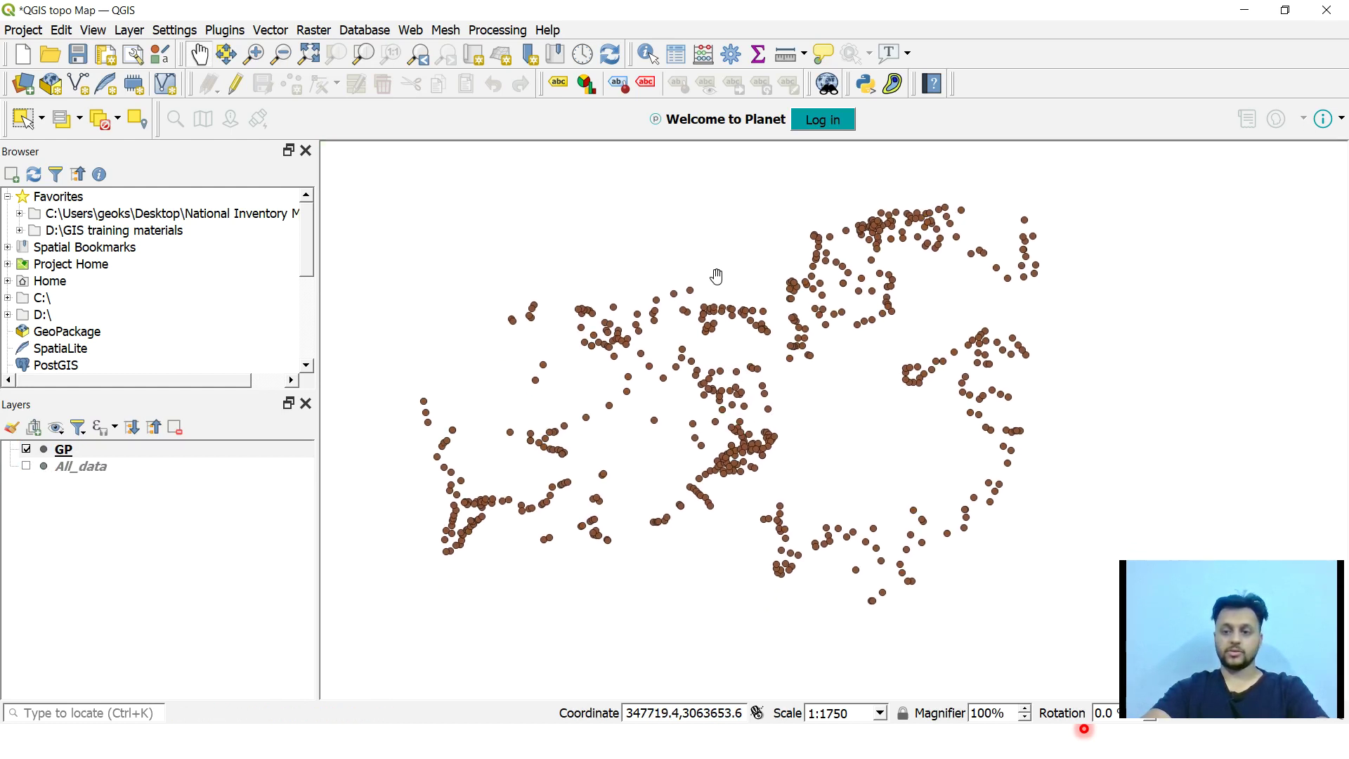
# Step: Start the Contour tool with GP as the point layer and ELEVATION as the data value
pyautogui.click(228, 34)
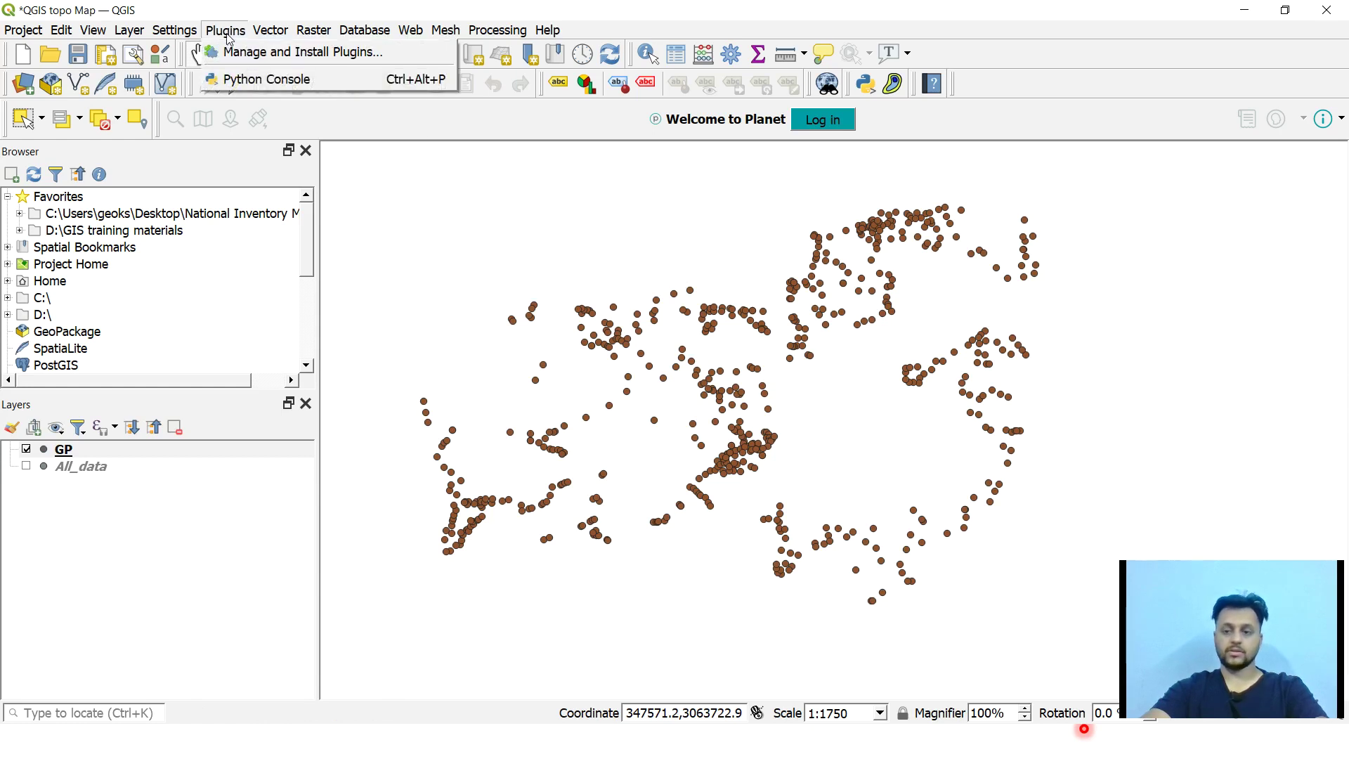
pyautogui.moveTo(271, 35)
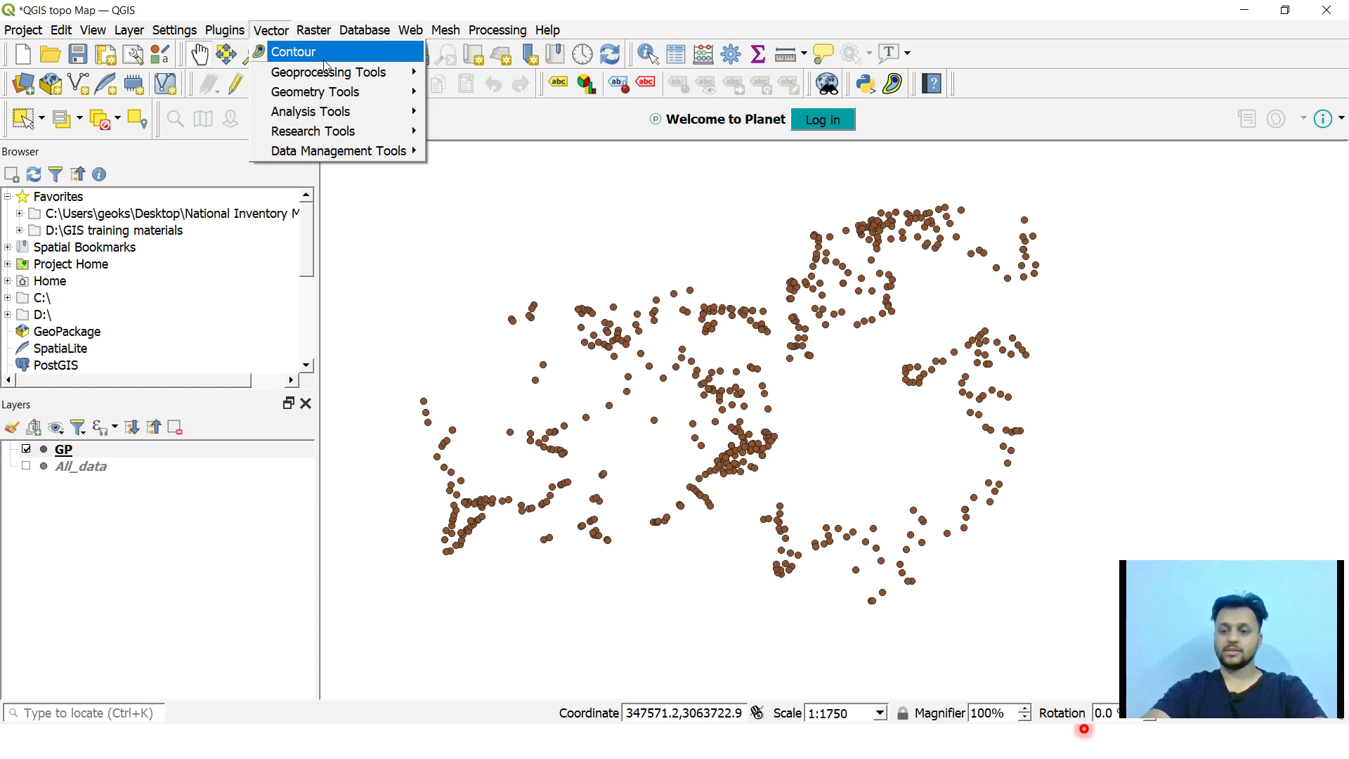
pyautogui.click(287, 59)
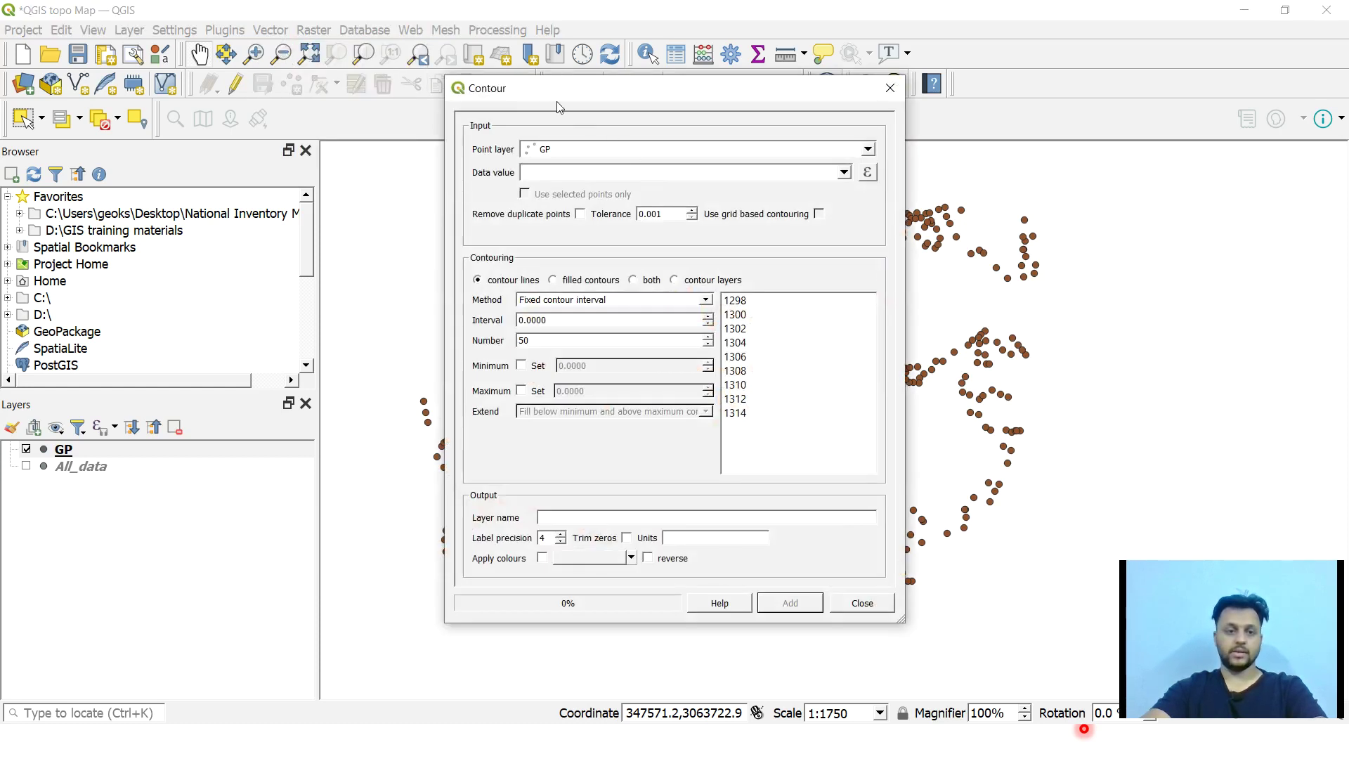
pyautogui.moveTo(534, 95); pyautogui.dragTo(519, 82)
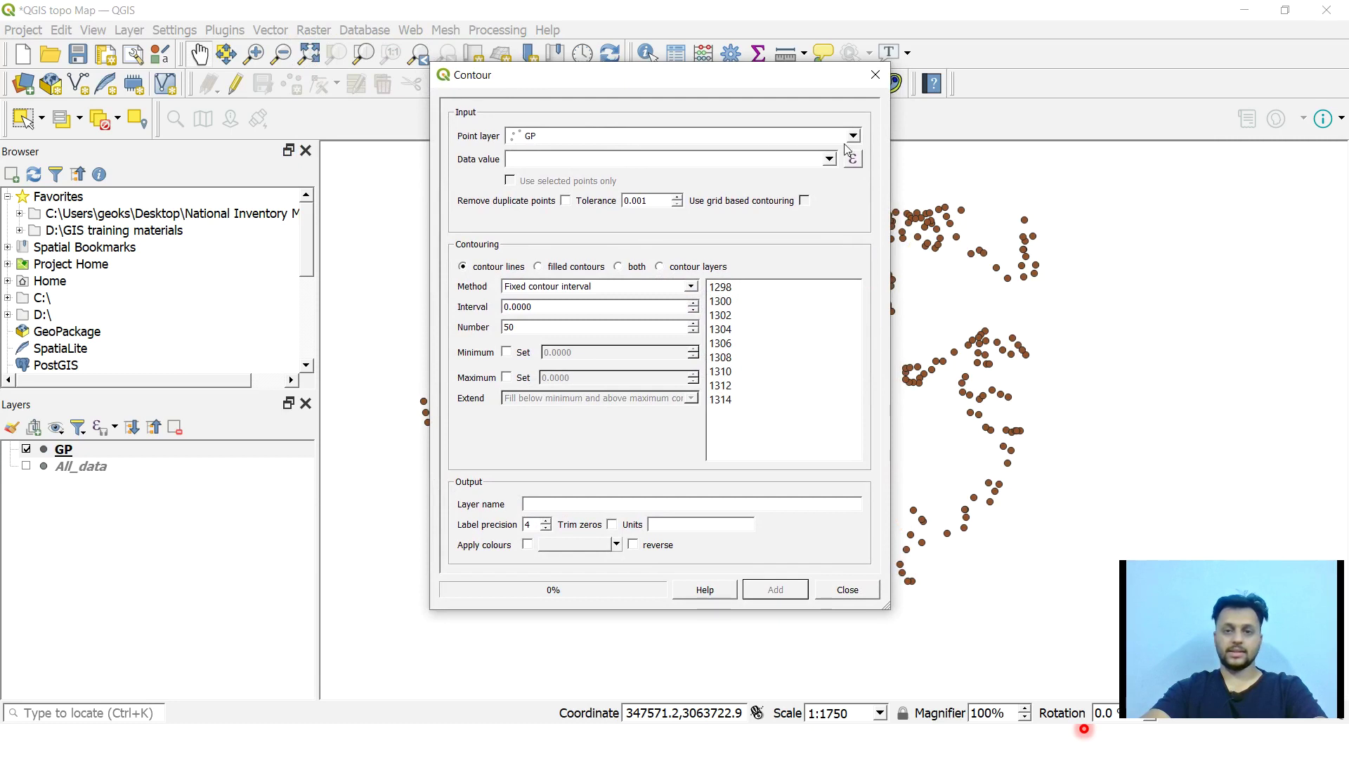
pyautogui.click(852, 137)
pyautogui.click(640, 145)
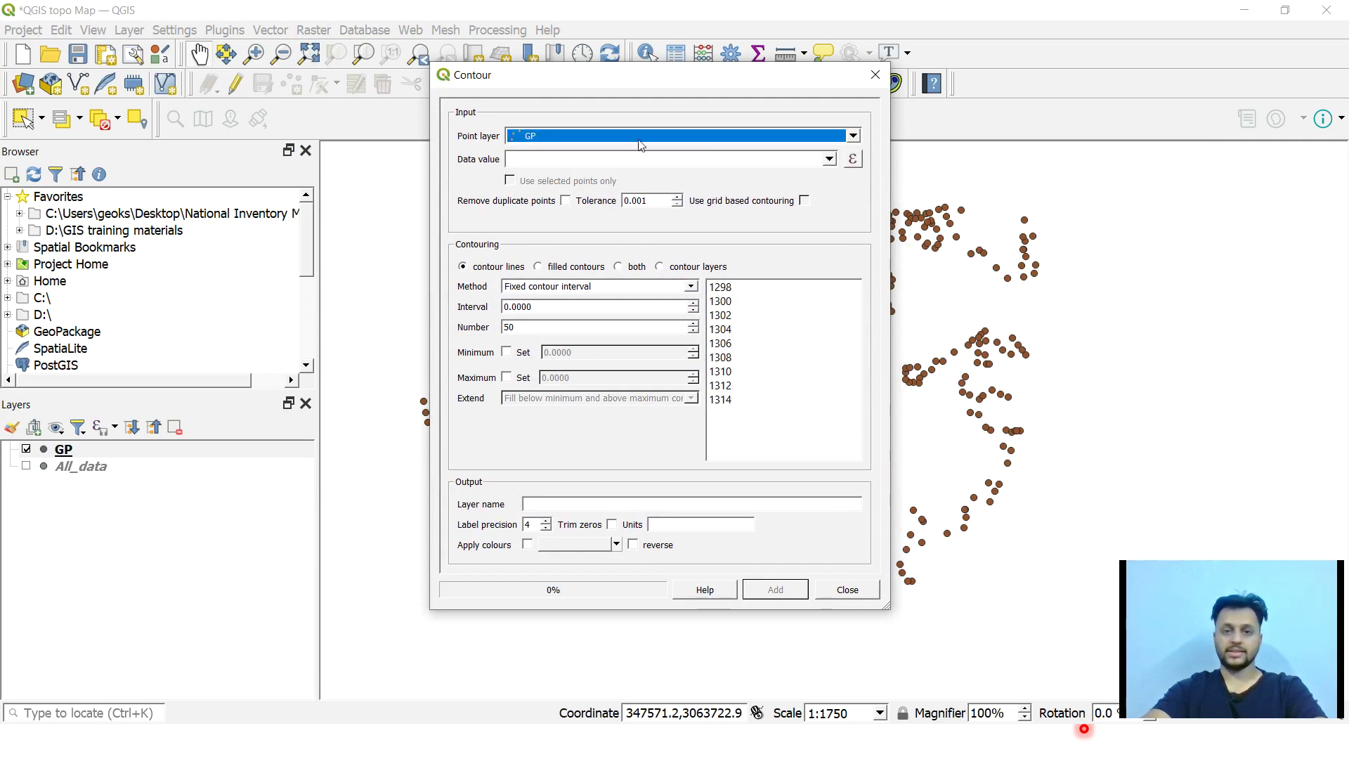
pyautogui.click(829, 159)
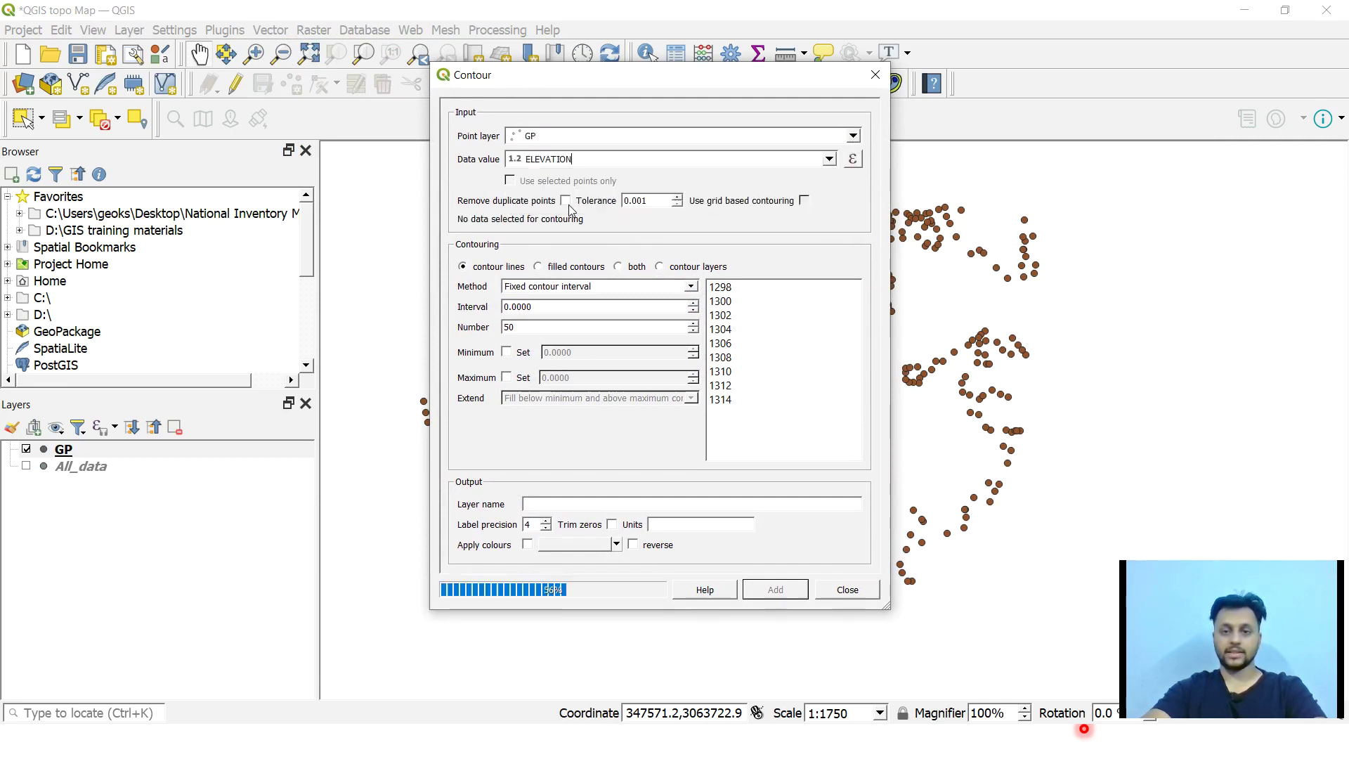
pyautogui.click(570, 206)
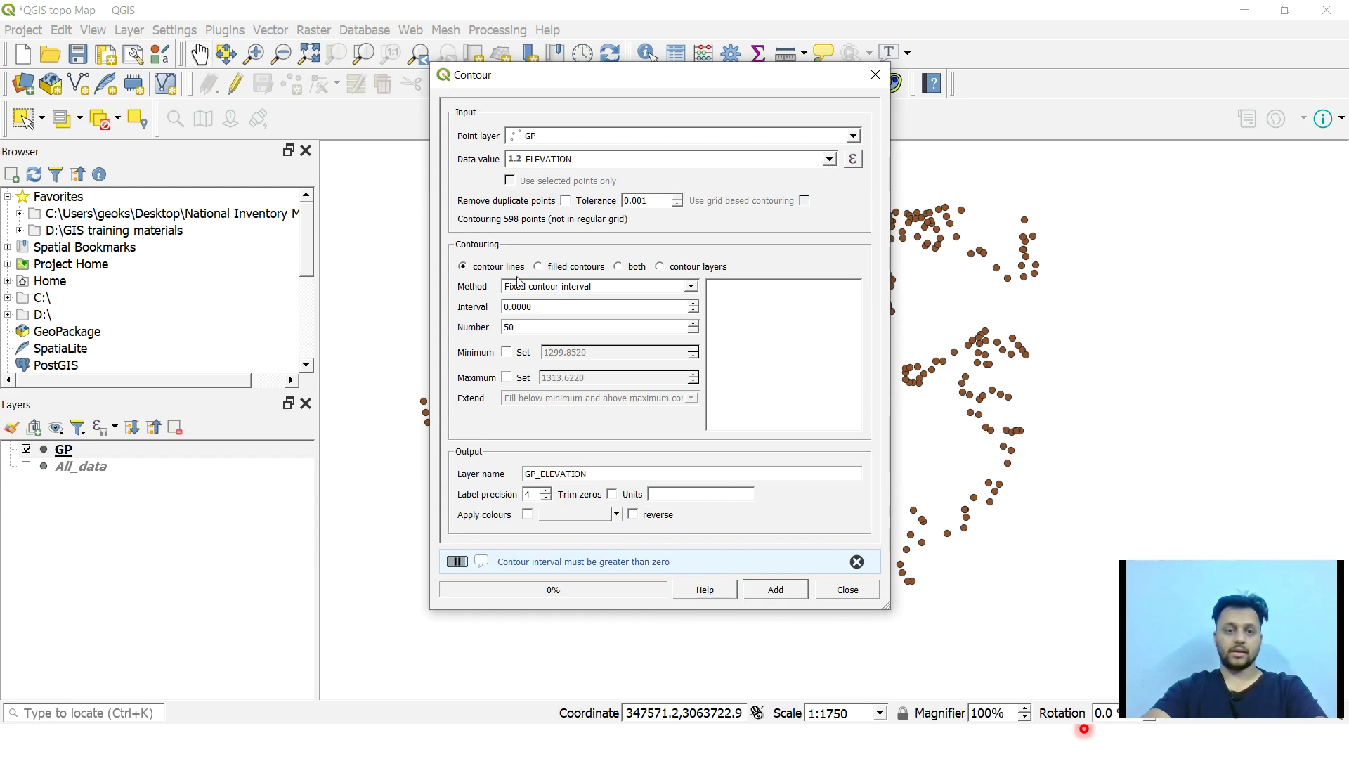
# Step: Preview the contour levels of the N equal intervals and N quantiles methods, and return the method to Fixed contour interval
pyautogui.click(624, 287)
pyautogui.click(629, 295)
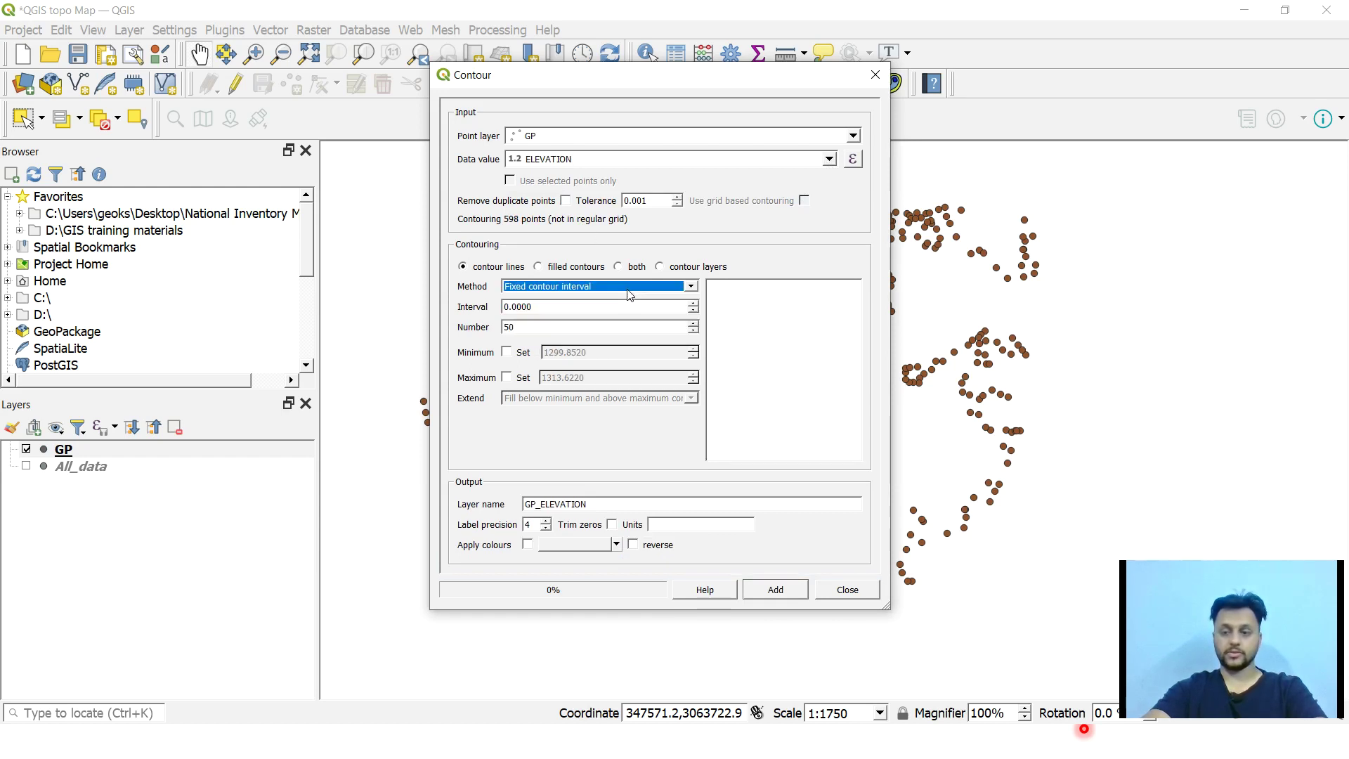
pyautogui.click(590, 287)
pyautogui.click(557, 337)
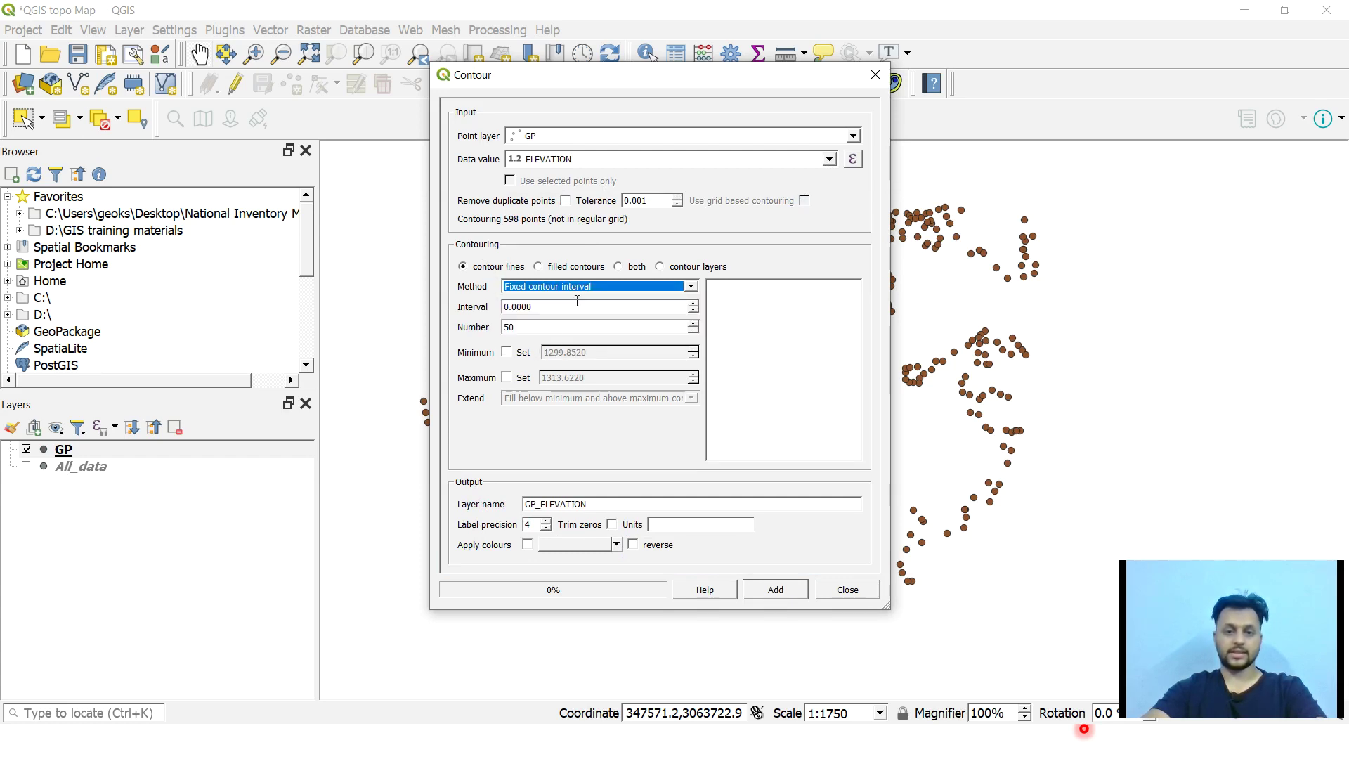
pyautogui.click(610, 291)
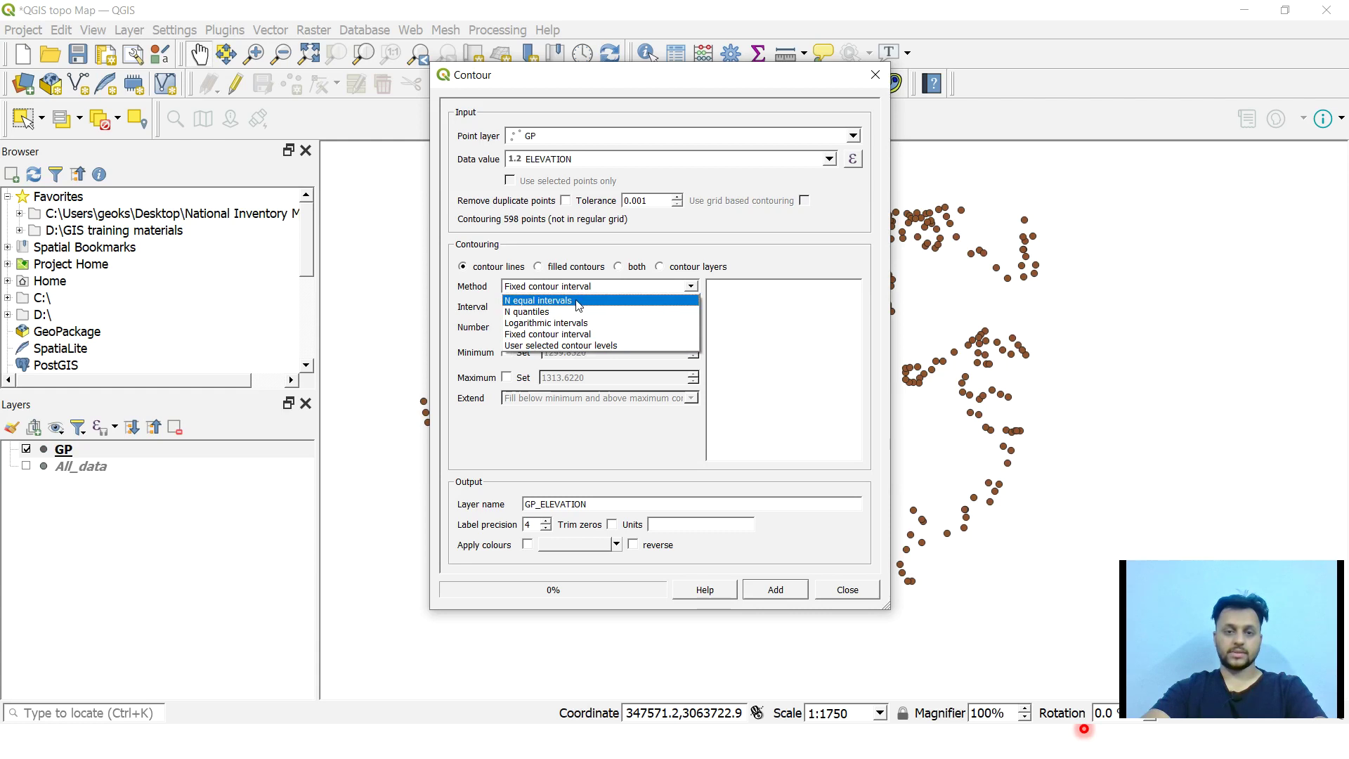
pyautogui.click(618, 307)
pyautogui.click(620, 294)
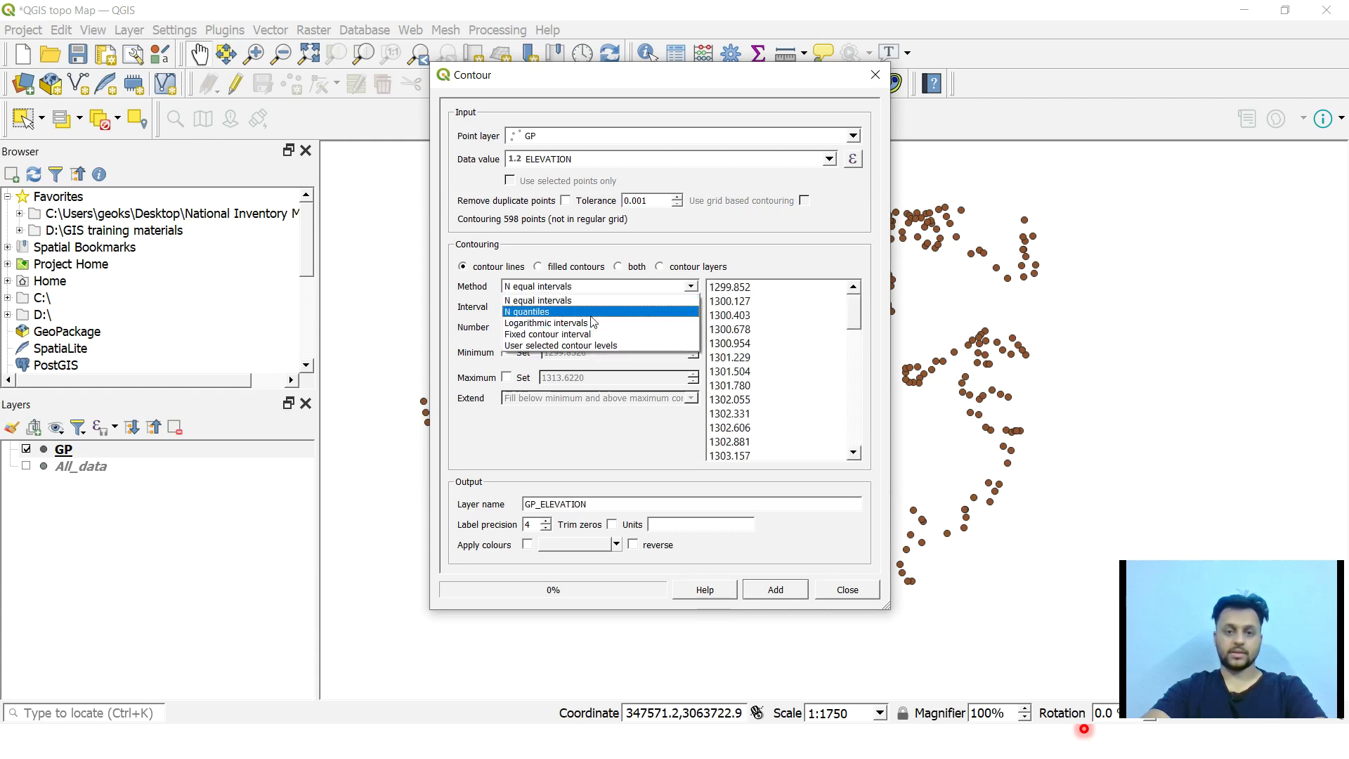
pyautogui.click(594, 322)
pyautogui.click(634, 294)
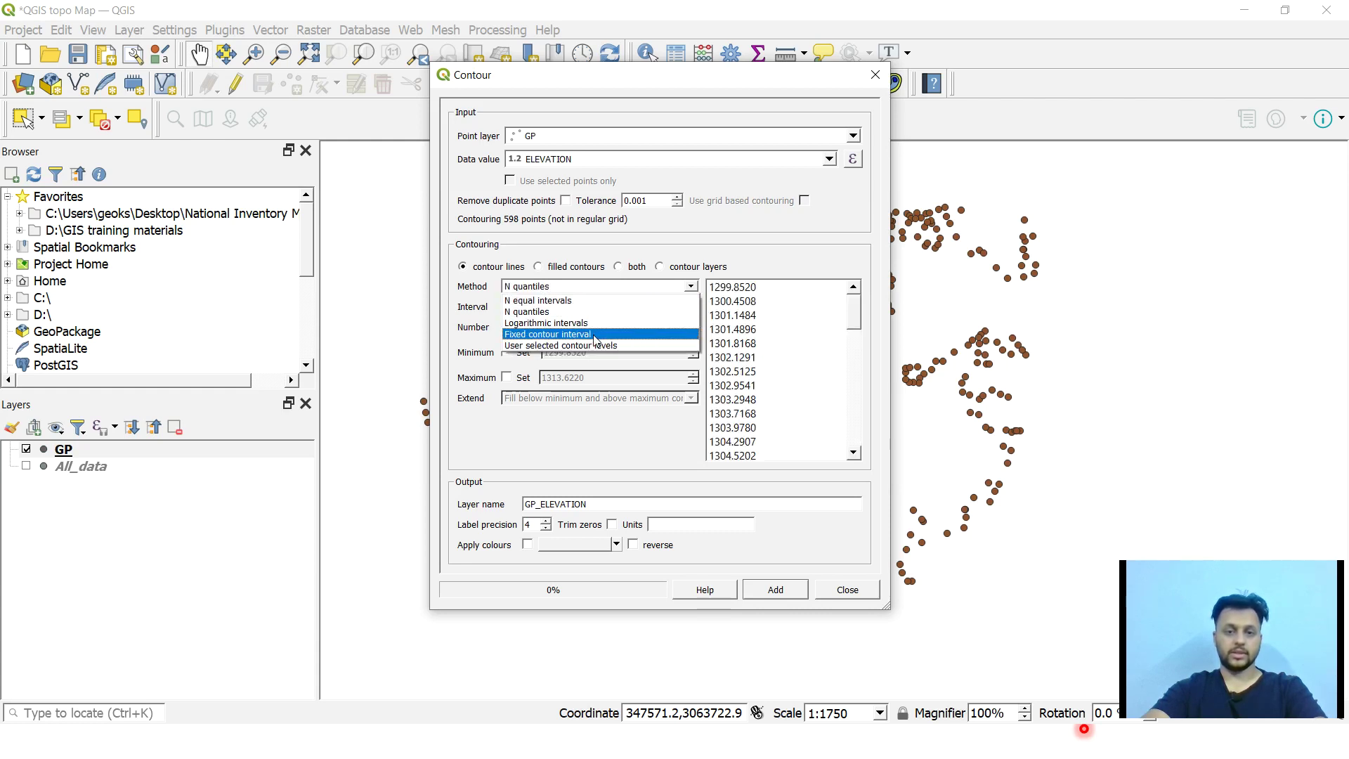
pyautogui.click(594, 335)
# Step: Set the contour interval to 2, add the contour lines layer to the map, and close the Contour dialog
pyautogui.doubleClick(536, 306)
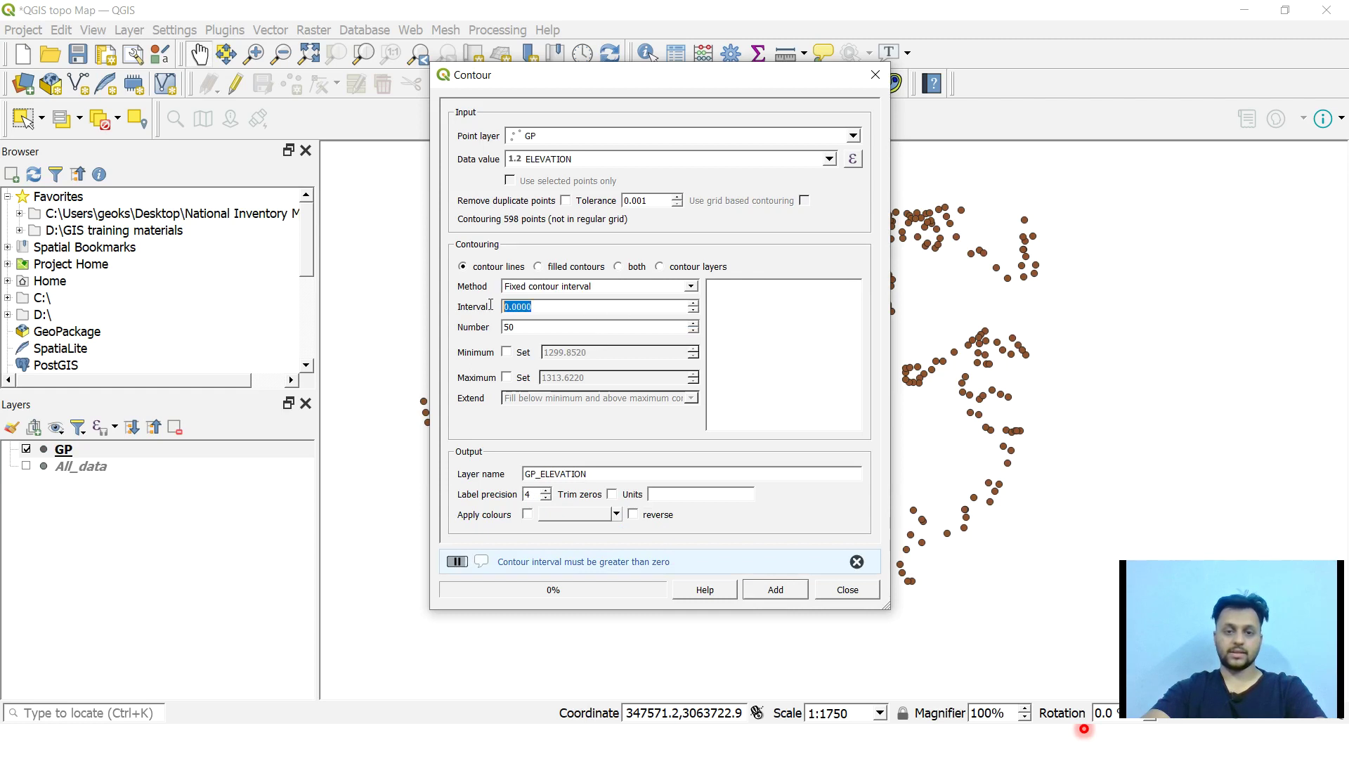
pyautogui.write('2')
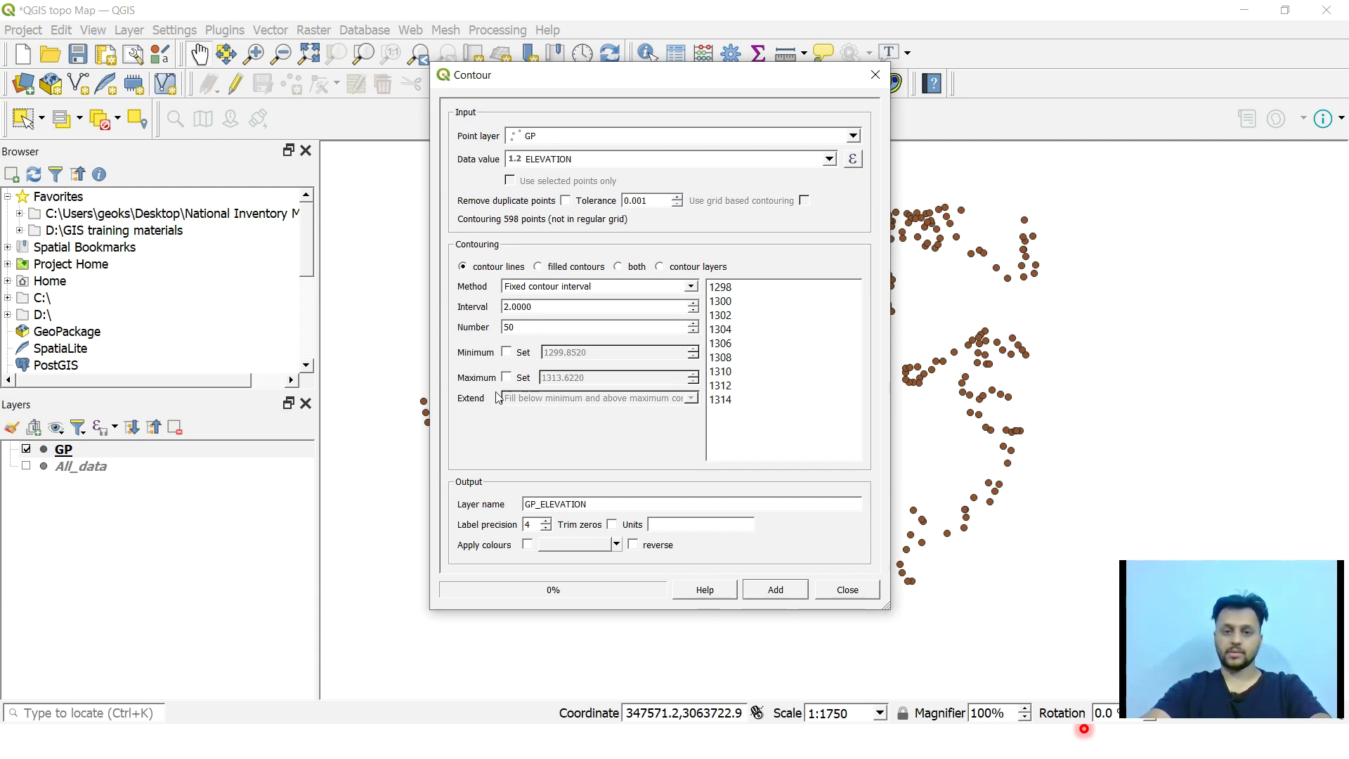
pyautogui.click(773, 593)
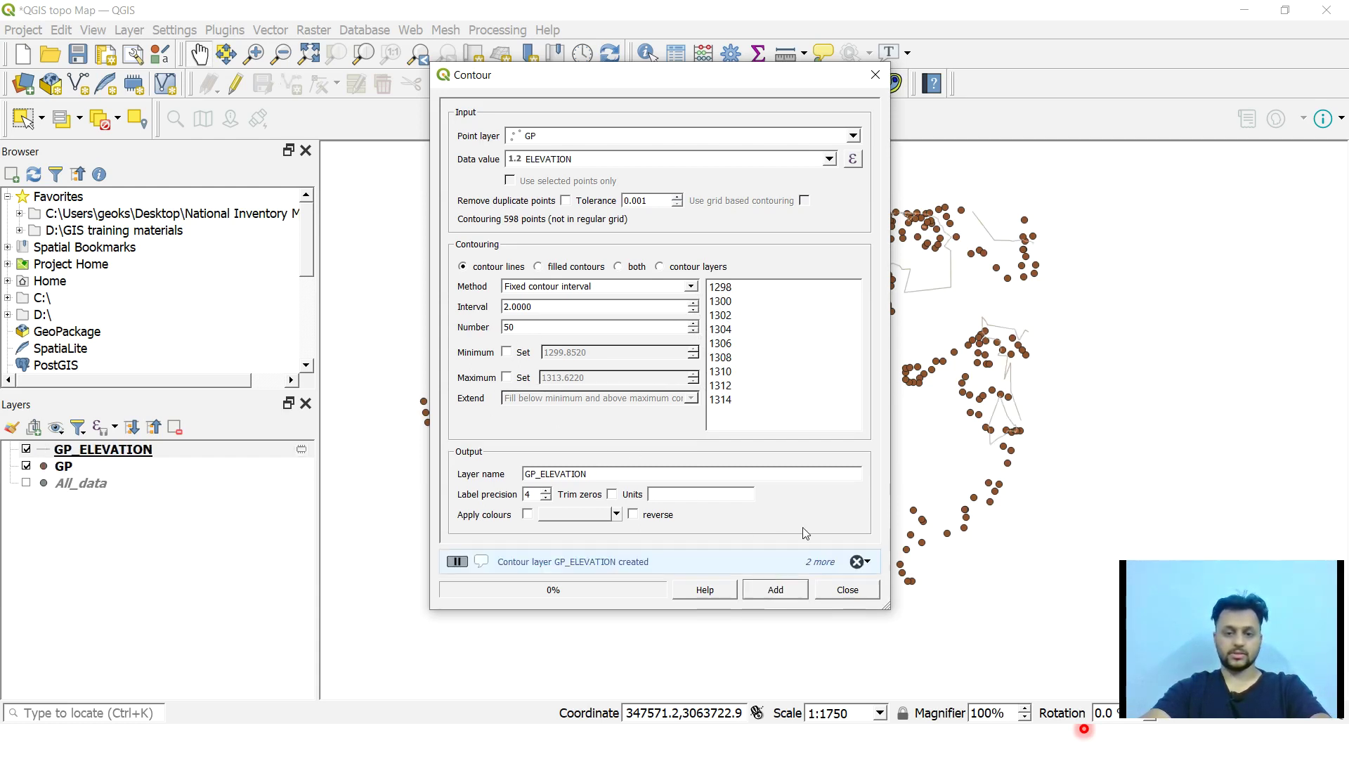
pyautogui.click(848, 590)
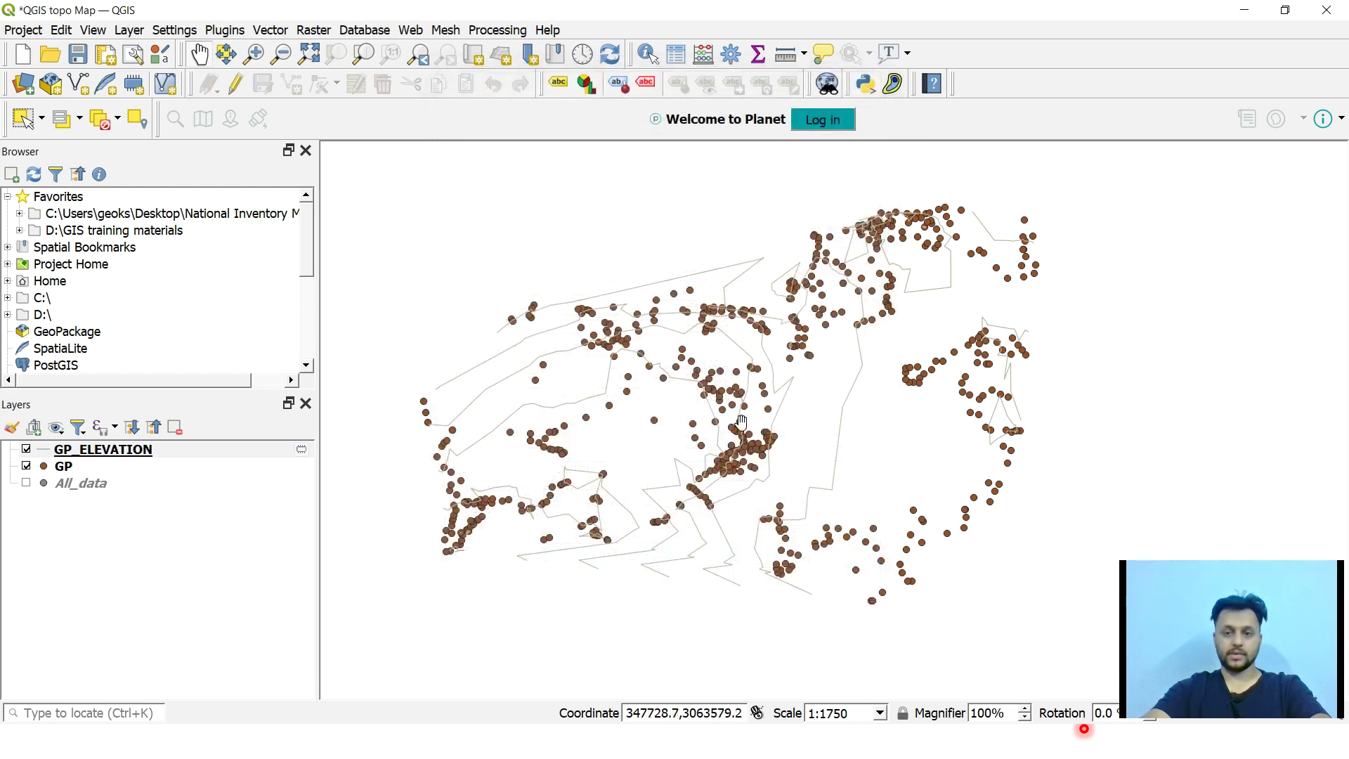
# Step: Examine the generated contour lines against the GP points across the surveyed area
pyautogui.moveTo(892, 395); pyautogui.dragTo(907, 400)
pyautogui.moveTo(744, 372); pyautogui.dragTo(731, 366)
pyautogui.moveTo(618, 351); pyautogui.dragTo(813, 367)
pyautogui.scroll(1, 570, 347)
pyautogui.scroll(1, 630, 517)
pyautogui.scroll(1, 631, 516)
pyautogui.moveTo(614, 436); pyautogui.dragTo(639, 525)
pyautogui.moveTo(796, 521); pyautogui.dragTo(780, 499)
pyautogui.moveTo(729, 268); pyautogui.dragTo(731, 469)
pyautogui.scroll(-3, 777, 302)
pyautogui.scroll(1, 731, 473)
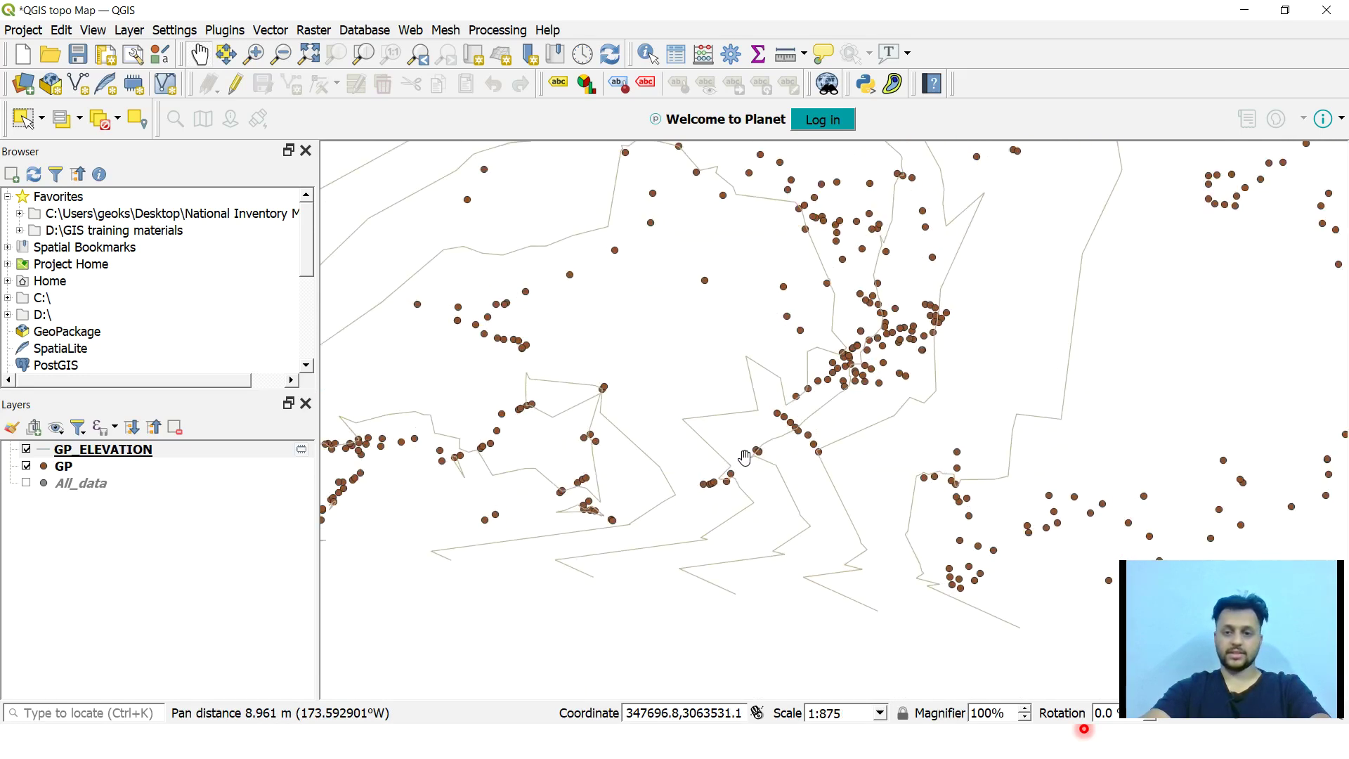
# Step: Search the processing algorithms for "smooth" and open the vector geometry Smooth tool for the GP_ELEVATION contours
pyautogui.scroll(-1, 685, 451)
pyautogui.moveTo(781, 366)
pyautogui.mouseDown()
pyautogui.moveTo(710, 417)
pyautogui.moveTo(786, 362)
pyautogui.mouseUp()
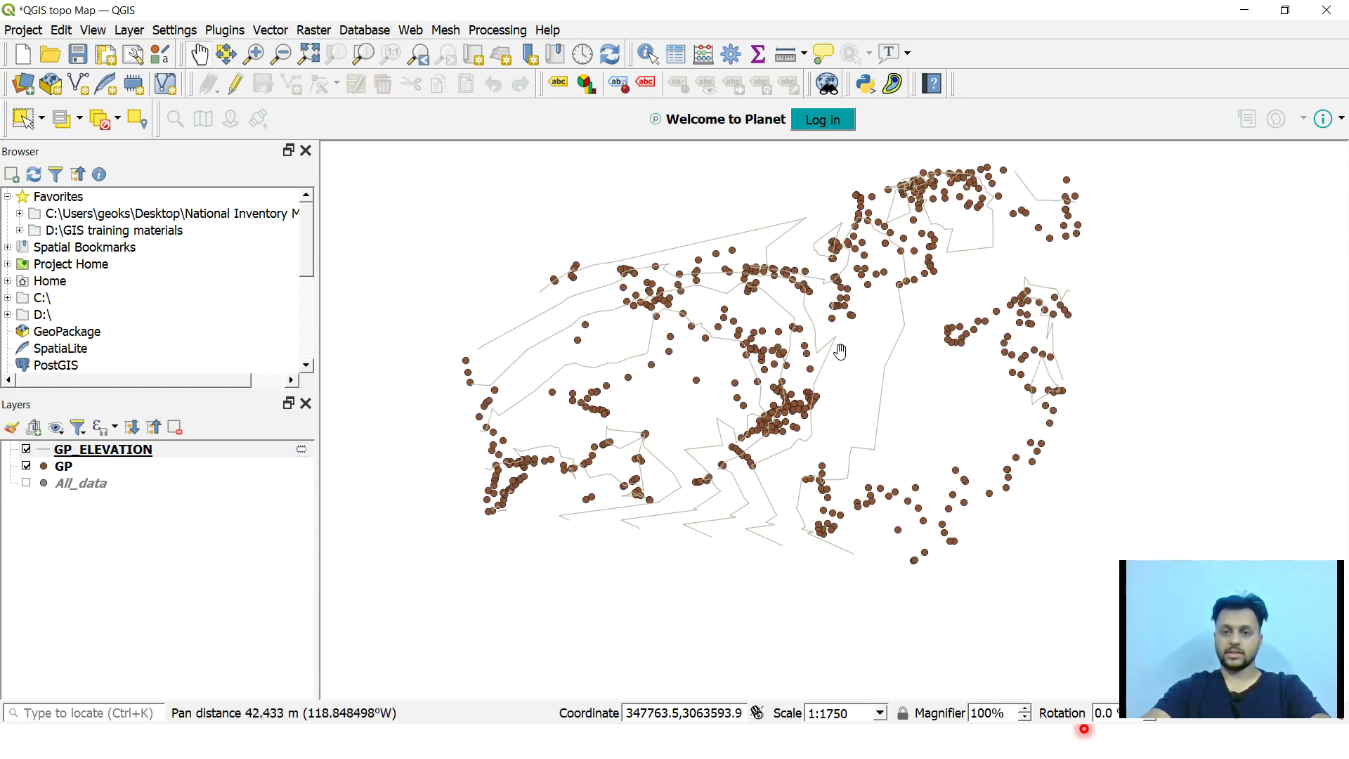
pyautogui.click(731, 55)
pyautogui.moveTo(884, 289); pyautogui.dragTo(916, 333)
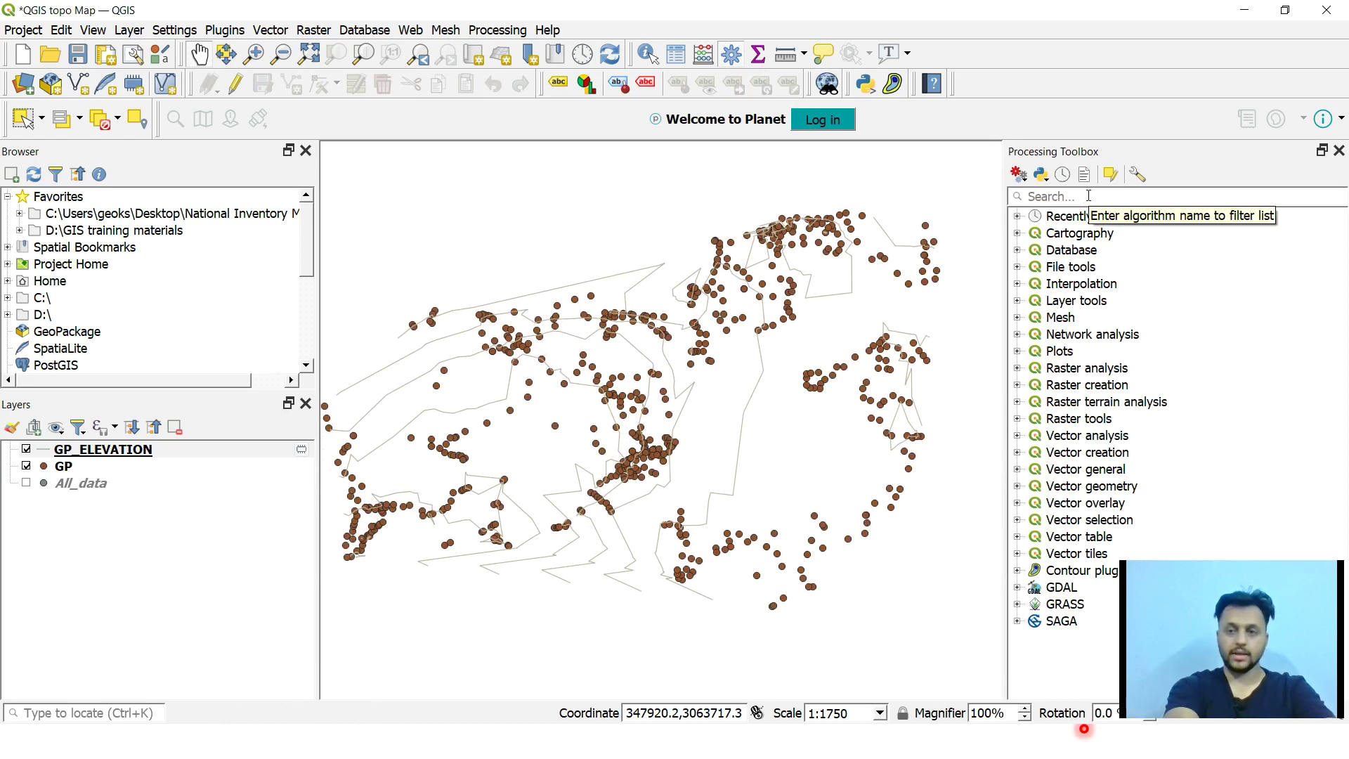
pyautogui.click(1088, 196)
pyautogui.write('smooth')
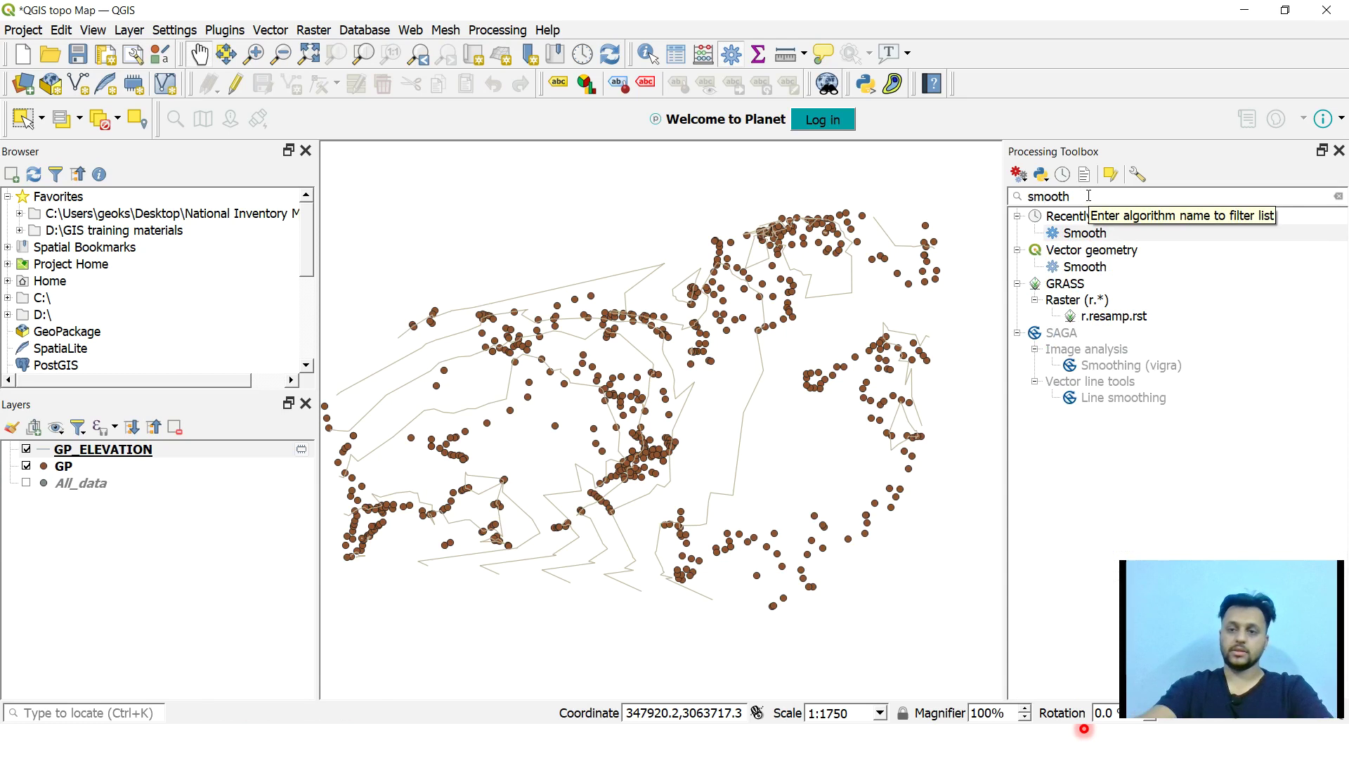
pyautogui.click(1113, 271)
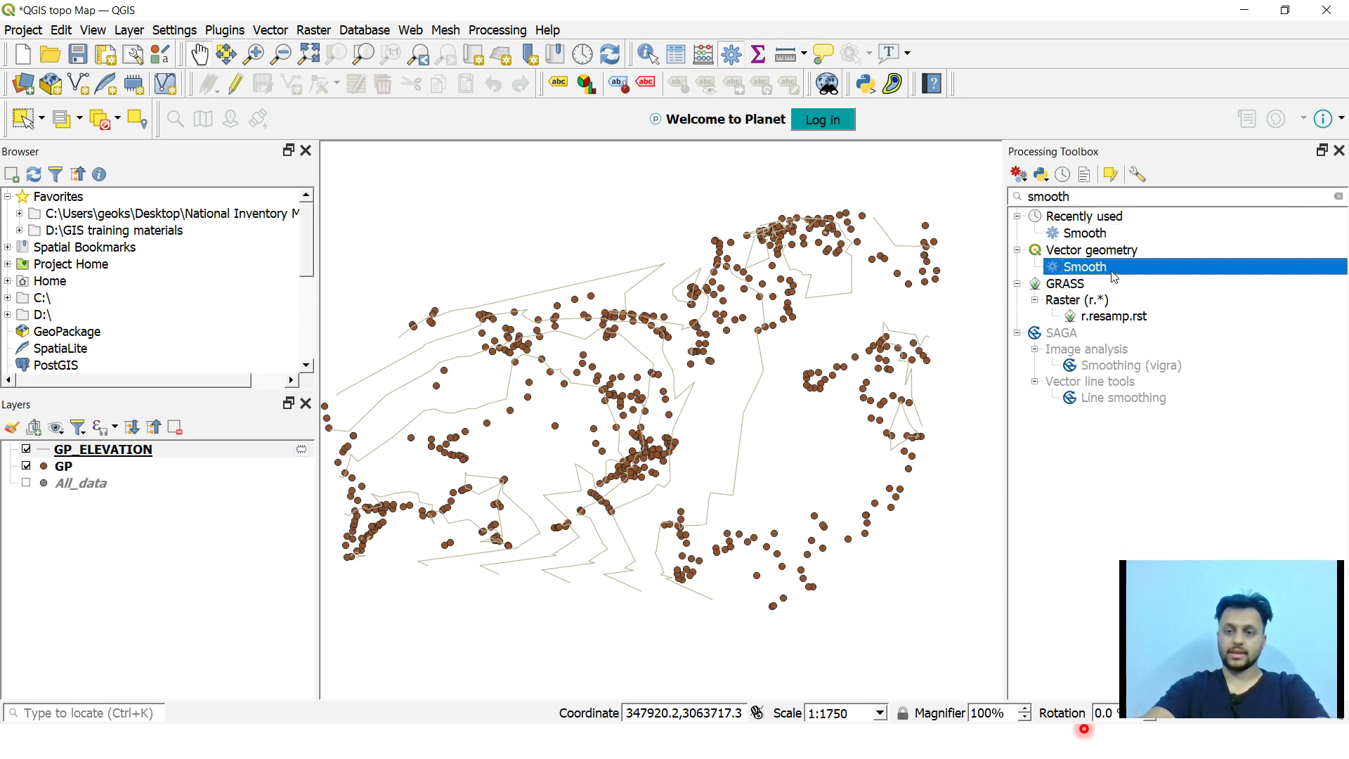
pyautogui.doubleClick(1069, 269)
pyautogui.moveTo(679, 161); pyautogui.dragTo(480, 133)
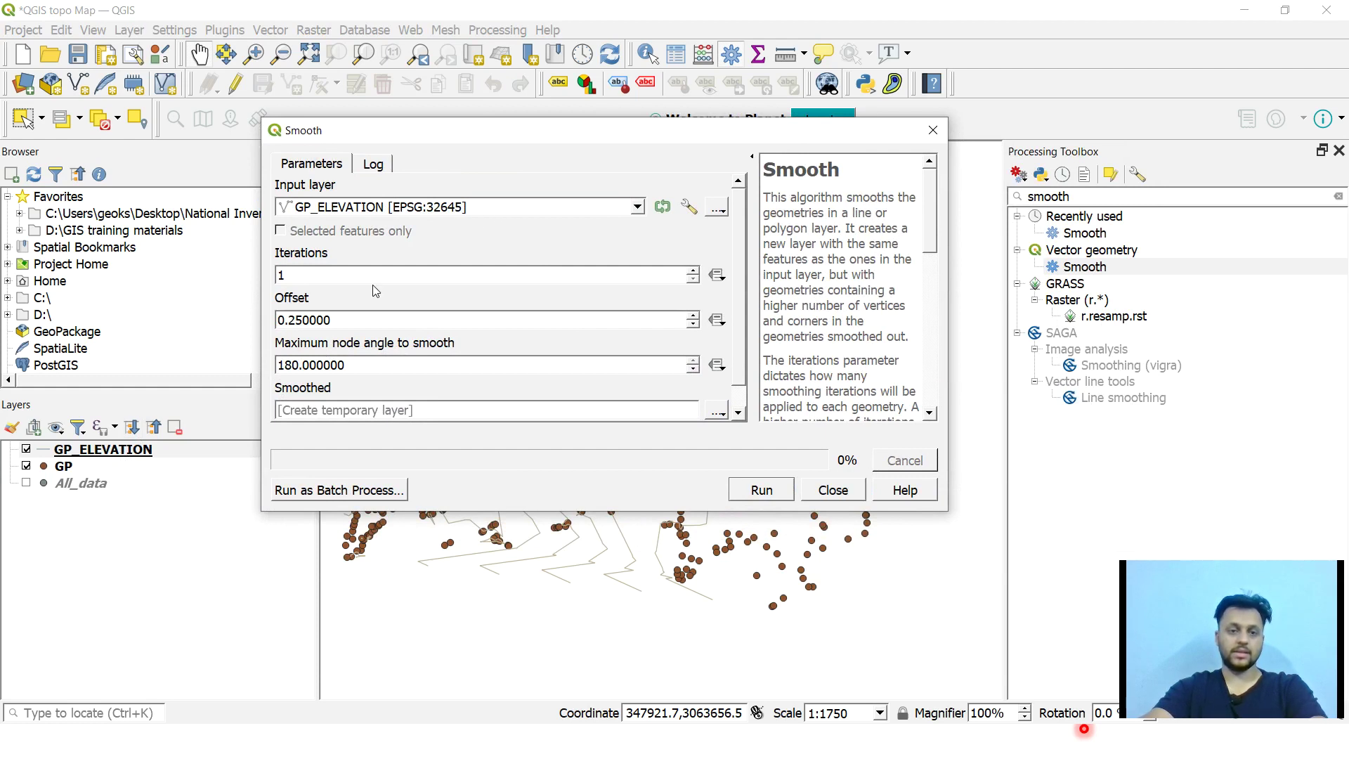
# Step: Enter 50 smoothing iterations for GP_ELEVATION, run the algorithm to a temporary layer, and close the Smooth dialog
pyautogui.doubleClick(389, 275)
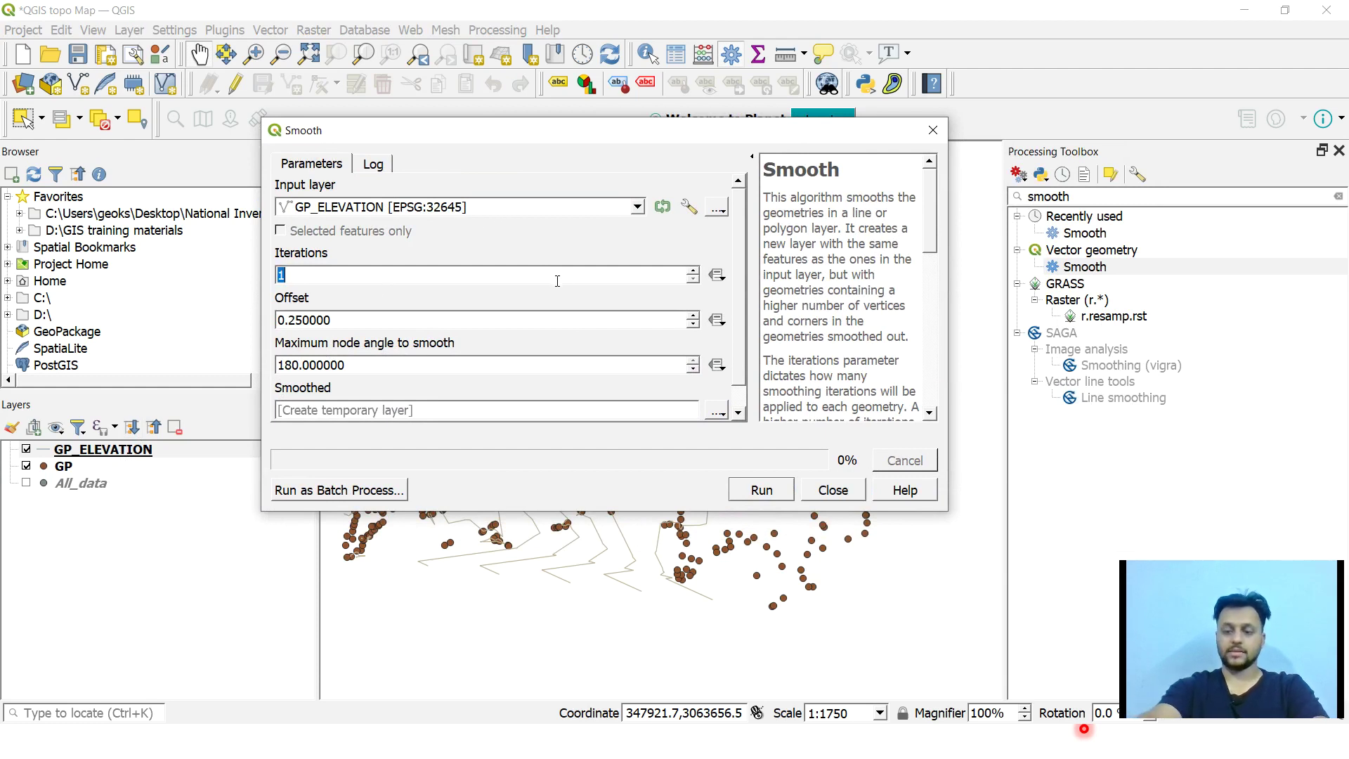
pyautogui.write('50')
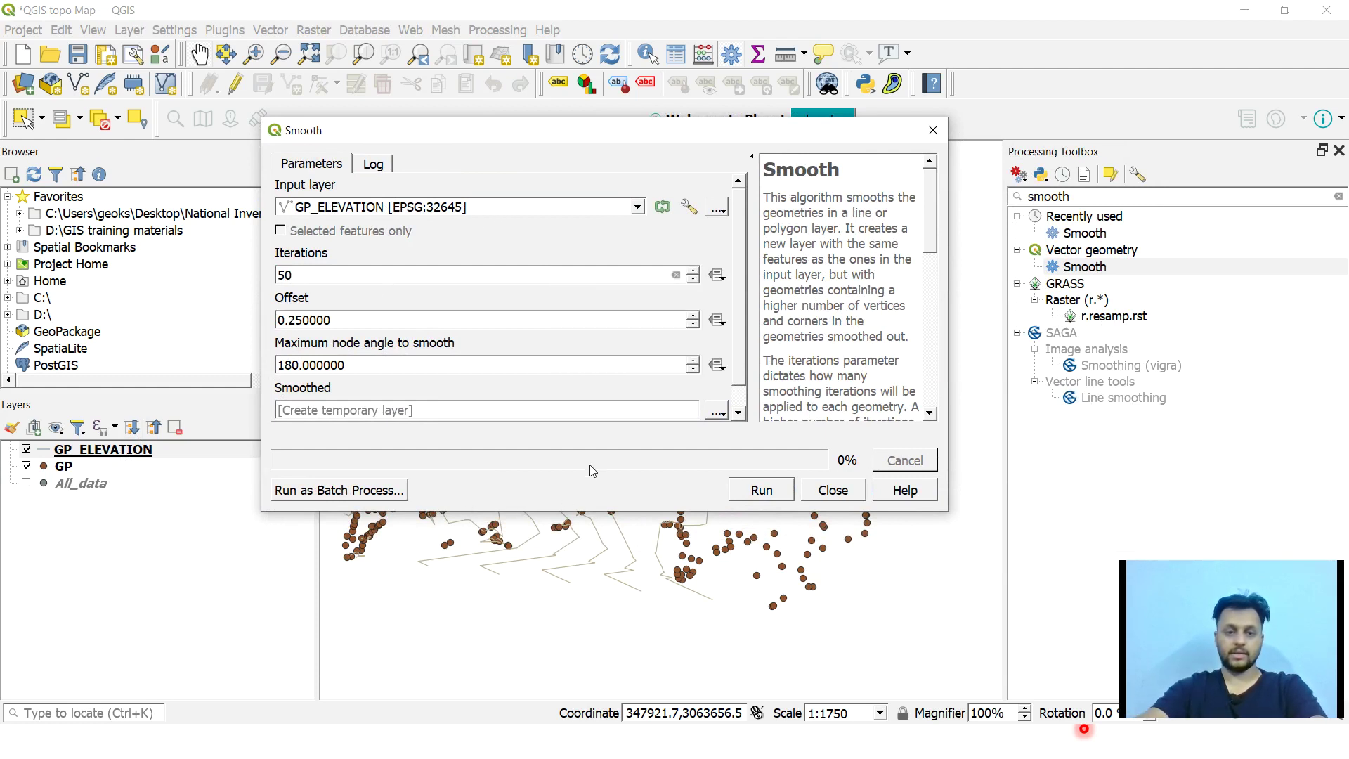
pyautogui.click(768, 491)
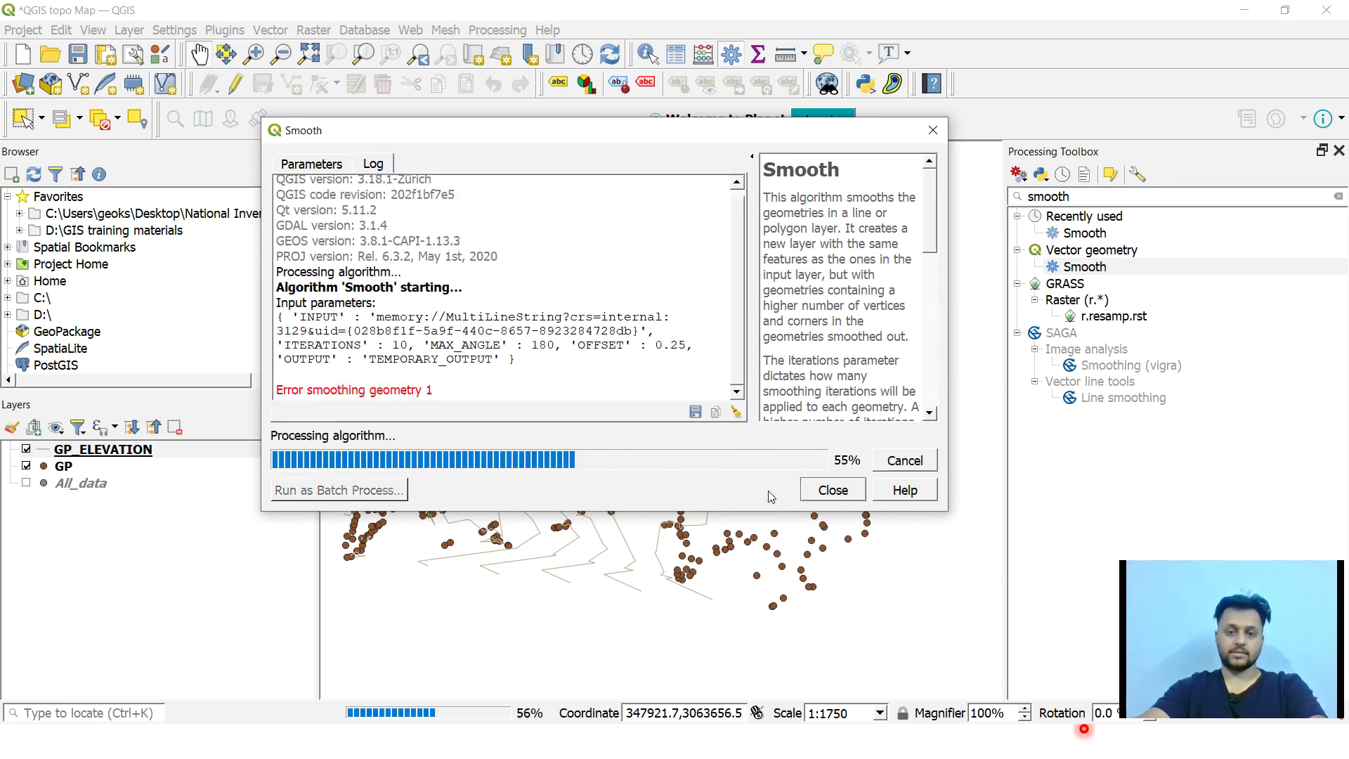
pyautogui.click(823, 493)
# Step: Compare the smoothed contour lines with the original GP_ELEVATION lines at close range and across the whole area
pyautogui.moveTo(738, 393); pyautogui.dragTo(685, 353)
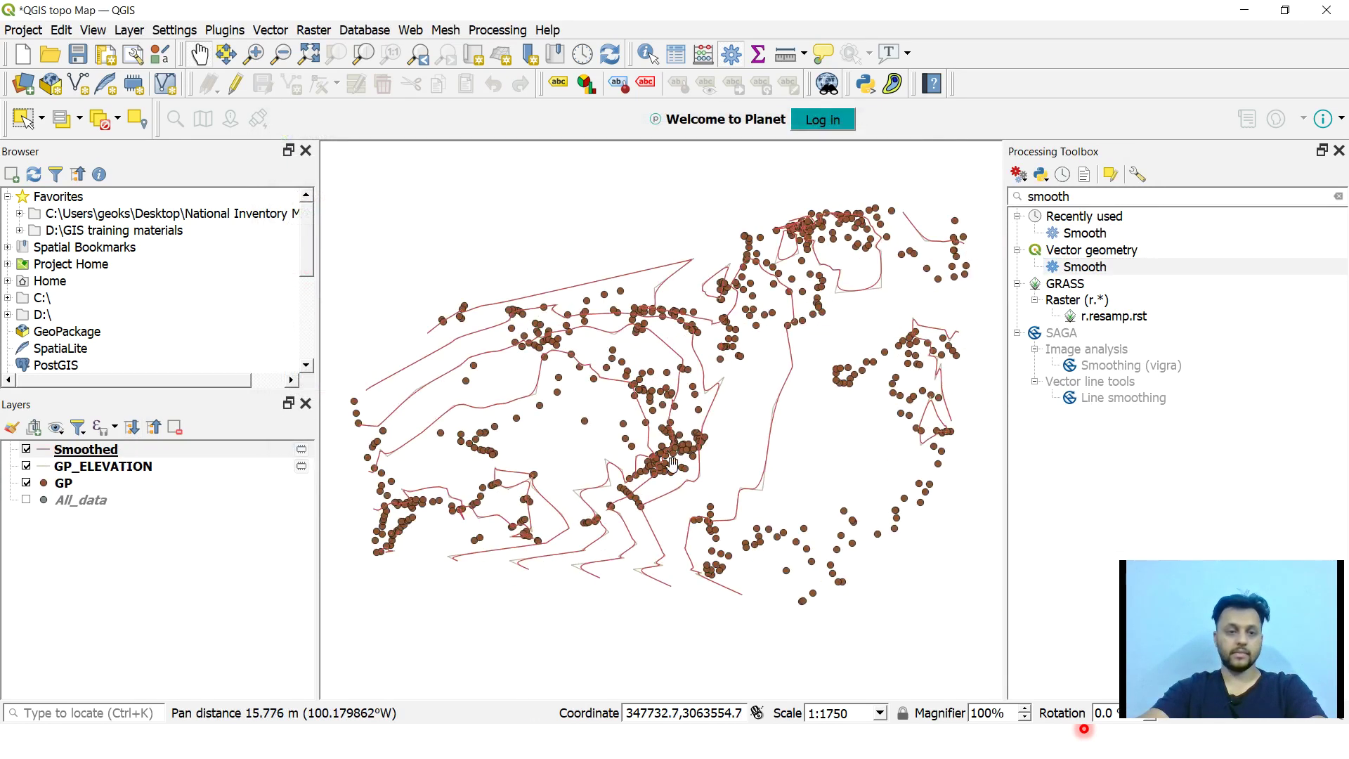
pyautogui.scroll(1, 685, 354)
pyautogui.moveTo(660, 443); pyautogui.dragTo(977, 221)
pyautogui.moveTo(649, 478); pyautogui.dragTo(666, 391)
pyautogui.scroll(2, 666, 391)
pyautogui.moveTo(699, 434); pyautogui.dragTo(579, 366)
pyautogui.moveTo(746, 422); pyautogui.dragTo(605, 512)
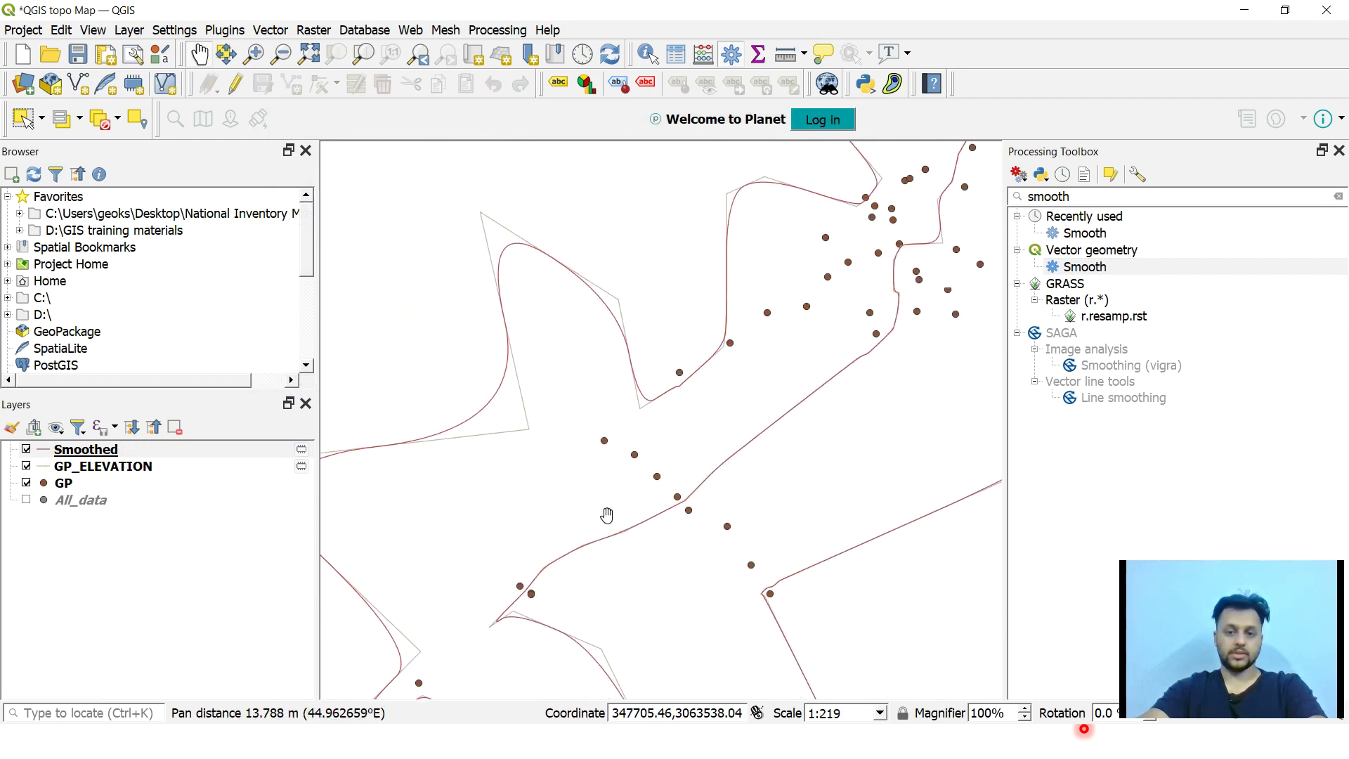
pyautogui.moveTo(675, 371); pyautogui.dragTo(720, 388)
pyautogui.scroll(1, 666, 298)
pyautogui.scroll(-4, 694, 338)
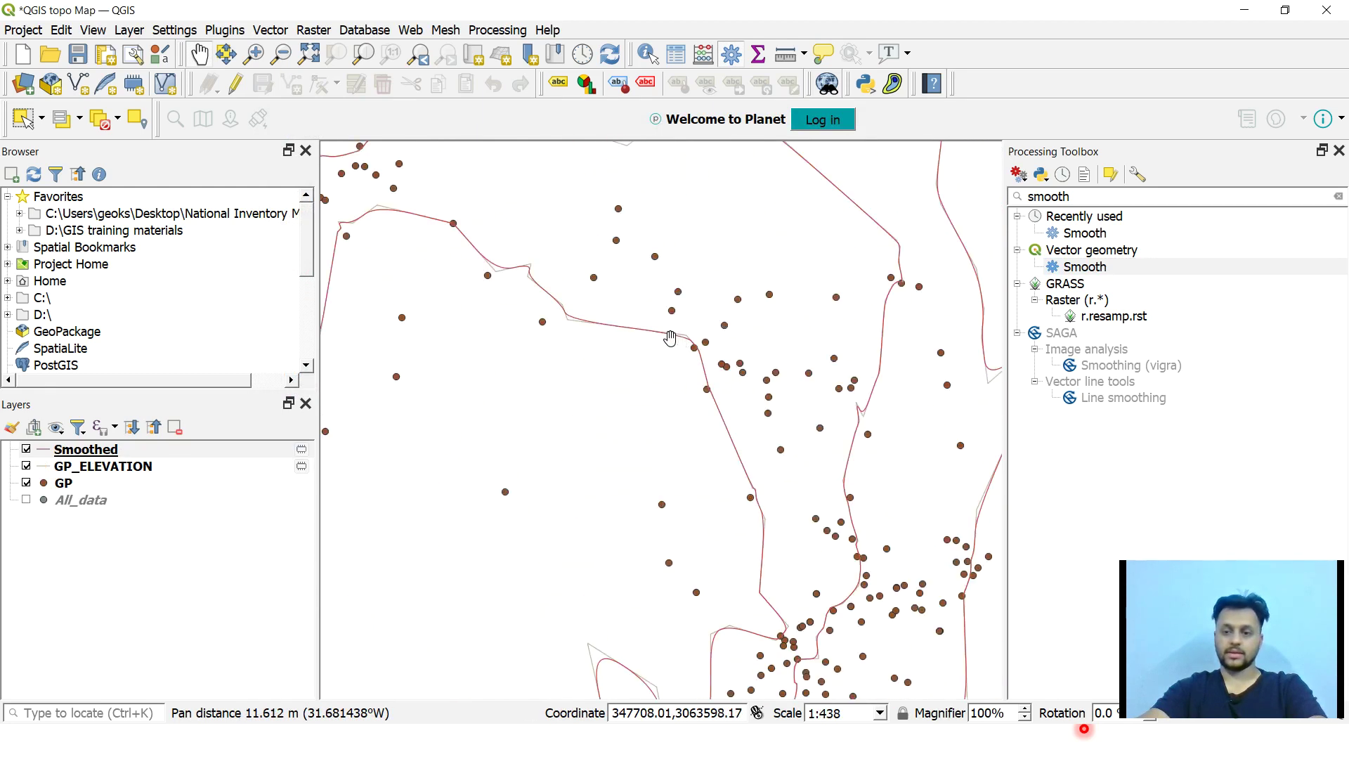
pyautogui.moveTo(695, 337); pyautogui.dragTo(673, 345)
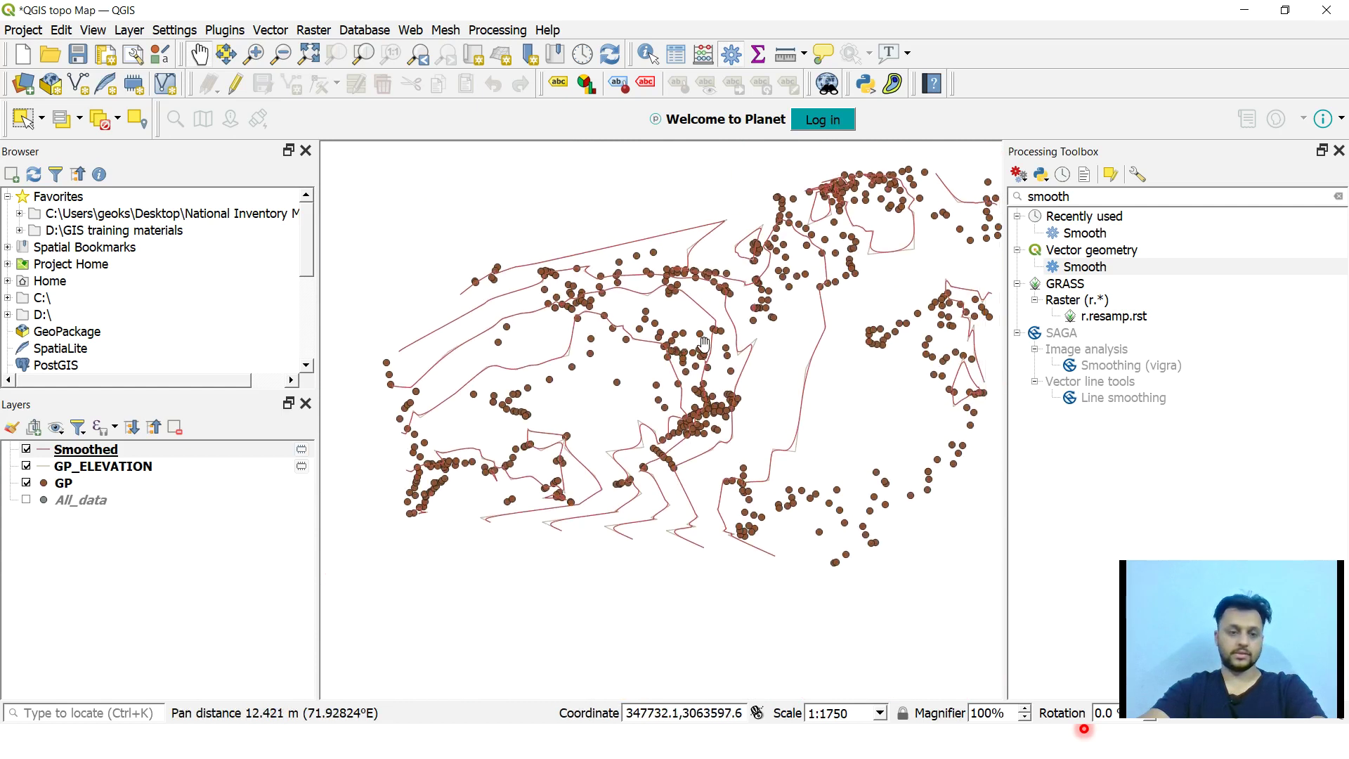
# Step: Remove the original unsmoothed GP_ELEVATION contour layer from the project
pyautogui.click(36, 467)
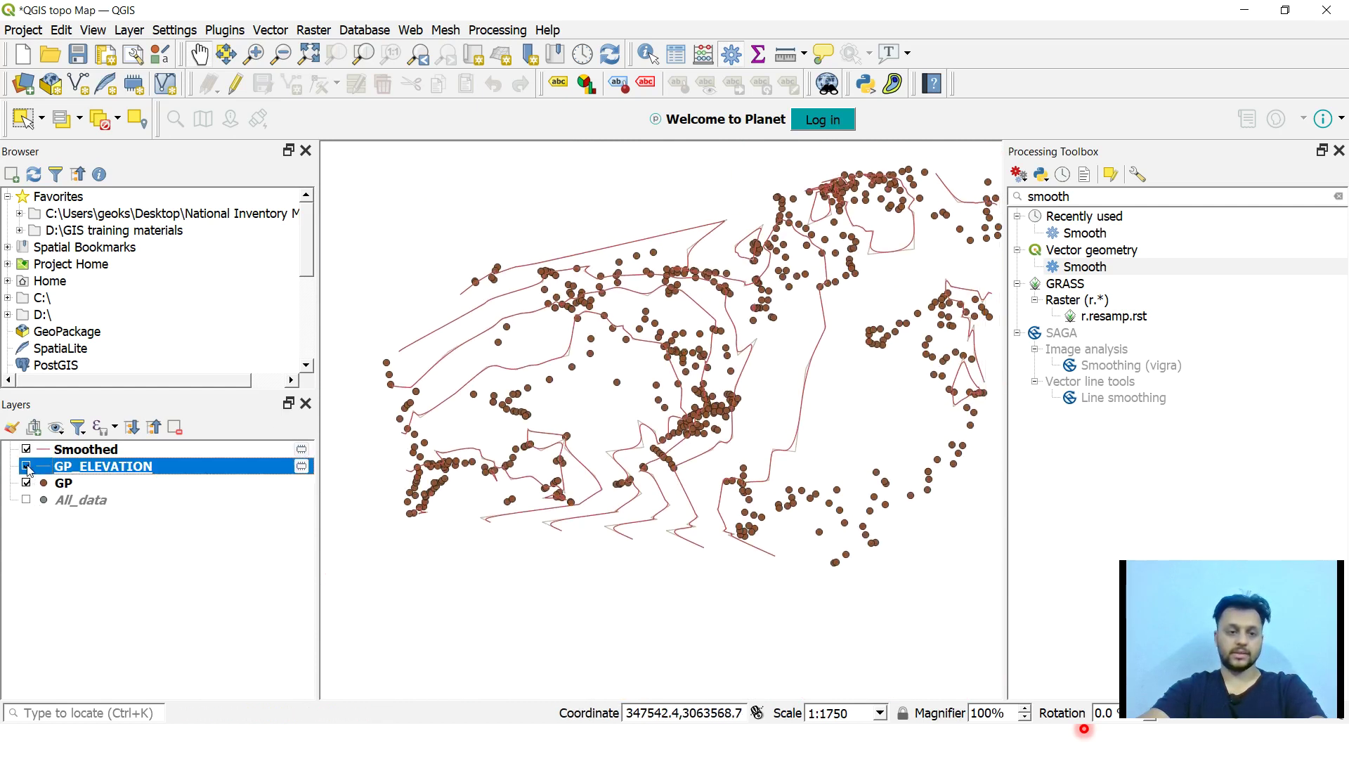
pyautogui.rightClick(131, 472)
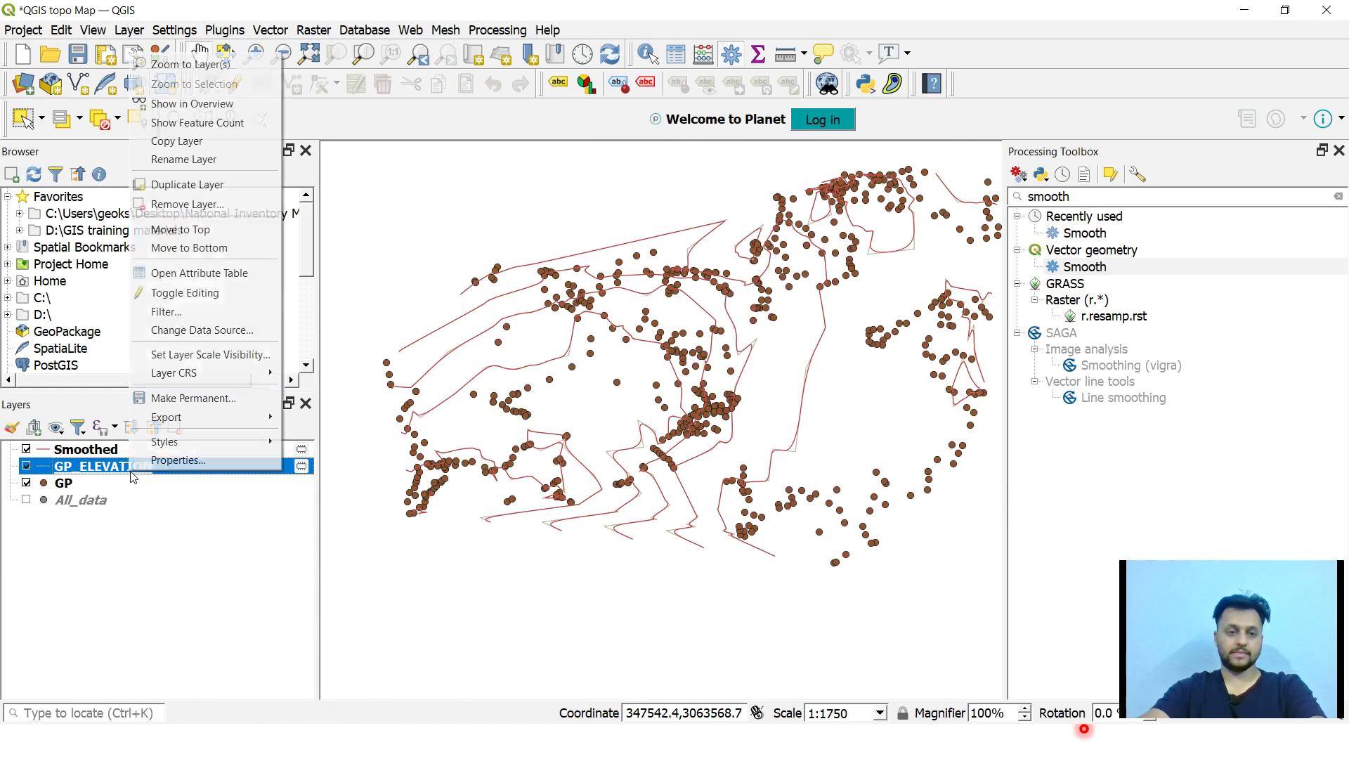
pyautogui.click(225, 203)
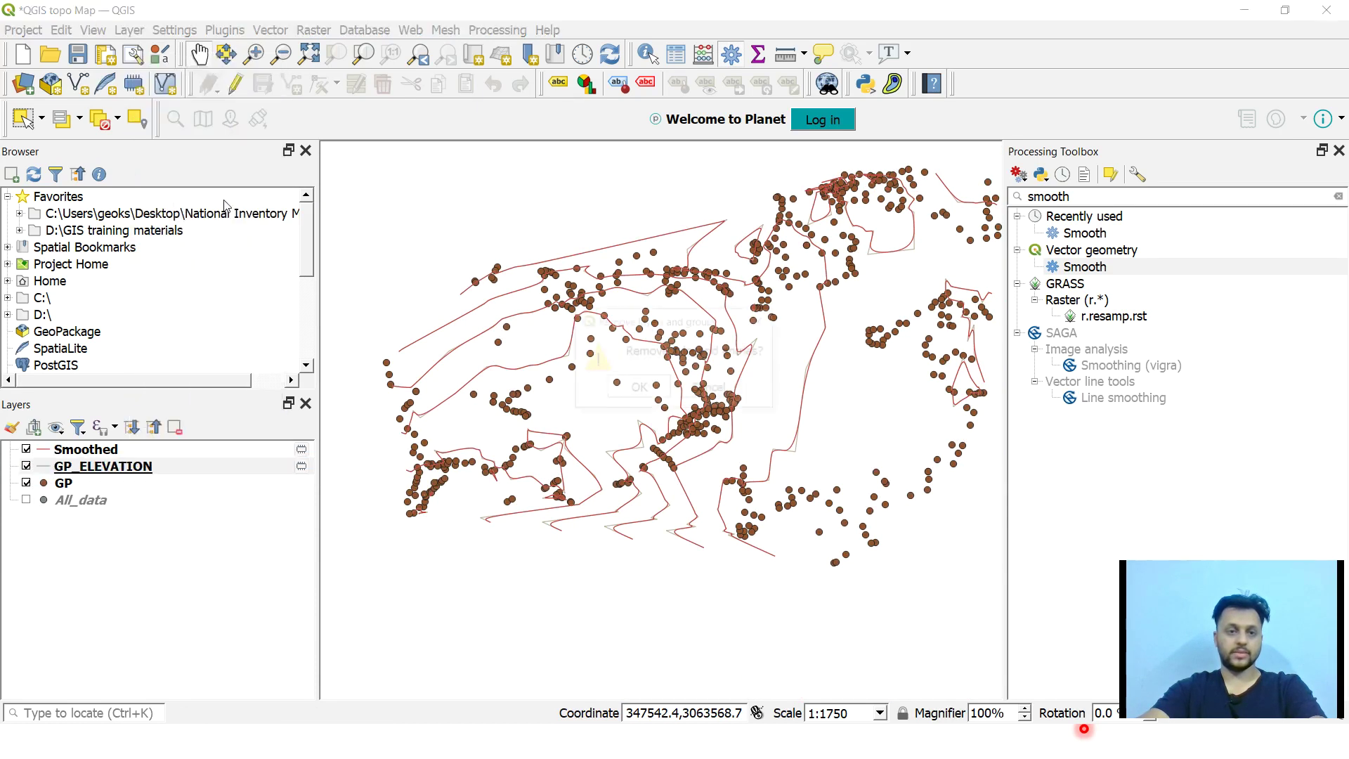
pyautogui.click(638, 387)
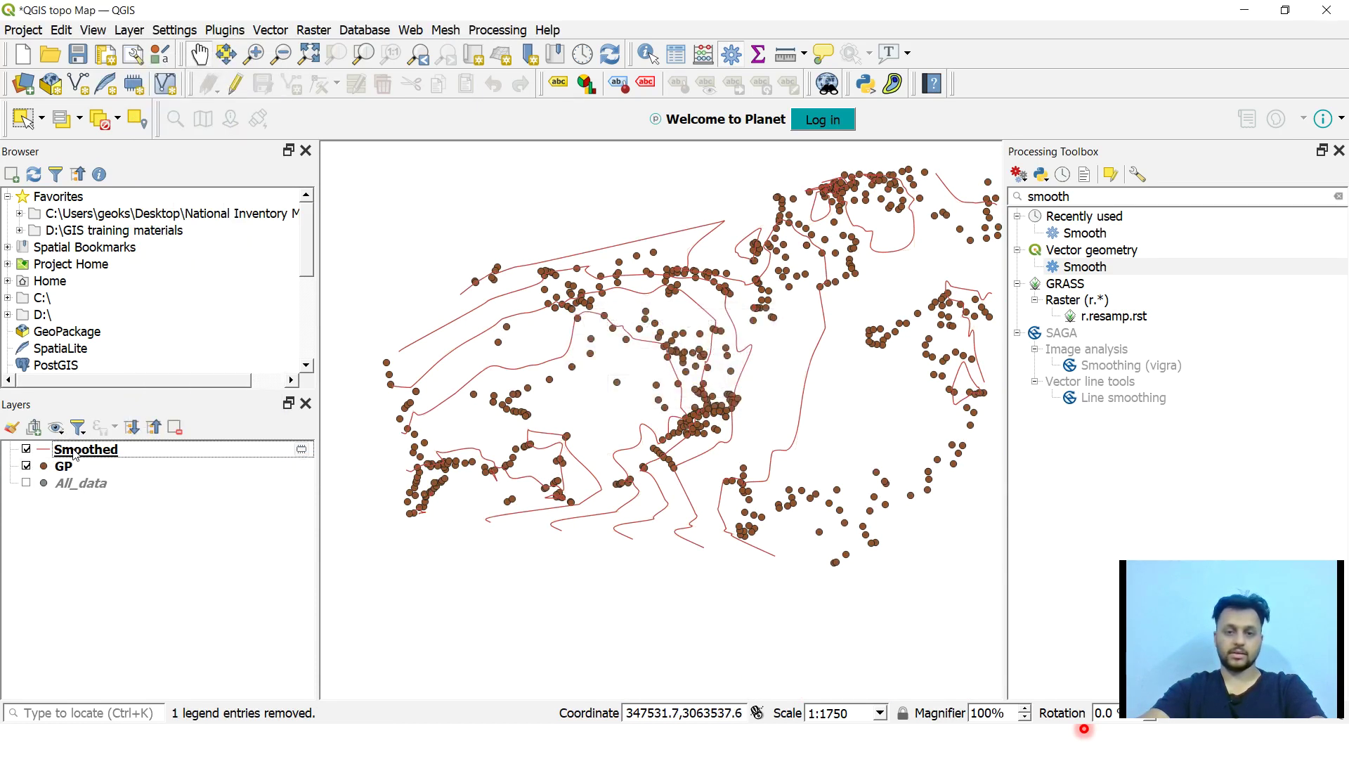
# Step: Export the Smoothed layer as an ESRI Shapefile named Contours in the SHPs folder and add it to the map
pyautogui.moveTo(624, 382); pyautogui.dragTo(536, 466)
pyautogui.moveTo(736, 408); pyautogui.dragTo(759, 376)
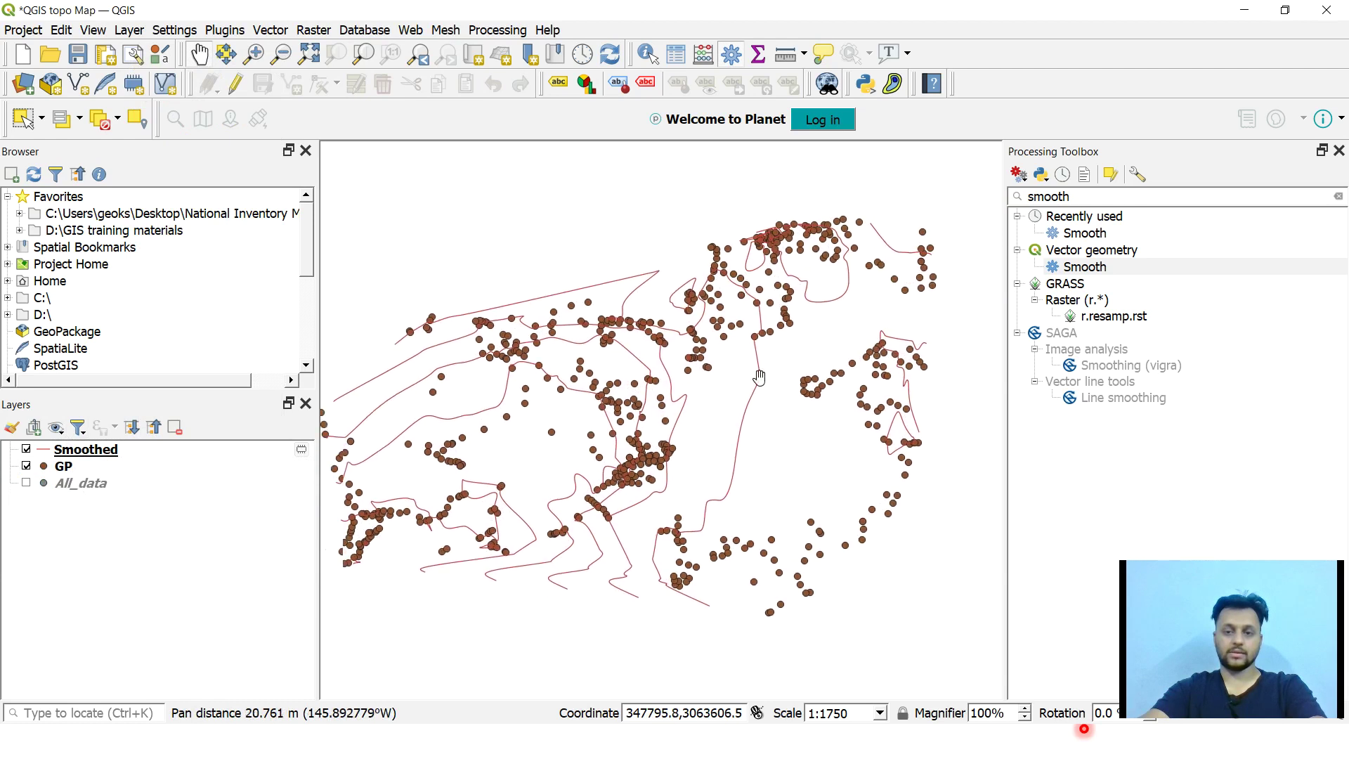
pyautogui.rightClick(88, 456)
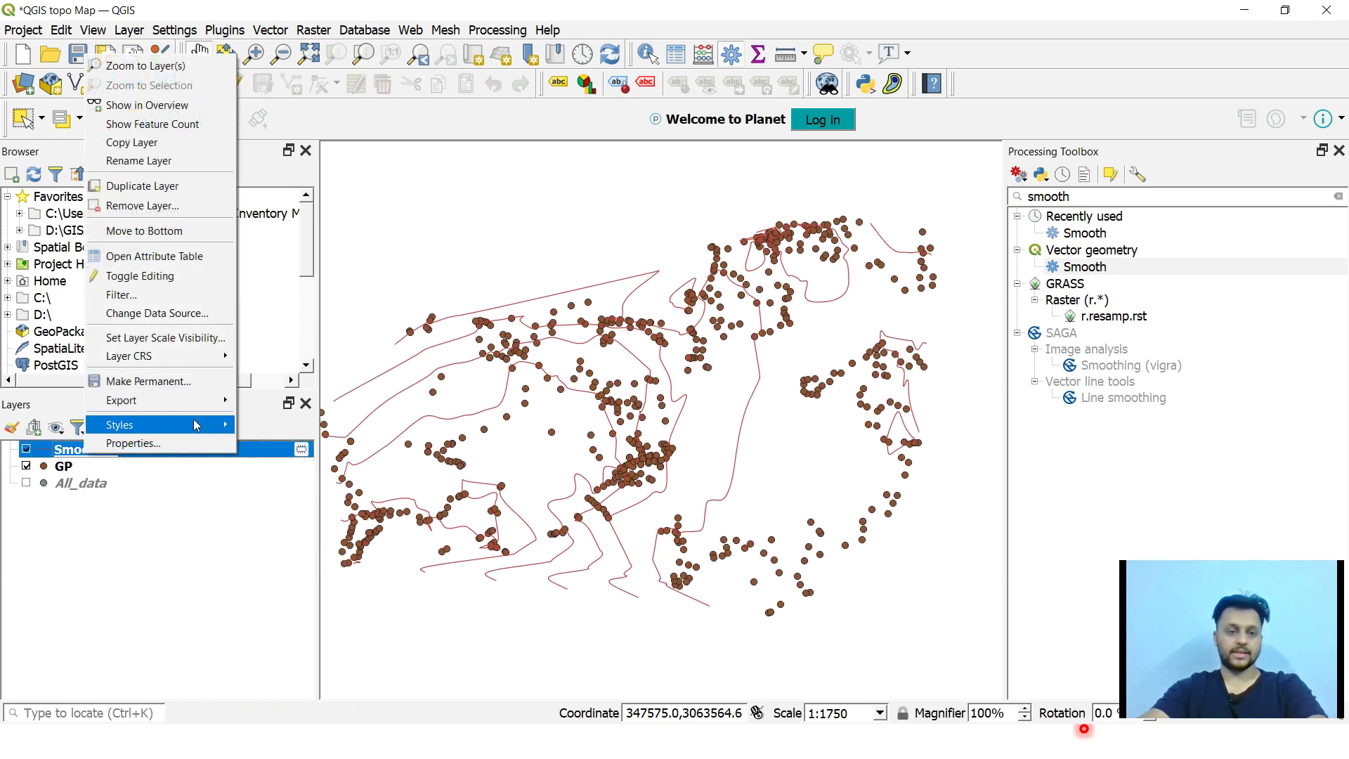
pyautogui.moveTo(227, 404)
pyautogui.click(288, 401)
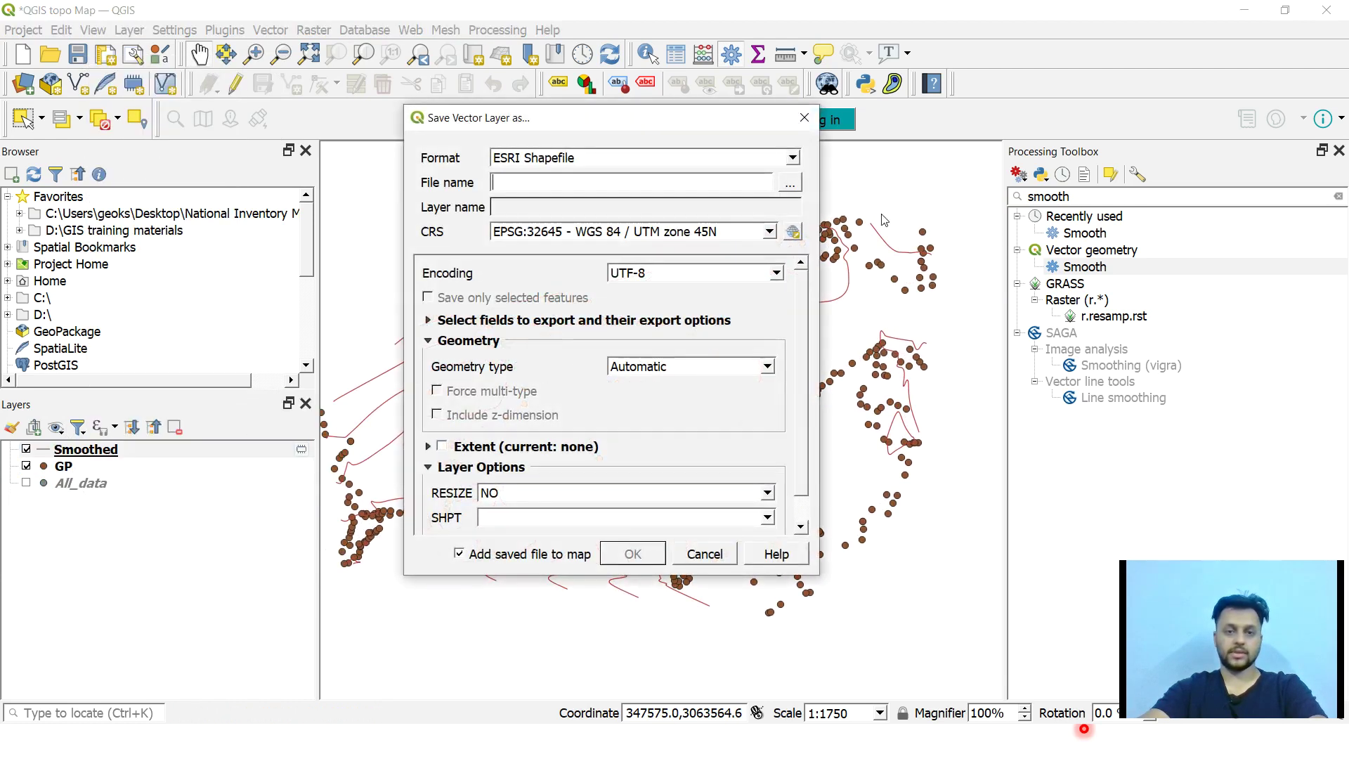
pyautogui.click(789, 183)
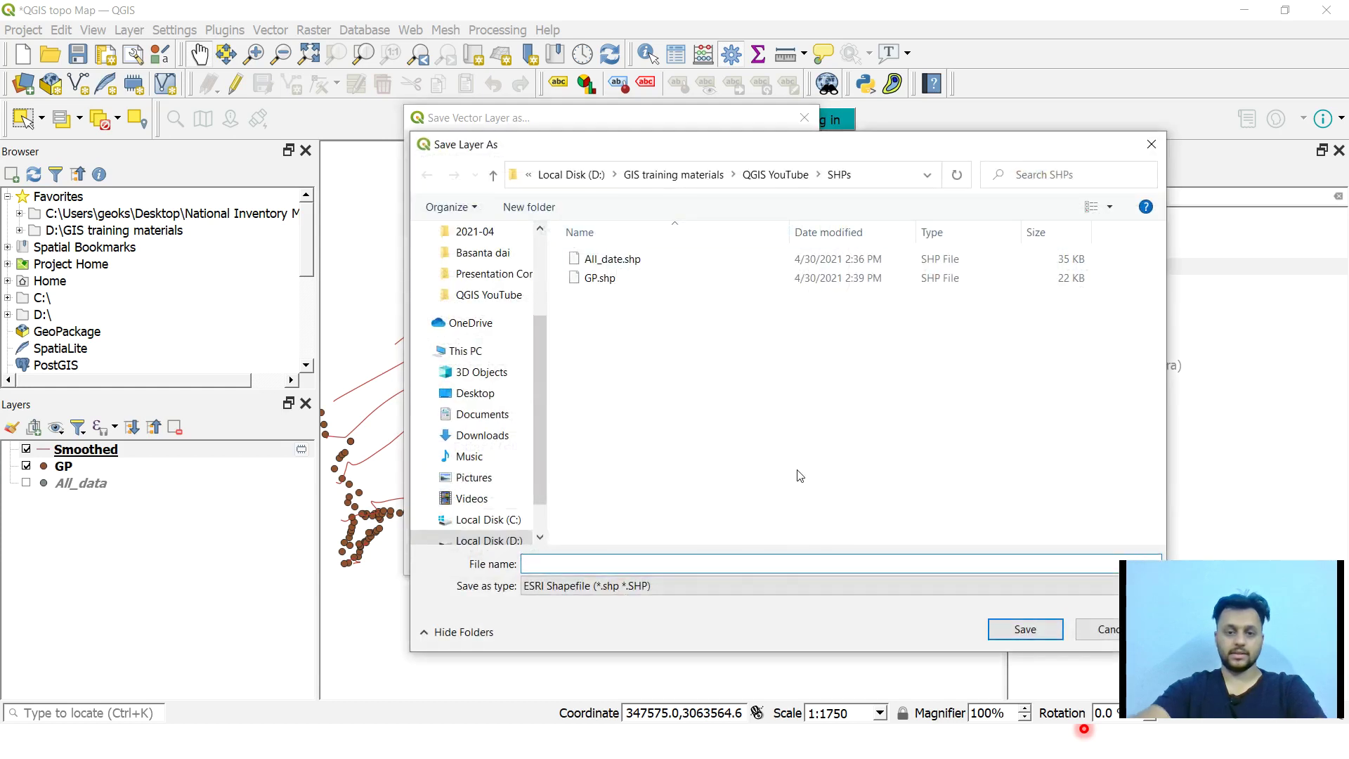
pyautogui.write('Contours')
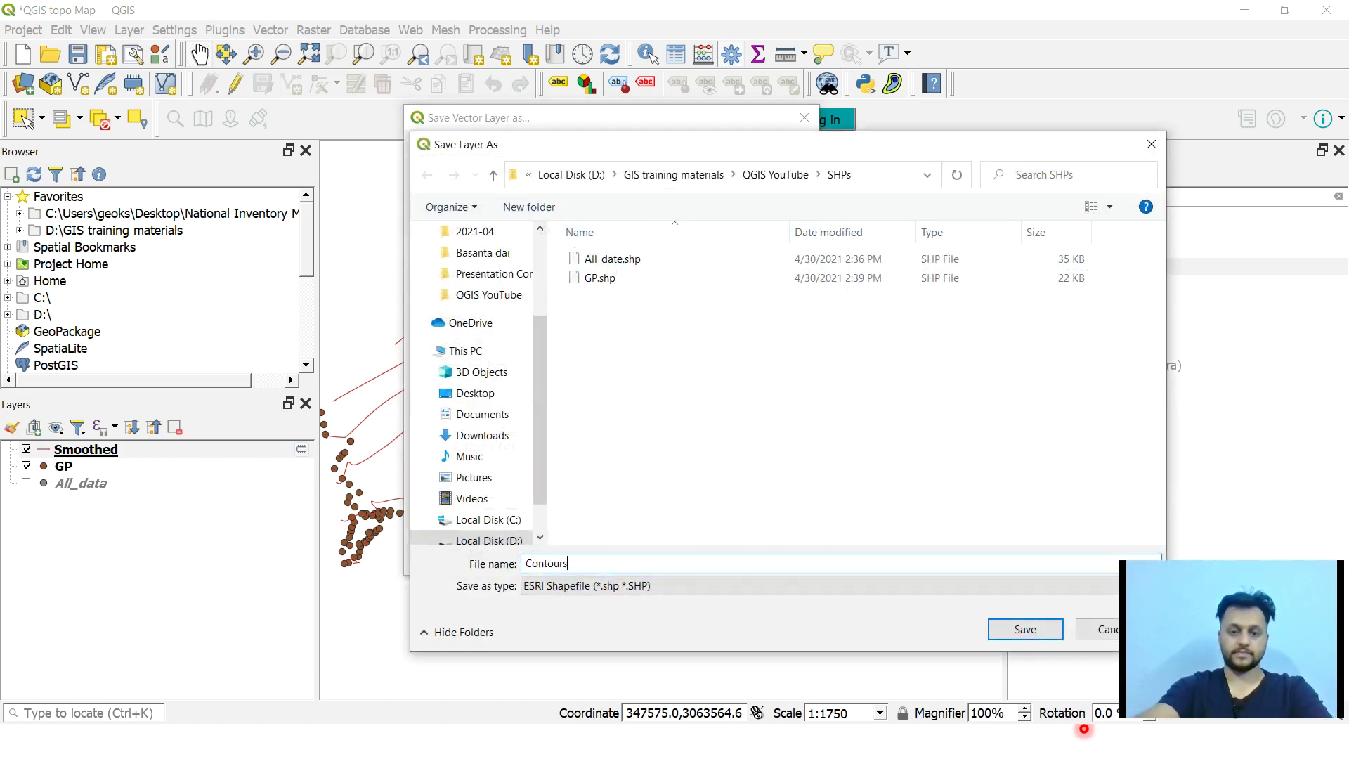
pyautogui.click(1042, 630)
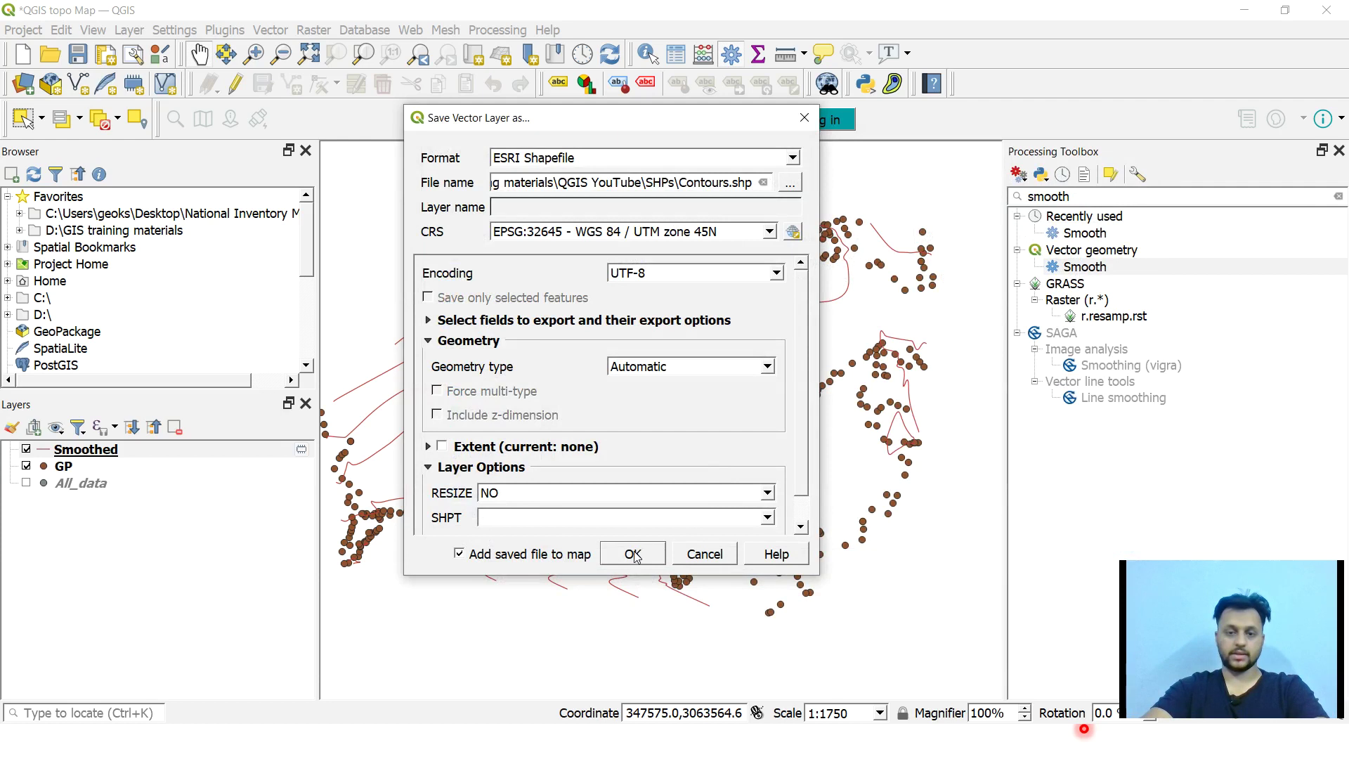
pyautogui.click(638, 555)
# Step: Remove the temporary Smoothed layer and save the project
pyautogui.keyDown('ctrl'); pyautogui.click(66, 453); pyautogui.keyUp('ctrl')
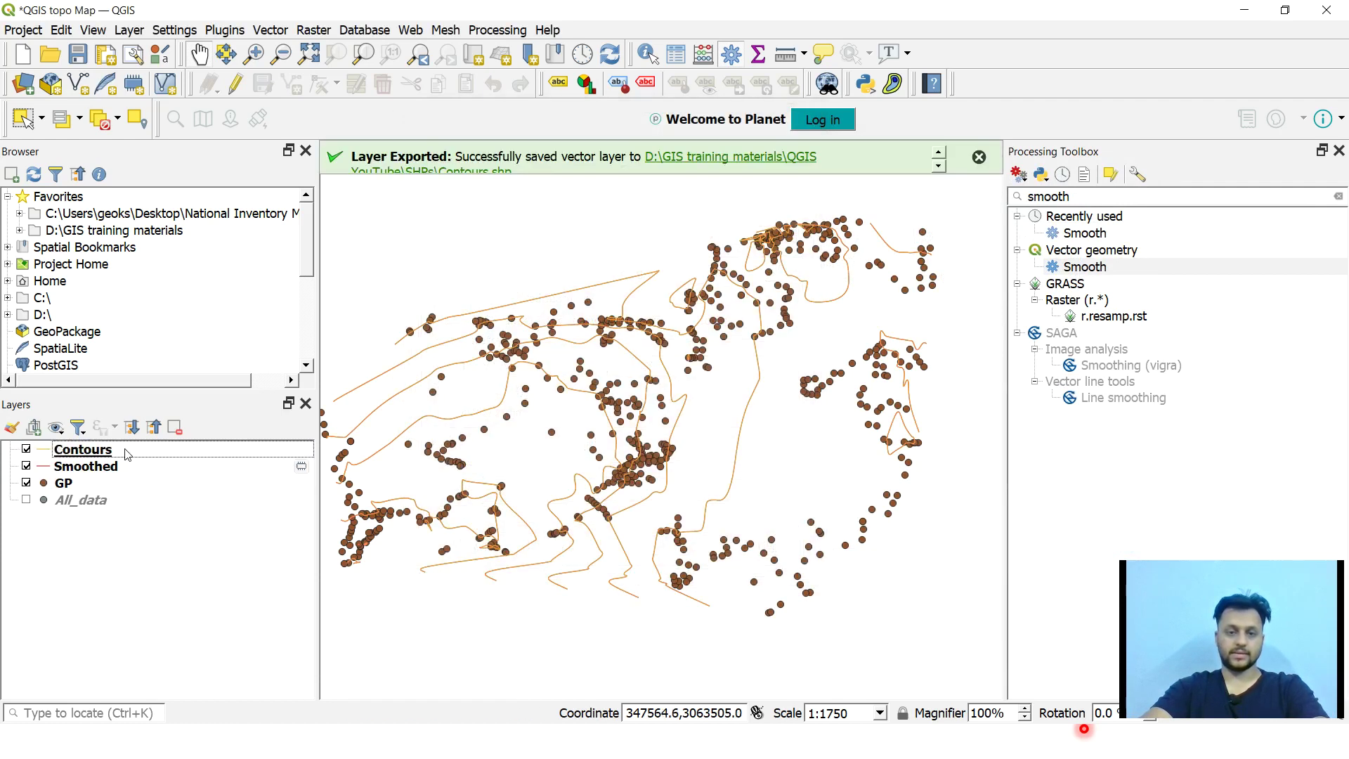
pyautogui.click(83, 469)
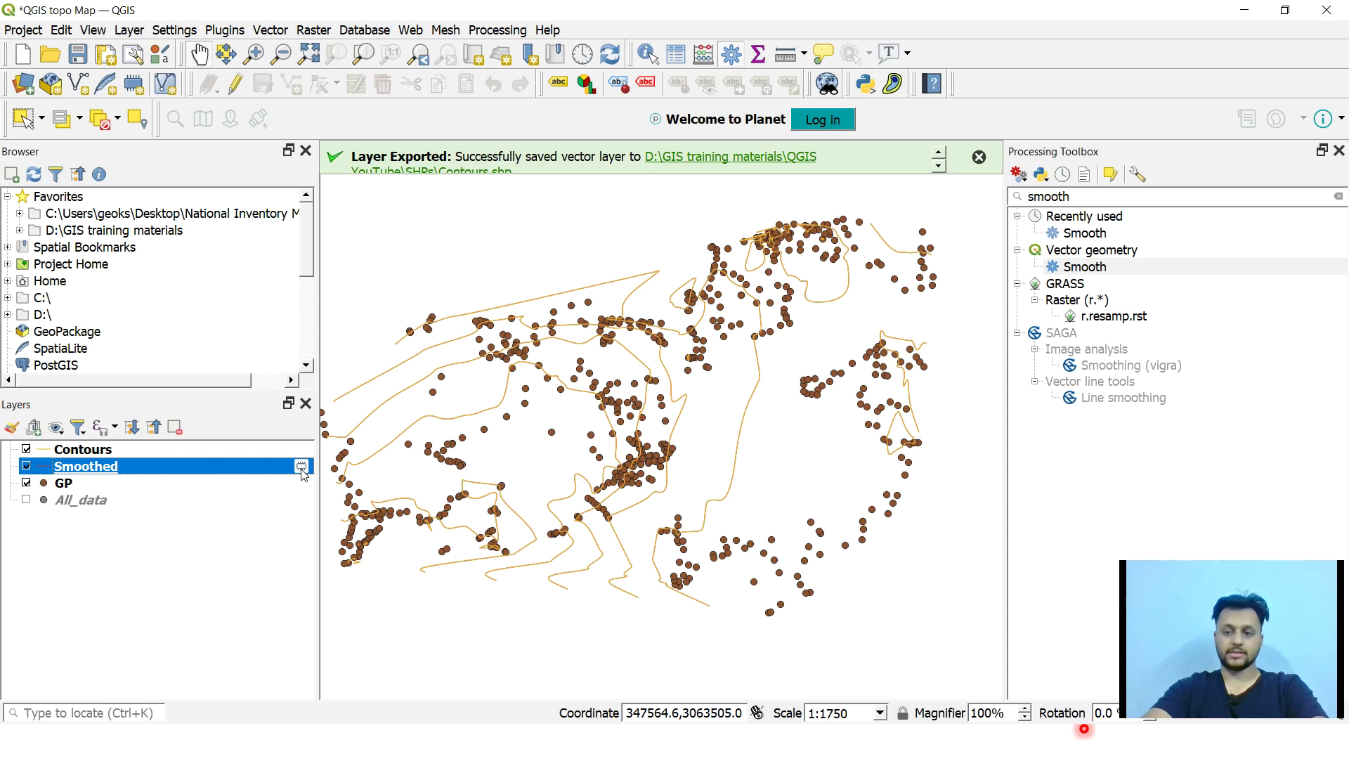
pyautogui.moveTo(304, 472)
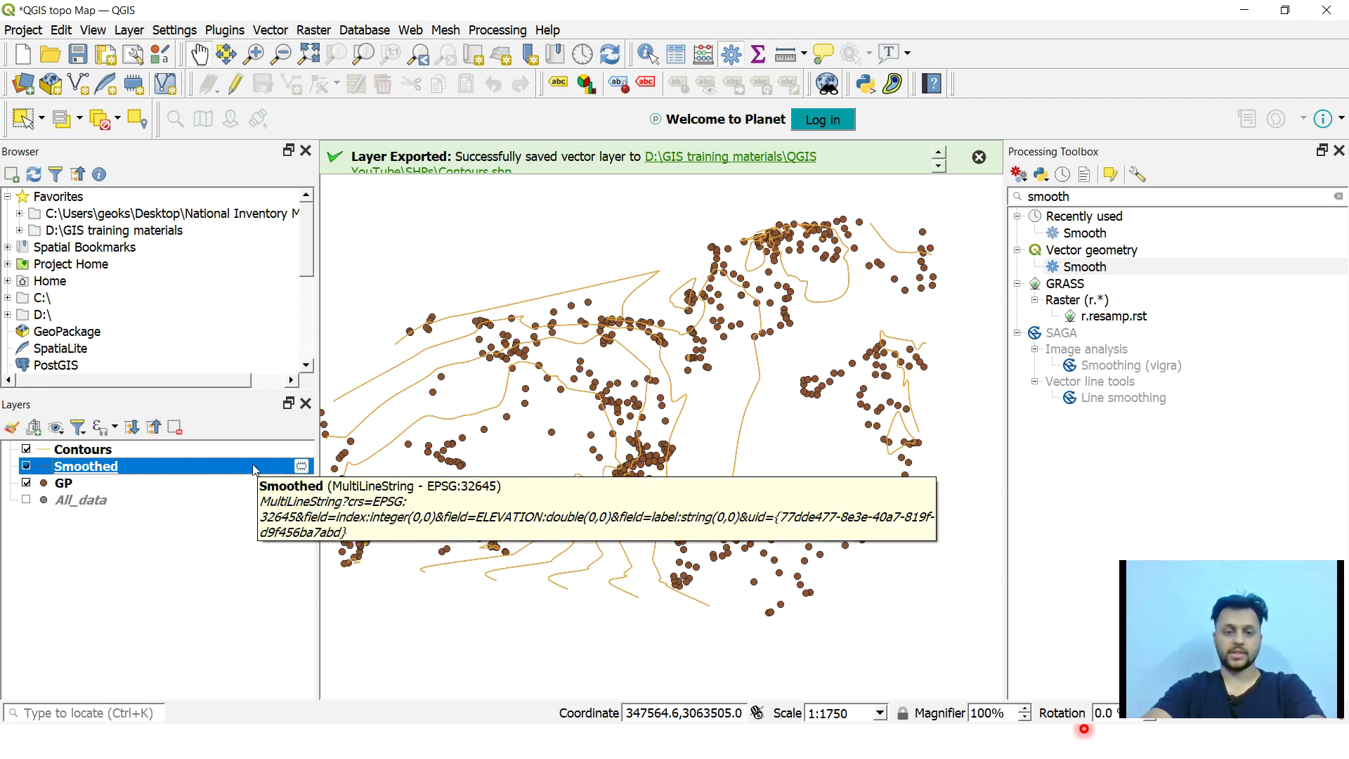
pyautogui.rightClick(225, 469)
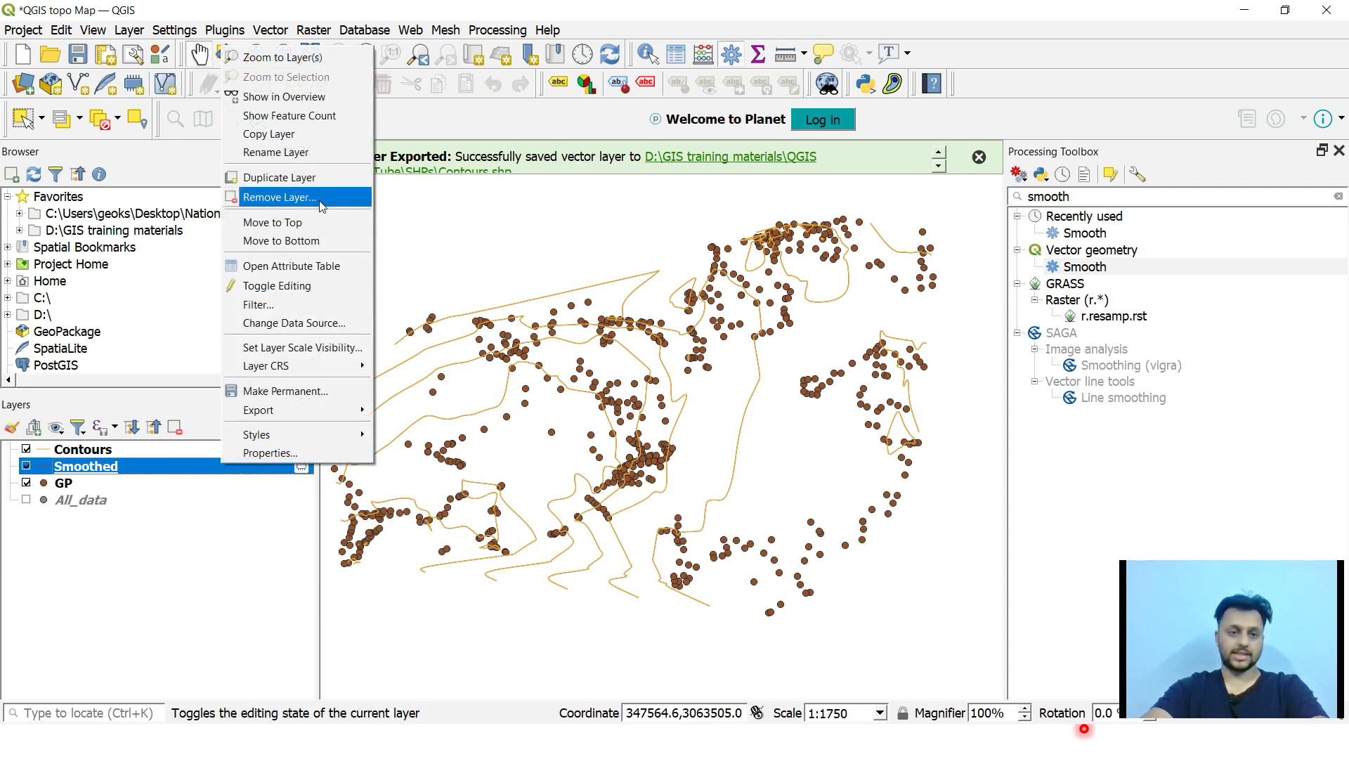
pyautogui.click(295, 198)
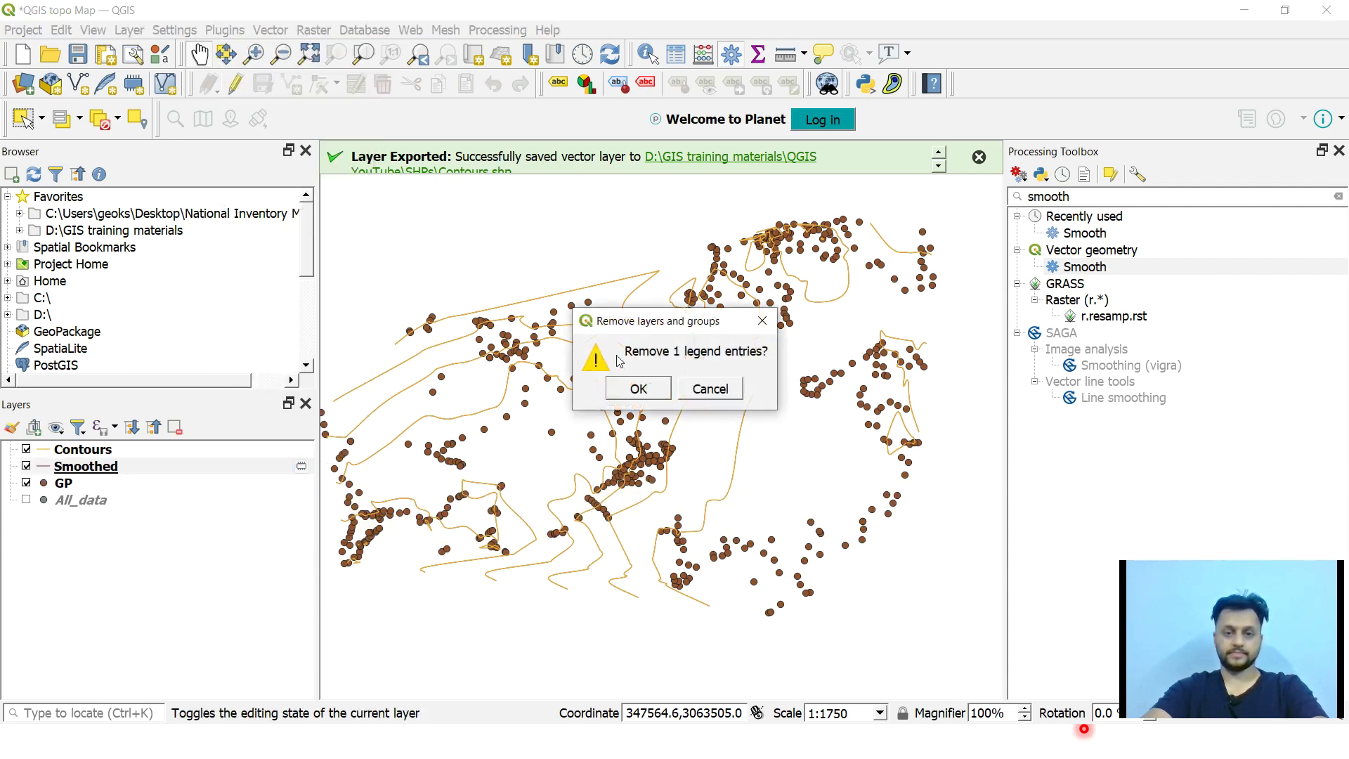
pyautogui.click(637, 390)
pyautogui.click(23, 30)
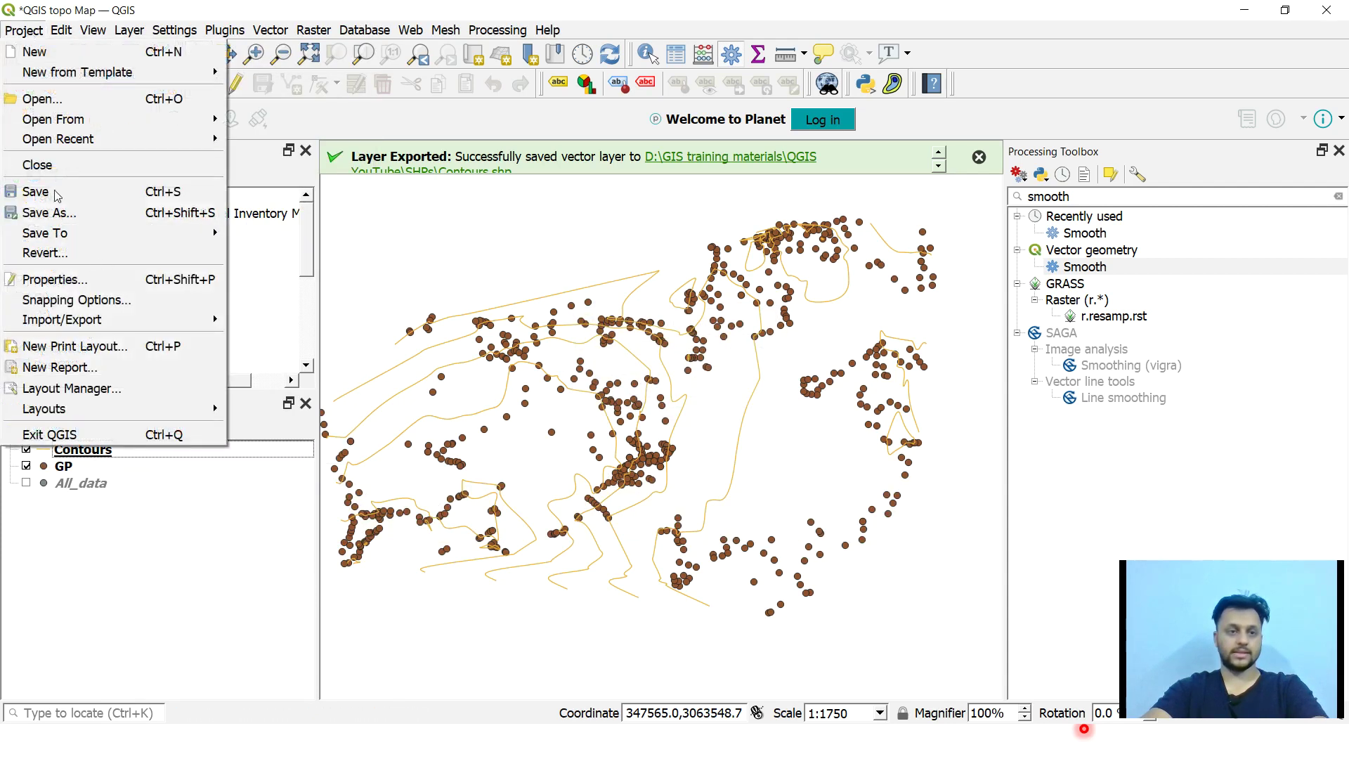
pyautogui.click(51, 186)
pyautogui.click(74, 488)
pyautogui.click(90, 566)
pyautogui.moveTo(616, 389); pyautogui.dragTo(701, 393)
pyautogui.click(200, 549)
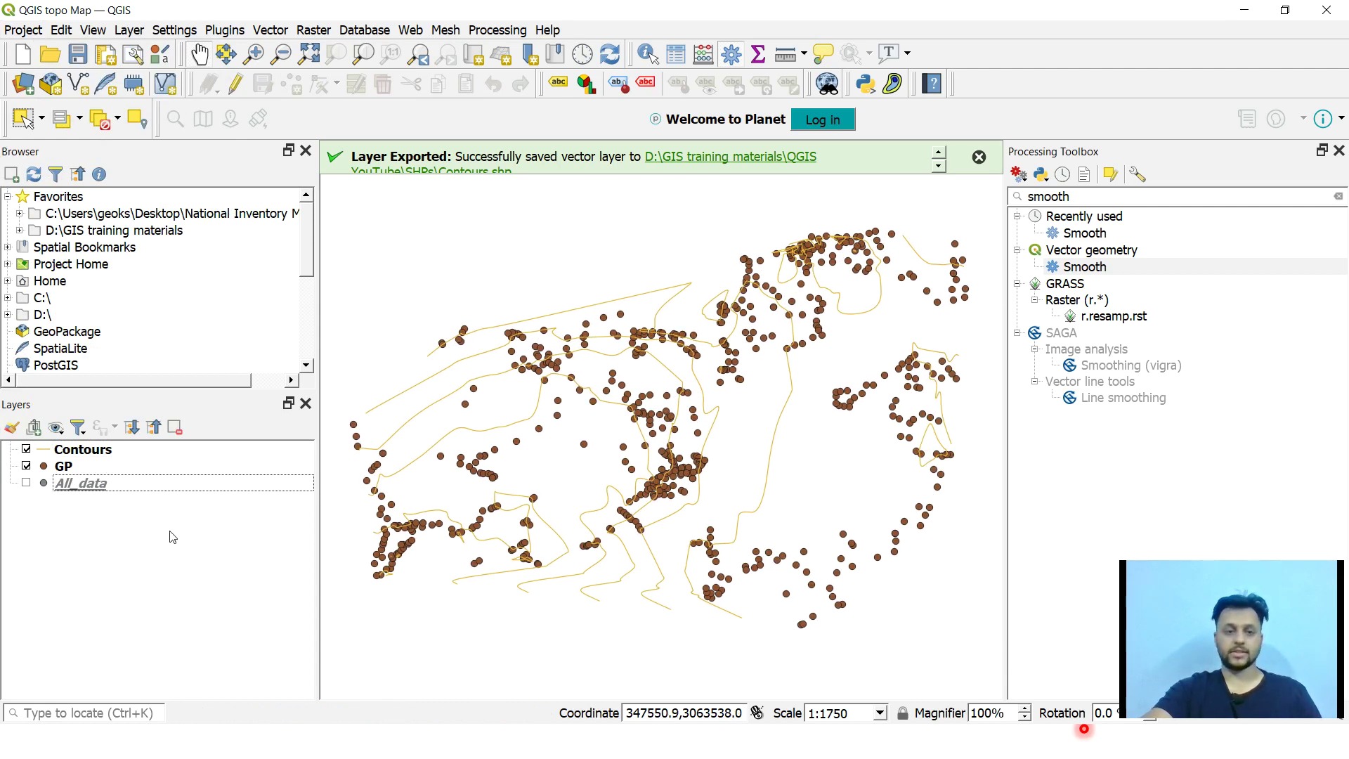
pyautogui.moveTo(379, 446); pyautogui.dragTo(726, 365)
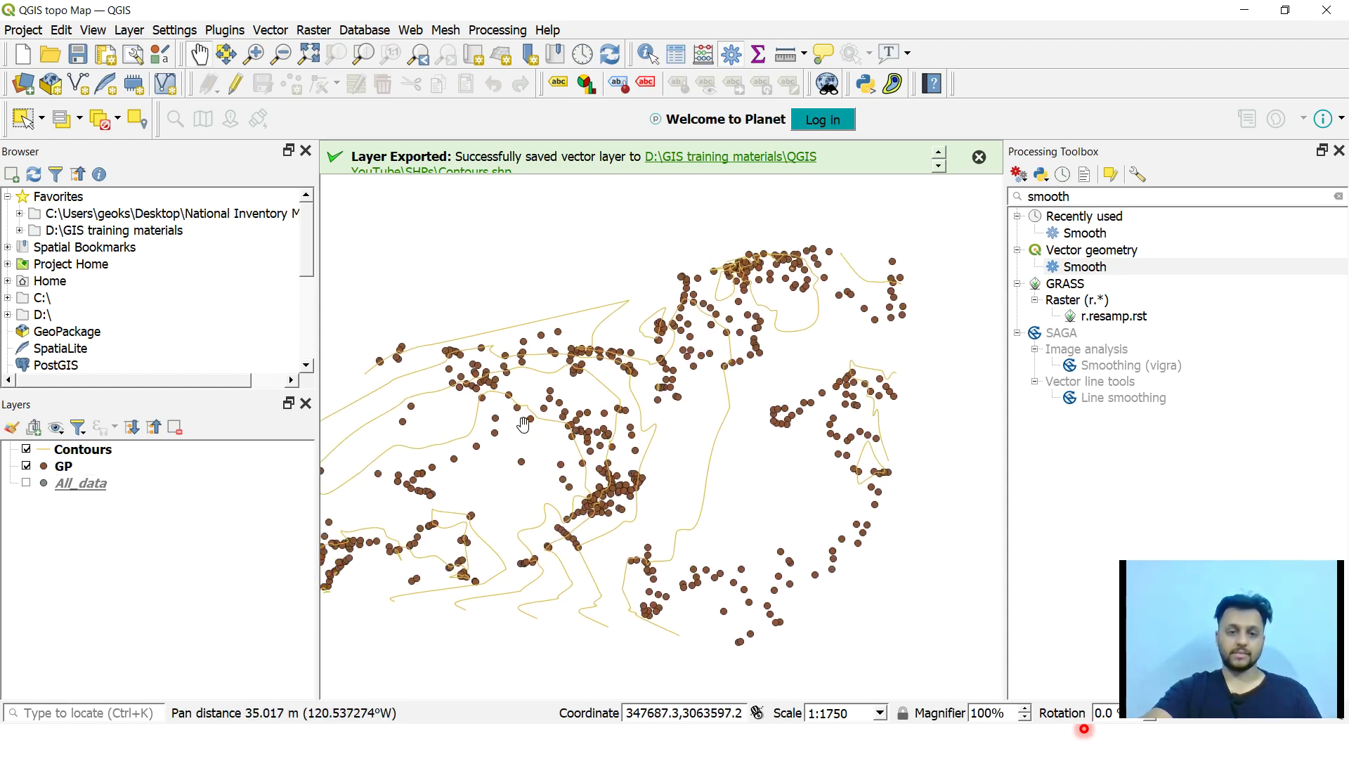
pyautogui.moveTo(473, 434); pyautogui.dragTo(527, 431)
pyautogui.click(121, 526)
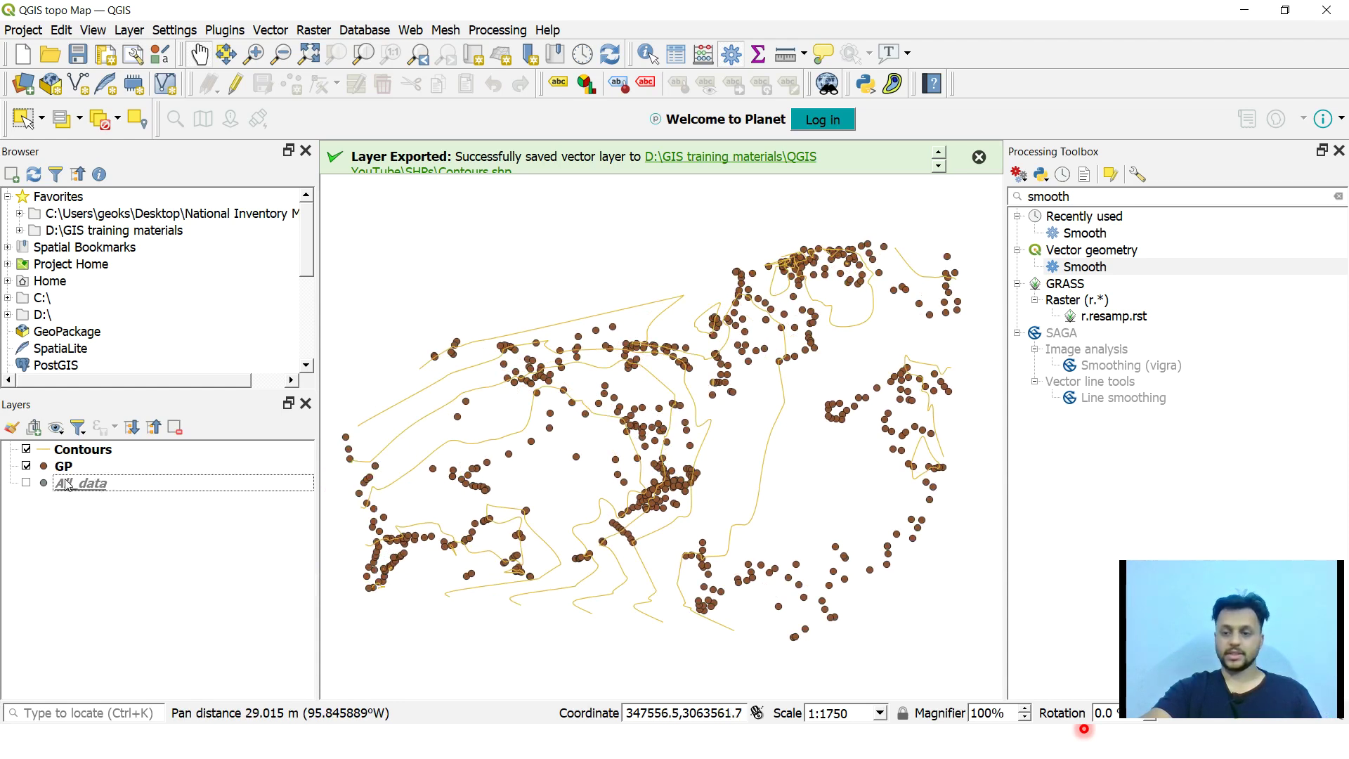
# Step: Hide the GP layer, show the All_data layer, and open the All_data attribute table
pyautogui.click(27, 480)
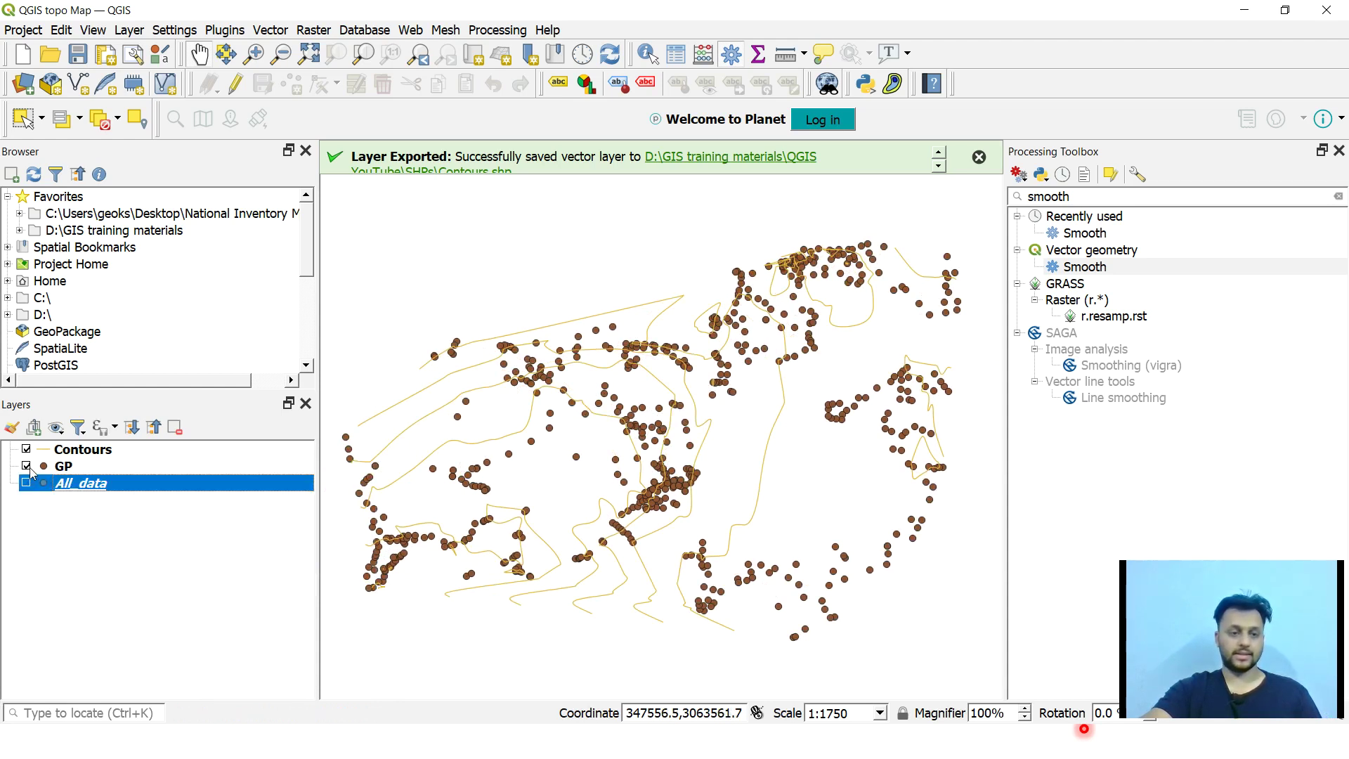
pyautogui.click(26, 466)
pyautogui.click(26, 482)
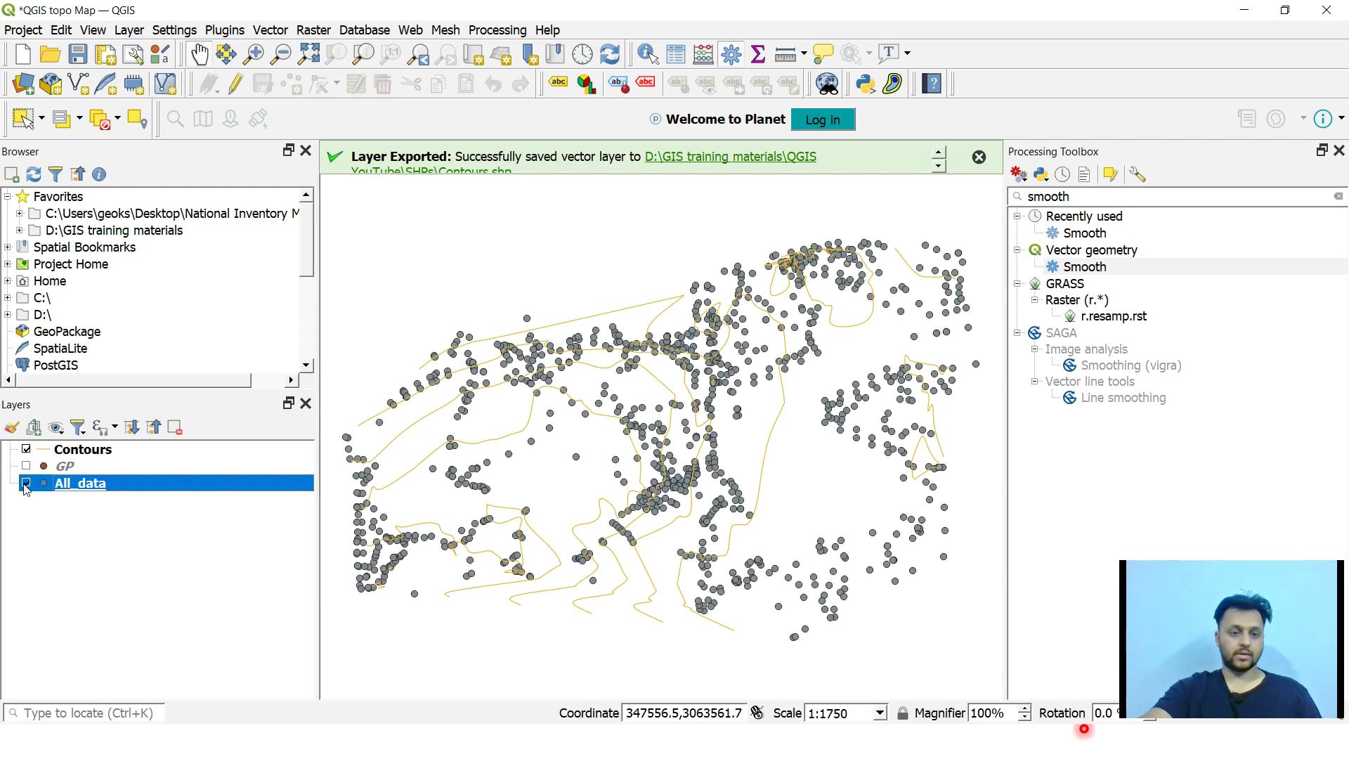
pyautogui.rightClick(99, 485)
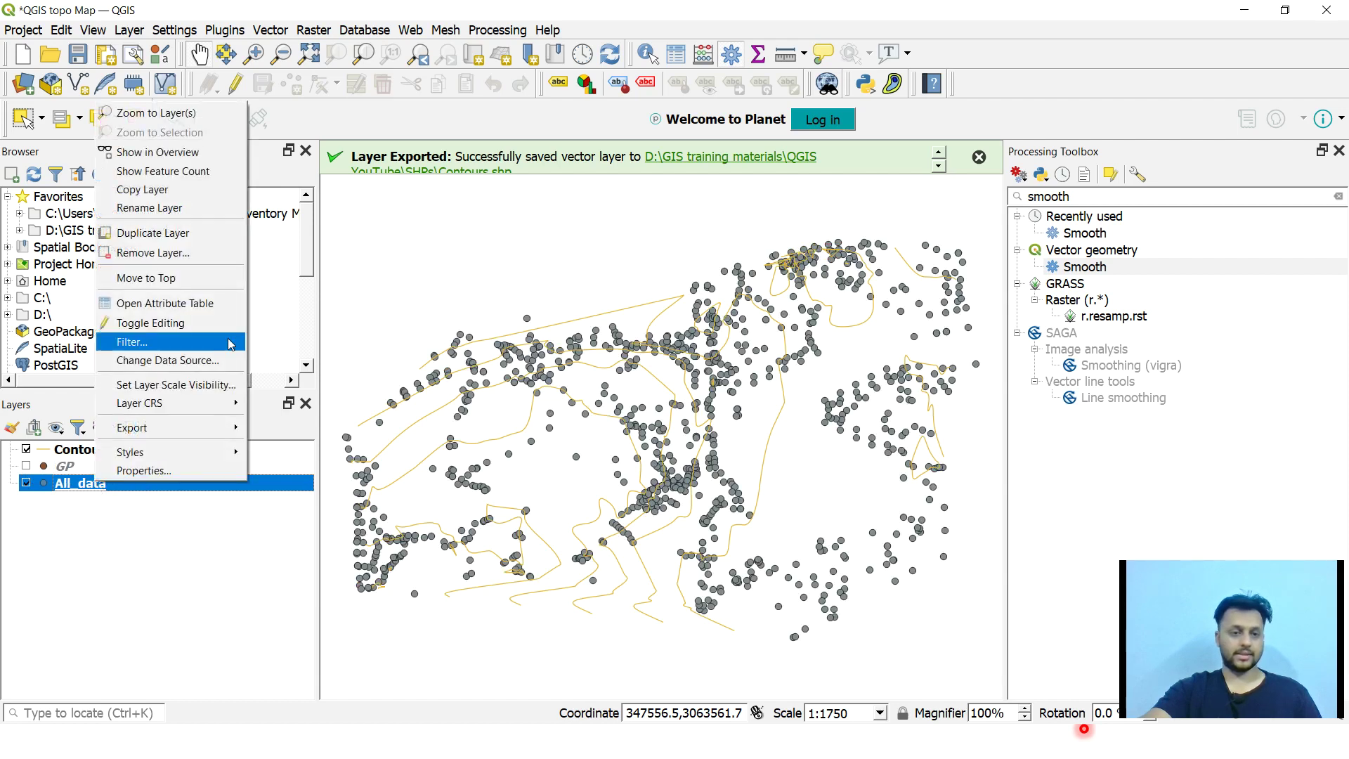
pyautogui.click(184, 308)
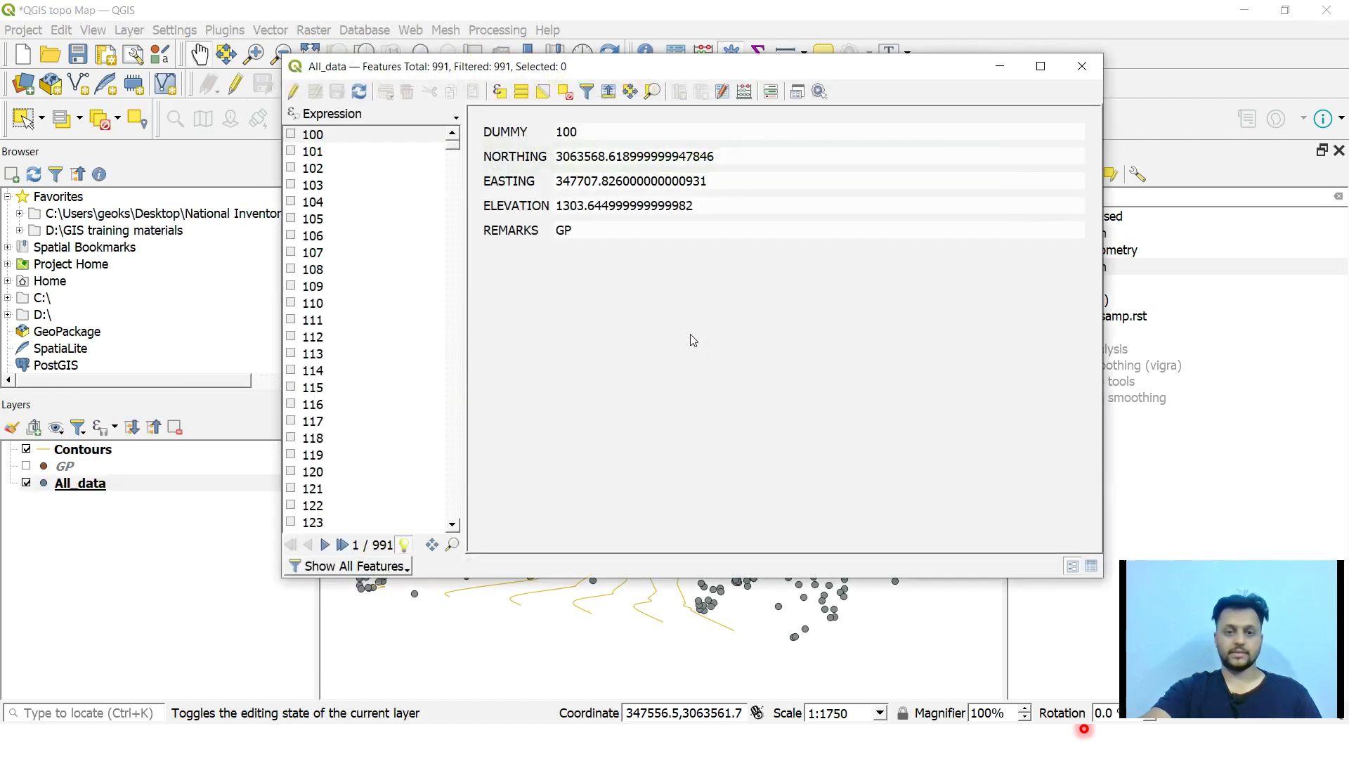
# Step: Show the All_data attributes as a table and look through the REMARKS column for the different point codes
pyautogui.click(1092, 567)
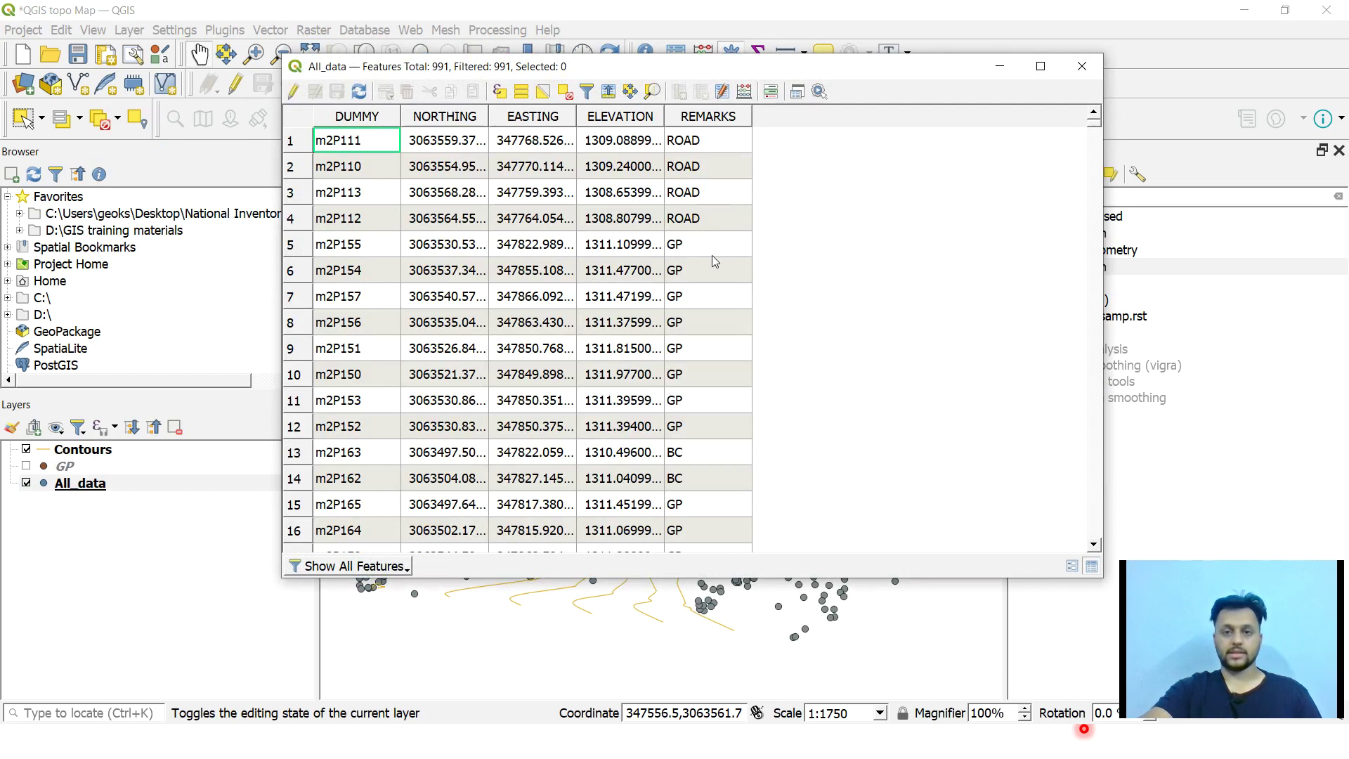
pyautogui.scroll(-20, 696, 224)
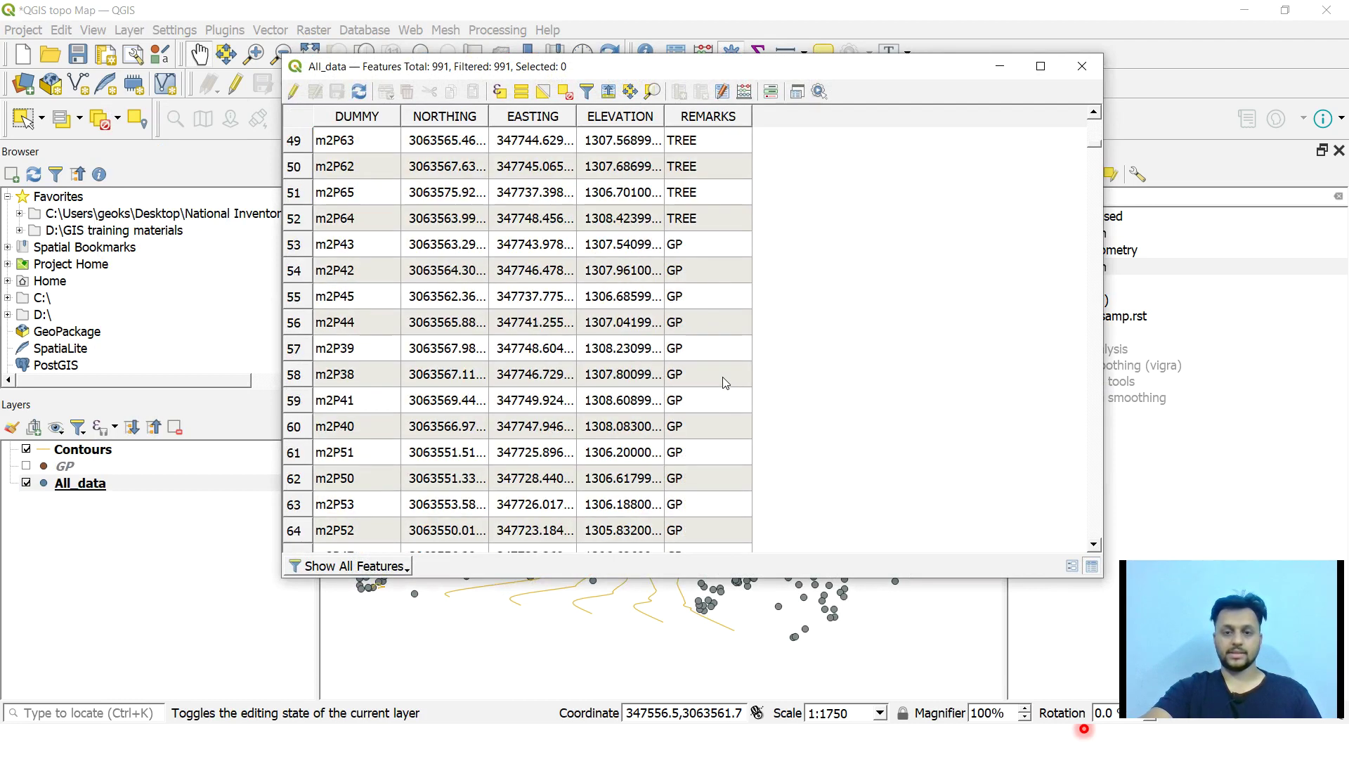
pyautogui.click(704, 244)
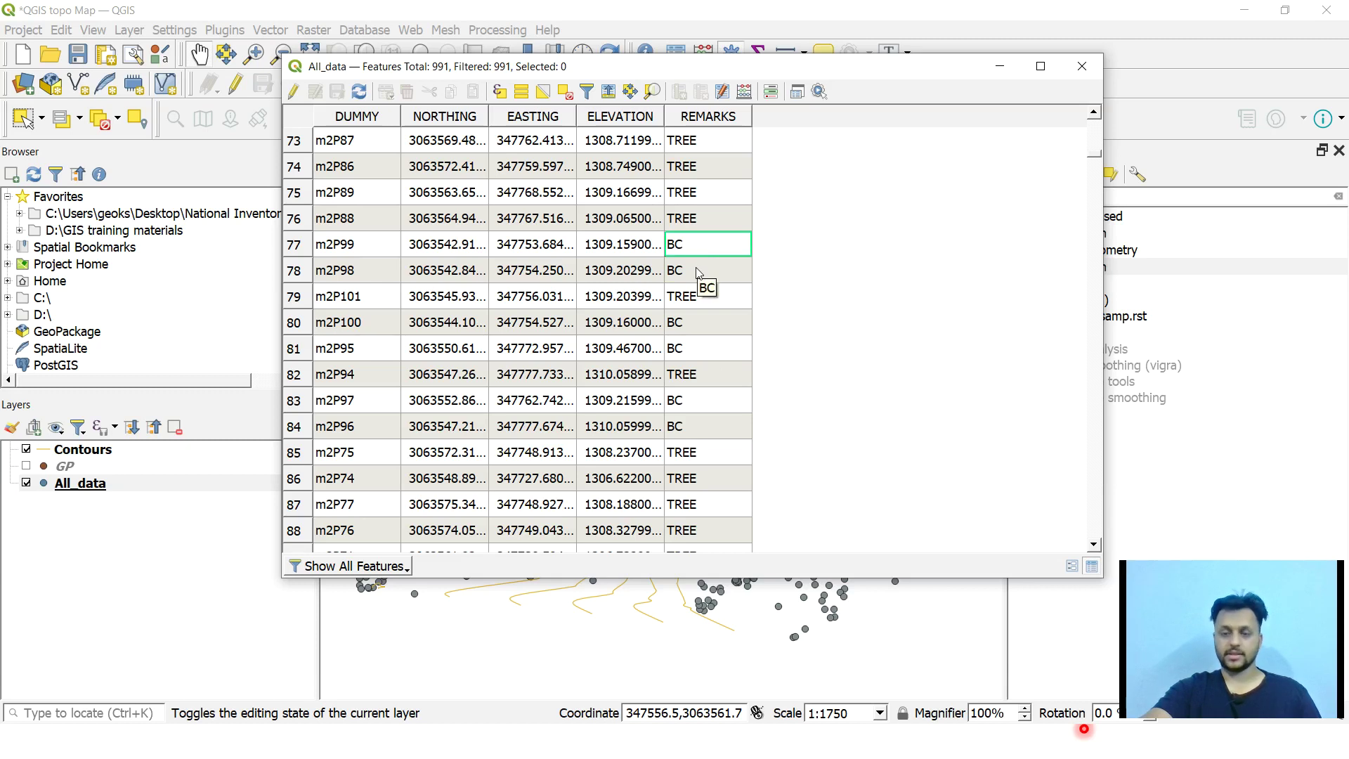
pyautogui.scroll(20, 699, 279)
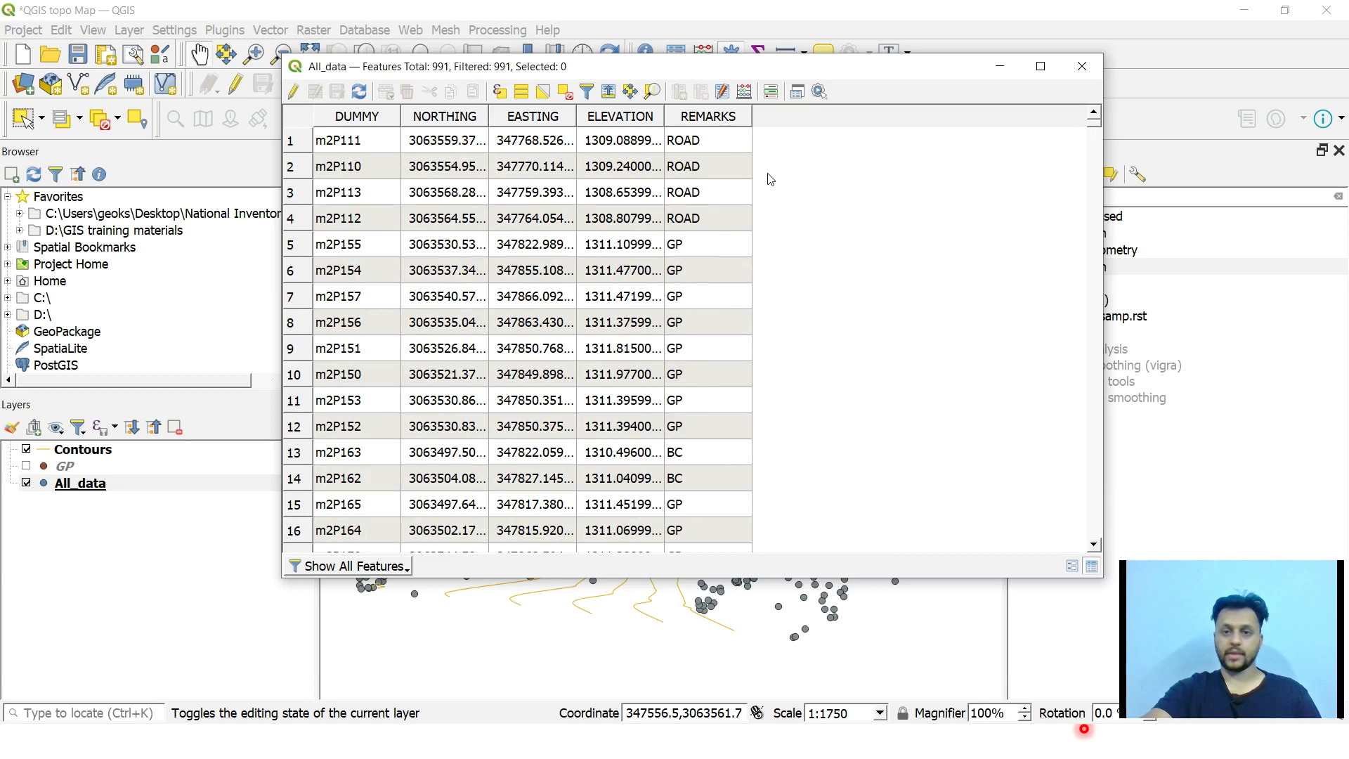
# Step: Select the All_data features whose REMARKS field is equal to BC, and close the attribute table
pyautogui.click(586, 92)
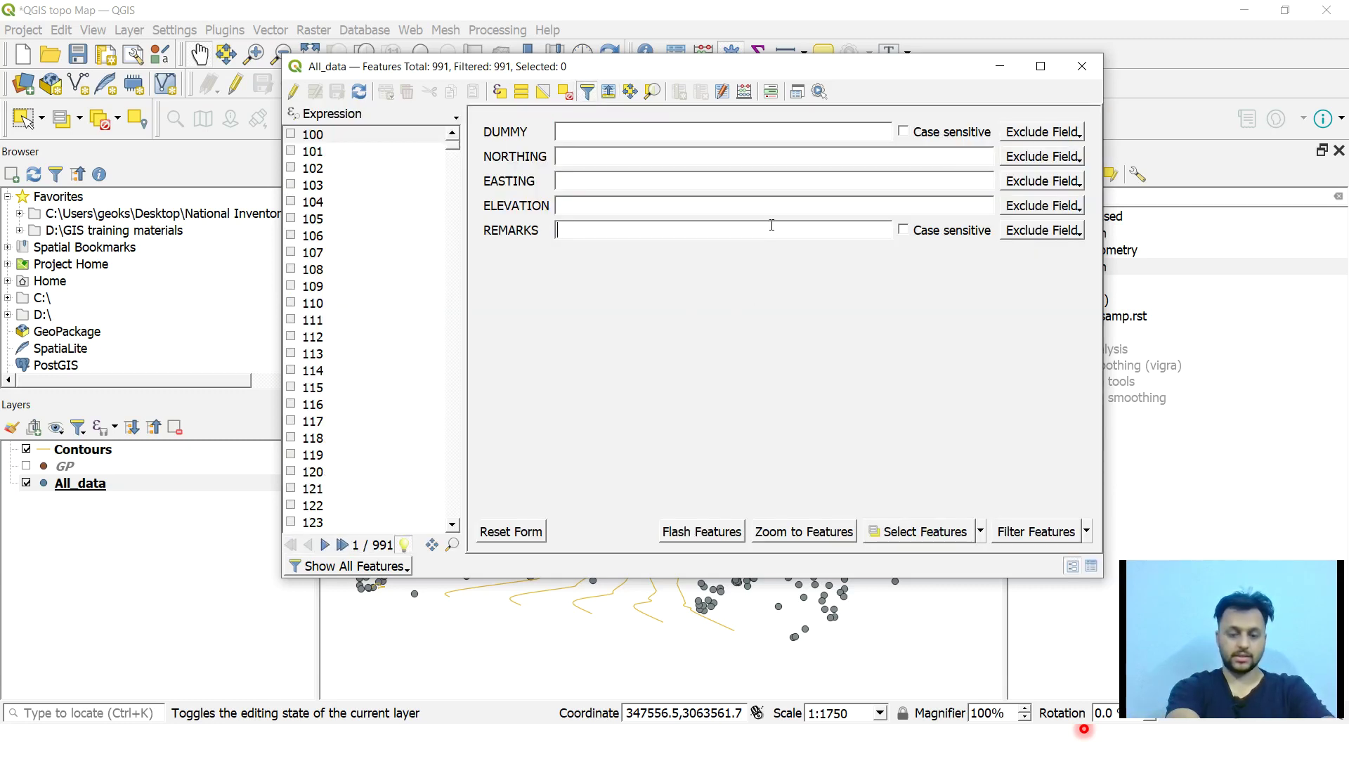
pyautogui.write('BC')
pyautogui.click(628, 248)
pyautogui.click(1075, 237)
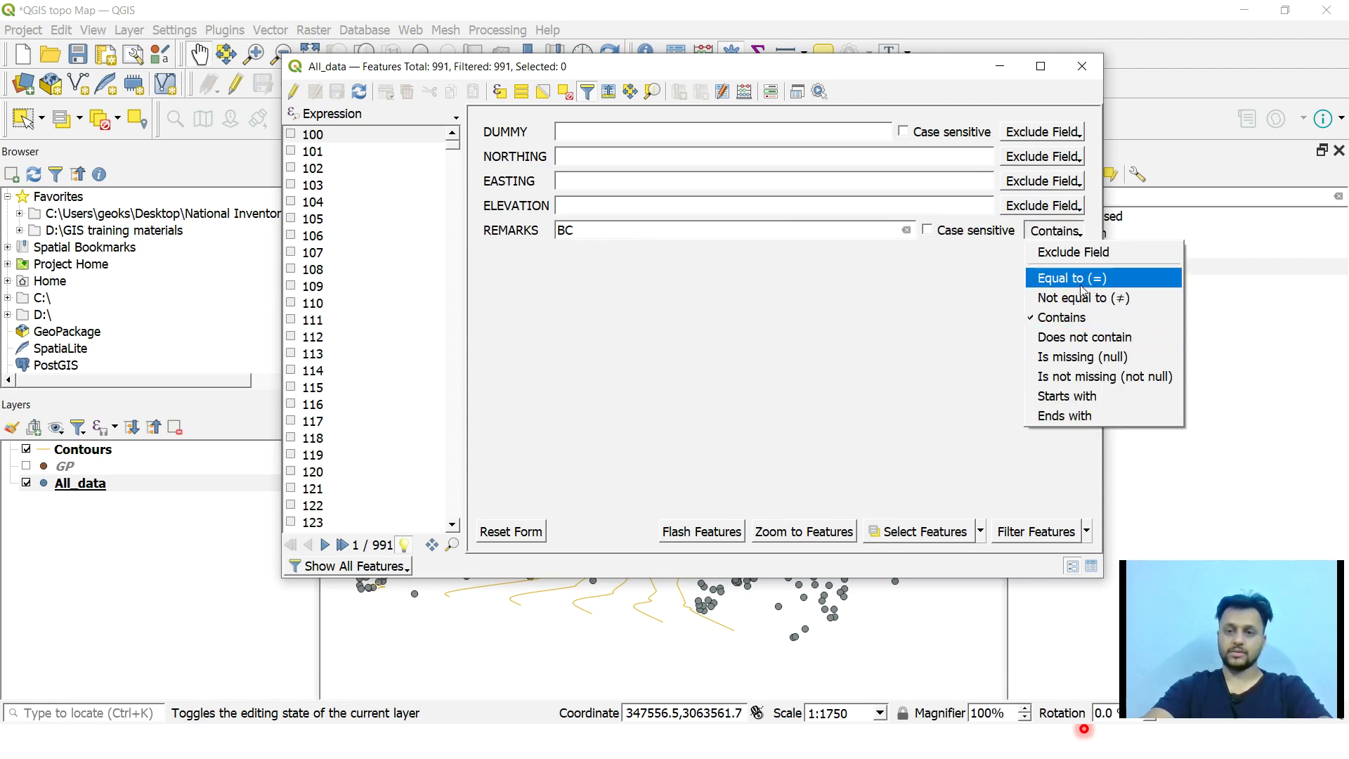
pyautogui.click(1068, 279)
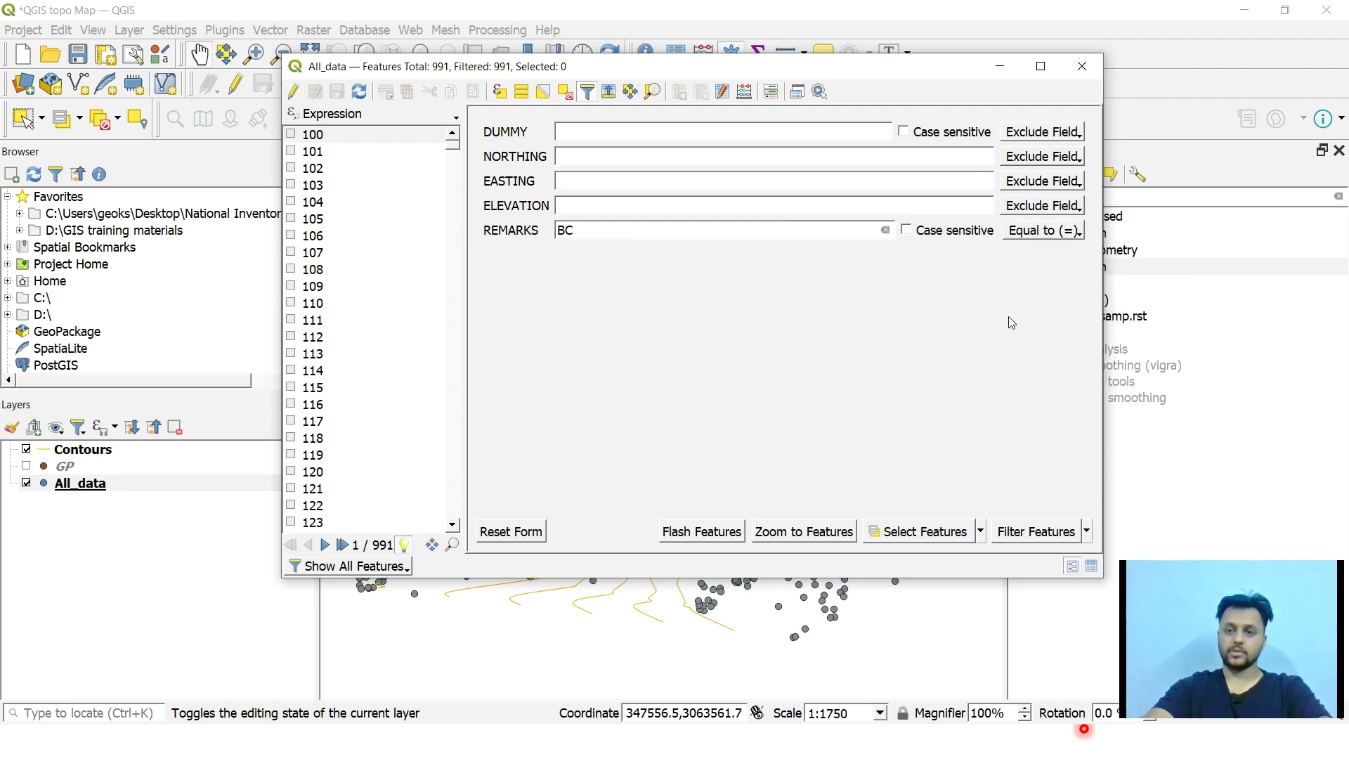
pyautogui.click(907, 535)
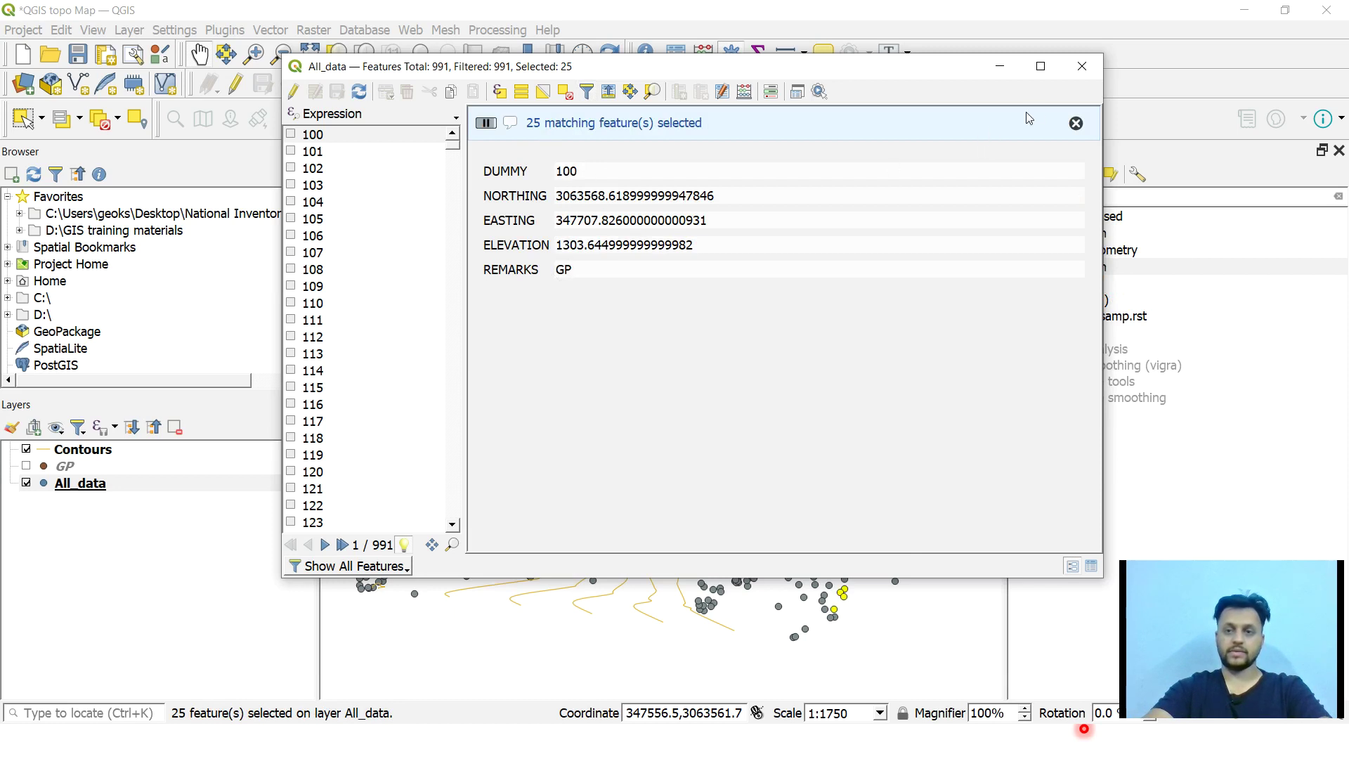
pyautogui.click(1081, 66)
# Step: Examine the selected BC points on the map up close and dismiss the layer export message
pyautogui.moveTo(822, 483); pyautogui.dragTo(778, 481)
pyautogui.scroll(1, 808, 373)
pyautogui.moveTo(807, 373)
pyautogui.mouseDown()
pyautogui.moveTo(764, 340)
pyautogui.moveTo(789, 392)
pyautogui.moveTo(783, 371)
pyautogui.mouseUp()
pyautogui.scroll(1, 816, 370)
pyautogui.click(127, 557)
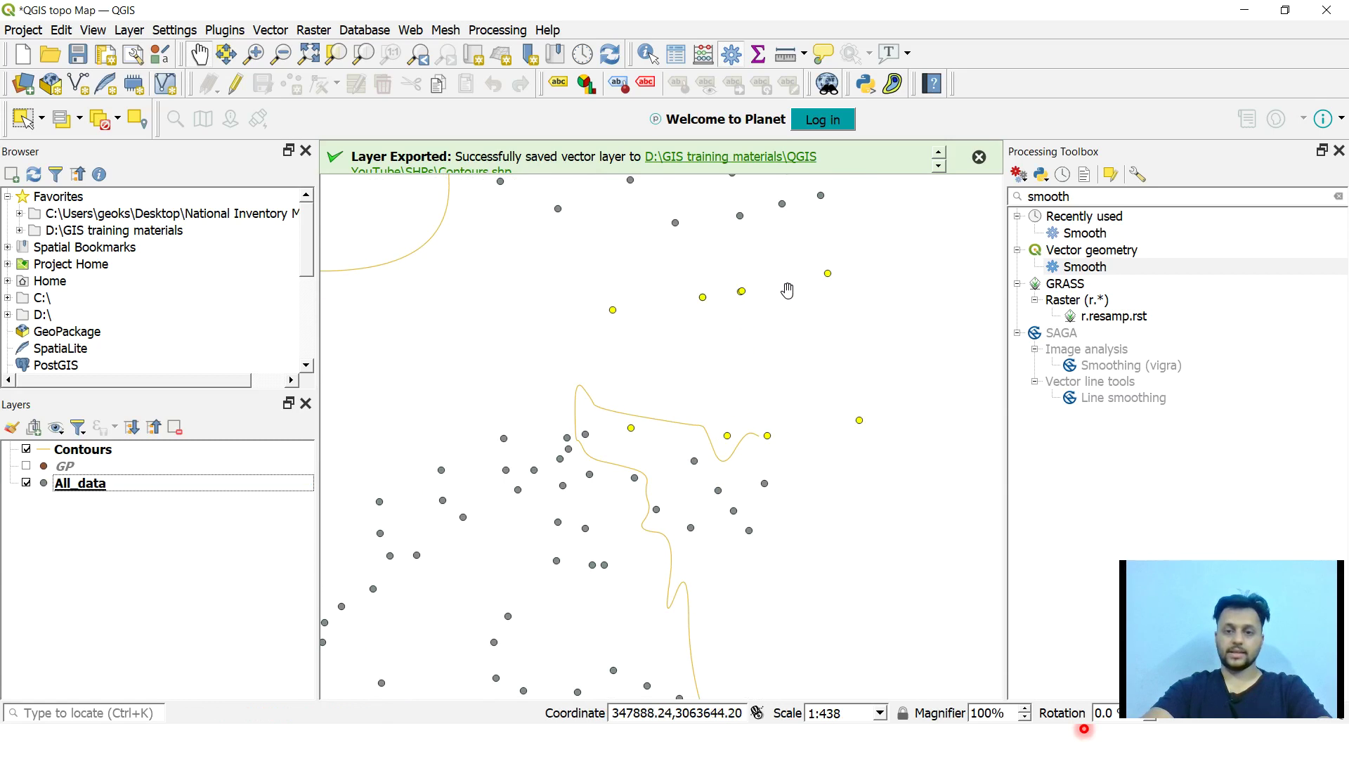
pyautogui.moveTo(777, 343); pyautogui.dragTo(759, 397)
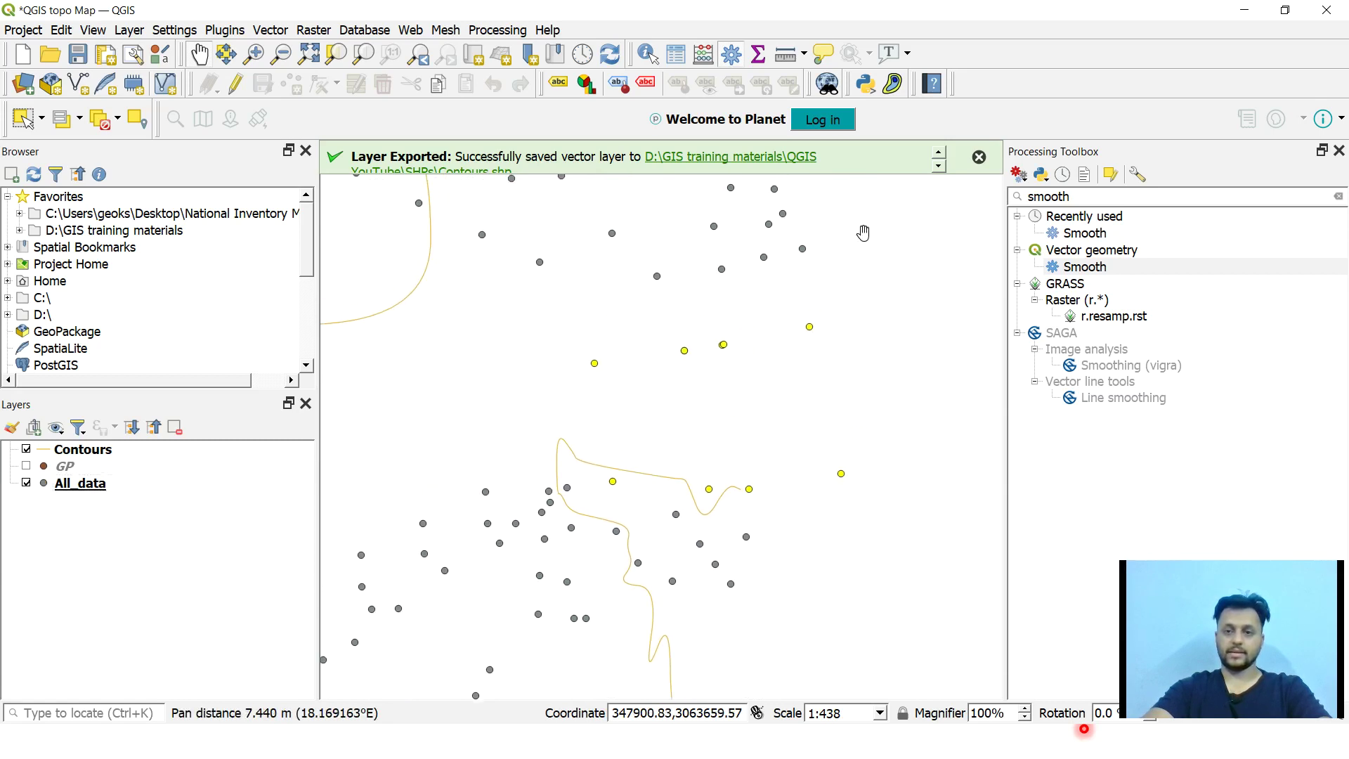
pyautogui.click(979, 157)
pyautogui.moveTo(882, 312); pyautogui.dragTo(871, 283)
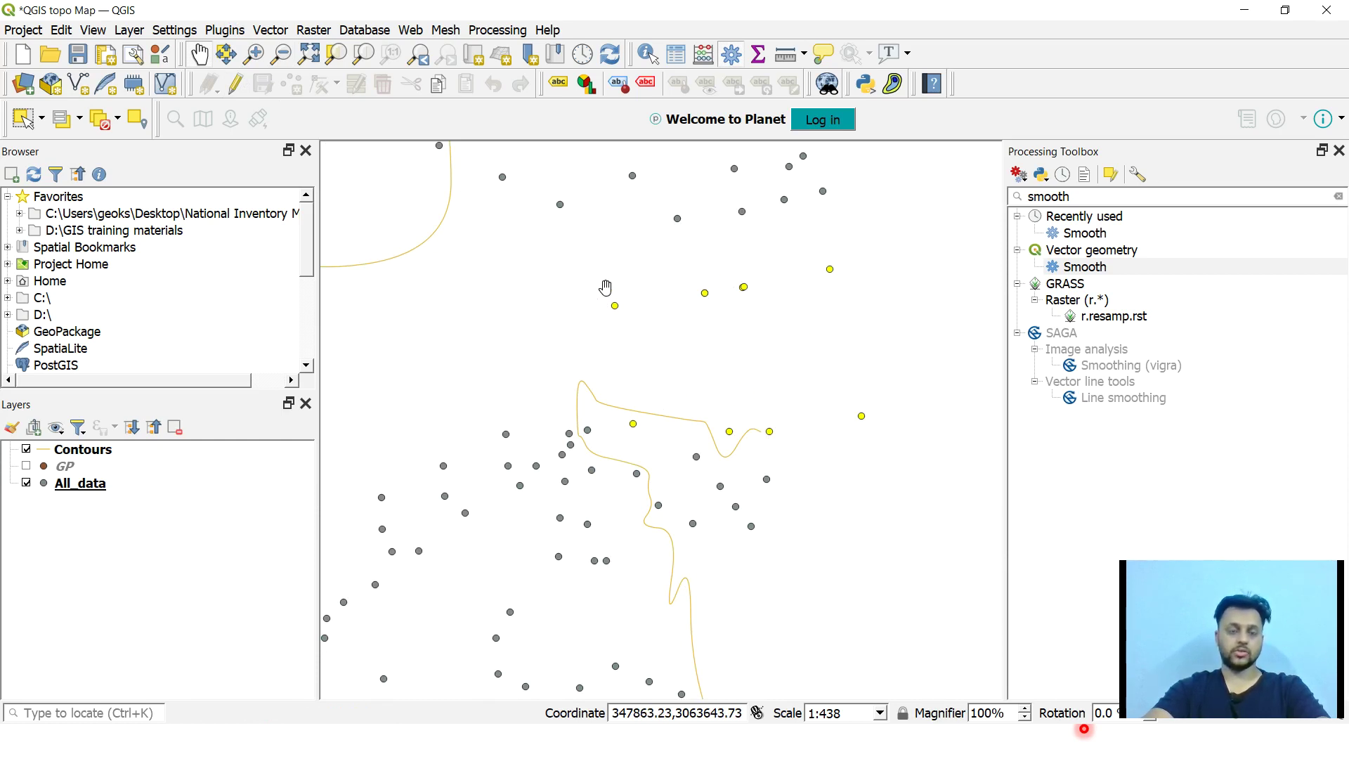
# Step: Start a new shapefile layer with the file name Building in the SHPs folder
pyautogui.click(130, 32)
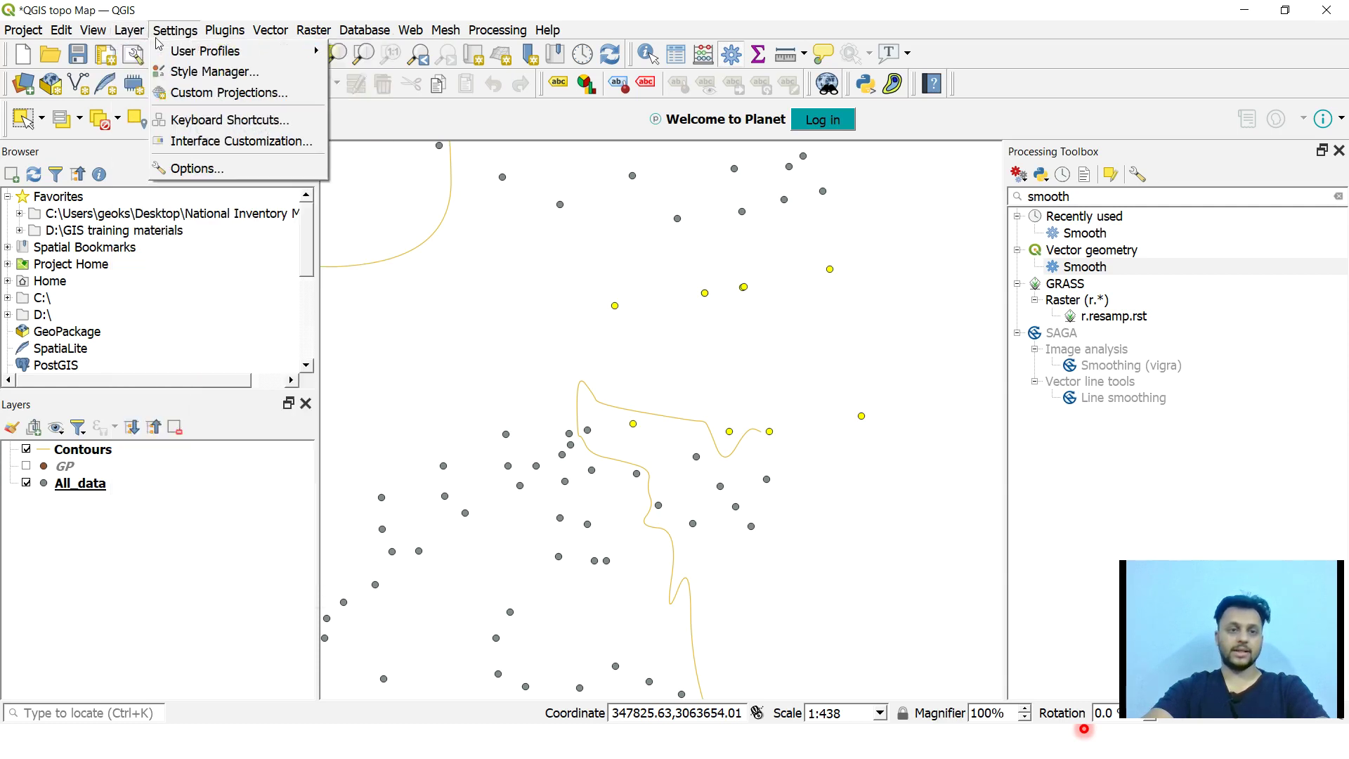
pyautogui.moveTo(224, 96)
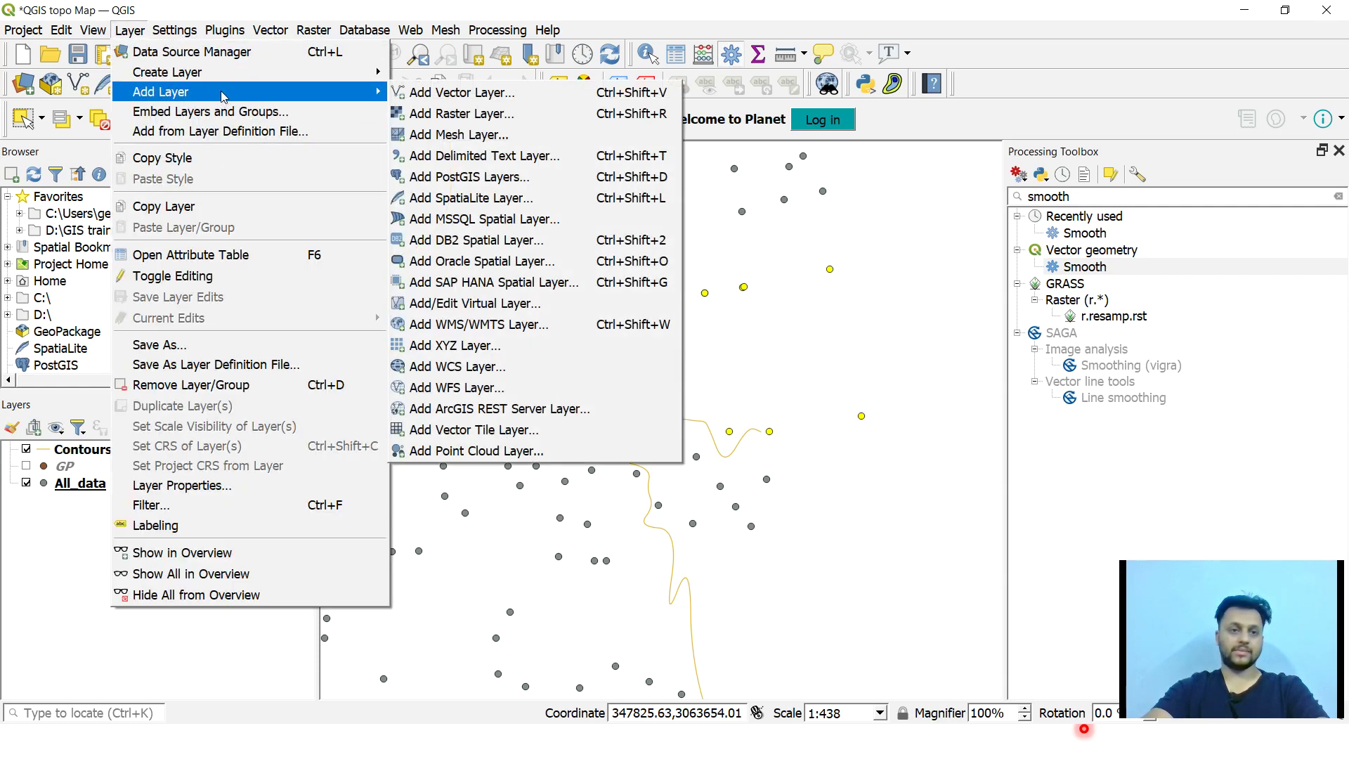
pyautogui.moveTo(171, 80)
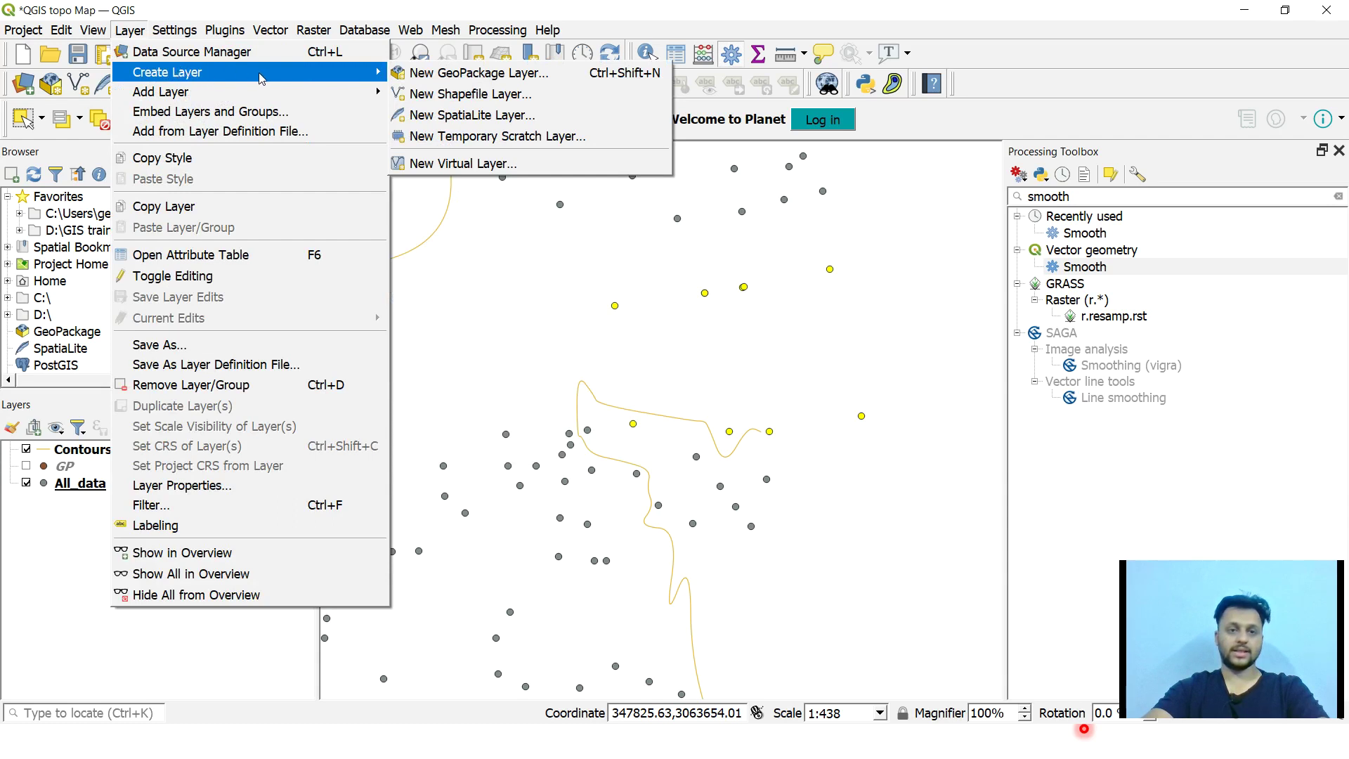
pyautogui.click(517, 102)
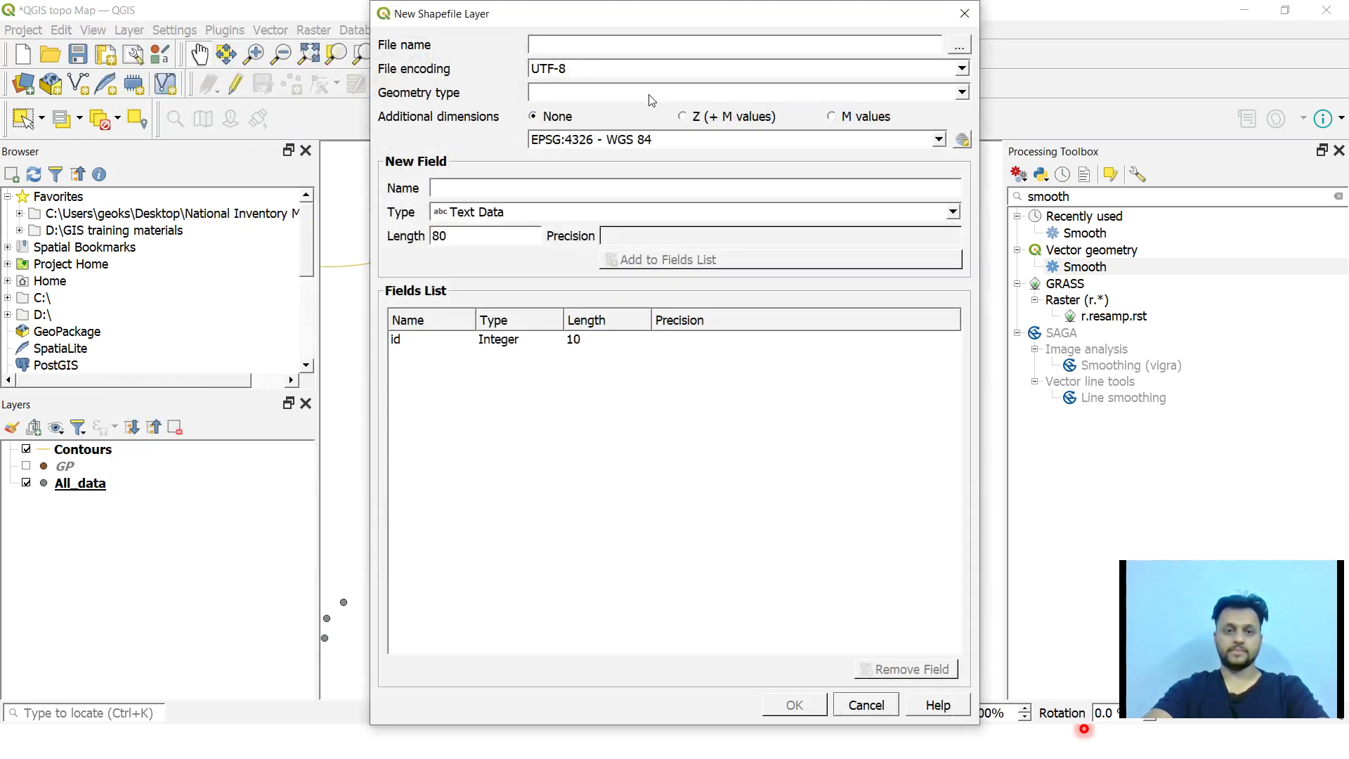
pyautogui.click(959, 45)
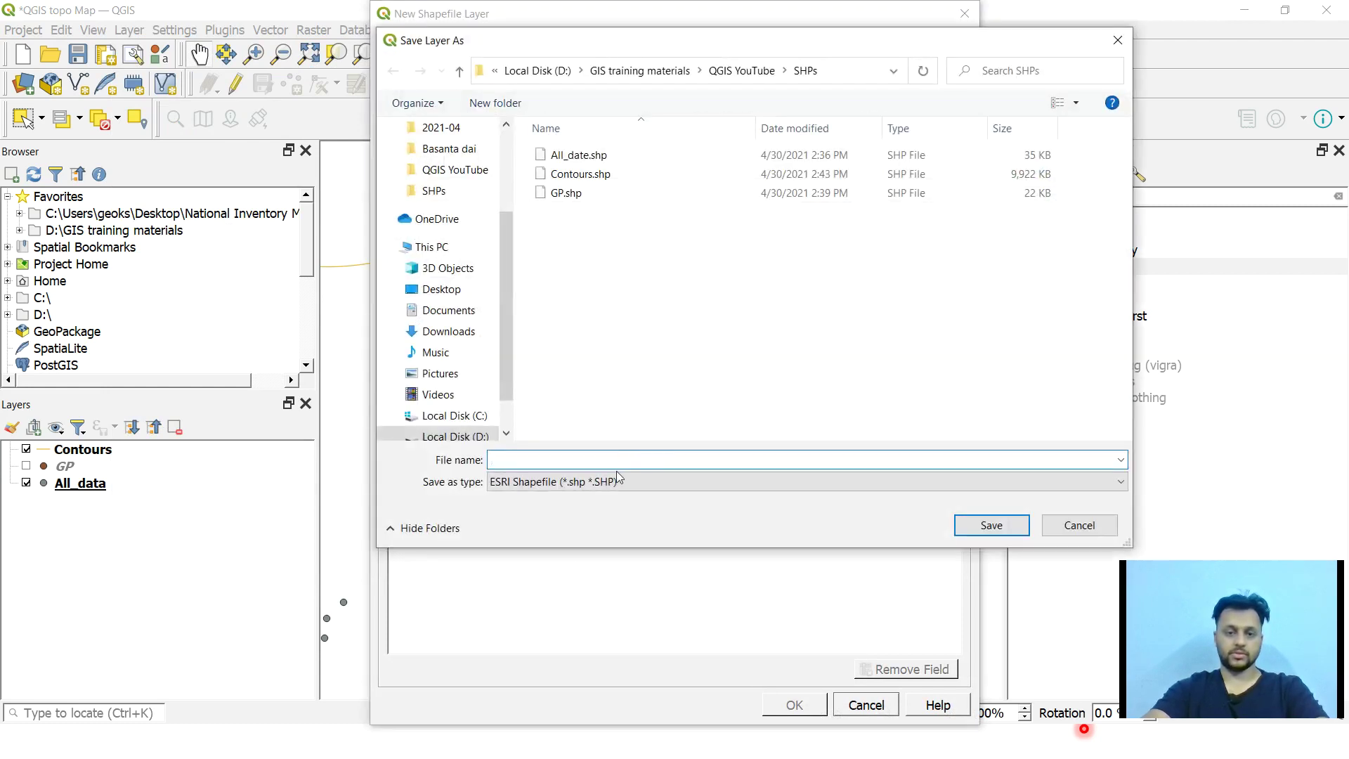
pyautogui.write('Building')
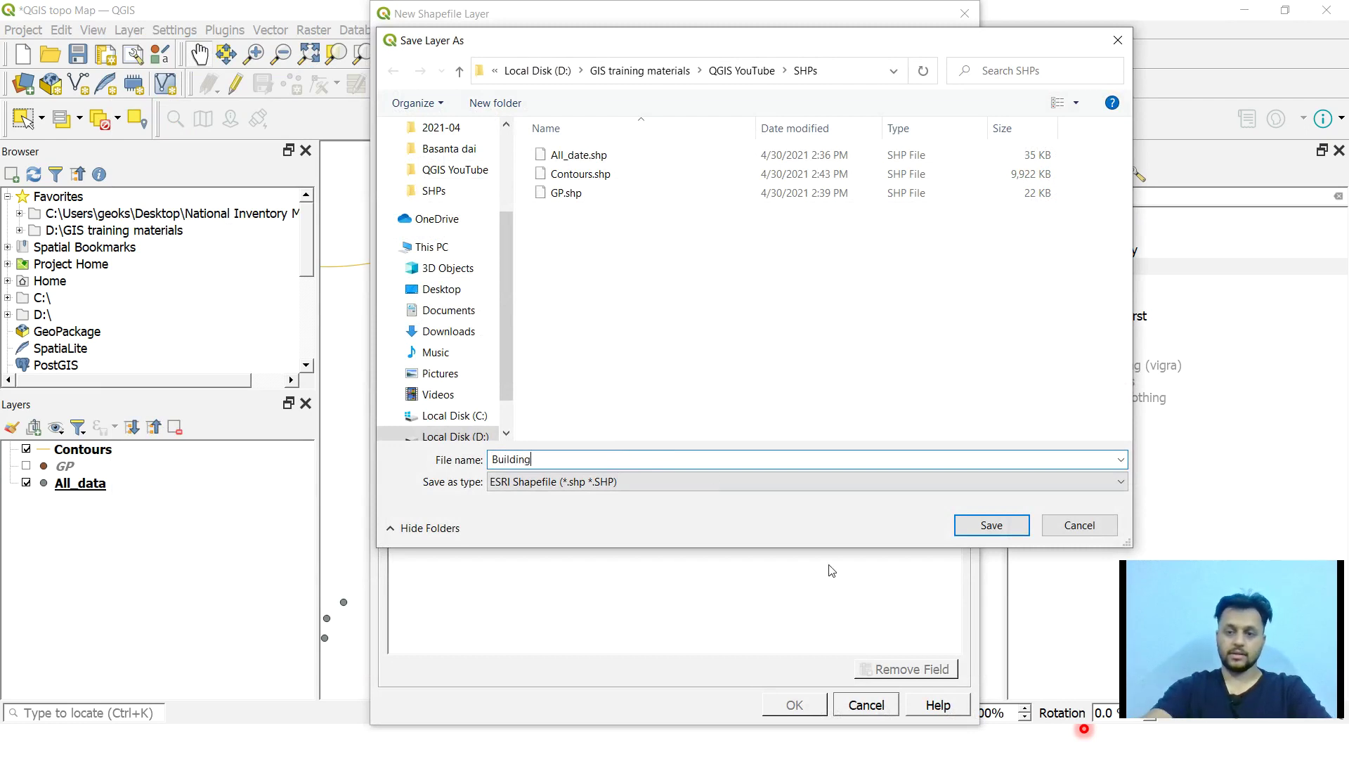
pyautogui.click(990, 526)
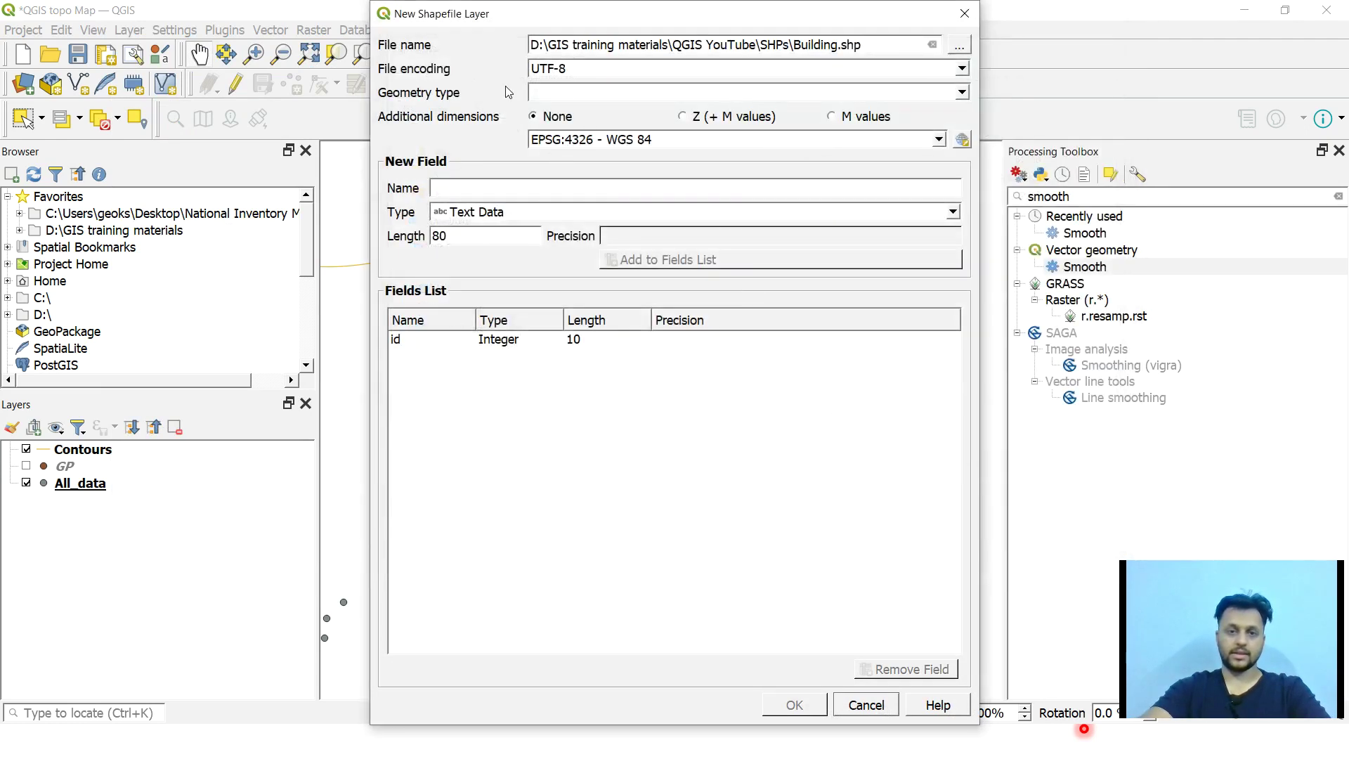
# Step: Create the Building layer with Polygon geometry and the project CRS EPSG:32645 - WGS 84 / UTM zone 45N
pyautogui.click(965, 97)
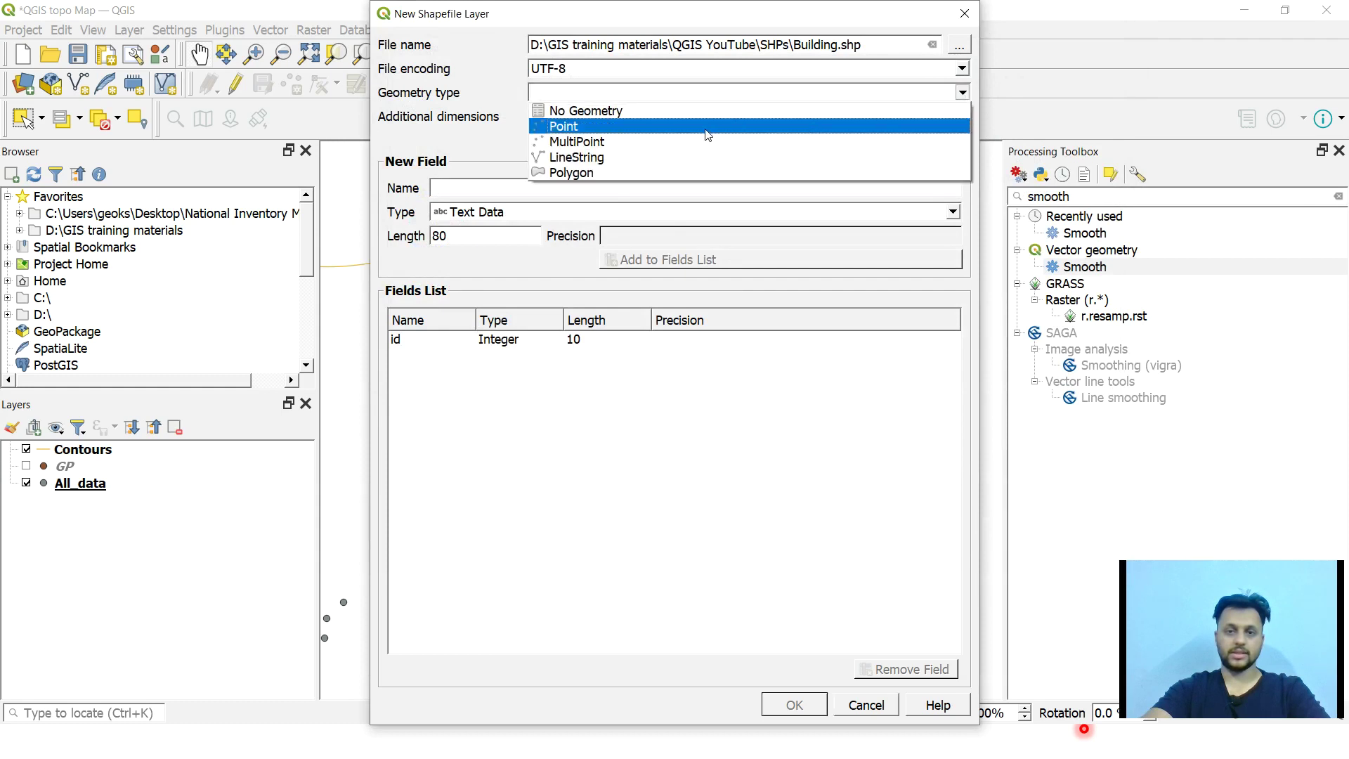
pyautogui.click(589, 176)
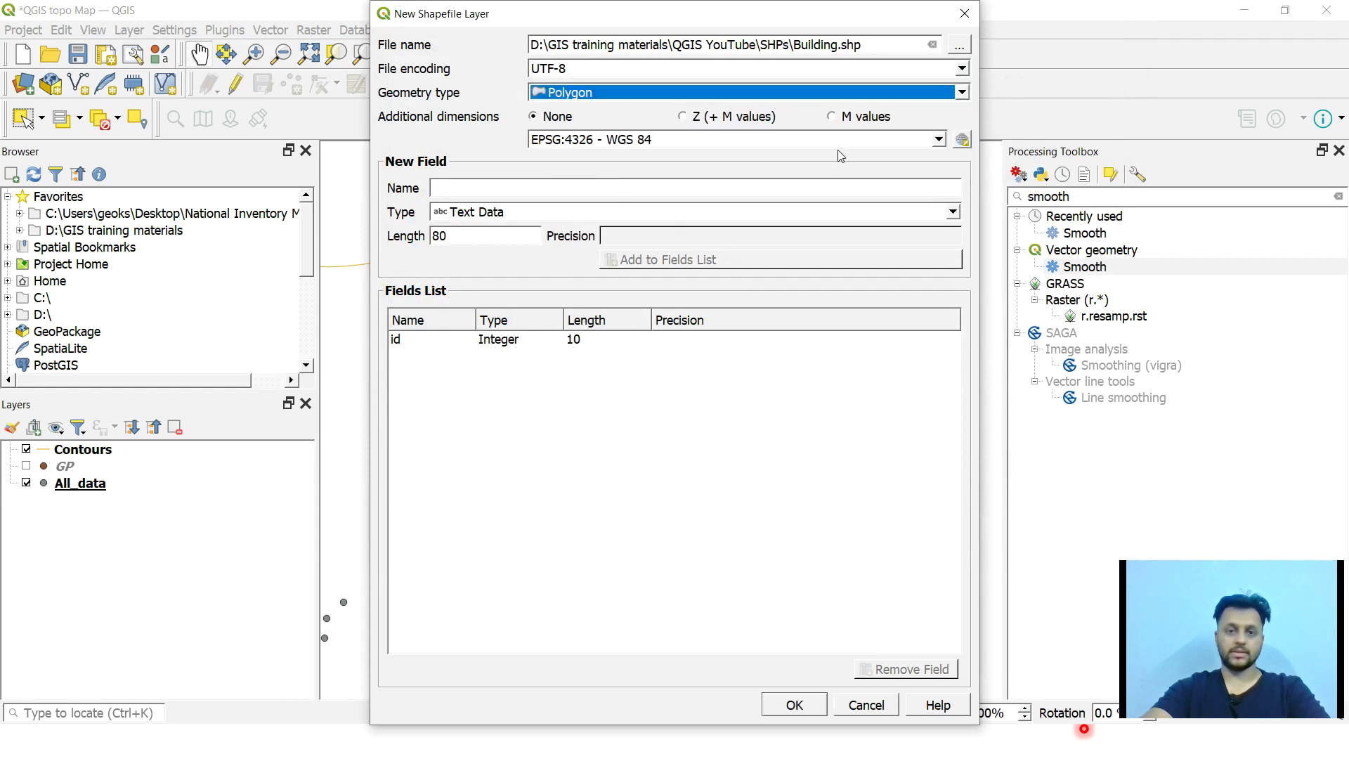
pyautogui.click(939, 141)
pyautogui.click(939, 141)
pyautogui.click(939, 141)
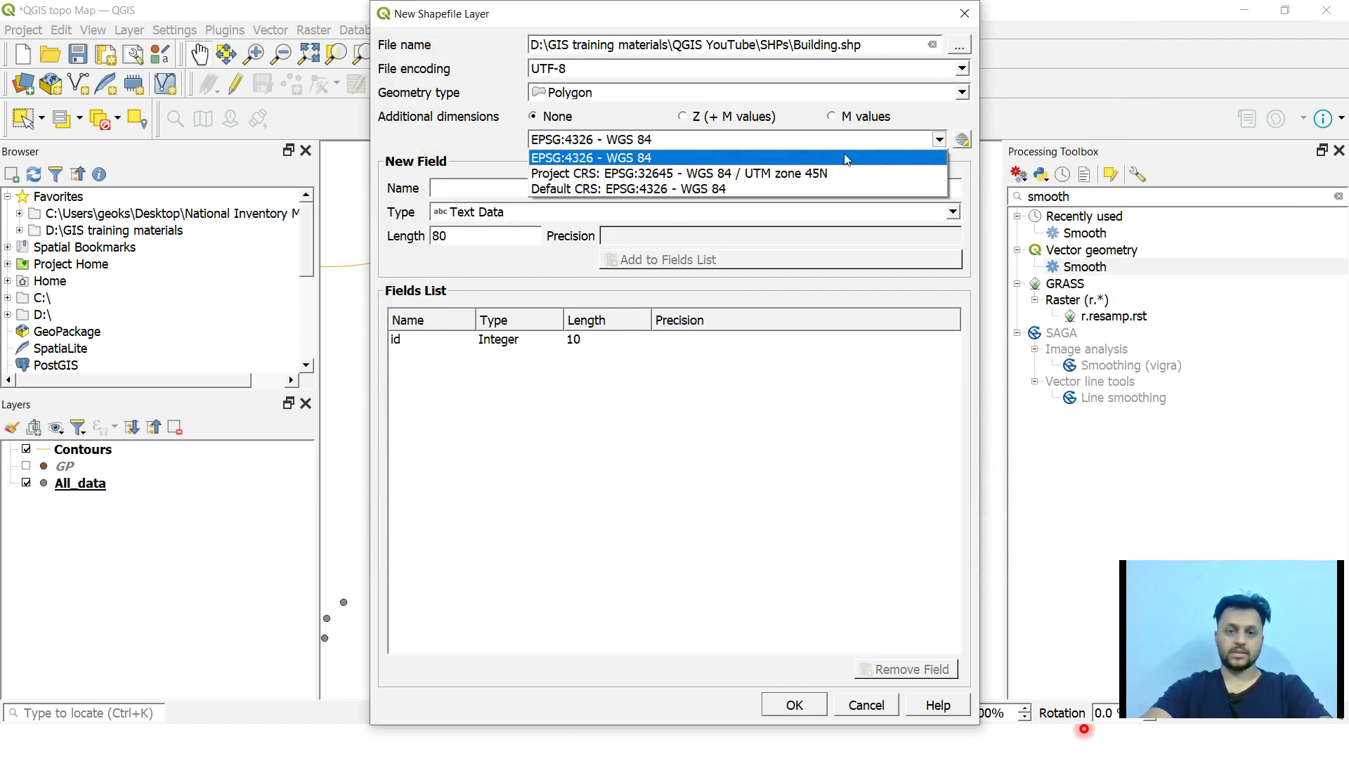
pyautogui.click(630, 174)
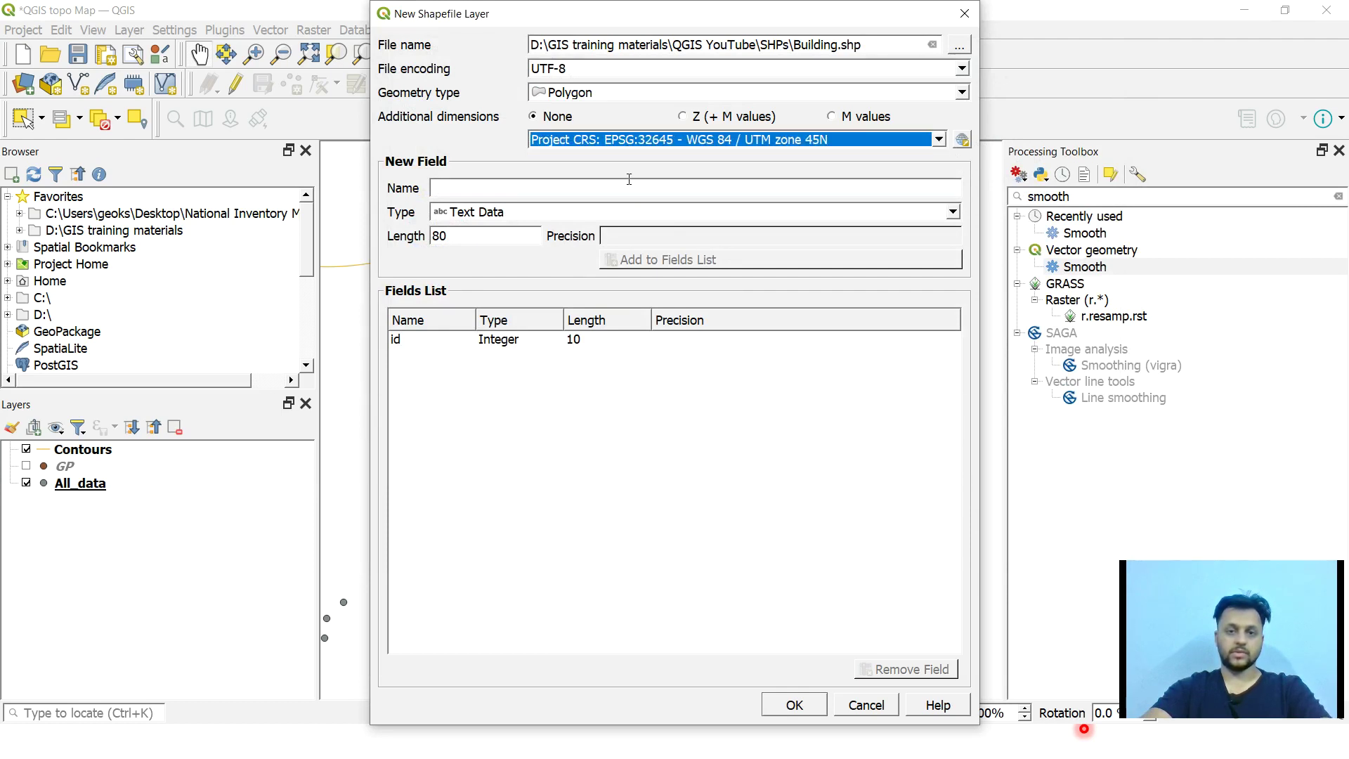
pyautogui.click(723, 421)
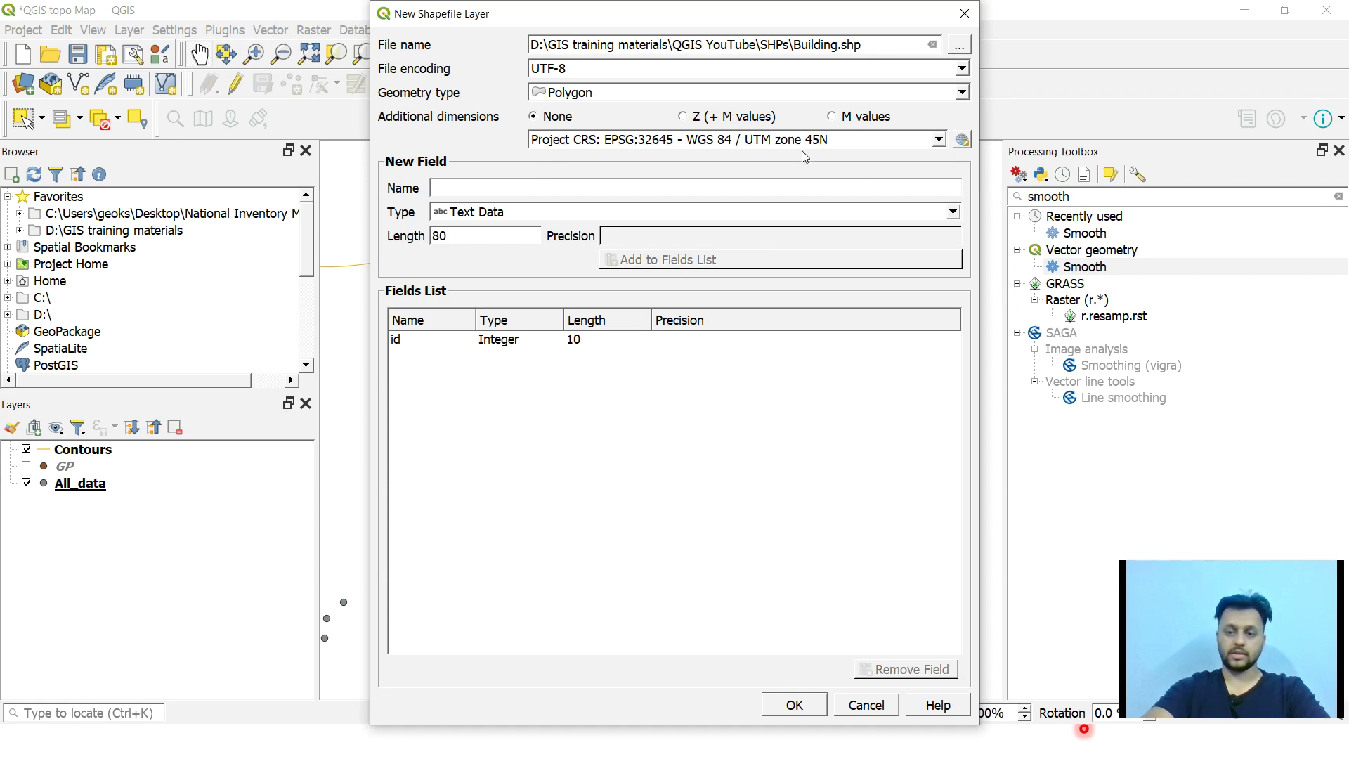
pyautogui.click(792, 705)
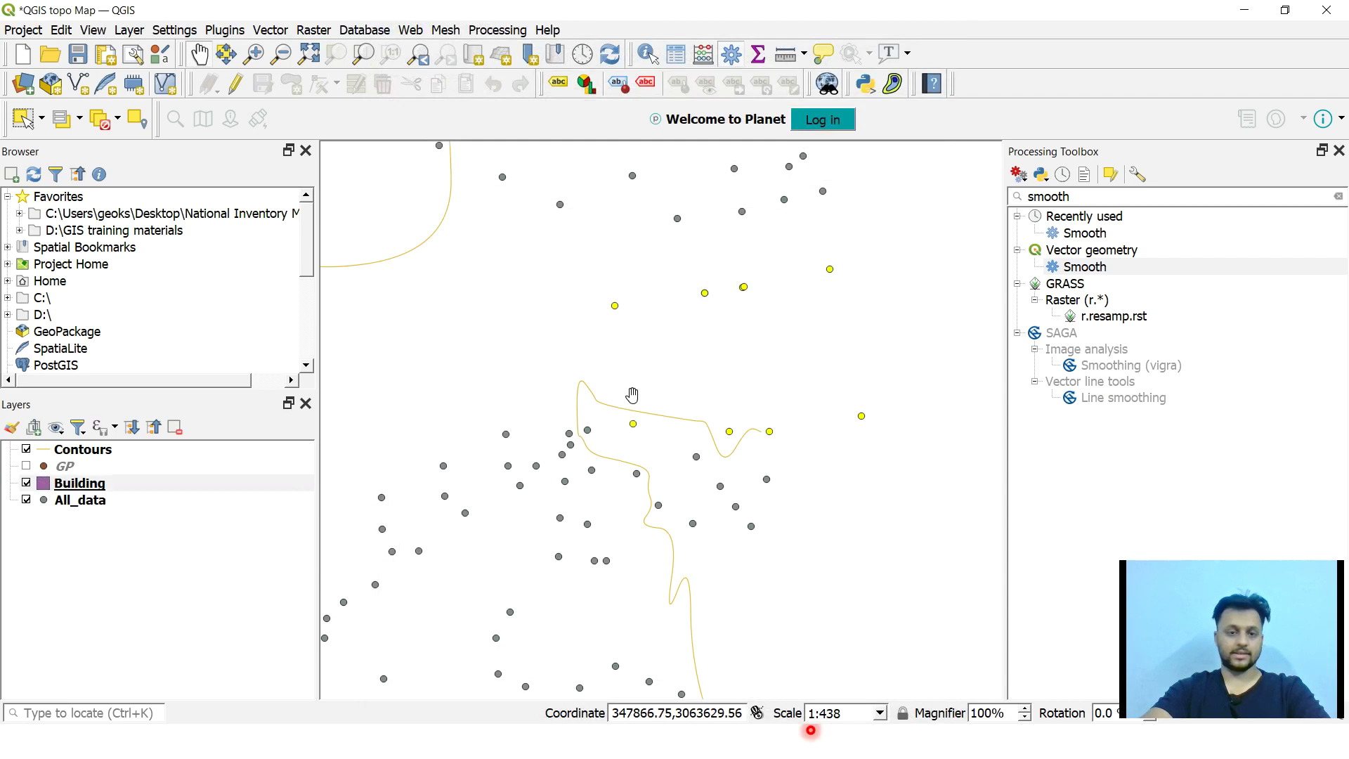
# Step: Turn on editing for the Building layer and activate the Add Polygon Feature tool
pyautogui.click(75, 484)
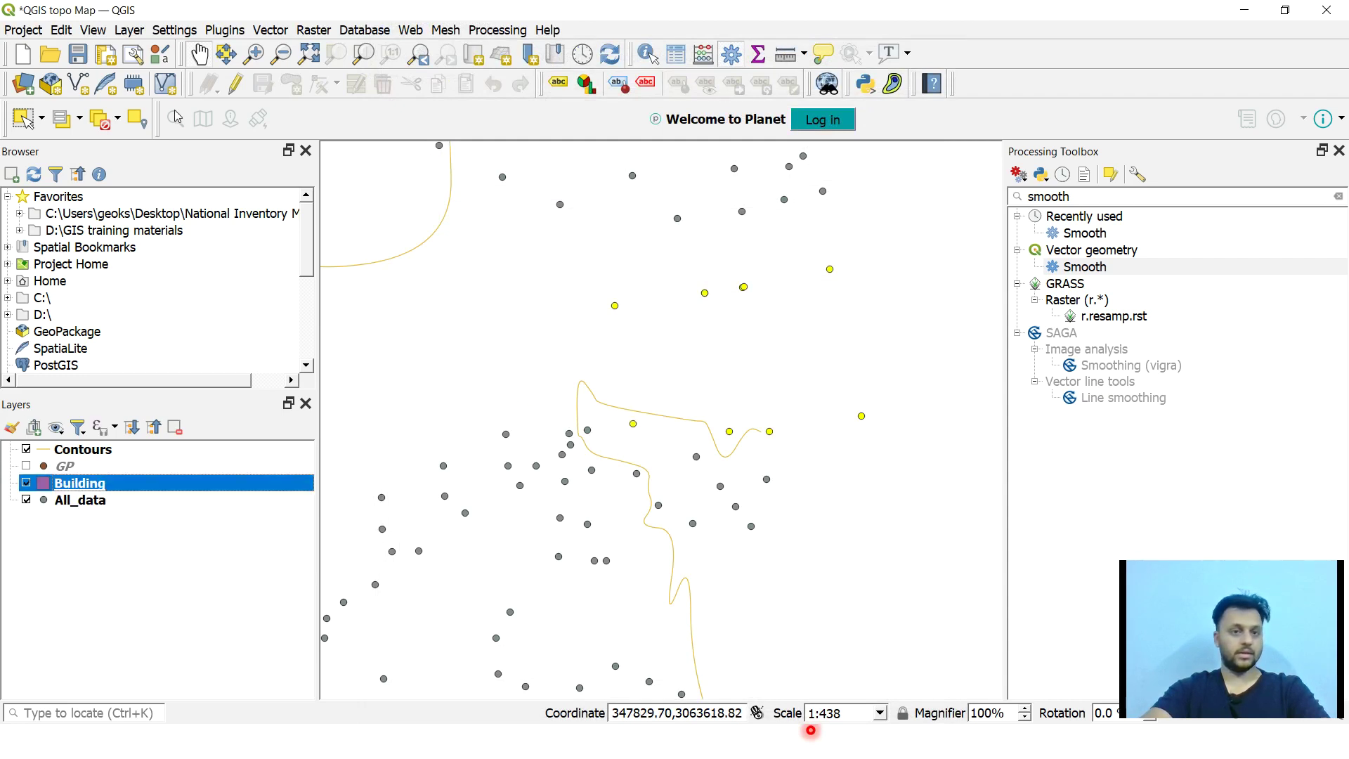
pyautogui.click(131, 554)
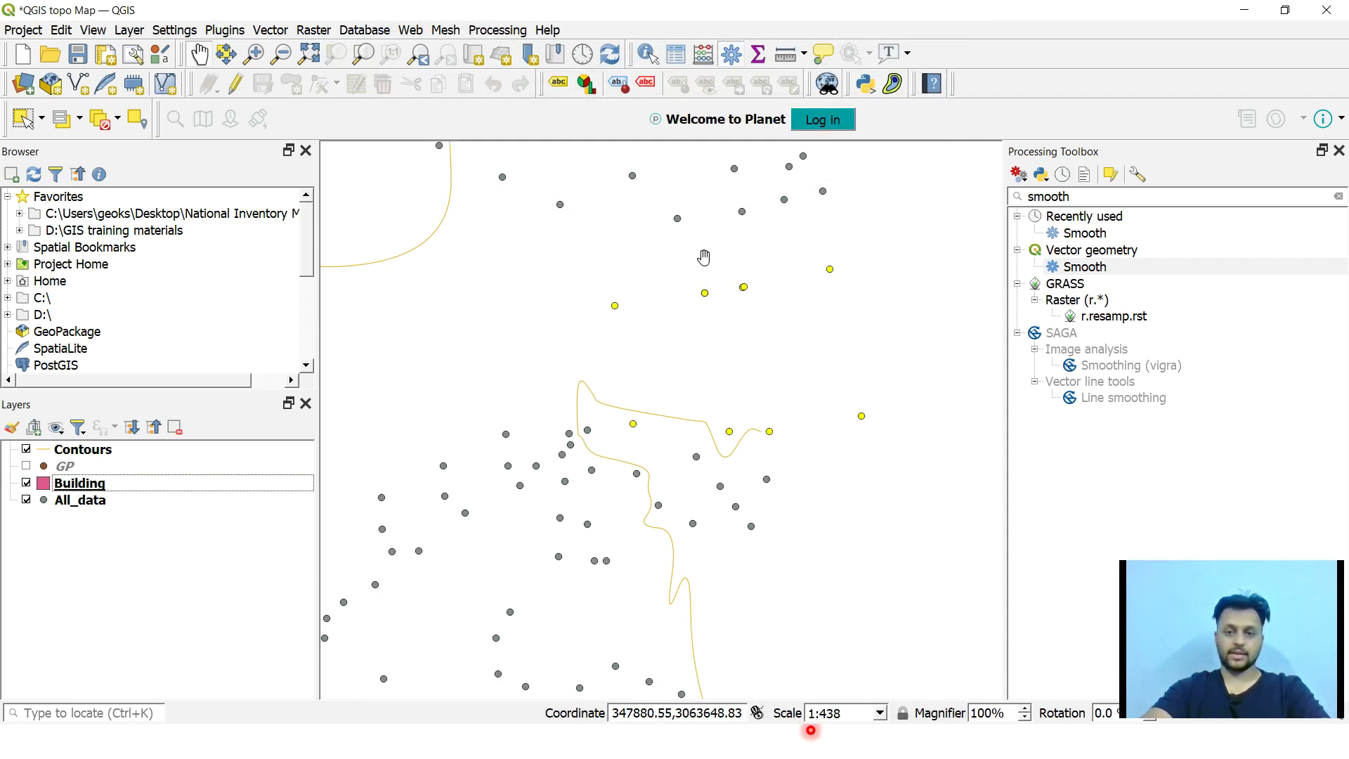
pyautogui.click(76, 494)
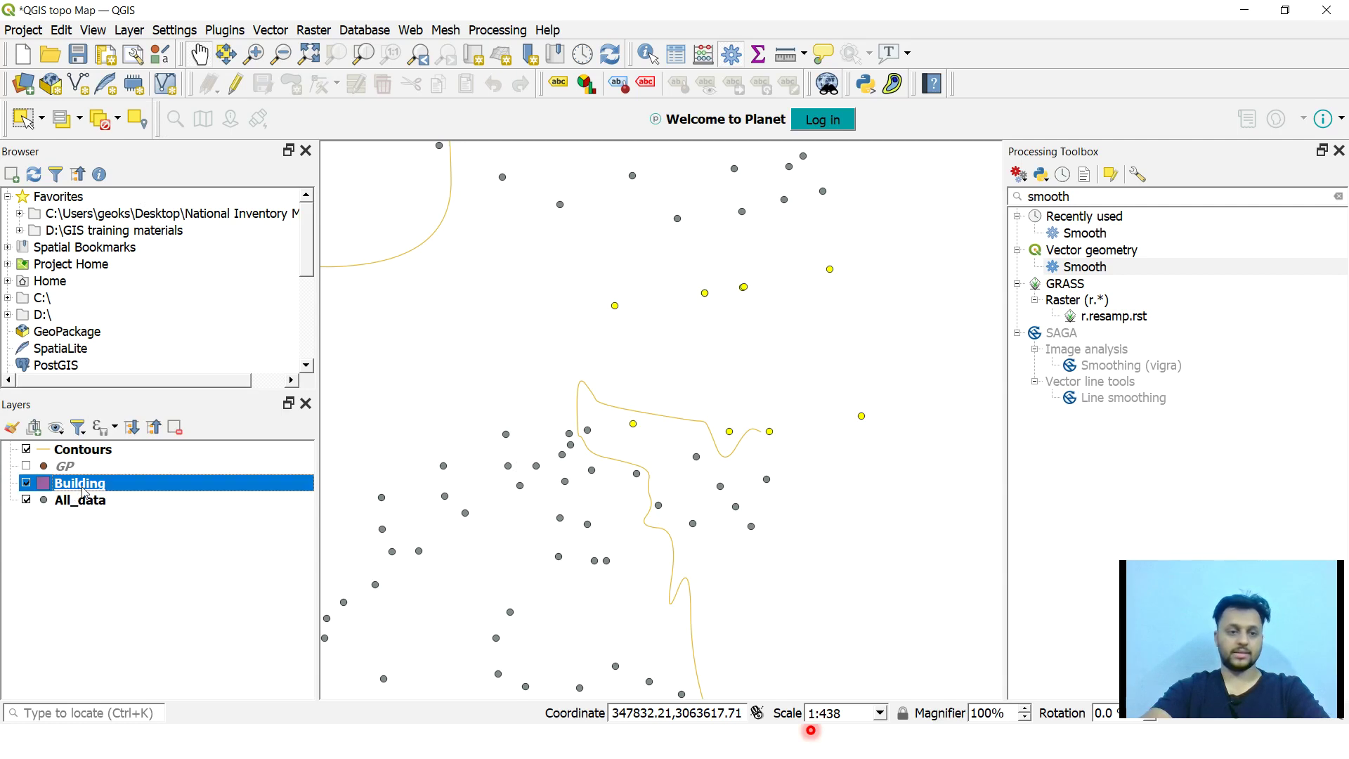
pyautogui.rightClick(83, 491)
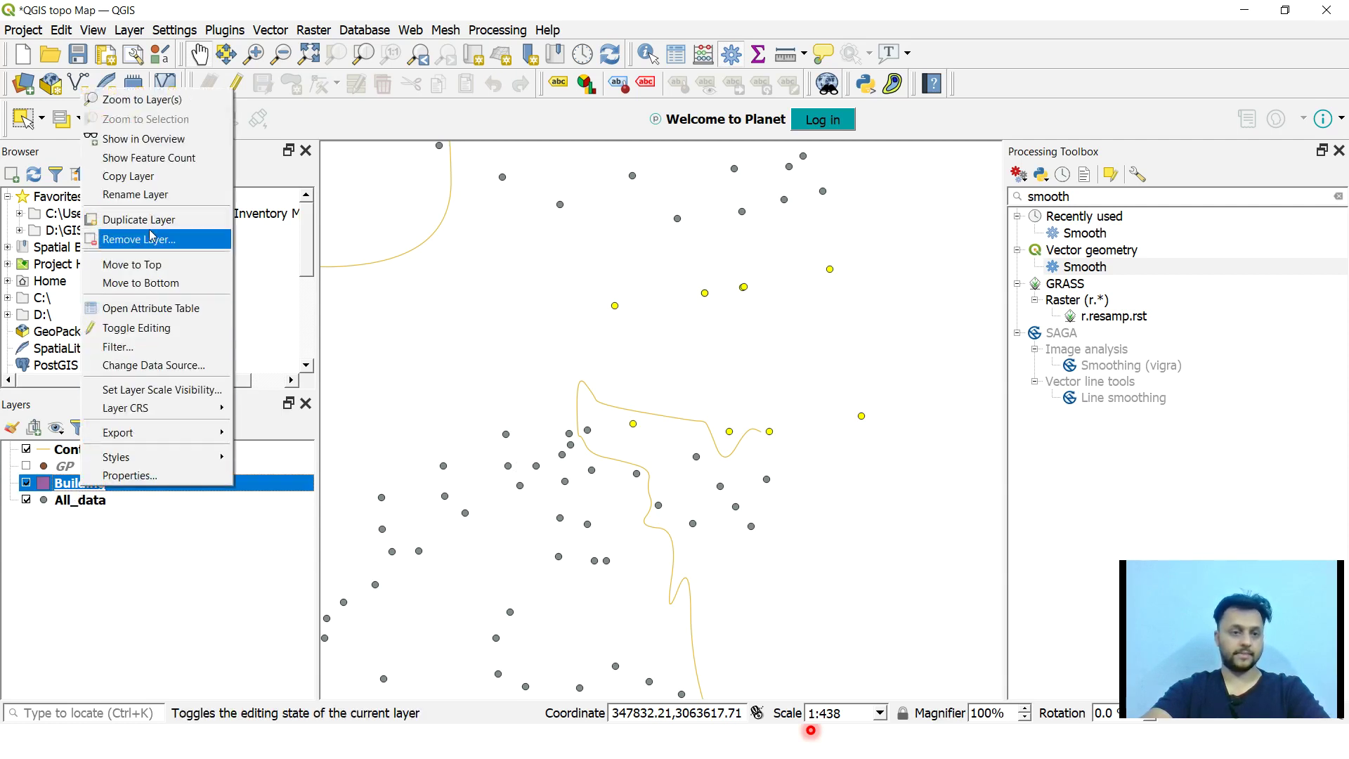
pyautogui.click(144, 329)
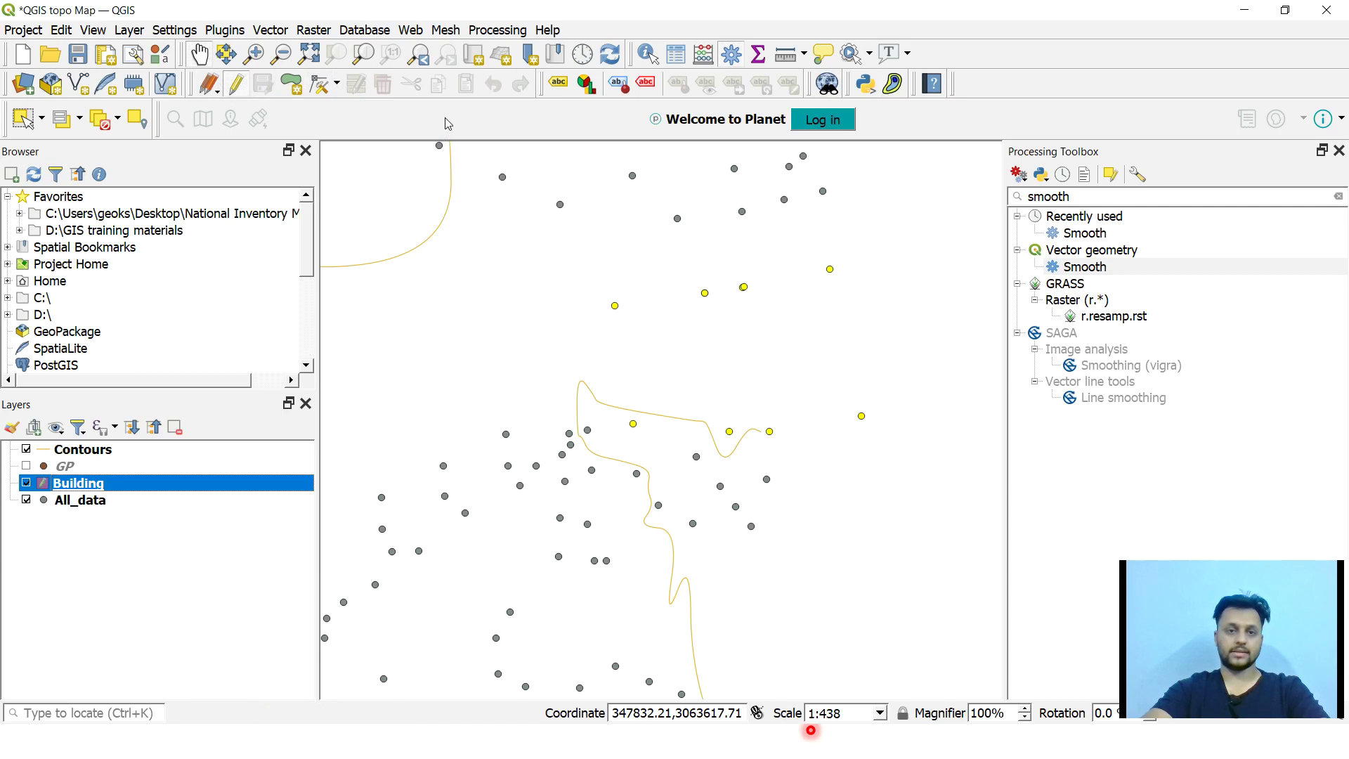
pyautogui.rightClick(410, 115)
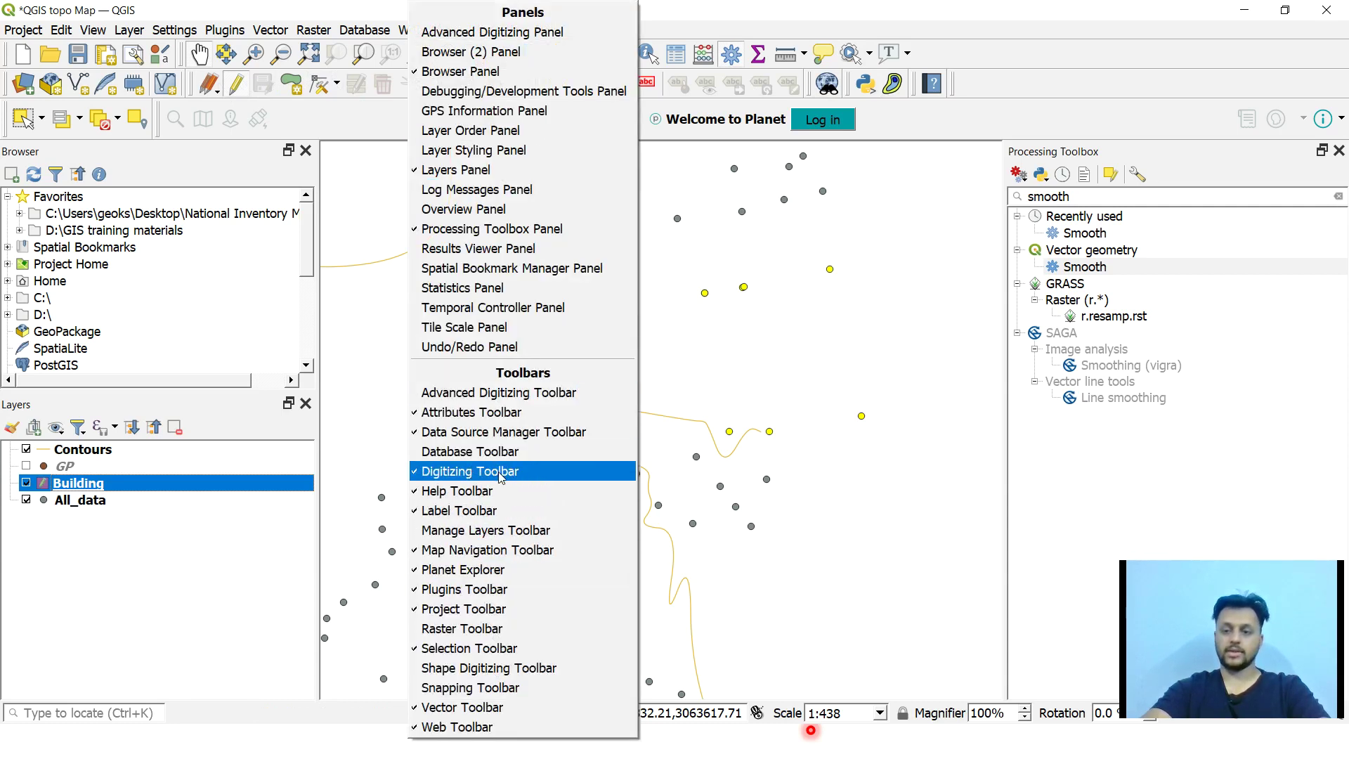
pyautogui.click(364, 126)
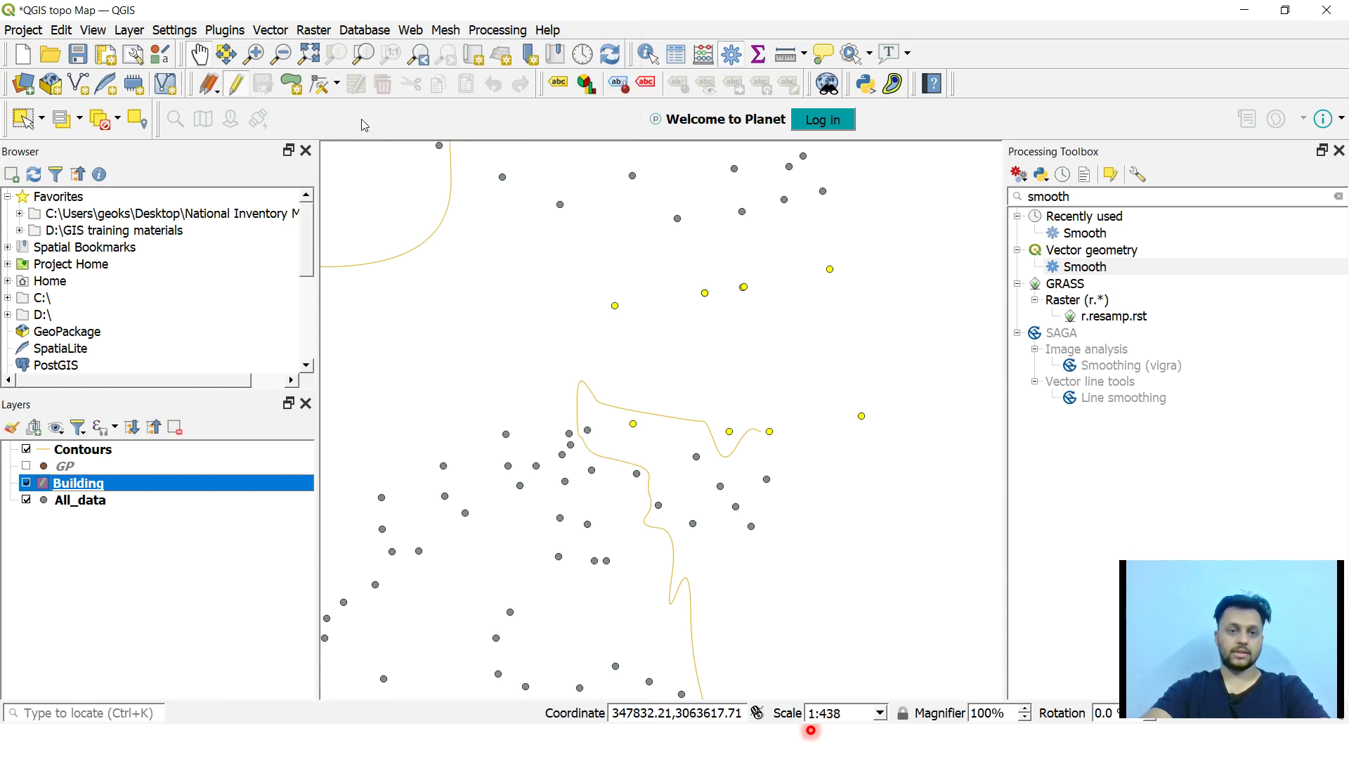
pyautogui.click(292, 86)
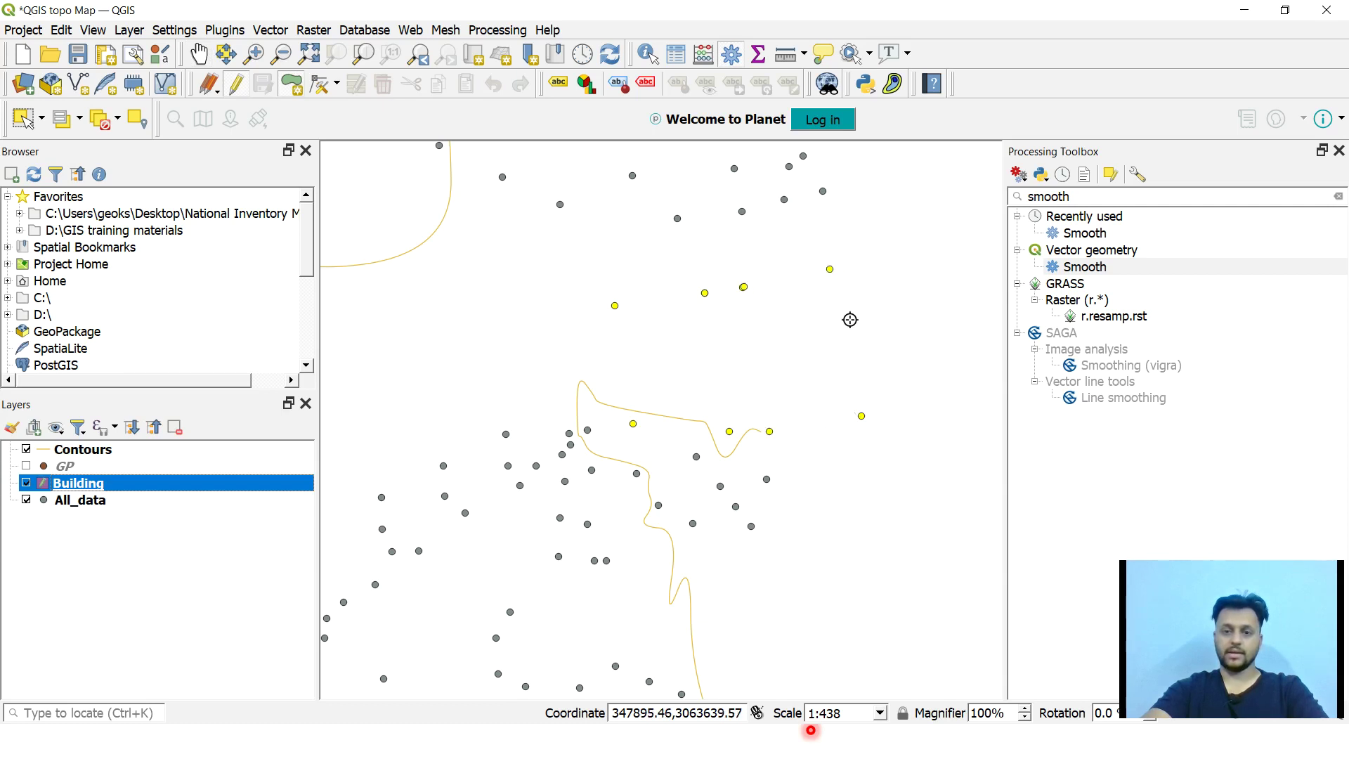
# Step: Open the project snapping options and switch the snapping mode from all layers to Advanced Configuration
pyautogui.scroll(1, 840, 287)
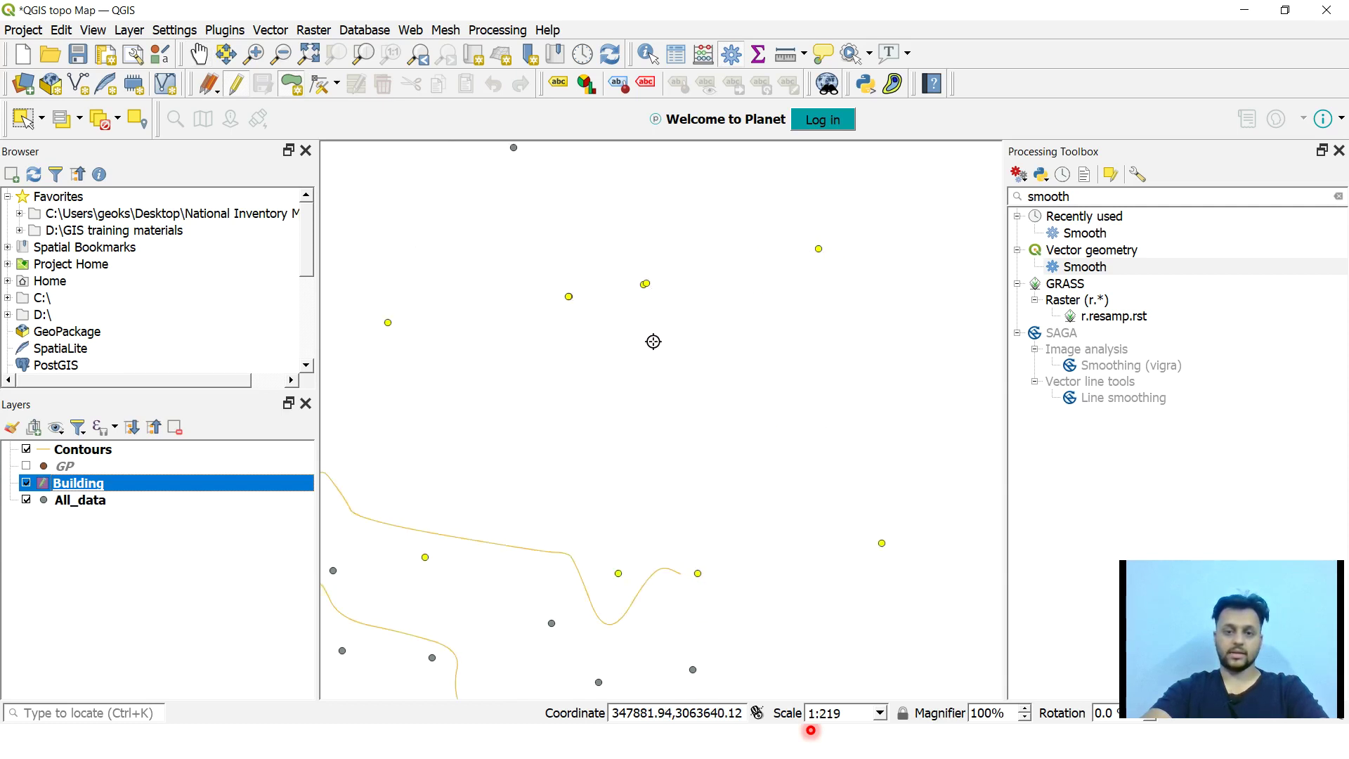
pyautogui.click(29, 30)
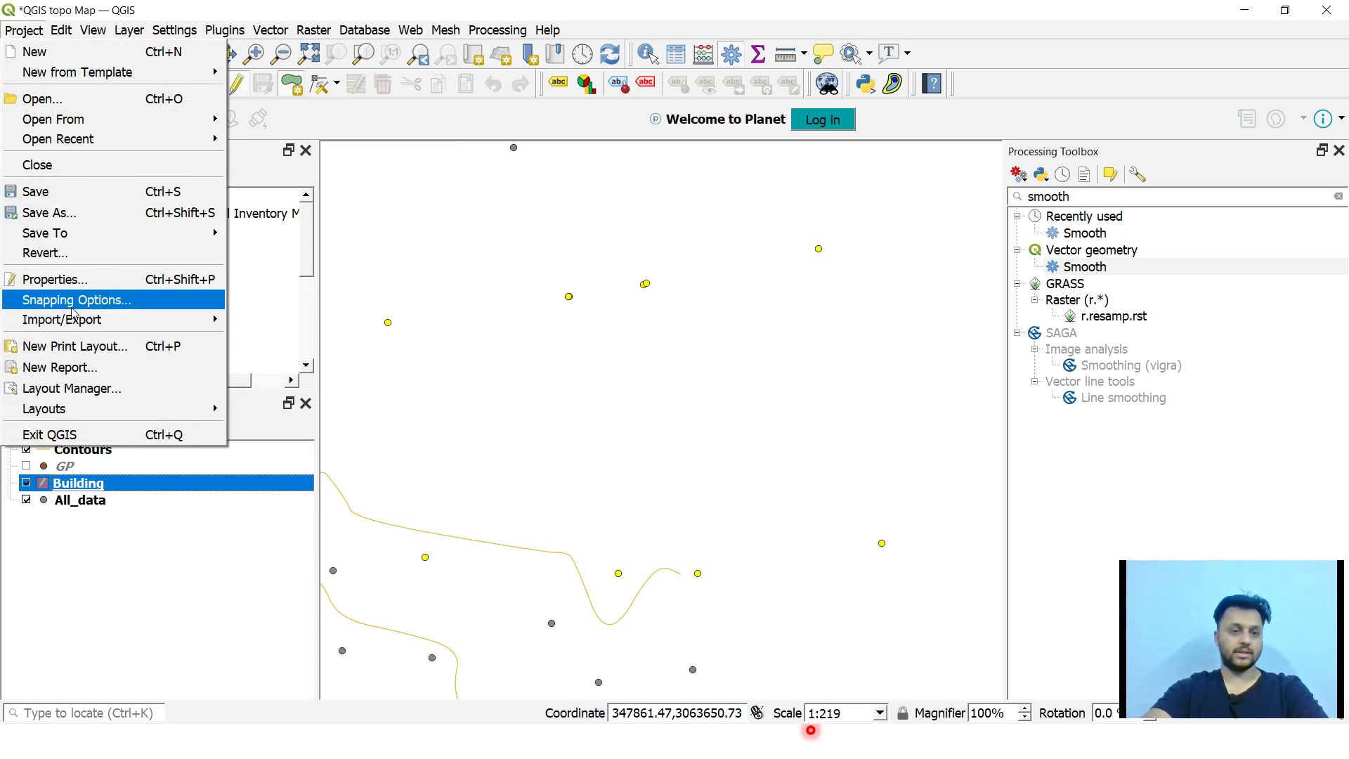
pyautogui.click(89, 311)
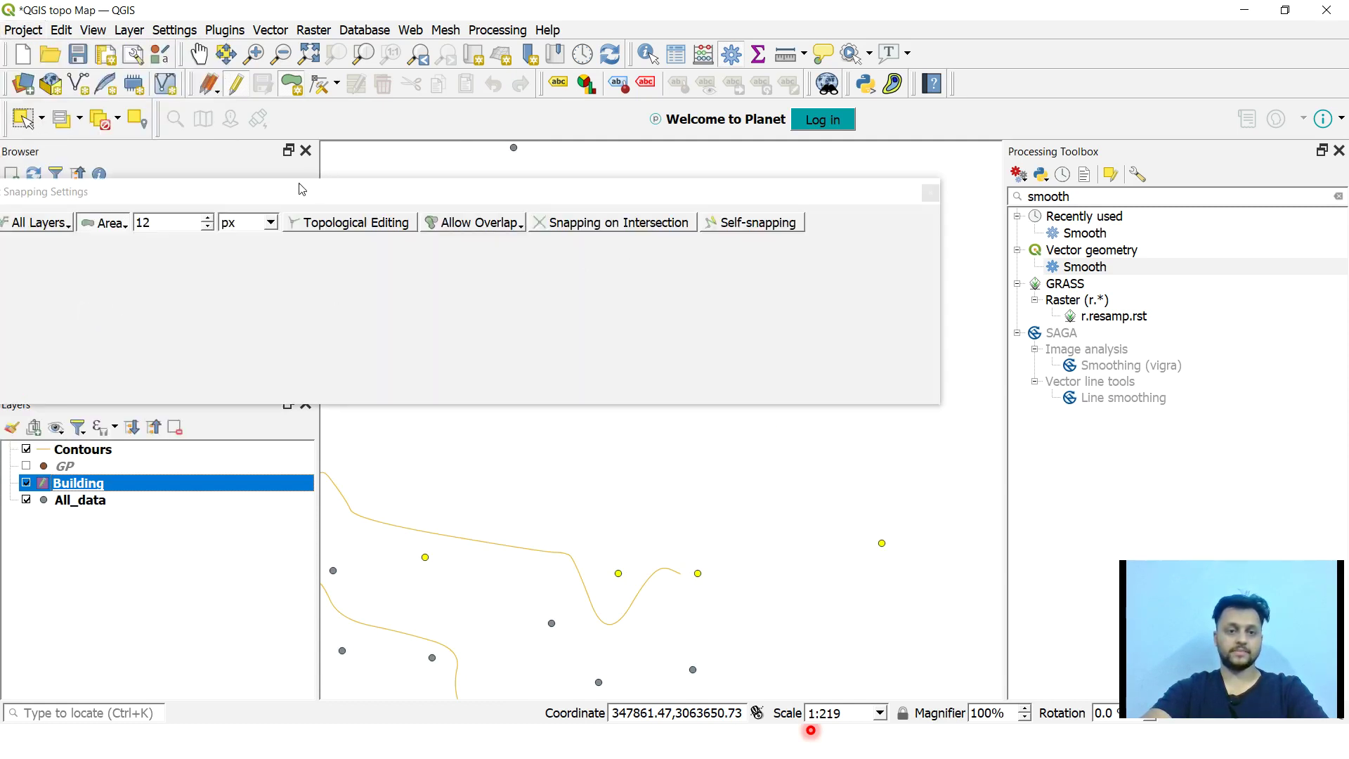
pyautogui.moveTo(306, 189); pyautogui.dragTo(551, 178)
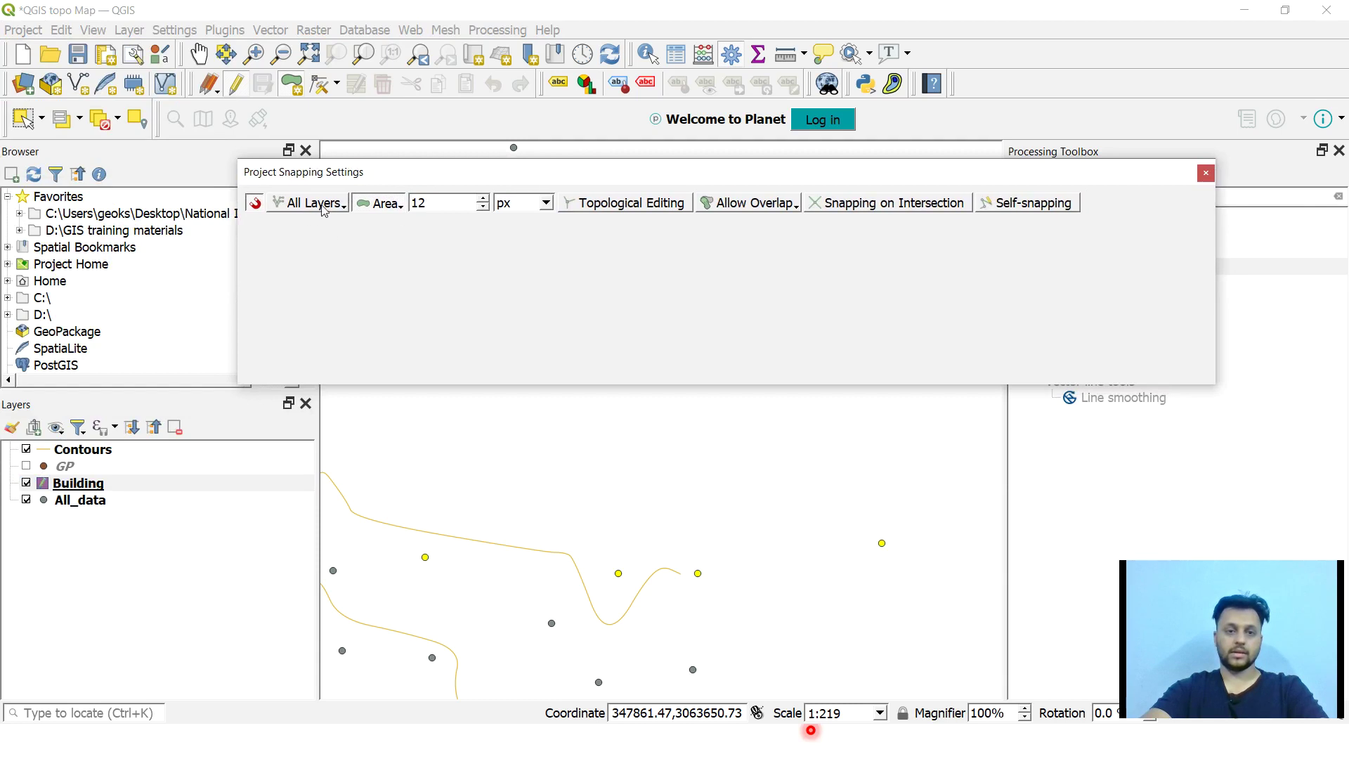
pyautogui.click(258, 203)
pyautogui.click(258, 203)
pyautogui.click(314, 204)
pyautogui.click(357, 229)
pyautogui.click(397, 208)
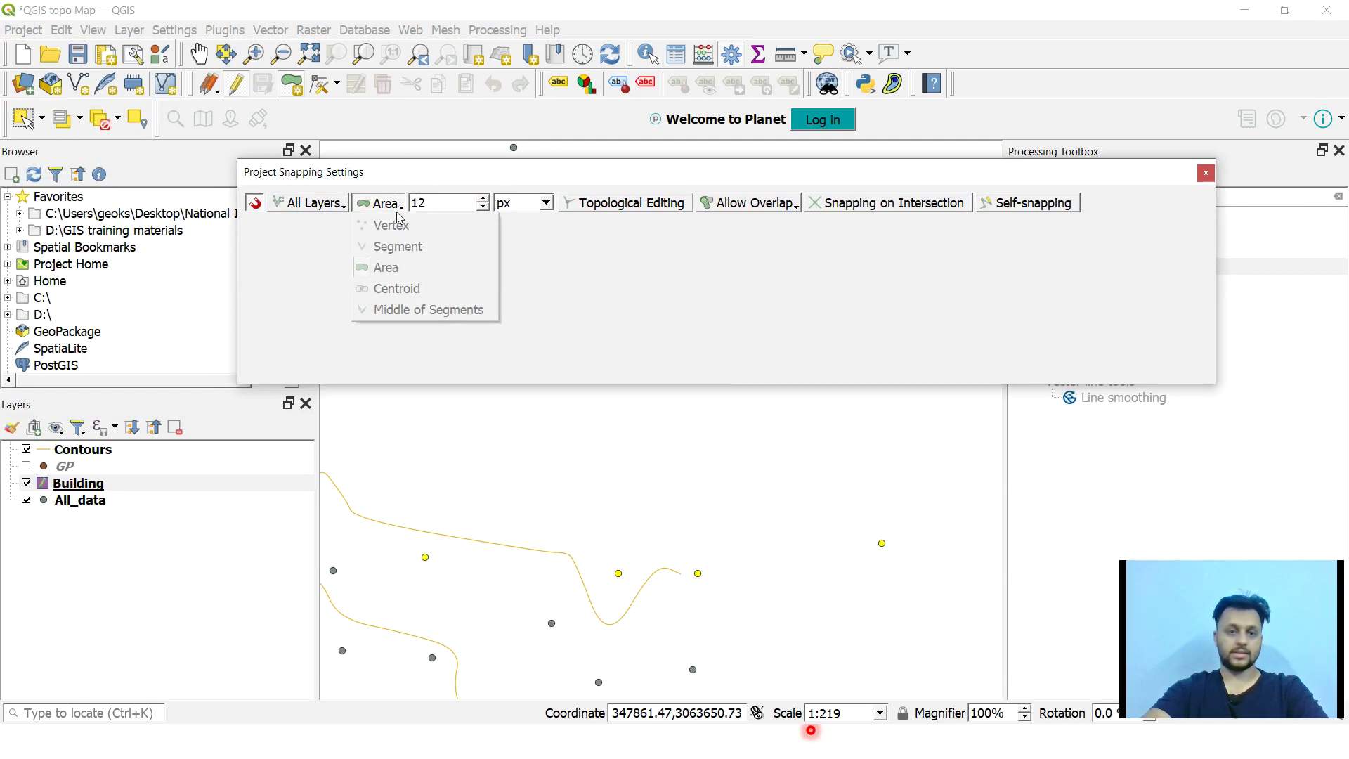
pyautogui.click(398, 206)
pyautogui.click(320, 204)
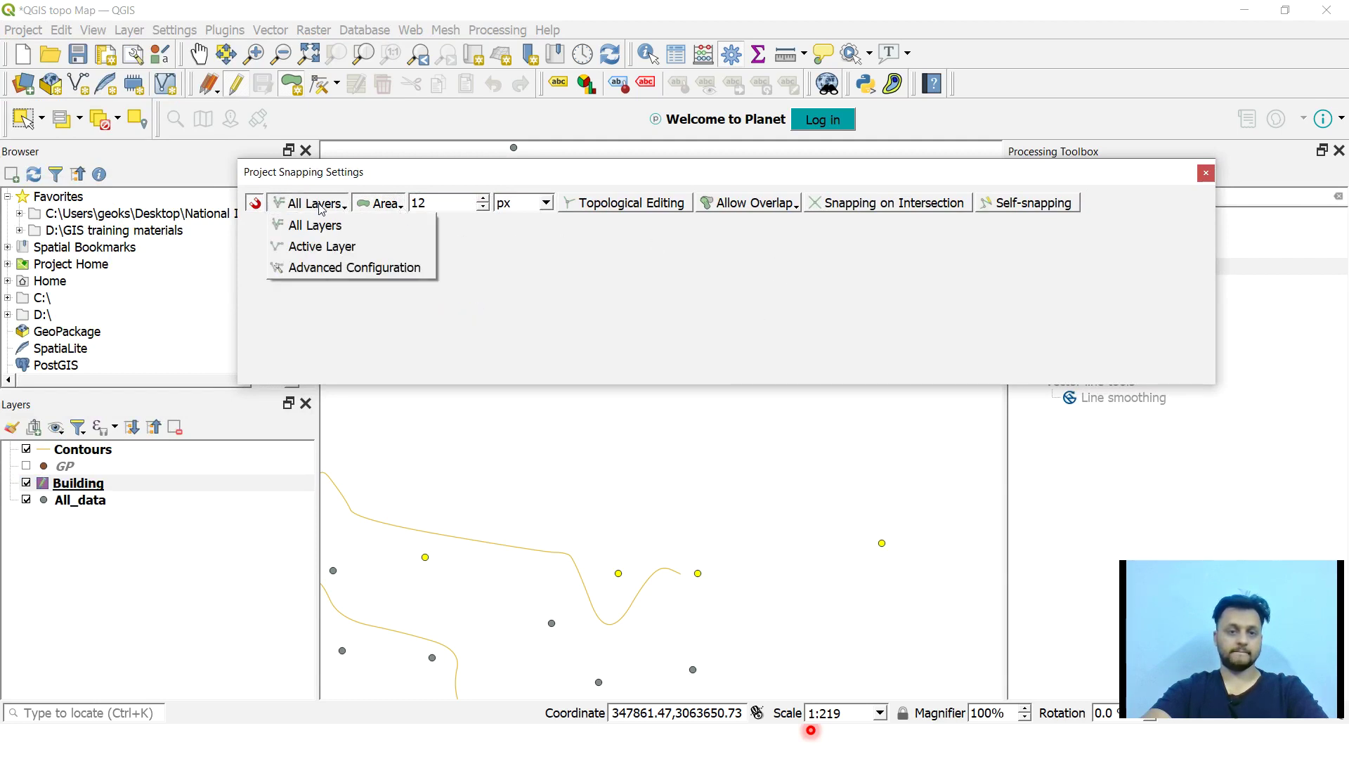
pyautogui.click(354, 269)
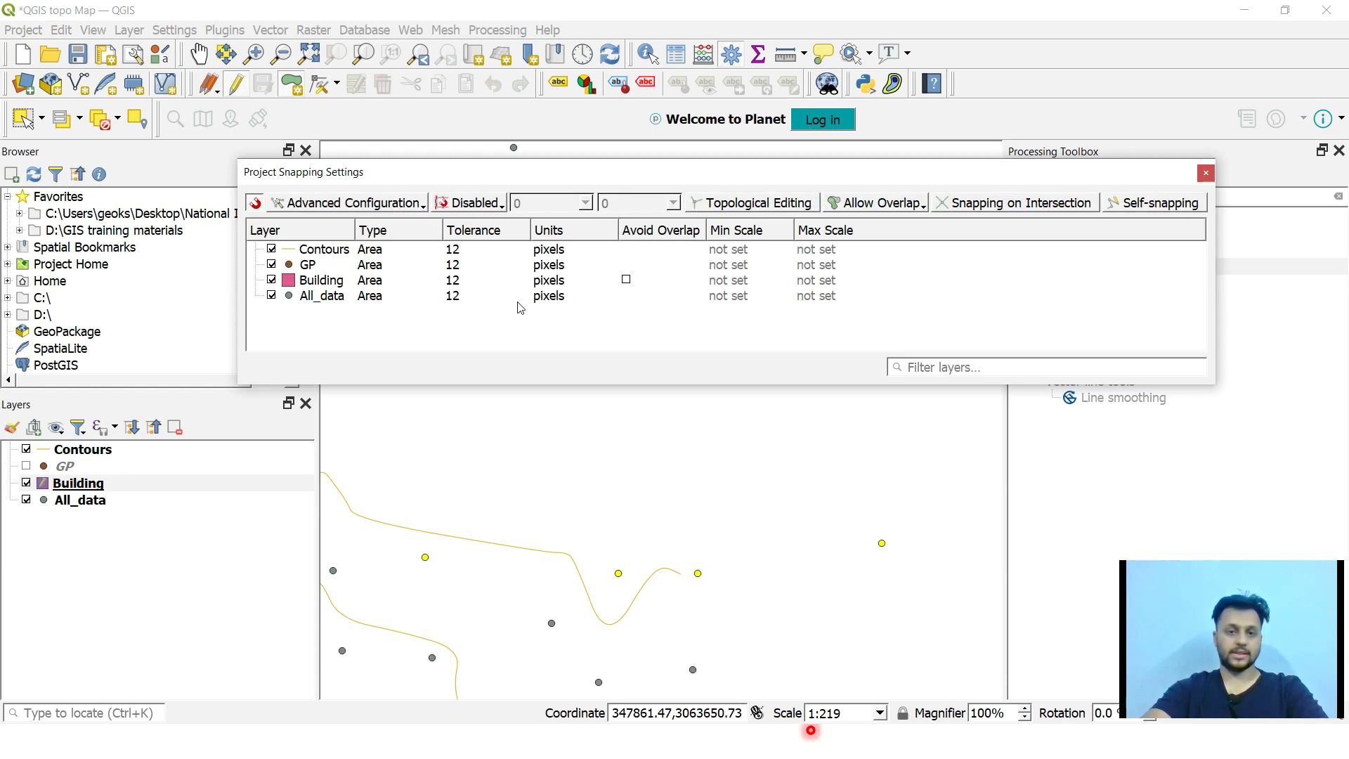
# Step: Enable Vertex snapping alongside Area for the All_data layer and move the snapping settings clear of the building points
pyautogui.click(385, 296)
pyautogui.click(393, 296)
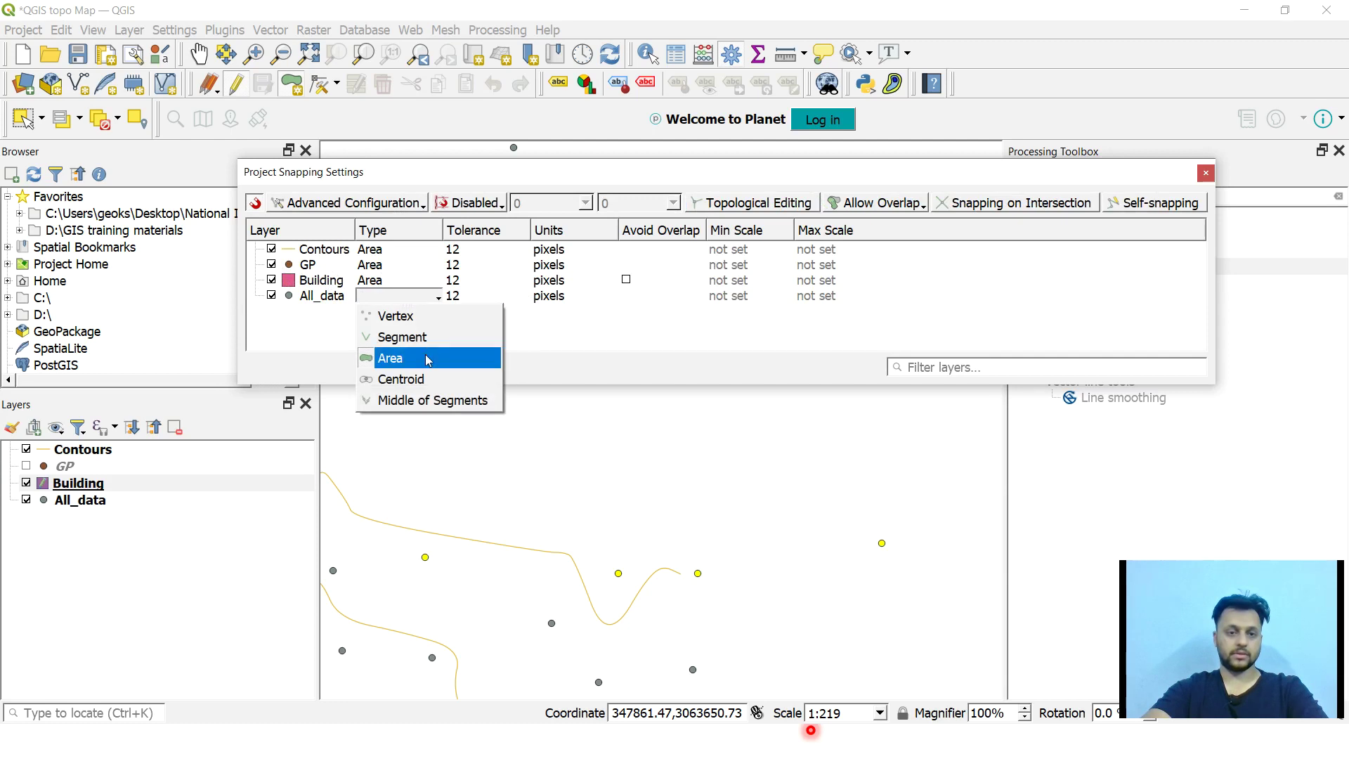
pyautogui.click(394, 322)
pyautogui.click(397, 357)
pyautogui.click(314, 342)
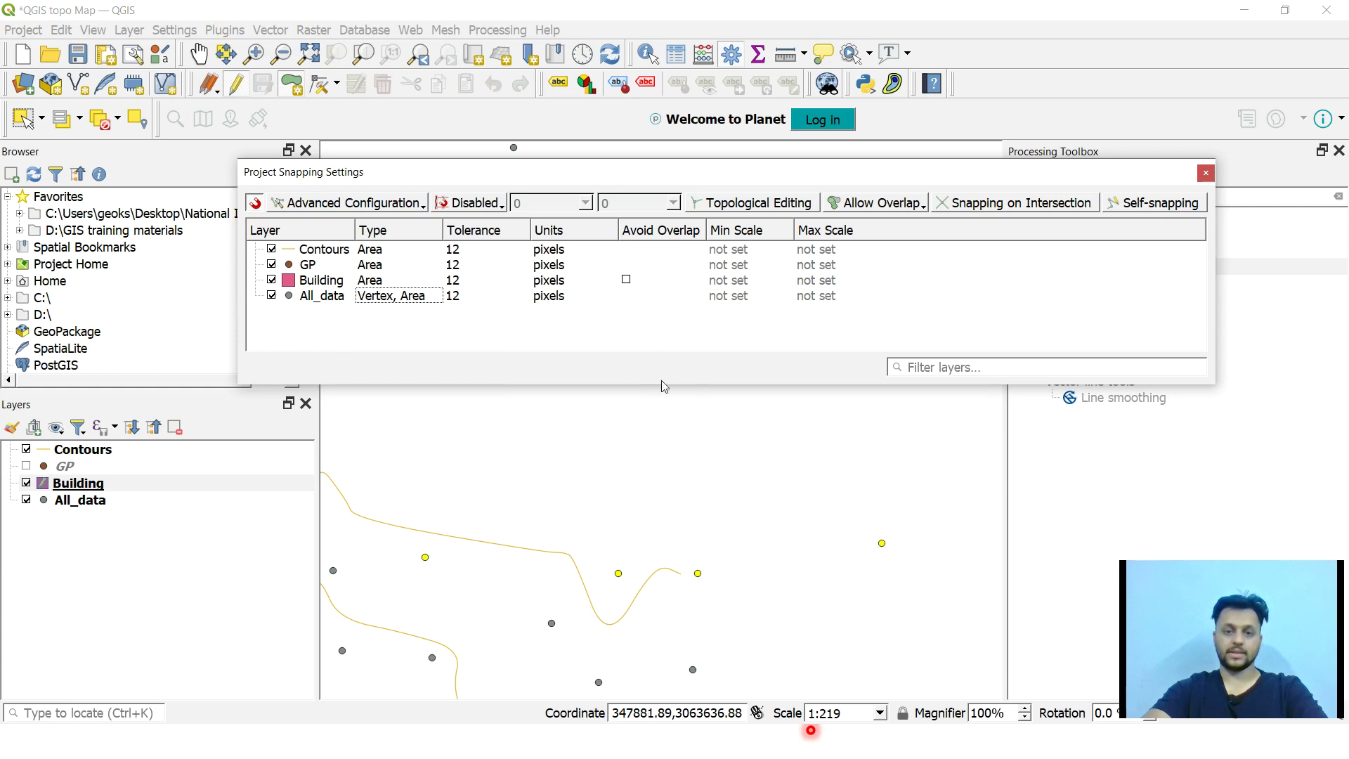
pyautogui.moveTo(634, 187); pyautogui.dragTo(843, 163)
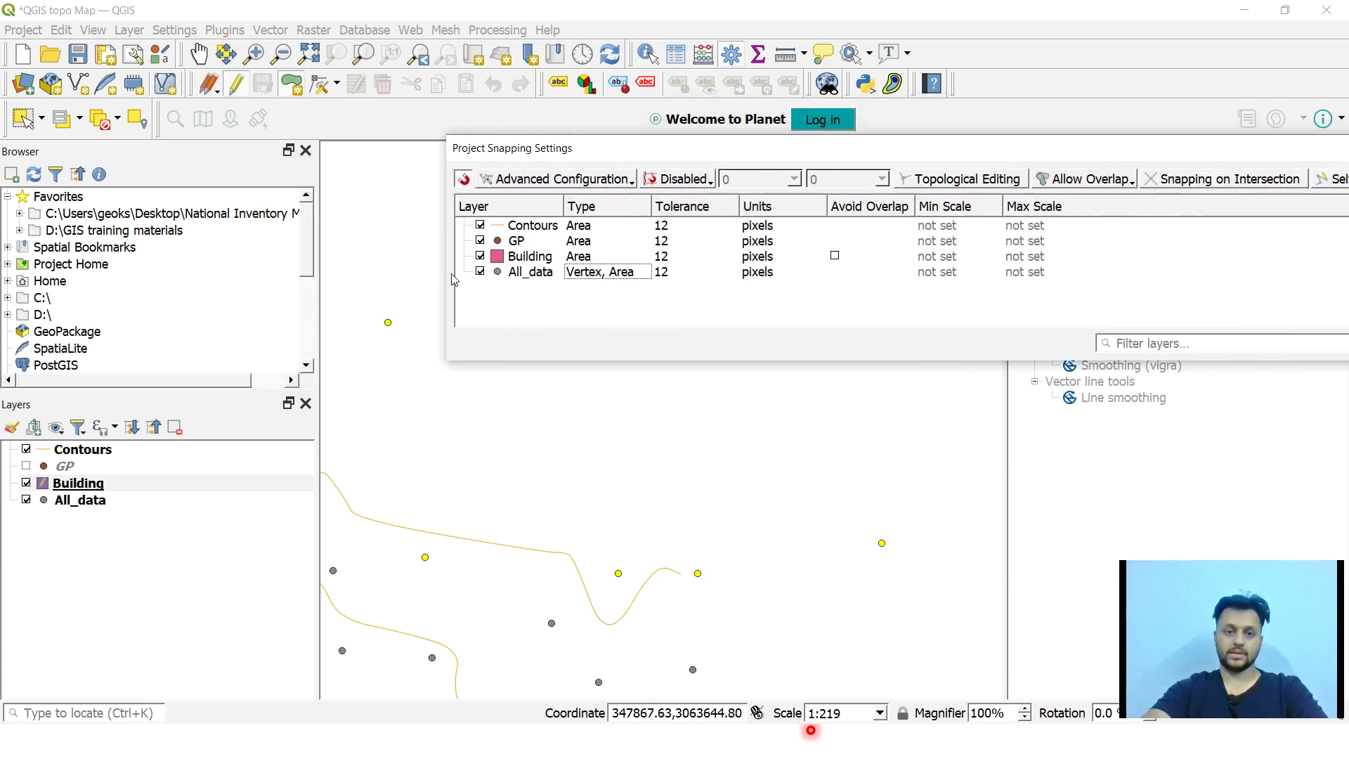
pyautogui.moveTo(549, 155); pyautogui.dragTo(471, 55)
# Step: Trace a four-cornered building polygon by snapping to the easternmost selected BC points of the All_data layer
pyautogui.scroll(-2, 571, 394)
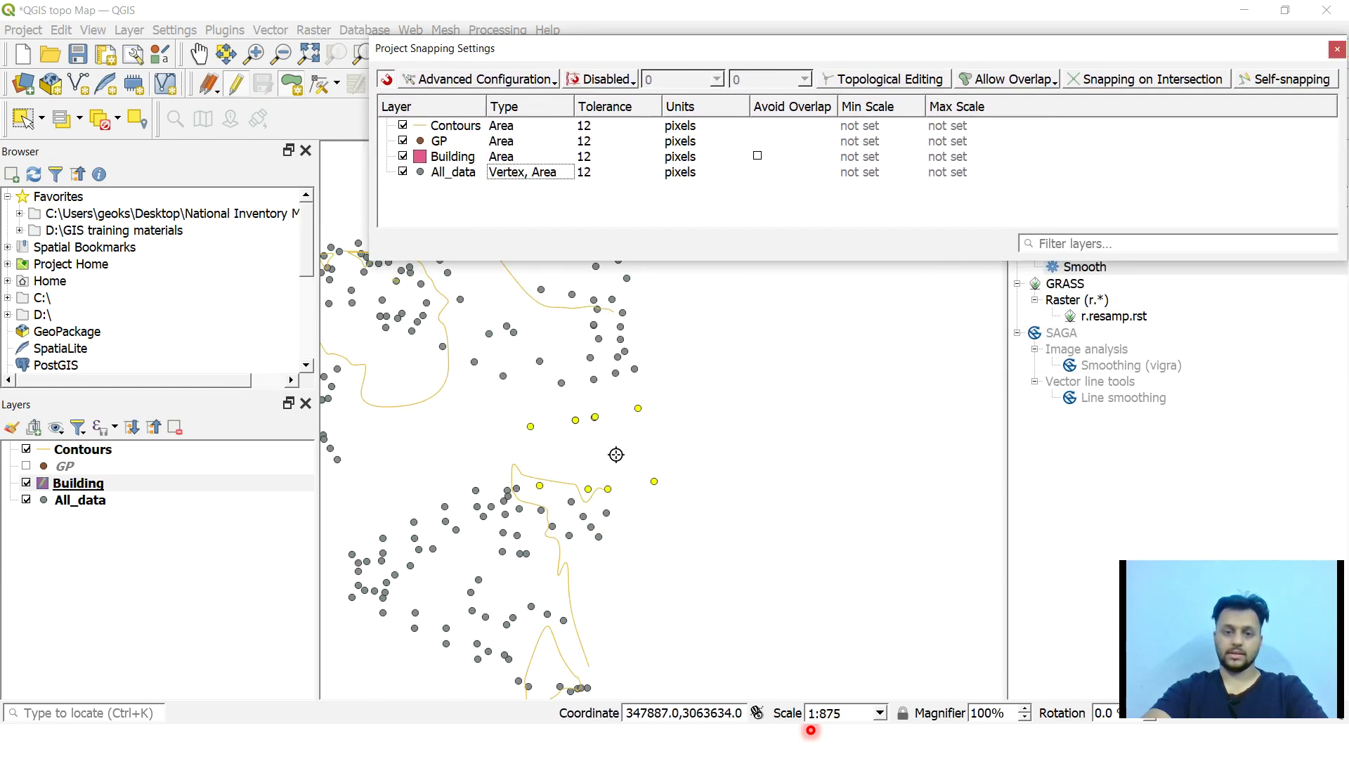
pyautogui.scroll(2, 631, 414)
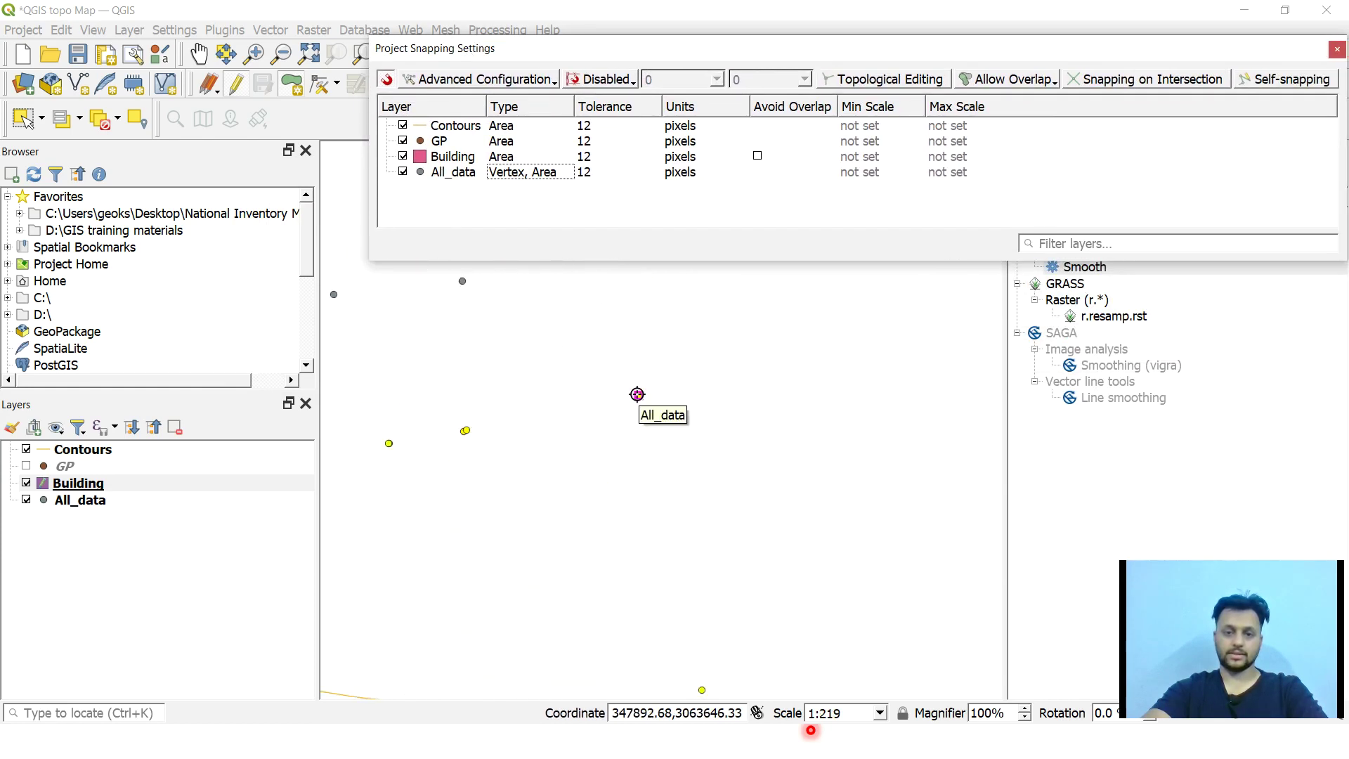
pyautogui.click(638, 395)
pyautogui.scroll(-1, 629, 337)
pyautogui.scroll(1, 664, 509)
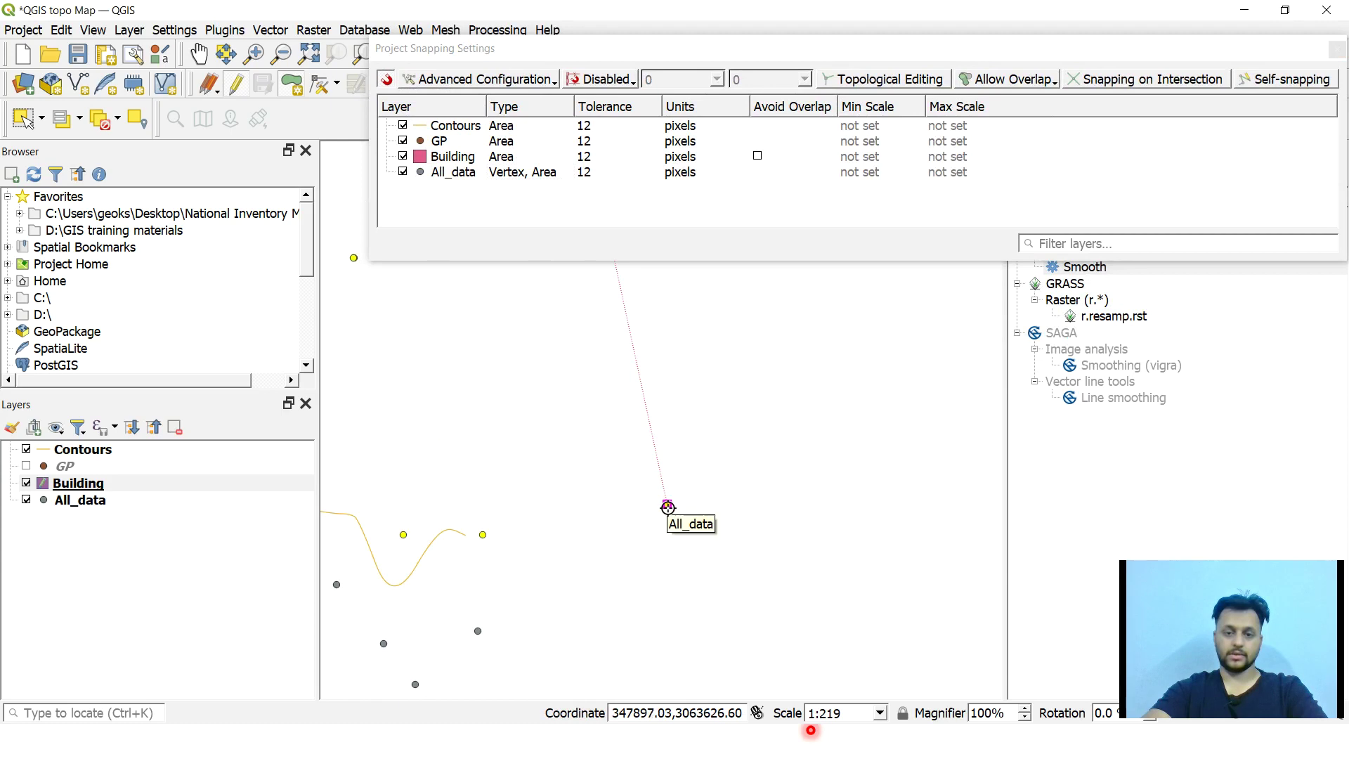
pyautogui.click(666, 504)
pyautogui.click(483, 535)
pyautogui.scroll(-1, 569, 516)
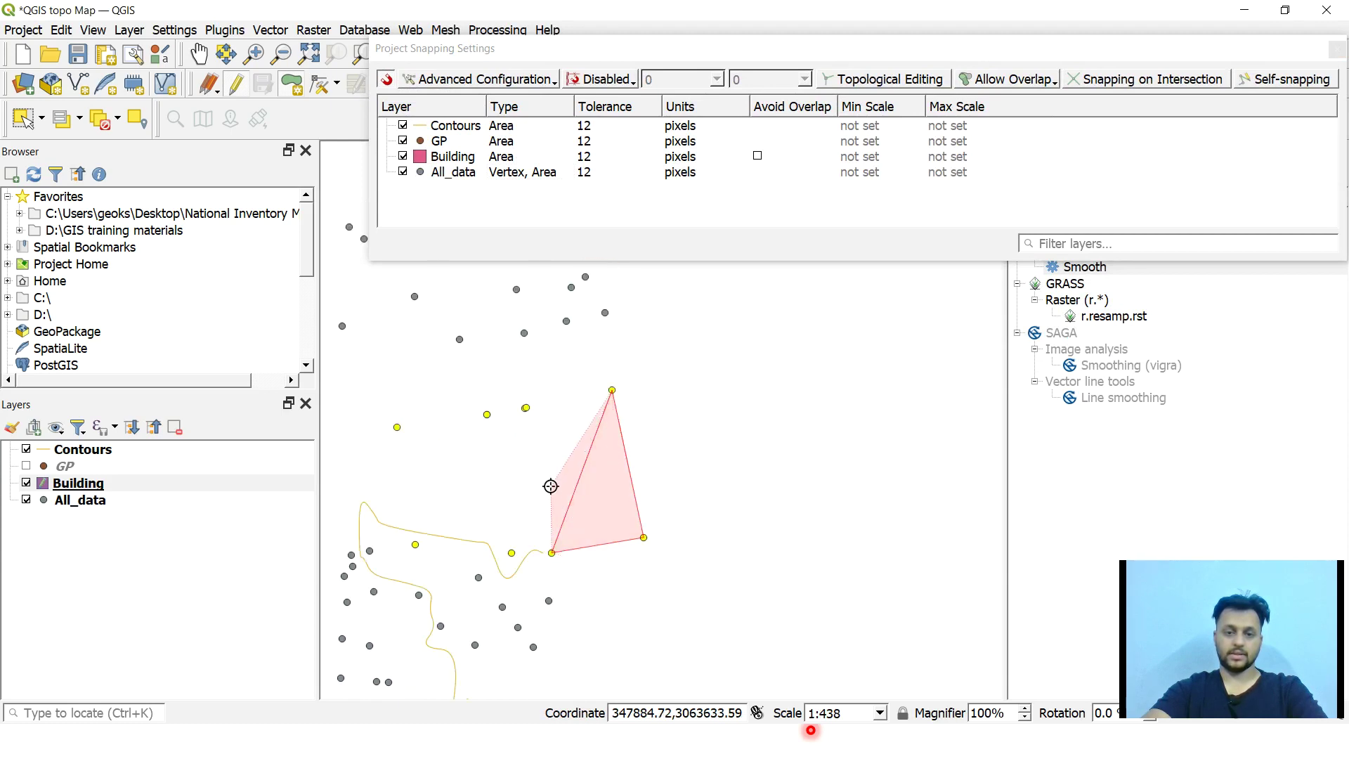
pyautogui.scroll(1, 533, 427)
pyautogui.scroll(1, 517, 388)
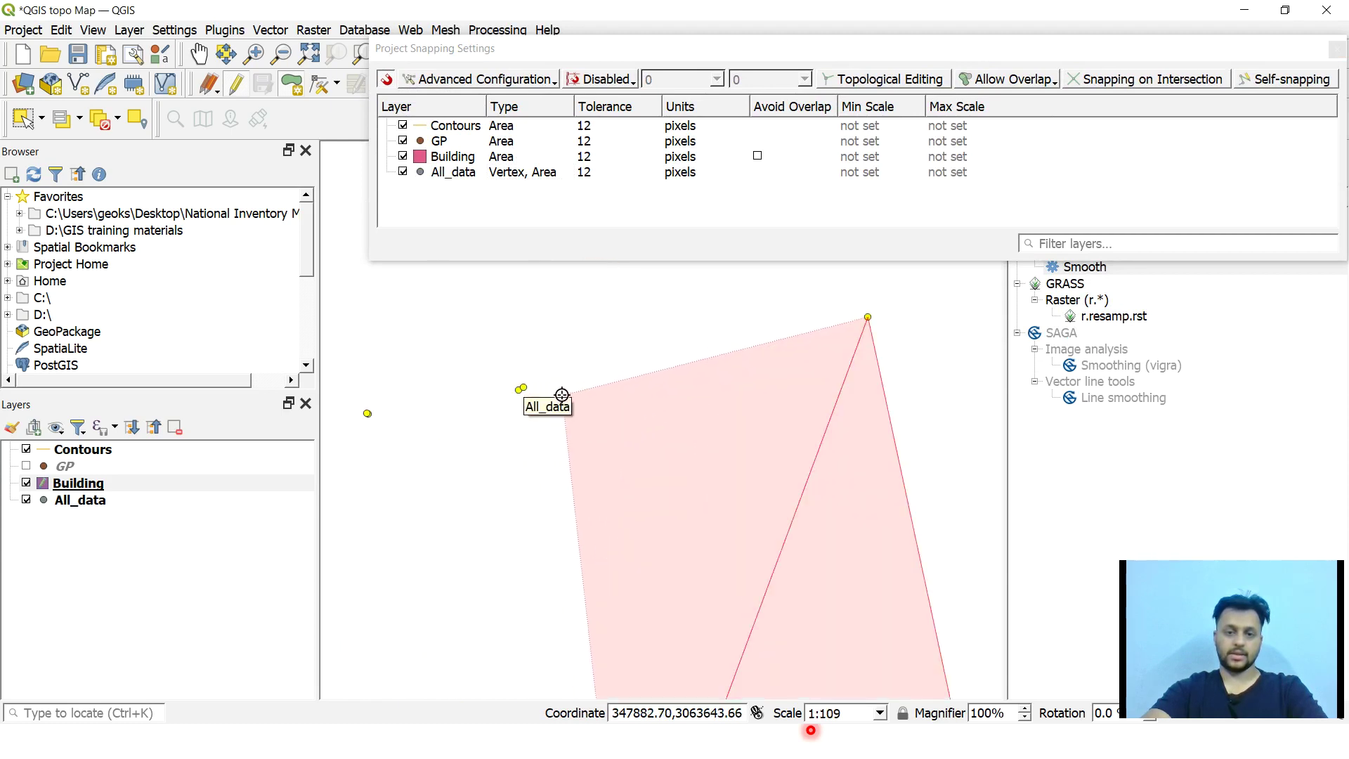
pyautogui.click(523, 388)
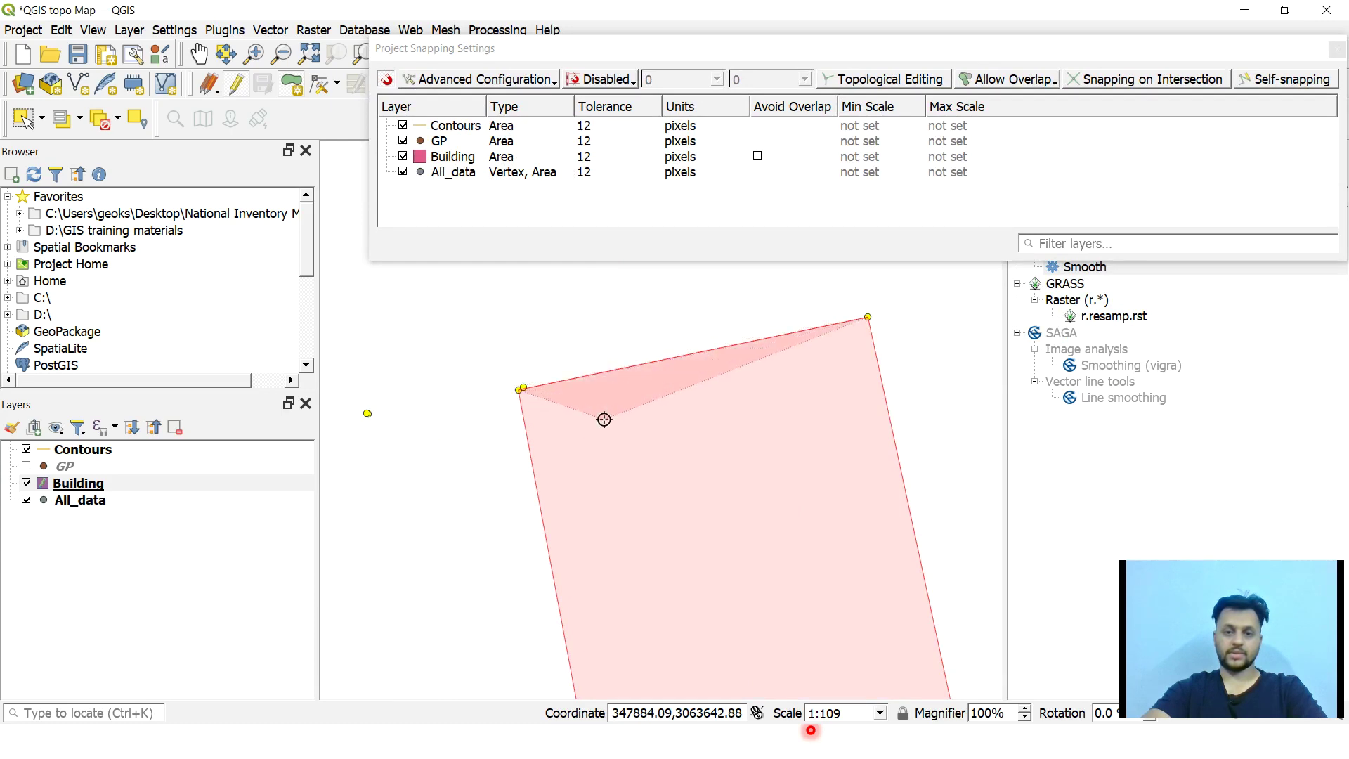
pyautogui.scroll(-1, 580, 356)
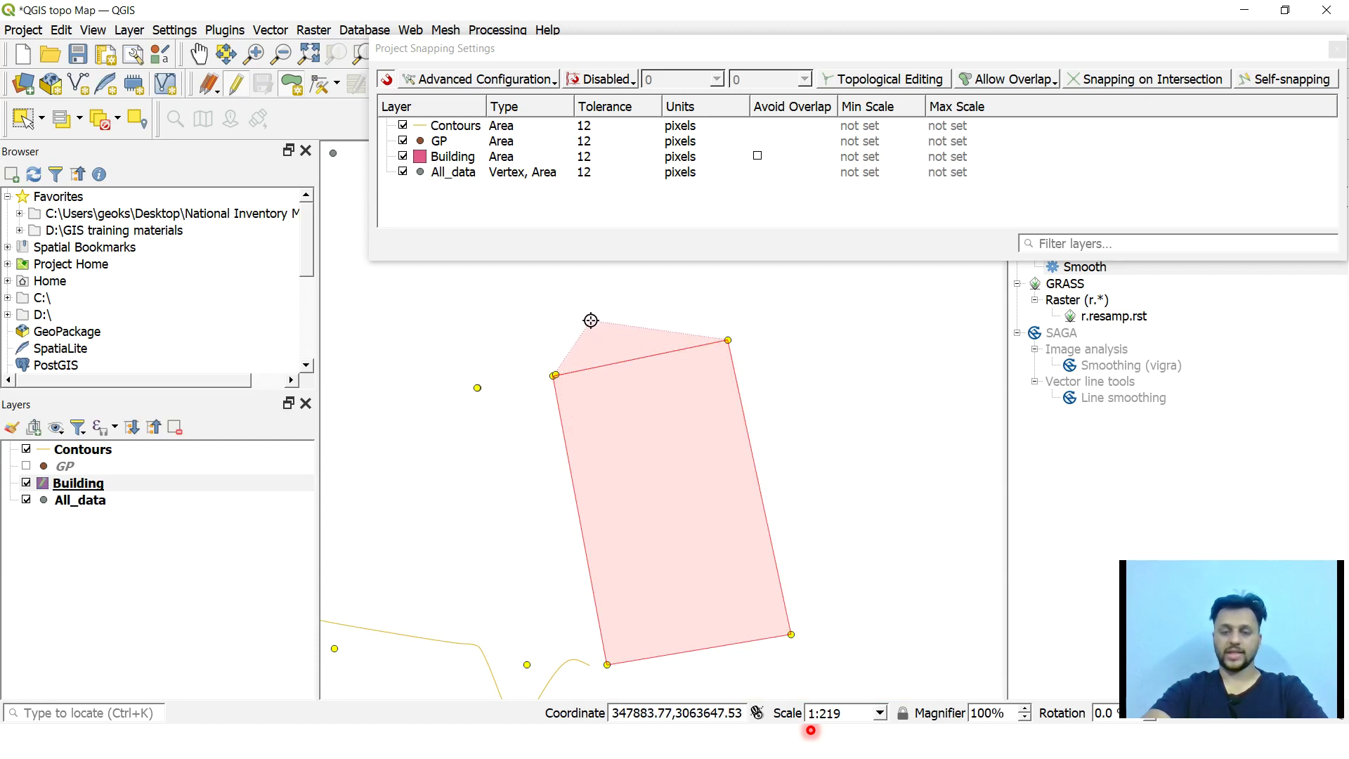
# Step: Finish the building polygon with id 1 and close the project snapping settings
pyautogui.rightClick(612, 315)
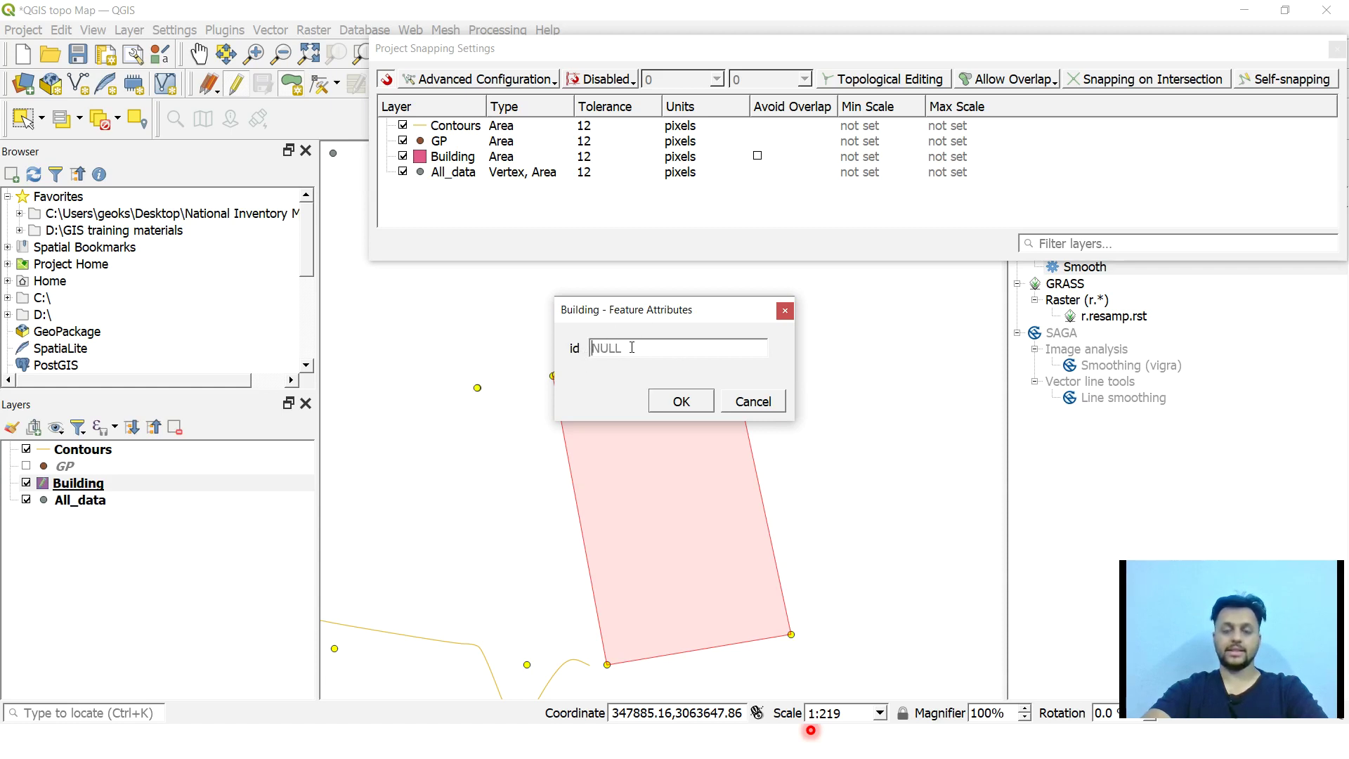
pyautogui.write('1')
pyautogui.click(680, 402)
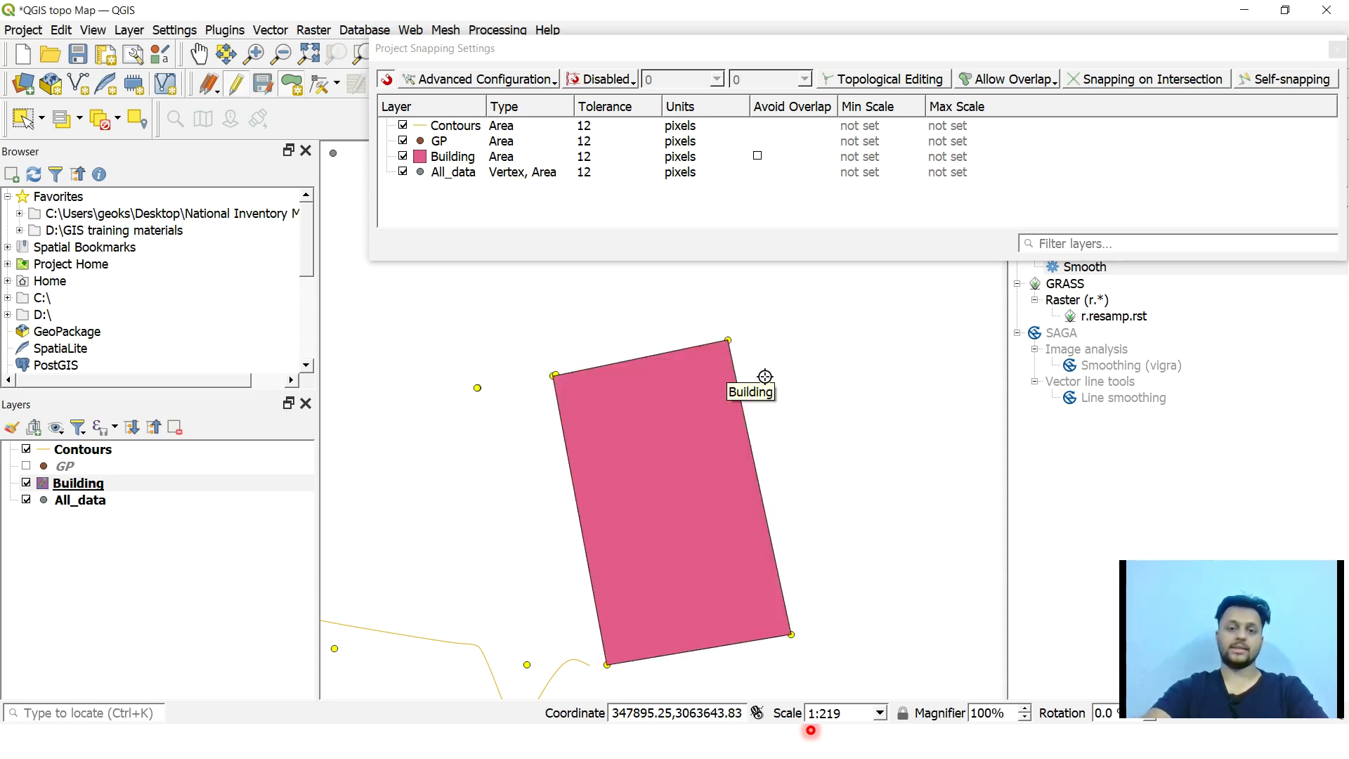
pyautogui.click(1338, 51)
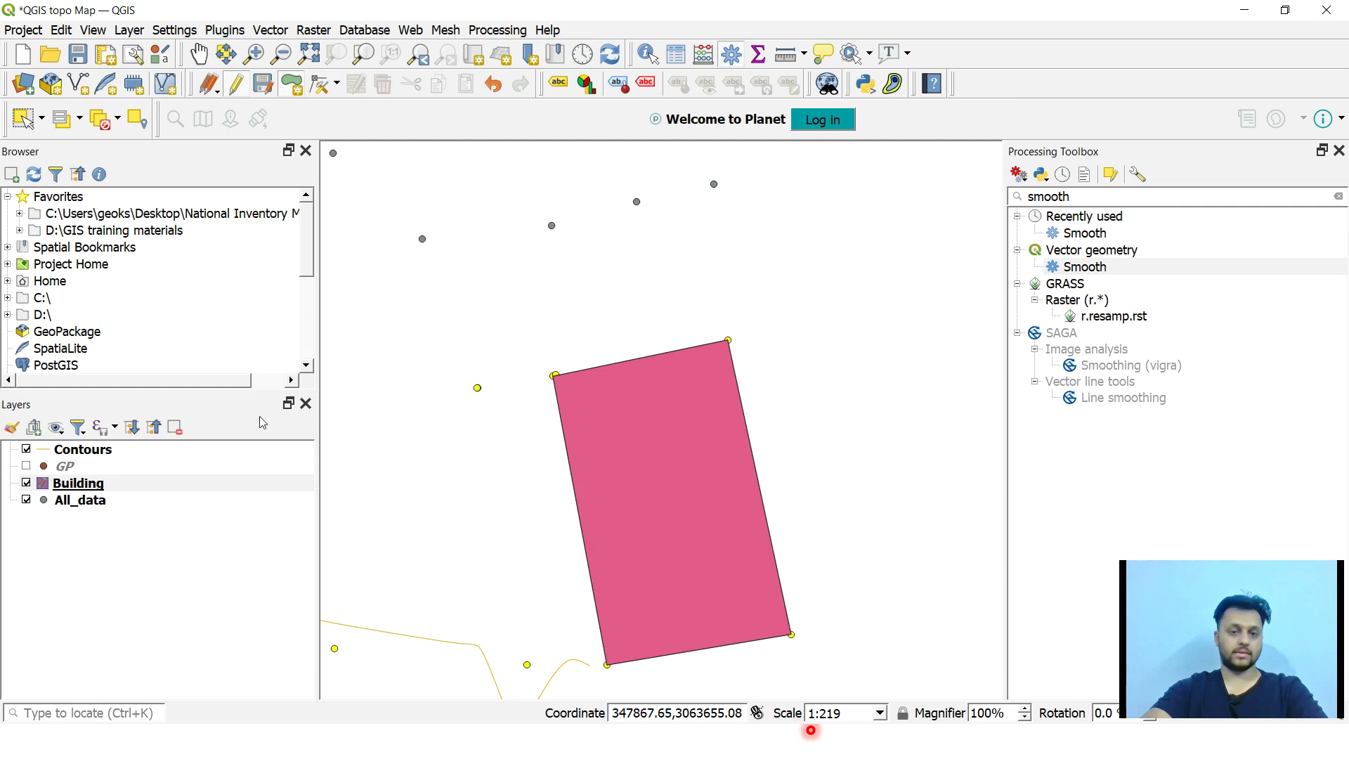
# Step: Stop editing the Building layer and save its changes
pyautogui.scroll(-2, 613, 357)
pyautogui.scroll(1, 608, 395)
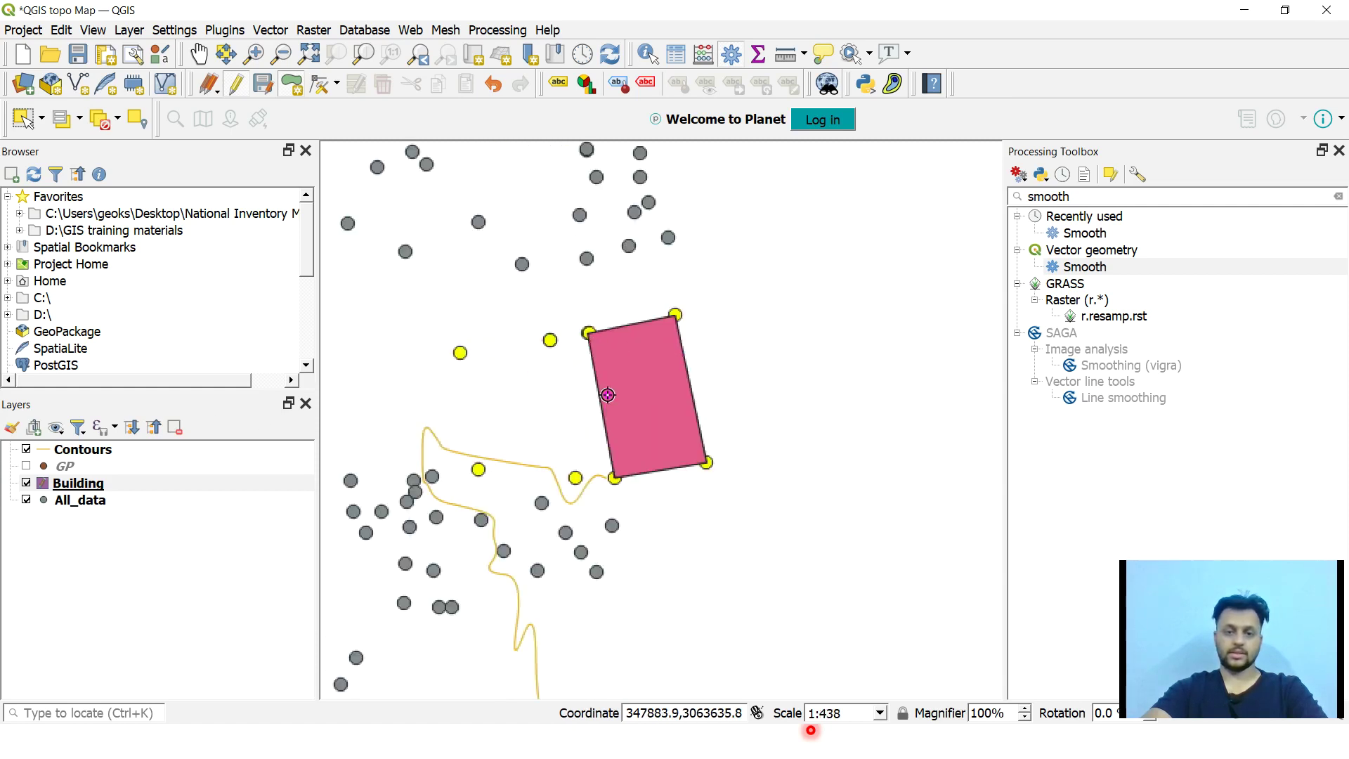
pyautogui.scroll(1, 618, 388)
pyautogui.scroll(-2, 797, 309)
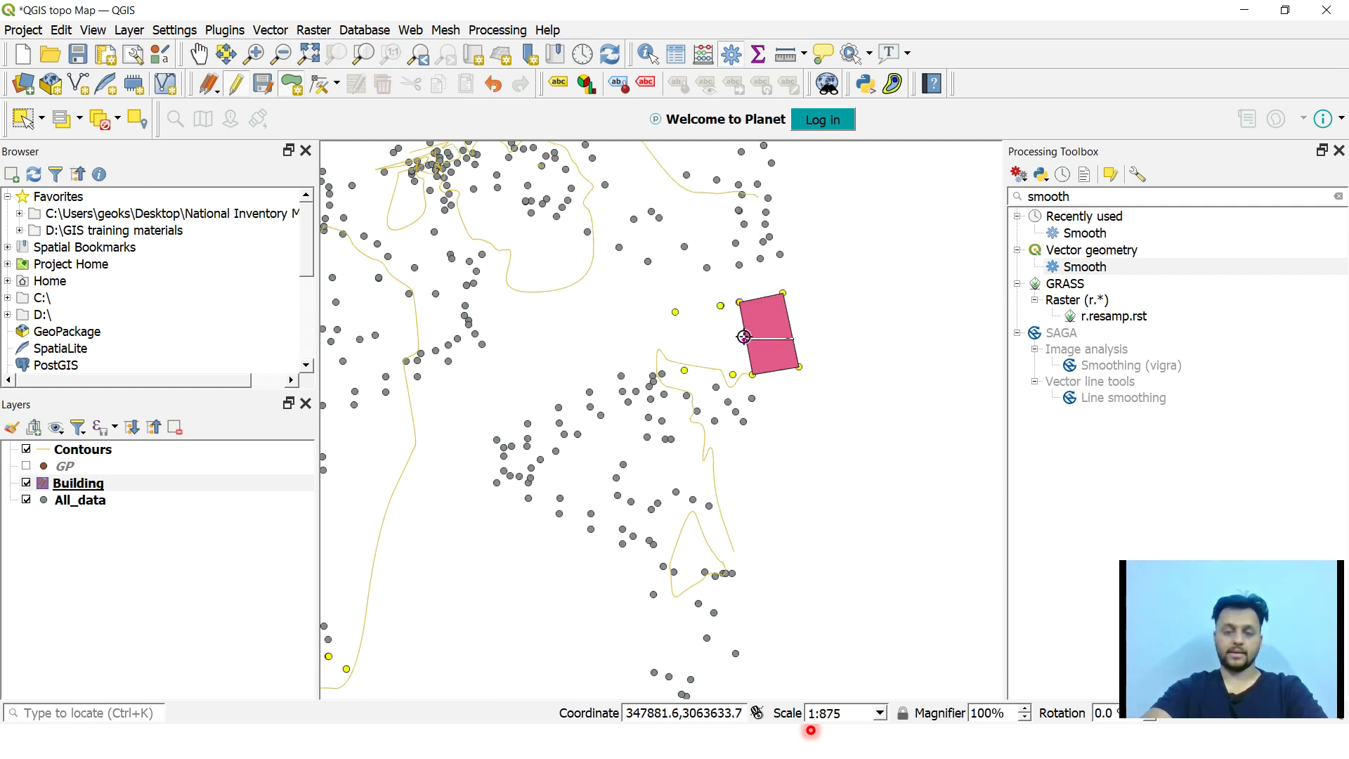
pyautogui.scroll(1, 791, 325)
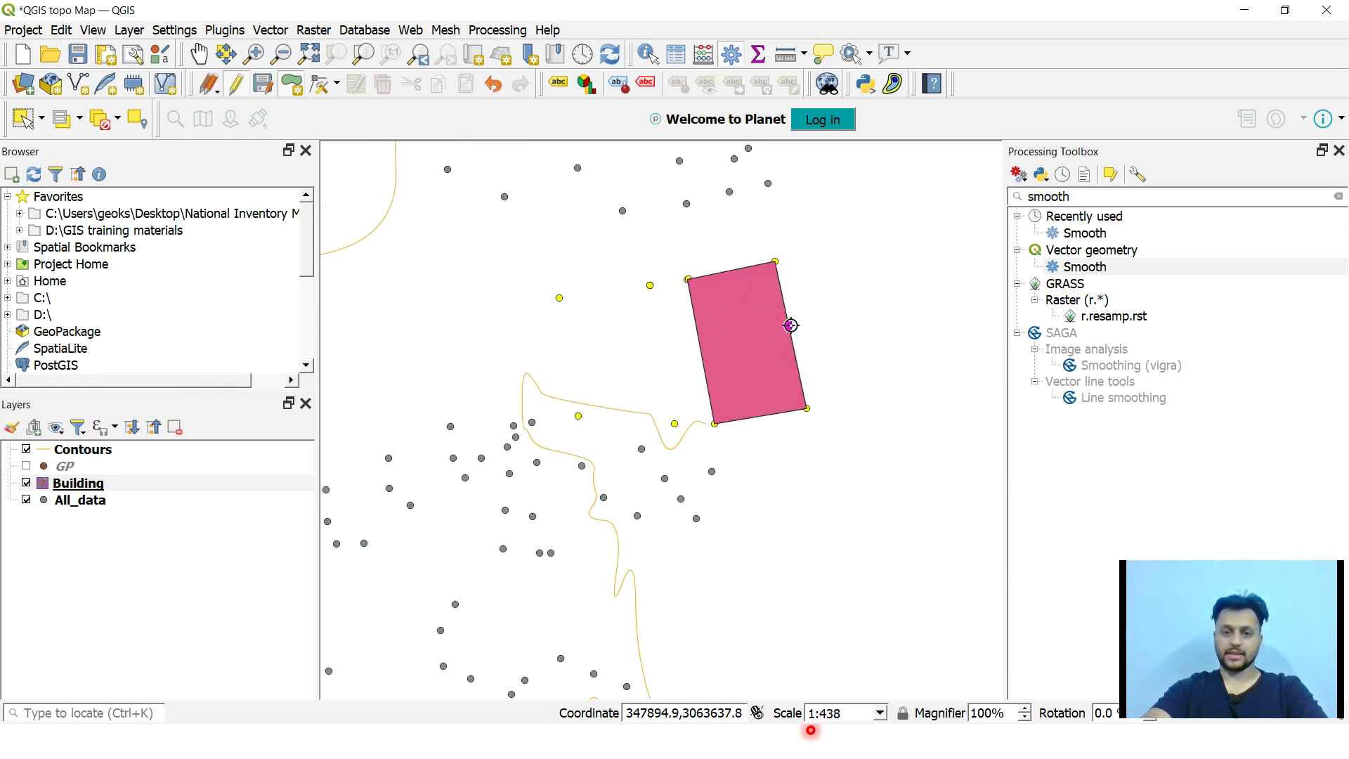
pyautogui.scroll(1, 791, 325)
pyautogui.rightClick(89, 484)
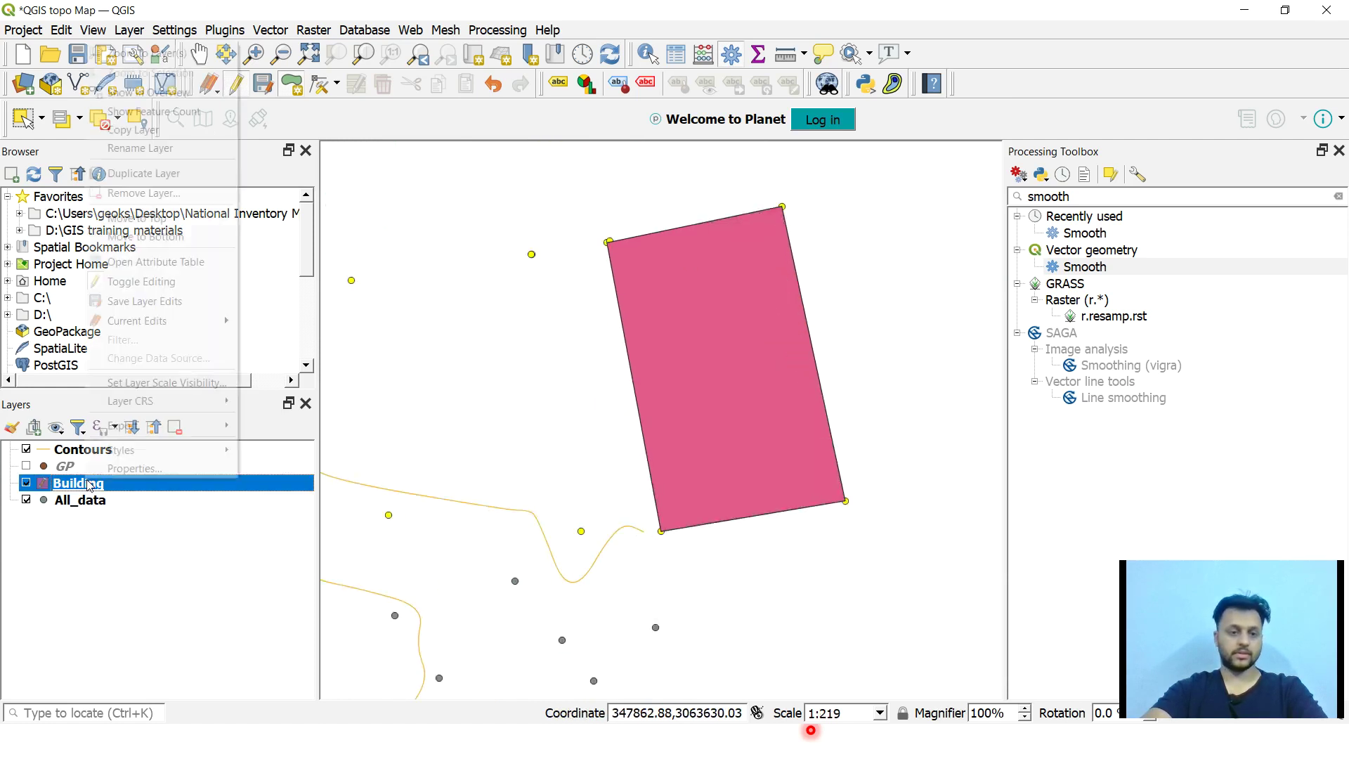
pyautogui.click(166, 283)
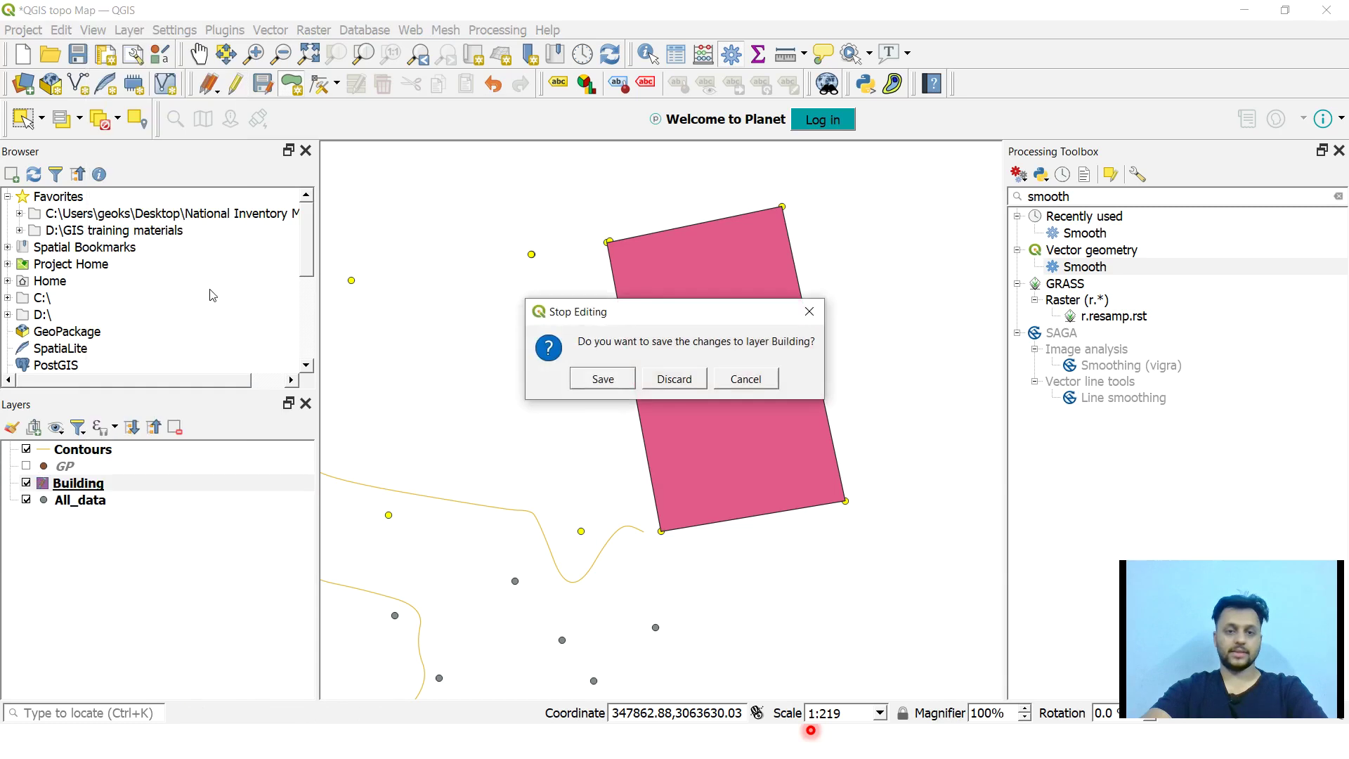
pyautogui.click(602, 380)
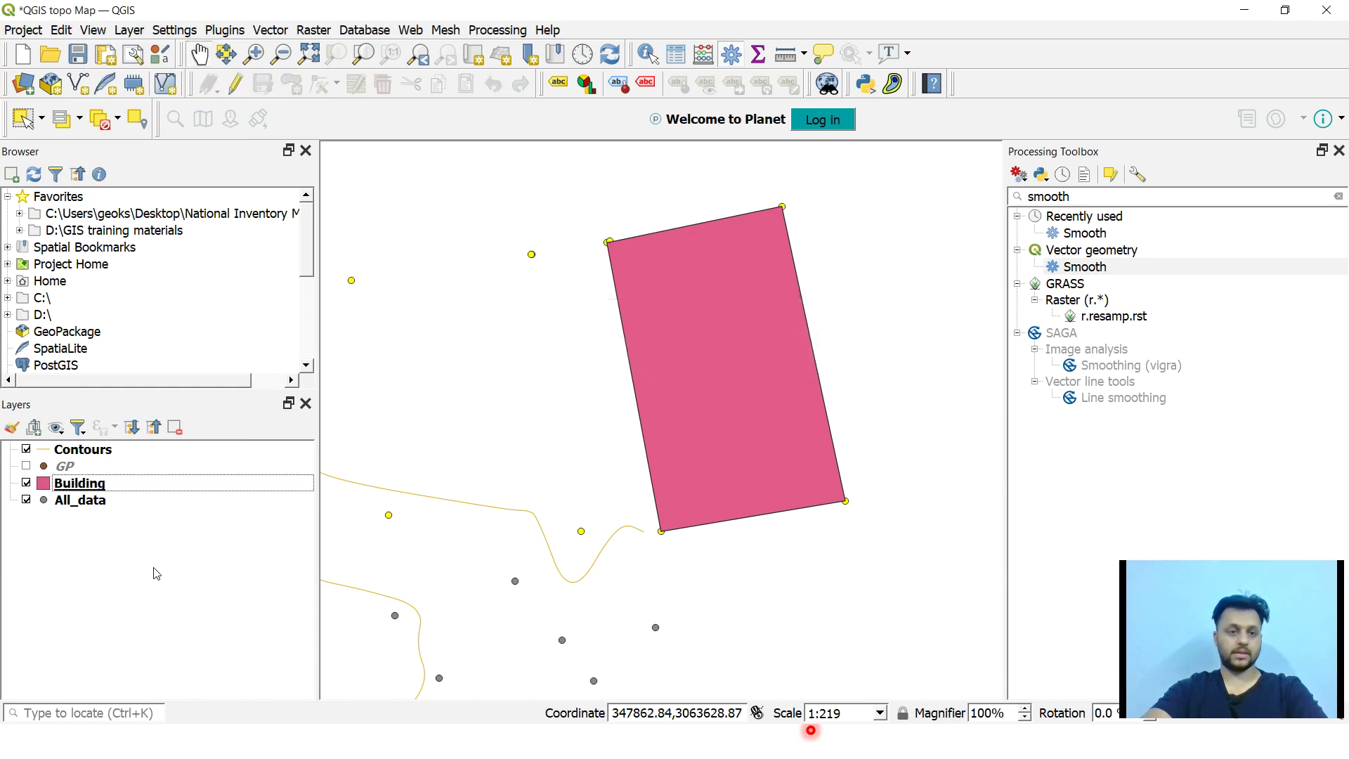
# Step: Examine the overall distribution of survey points, contours and the digitized building across the map
pyautogui.rightClick(77, 483)
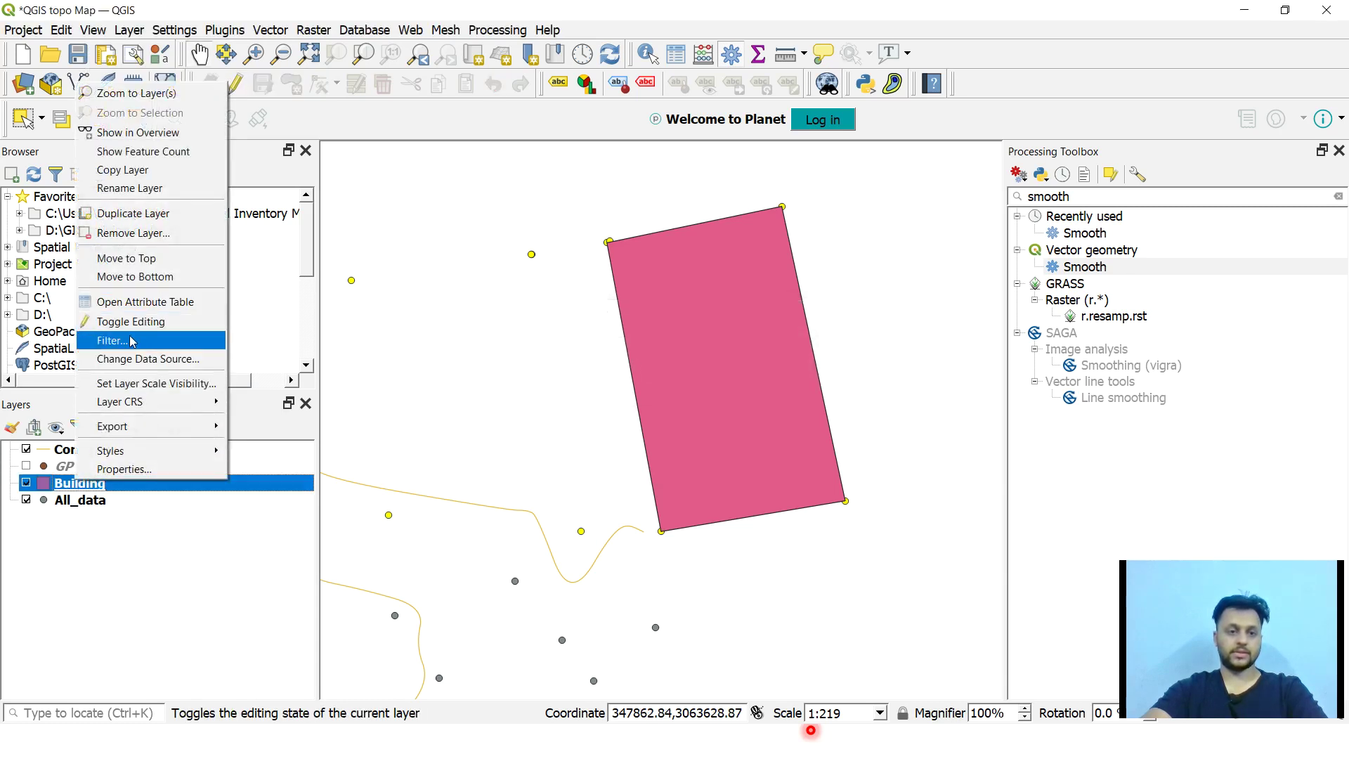
pyautogui.click(94, 534)
pyautogui.scroll(-5, 744, 341)
pyautogui.moveTo(679, 343); pyautogui.dragTo(804, 313)
pyautogui.moveTo(333, 555); pyautogui.dragTo(450, 534)
pyautogui.moveTo(578, 393); pyautogui.dragTo(533, 442)
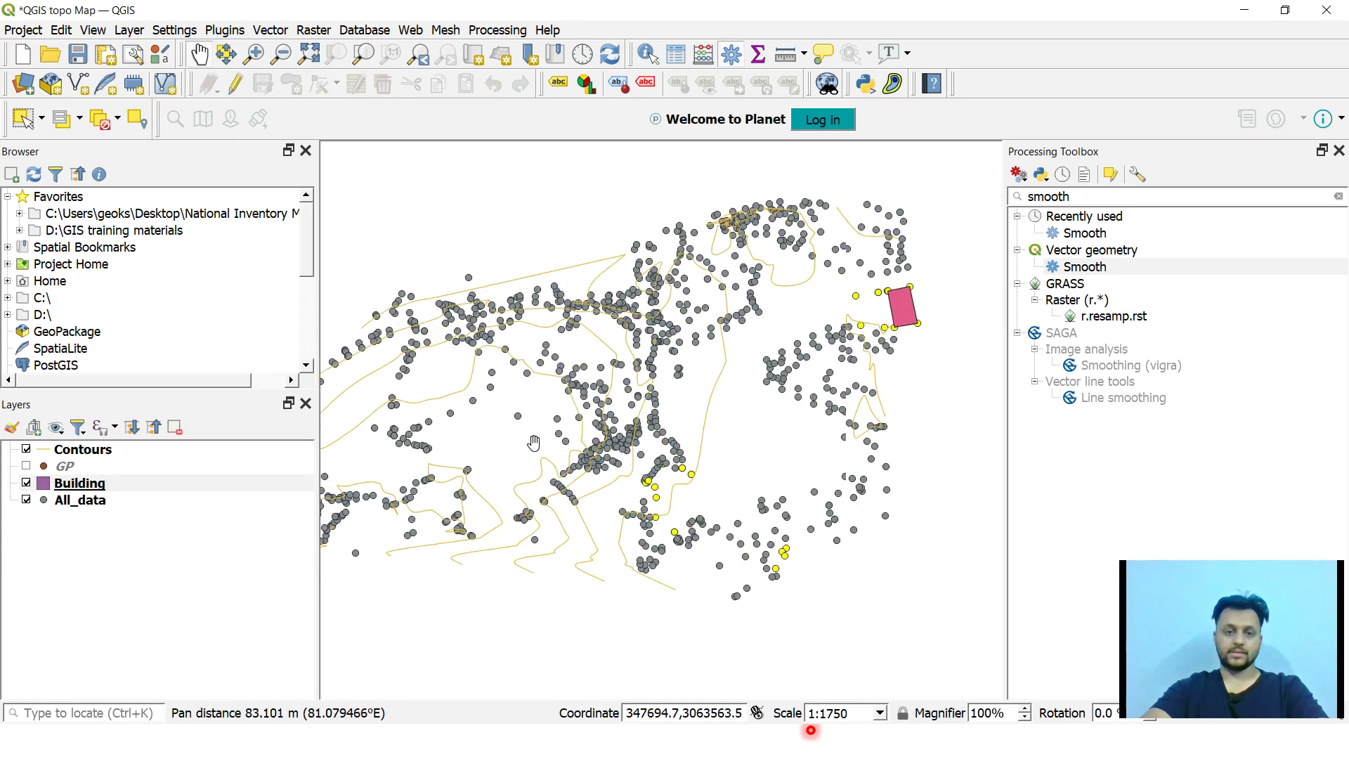
pyautogui.moveTo(723, 395); pyautogui.dragTo(696, 407)
pyautogui.moveTo(642, 442); pyautogui.dragTo(729, 420)
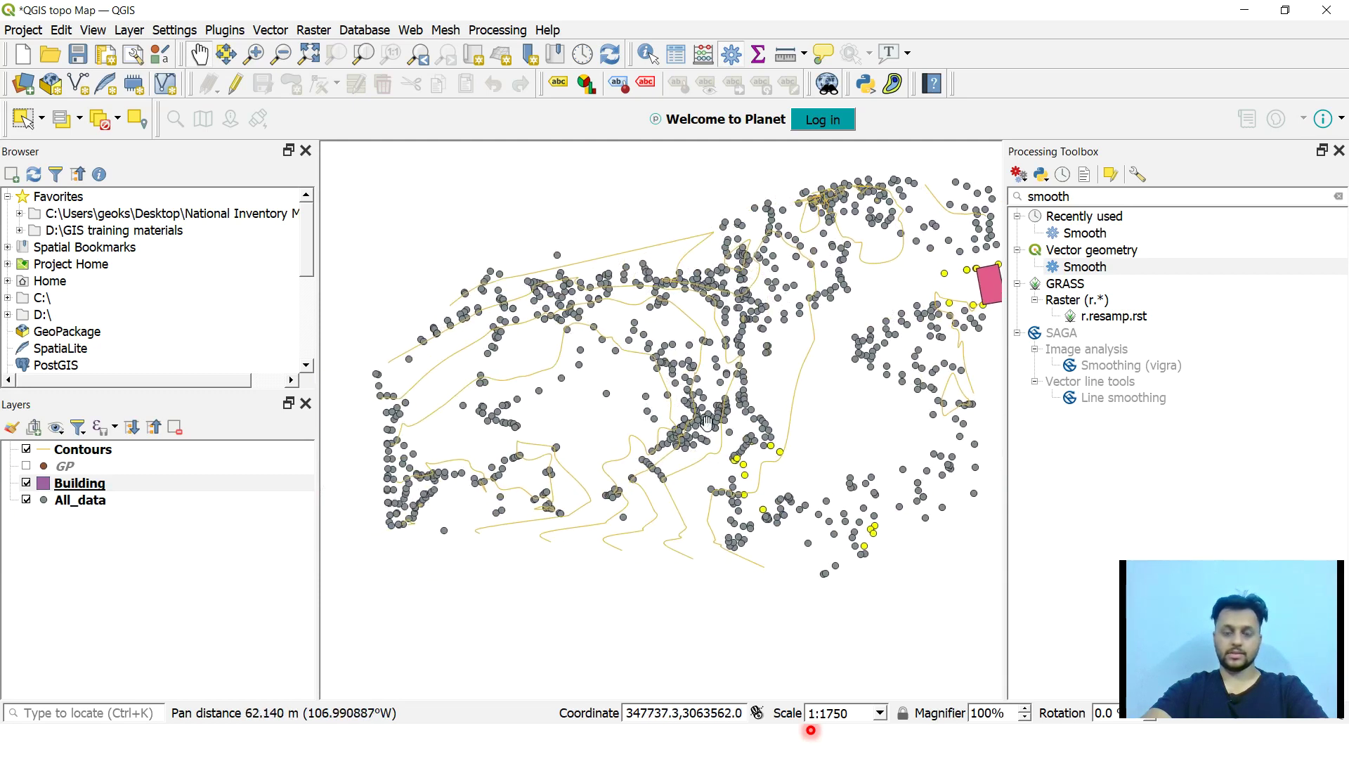
# Step: Hide the All_data layer and show the GP layer
pyautogui.click(59, 487)
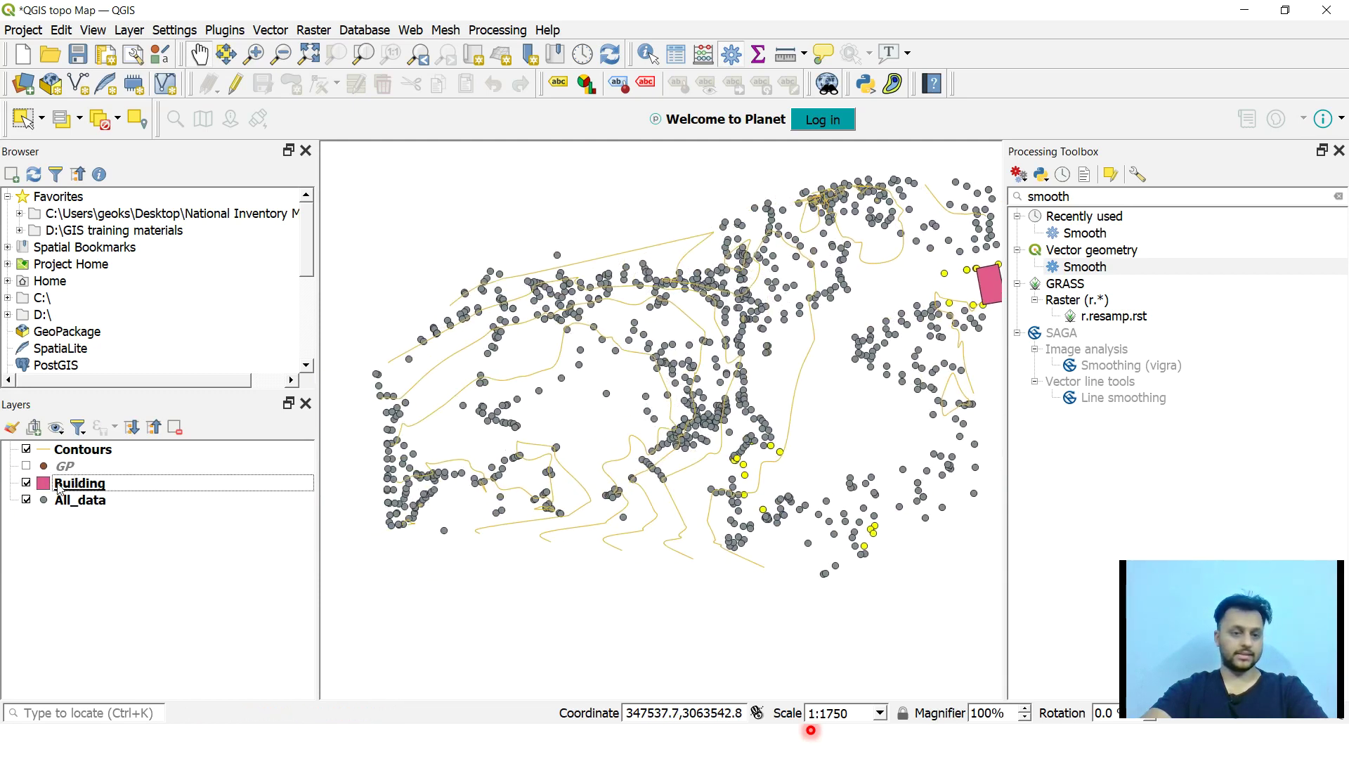
pyautogui.click(26, 500)
pyautogui.click(26, 467)
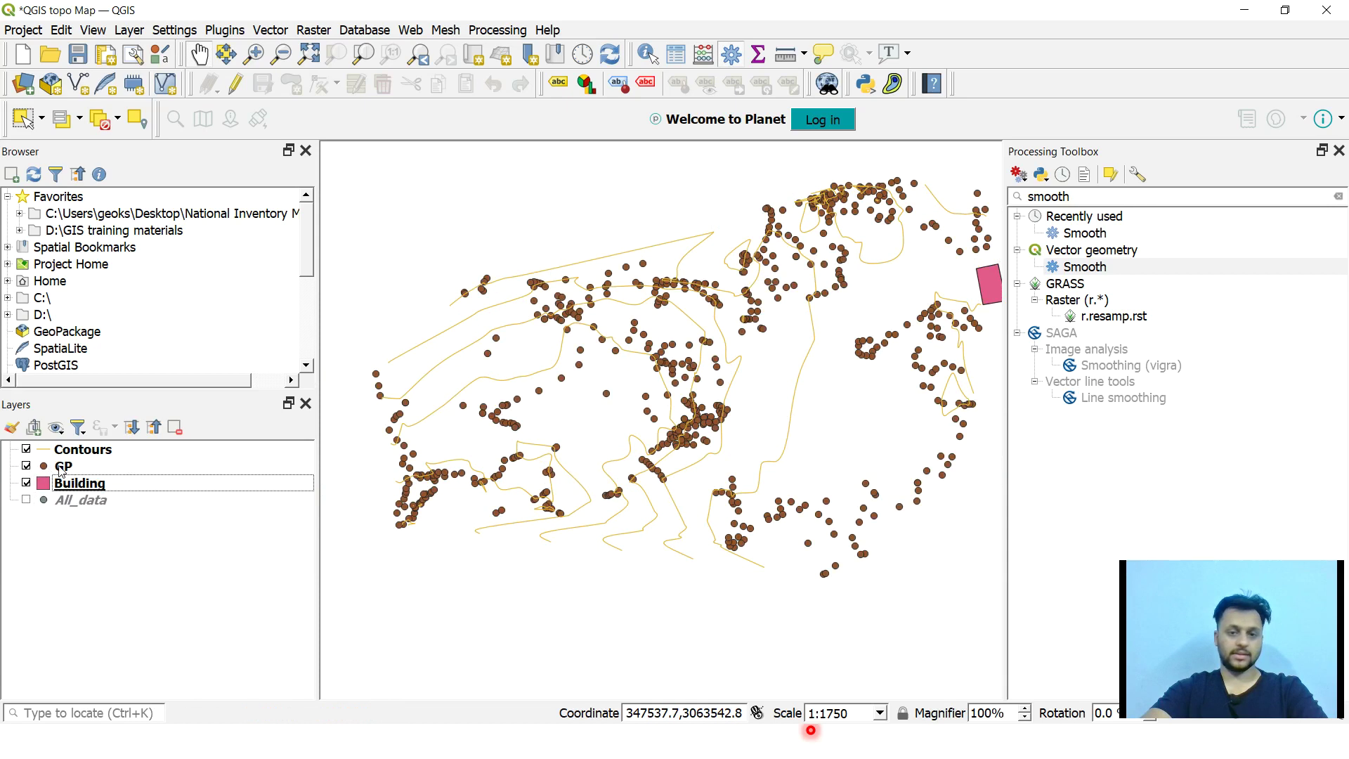
pyautogui.click(60, 469)
pyautogui.doubleClick(63, 466)
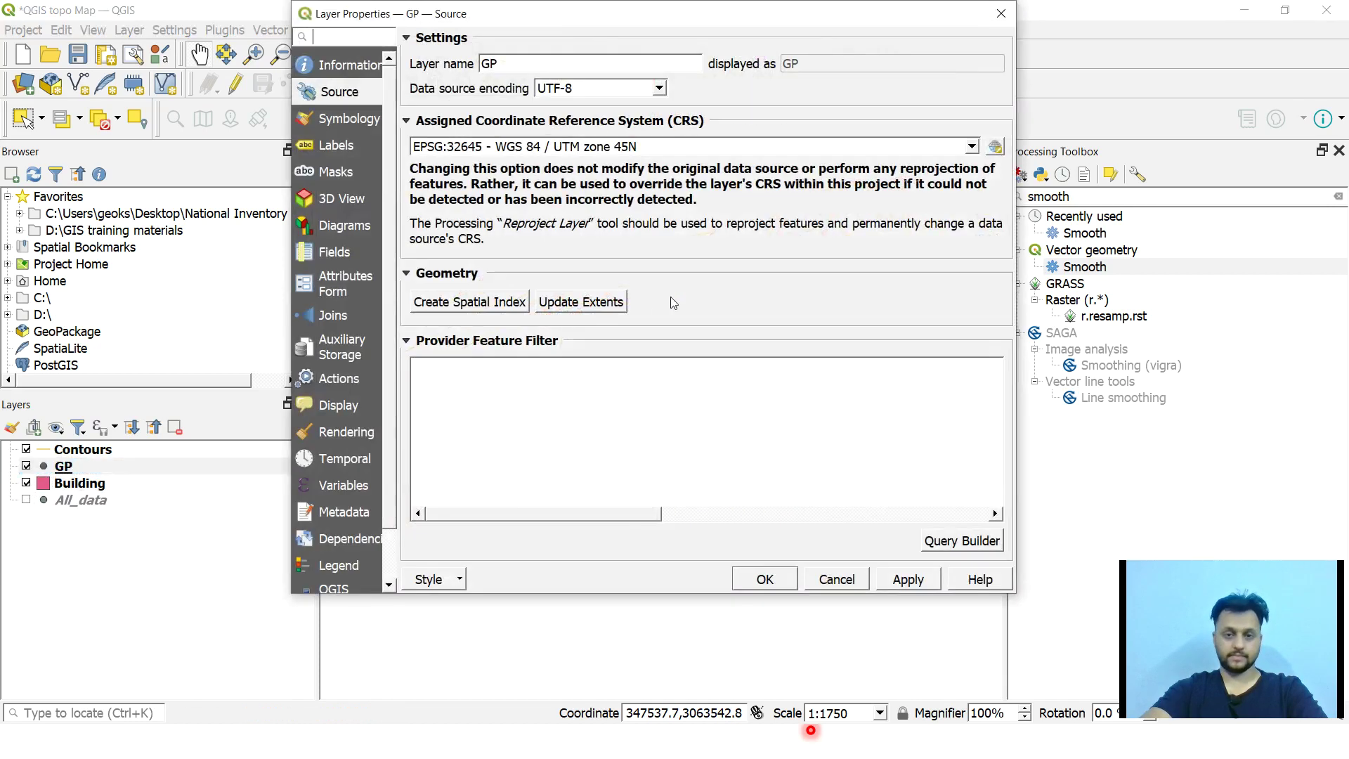
pyautogui.click(836, 579)
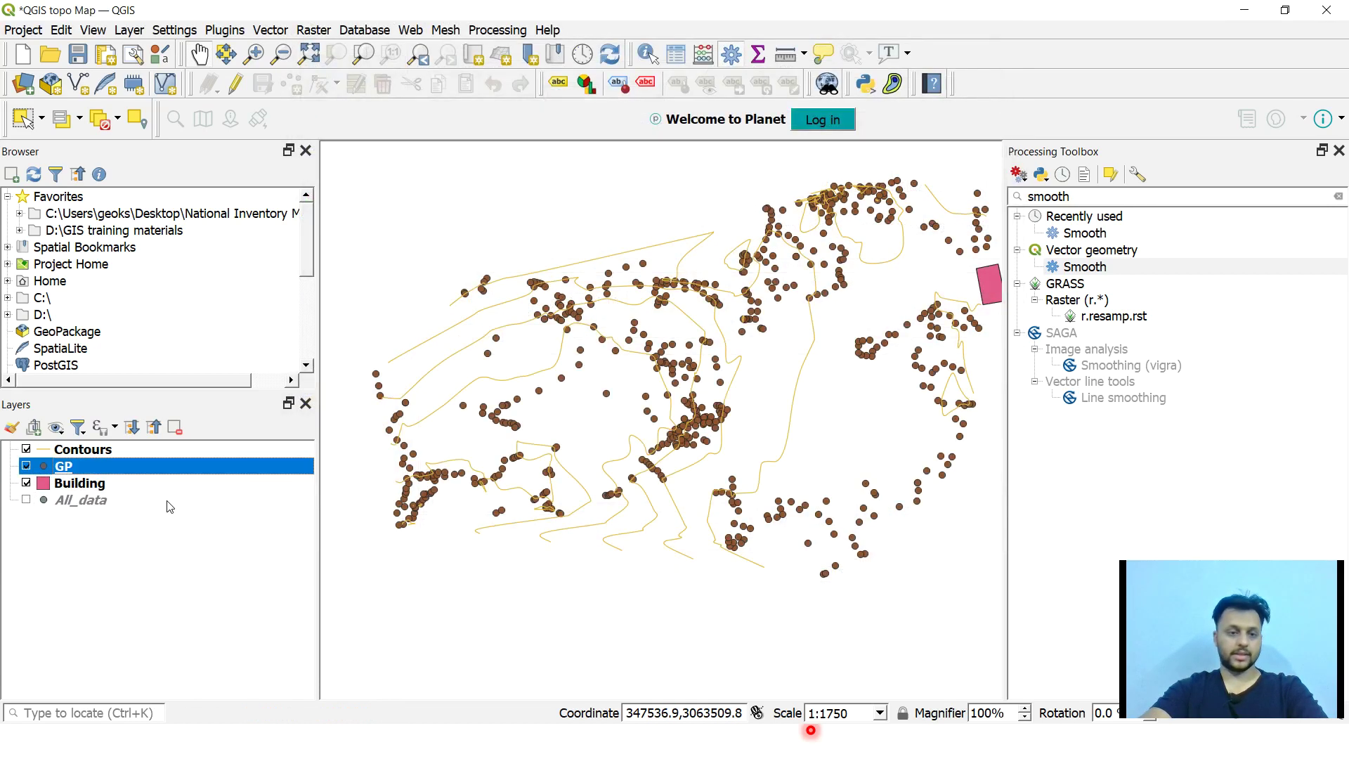
# Step: Set the GP layer's marker symbol size to 1 millimetre
pyautogui.rightClick(60, 469)
pyautogui.click(123, 454)
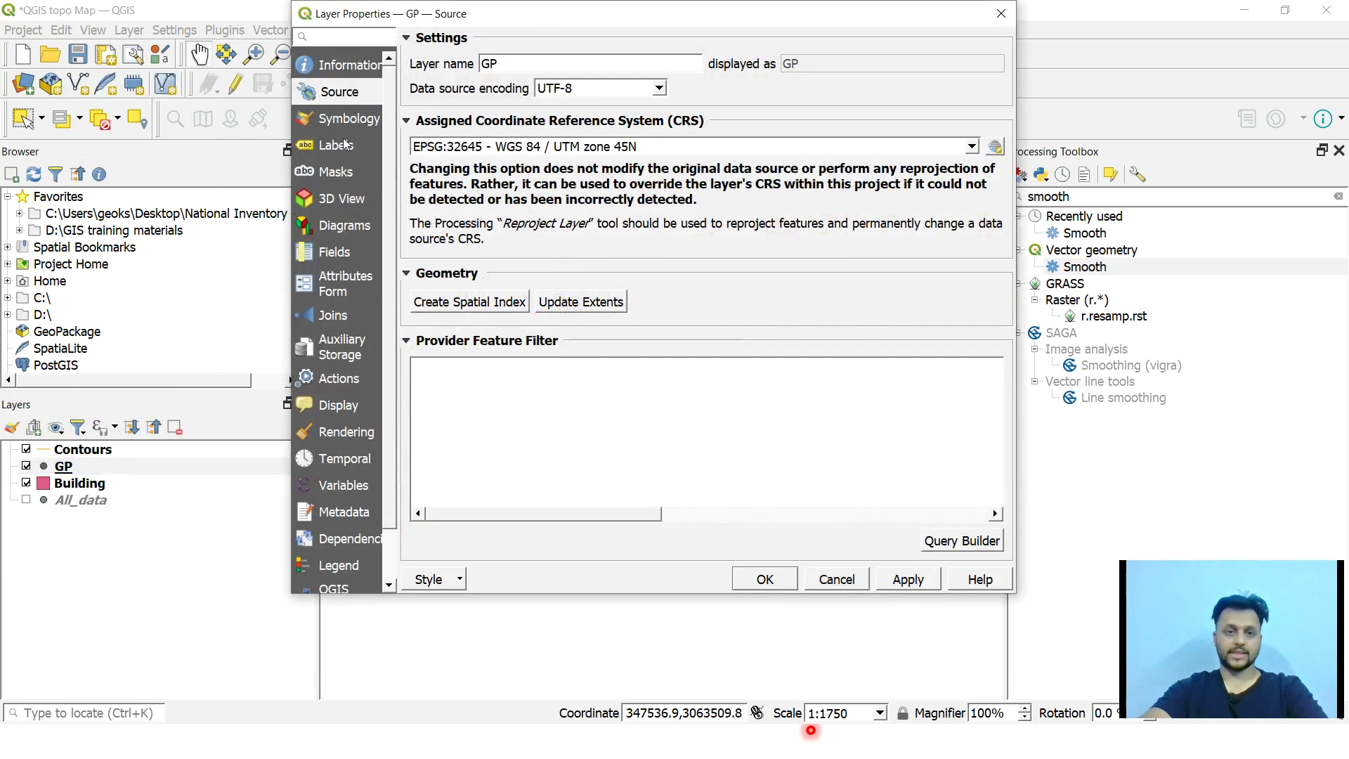
pyautogui.click(337, 118)
pyautogui.doubleClick(539, 246)
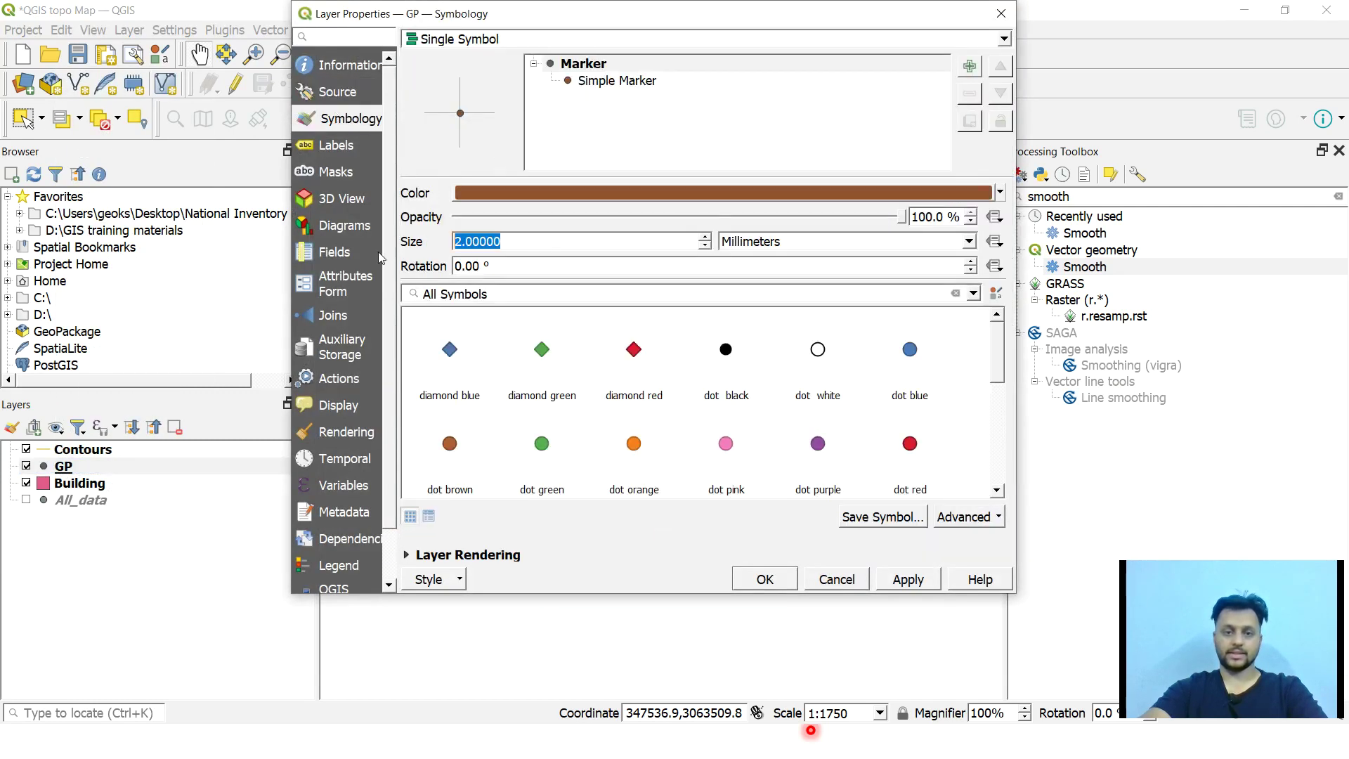
pyautogui.write('1')
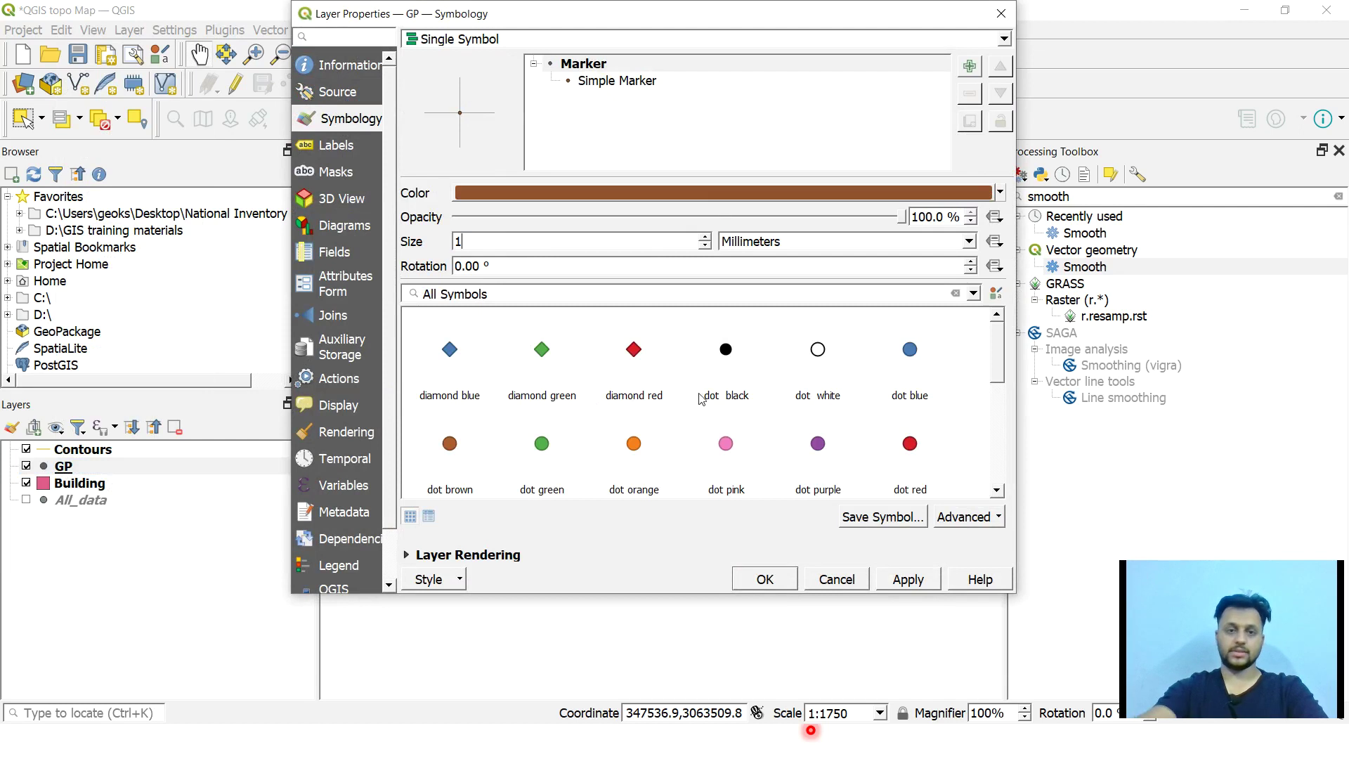
pyautogui.click(764, 579)
pyautogui.moveTo(753, 319)
pyautogui.mouseDown()
pyautogui.moveTo(702, 337)
pyautogui.moveTo(752, 328)
pyautogui.mouseUp()
pyautogui.moveTo(681, 387); pyautogui.dragTo(724, 373)
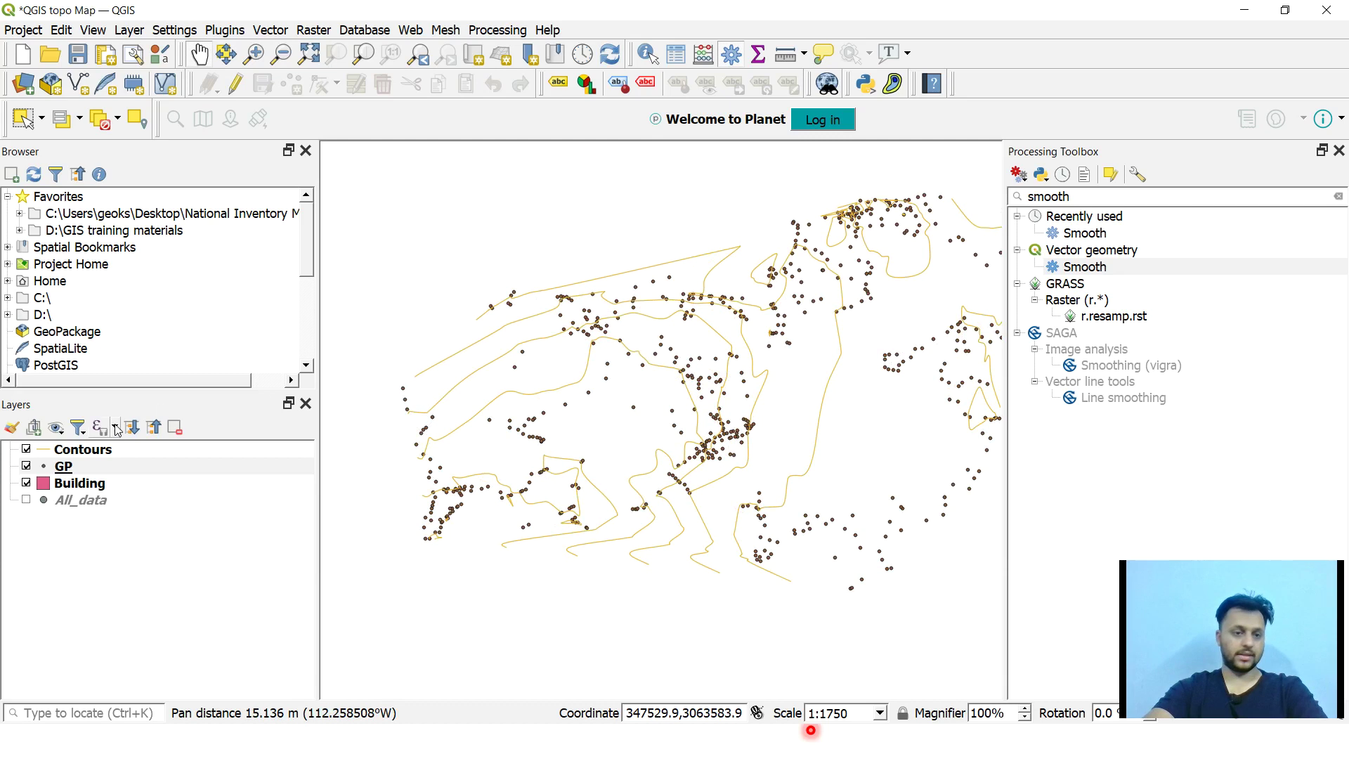
# Step: Change the Contours layer's line color to black
pyautogui.click(78, 452)
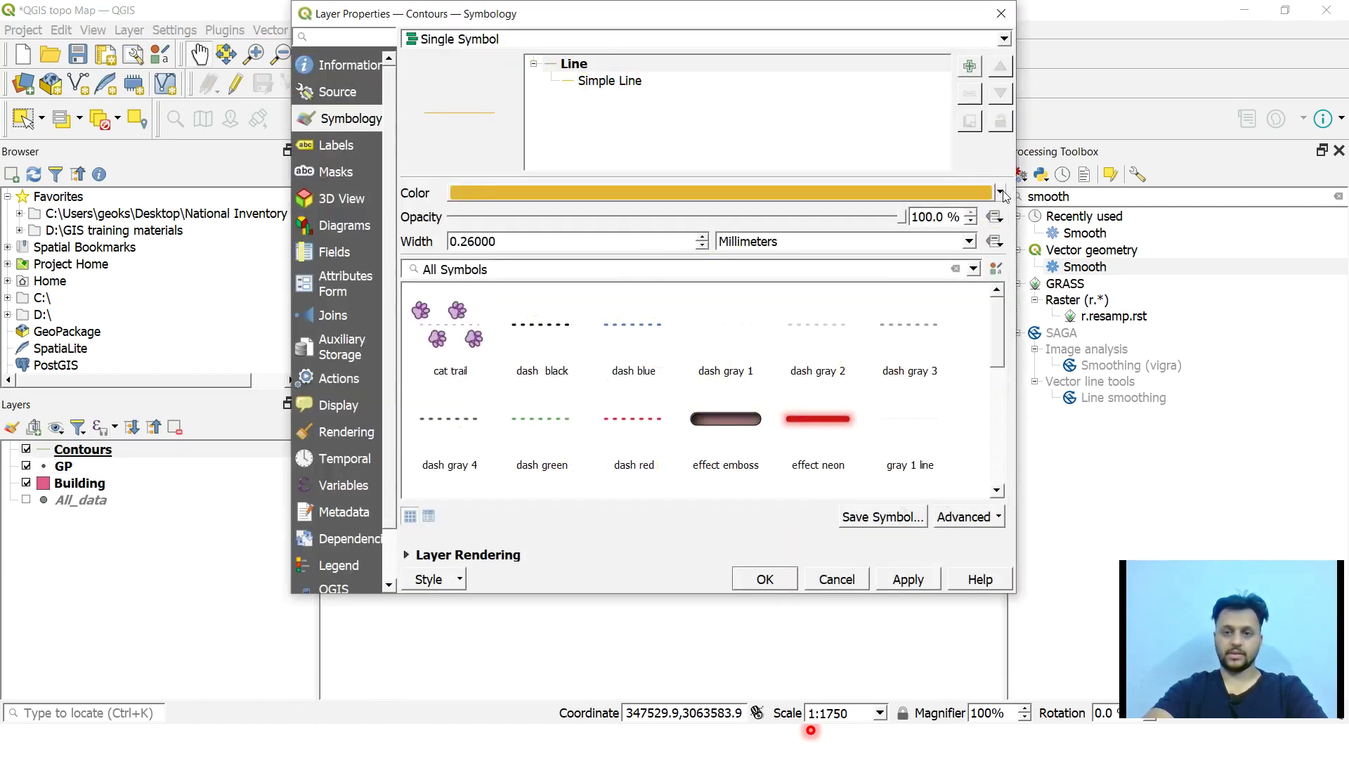
pyautogui.click(1001, 194)
pyautogui.click(500, 496)
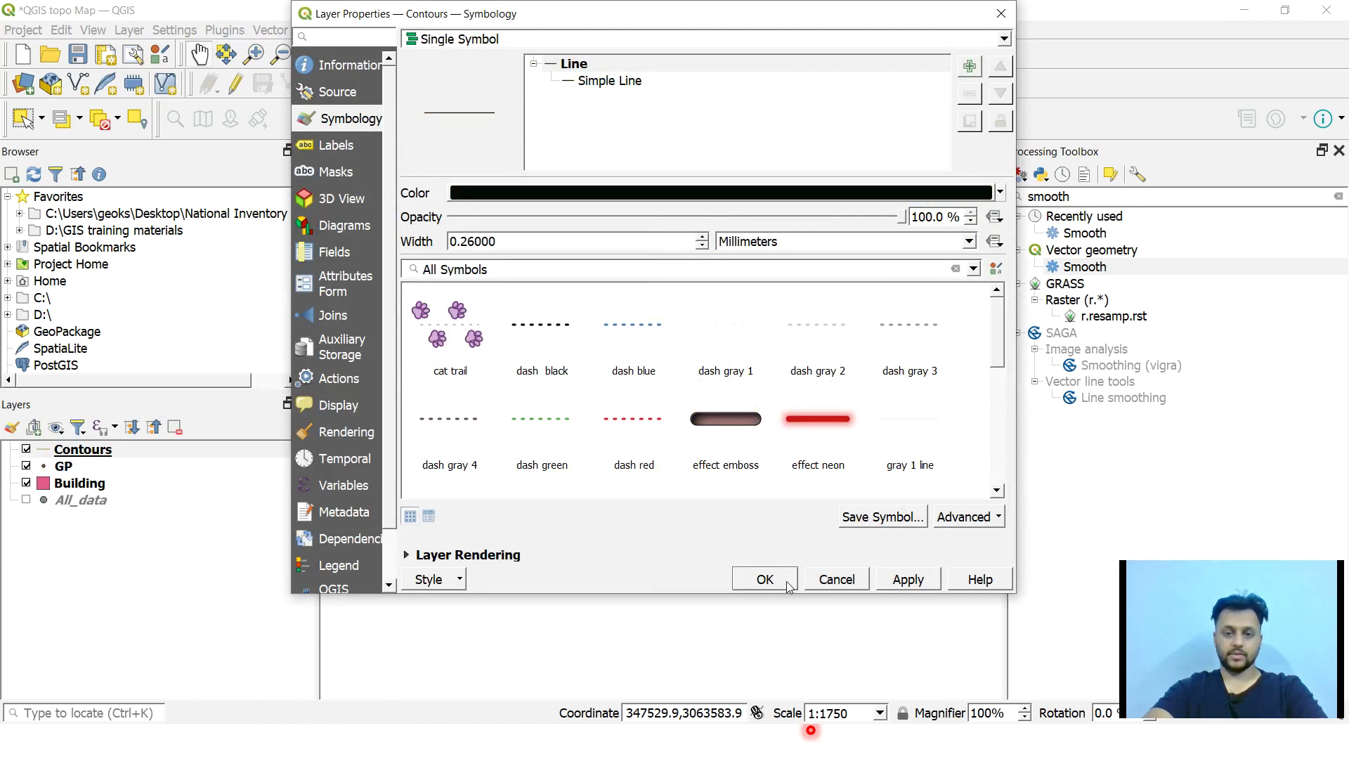
pyautogui.click(764, 579)
pyautogui.moveTo(759, 351); pyautogui.dragTo(678, 357)
pyautogui.moveTo(850, 345); pyautogui.dragTo(964, 309)
# Step: Label the Contours layer with Single Labels, using the label field as the value
pyautogui.click(86, 455)
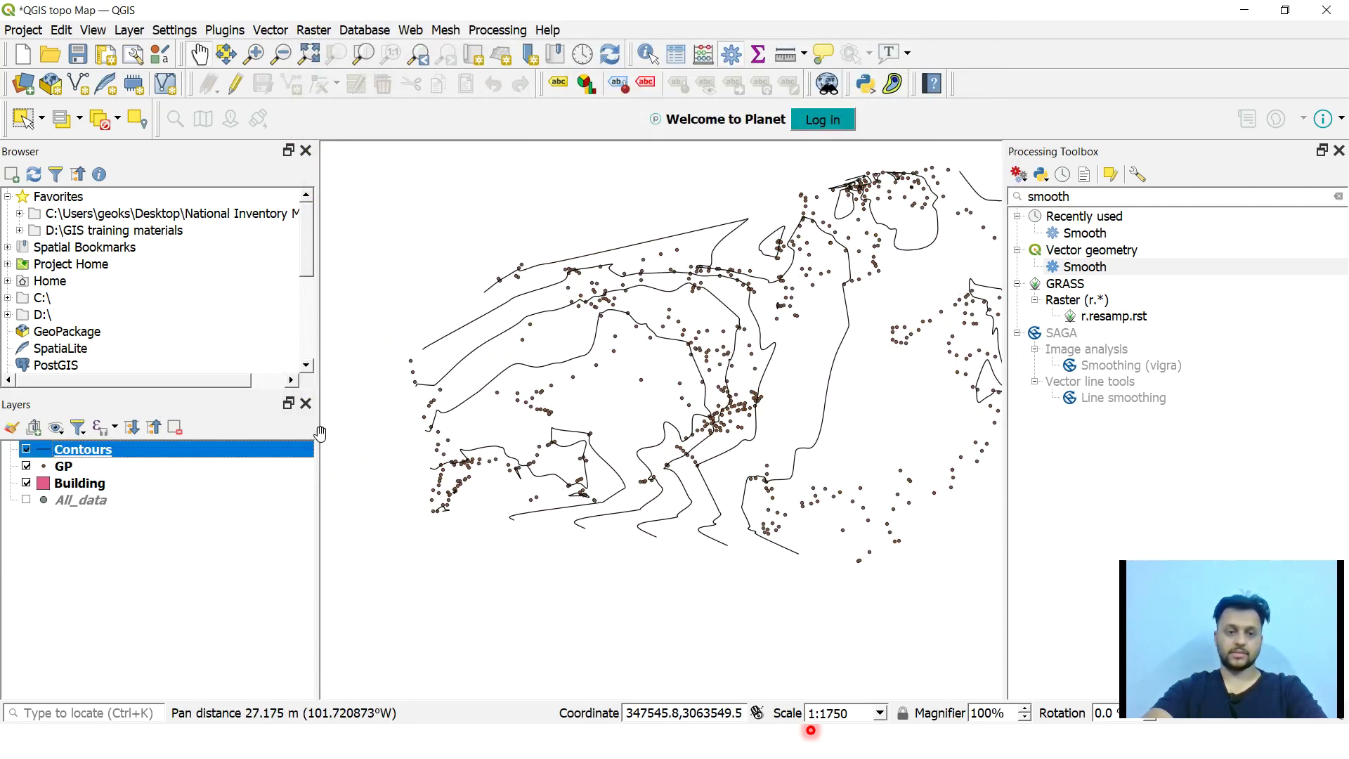
pyautogui.rightClick(78, 451)
pyautogui.click(115, 439)
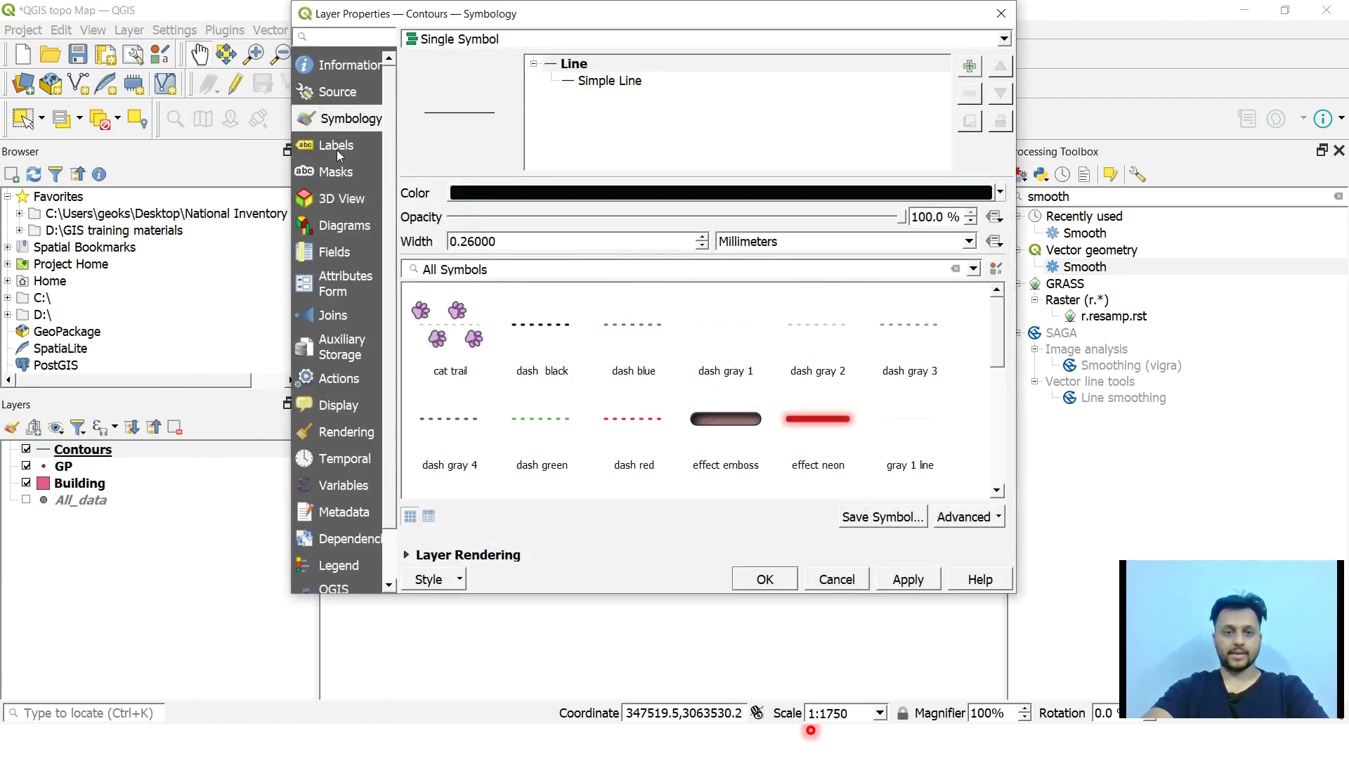
pyautogui.click(337, 148)
pyautogui.click(983, 40)
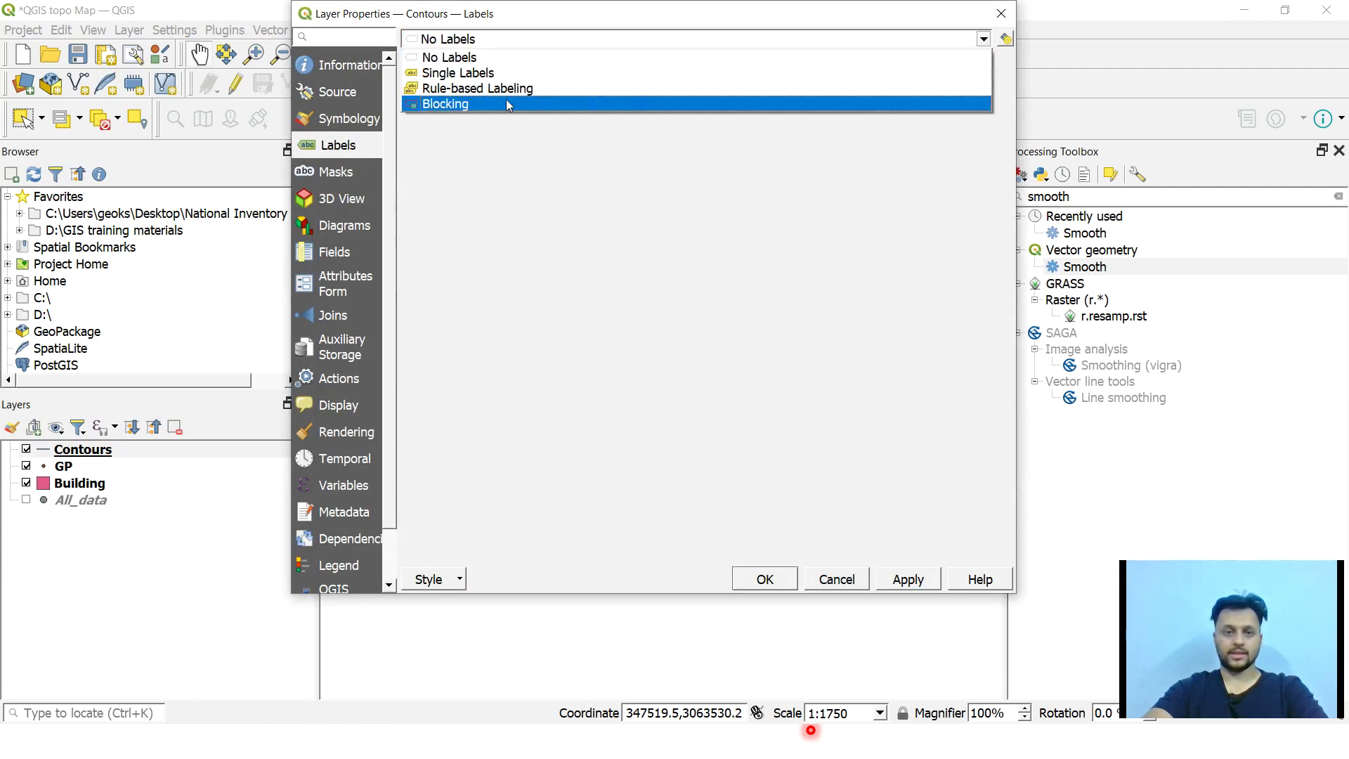
pyautogui.click(541, 69)
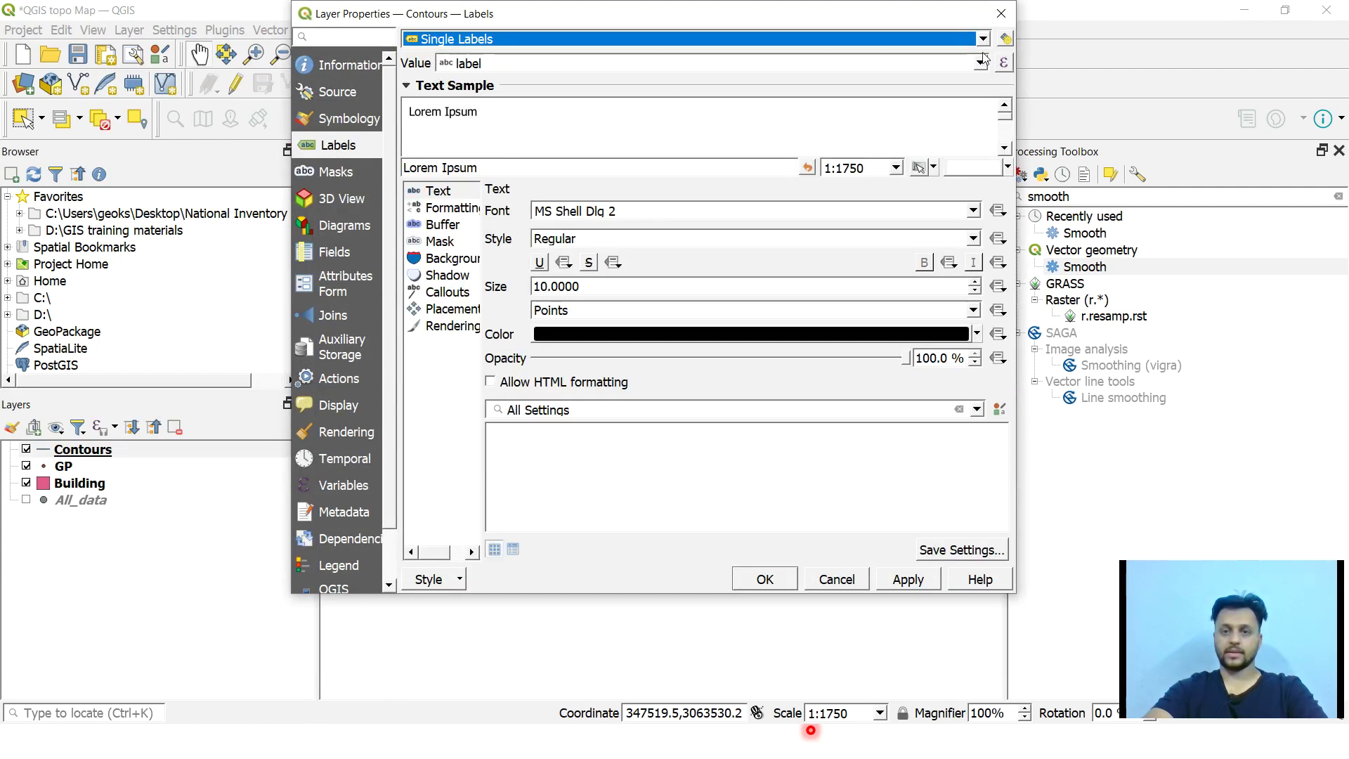
pyautogui.click(942, 62)
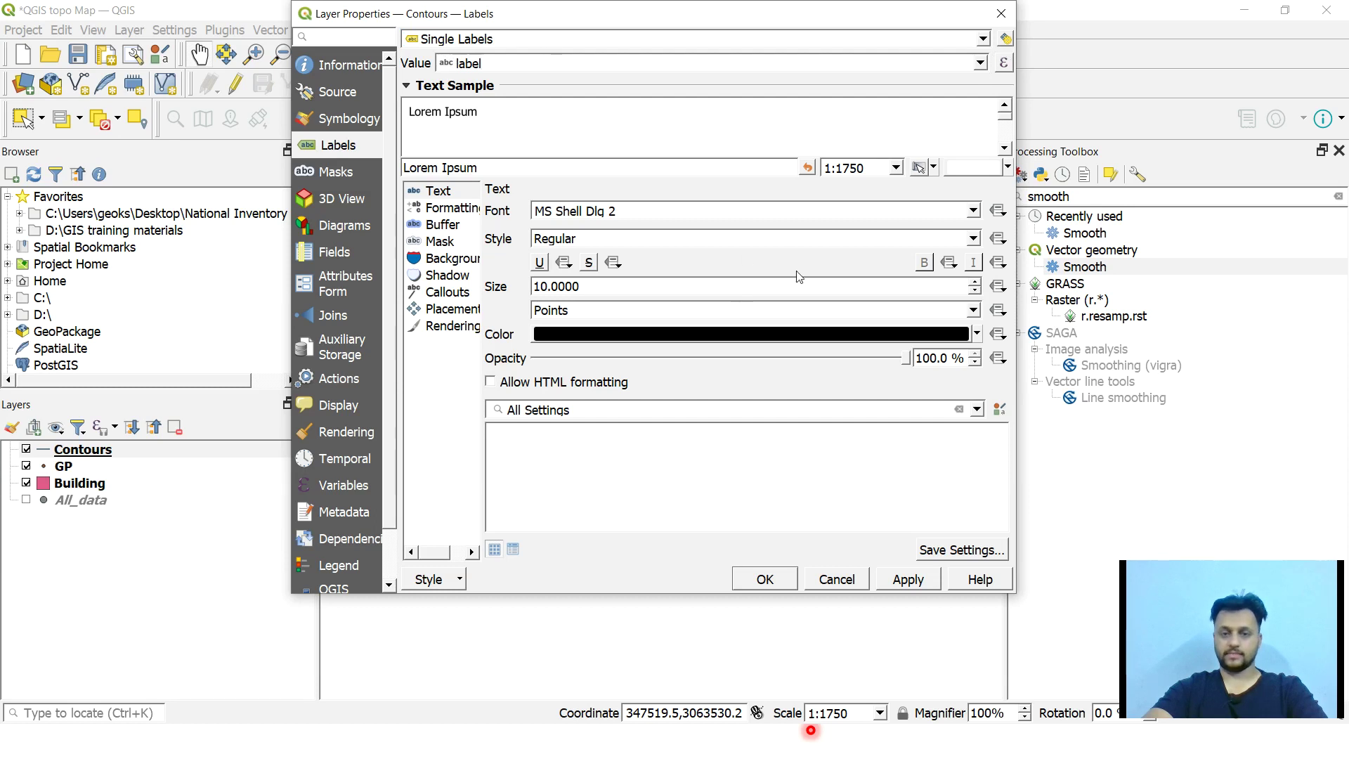
pyautogui.click(777, 573)
pyautogui.moveTo(818, 364); pyautogui.dragTo(728, 385)
# Step: Save the project with the styled and labelled layers
pyautogui.click(23, 29)
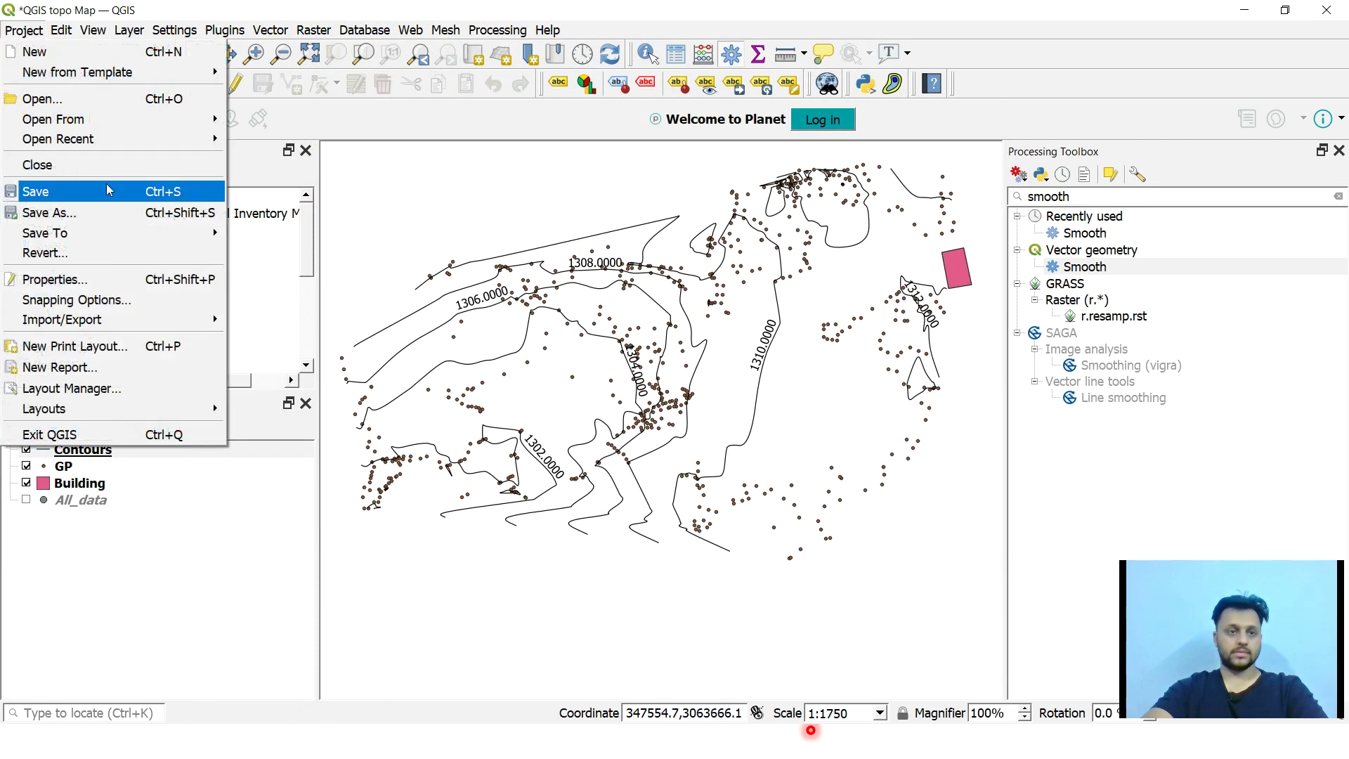
pyautogui.click(42, 190)
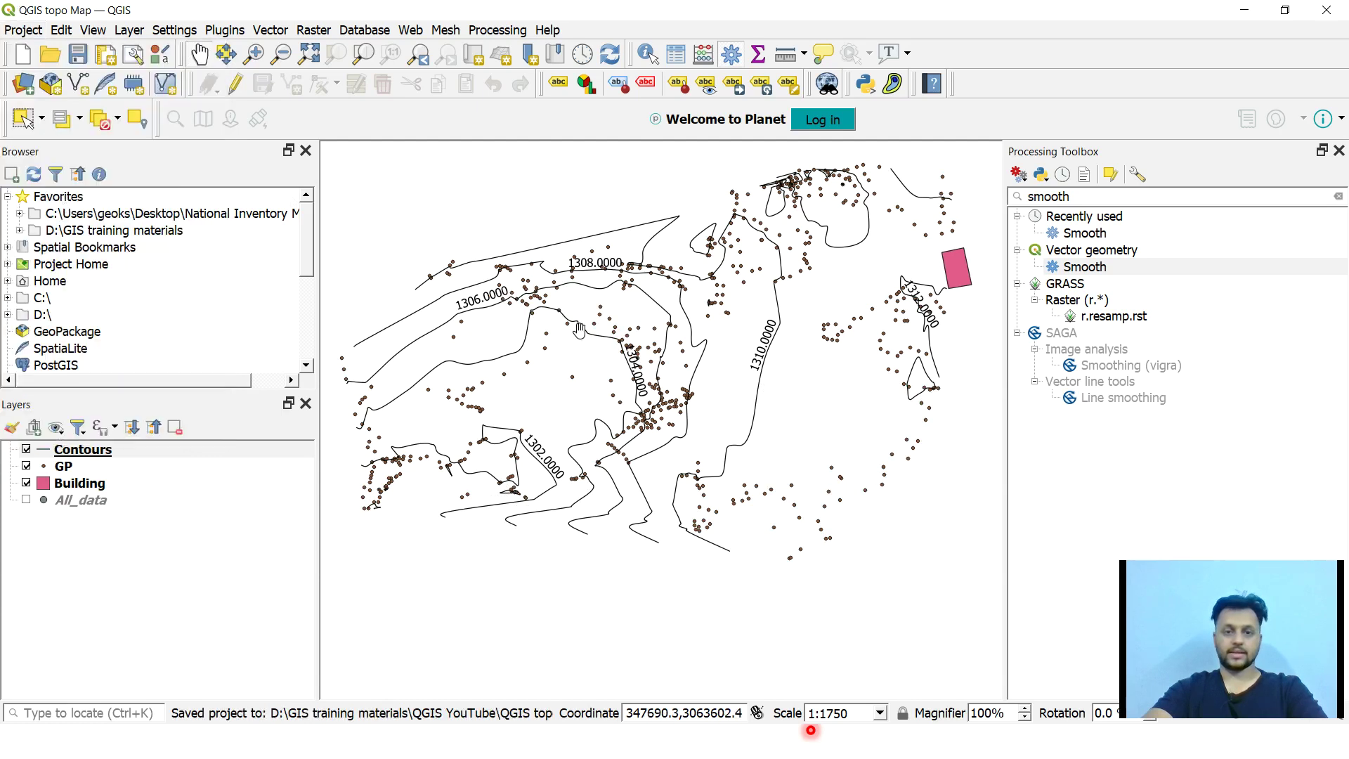
pyautogui.moveTo(578, 331); pyautogui.dragTo(555, 356)
pyautogui.moveTo(641, 352); pyautogui.dragTo(659, 350)
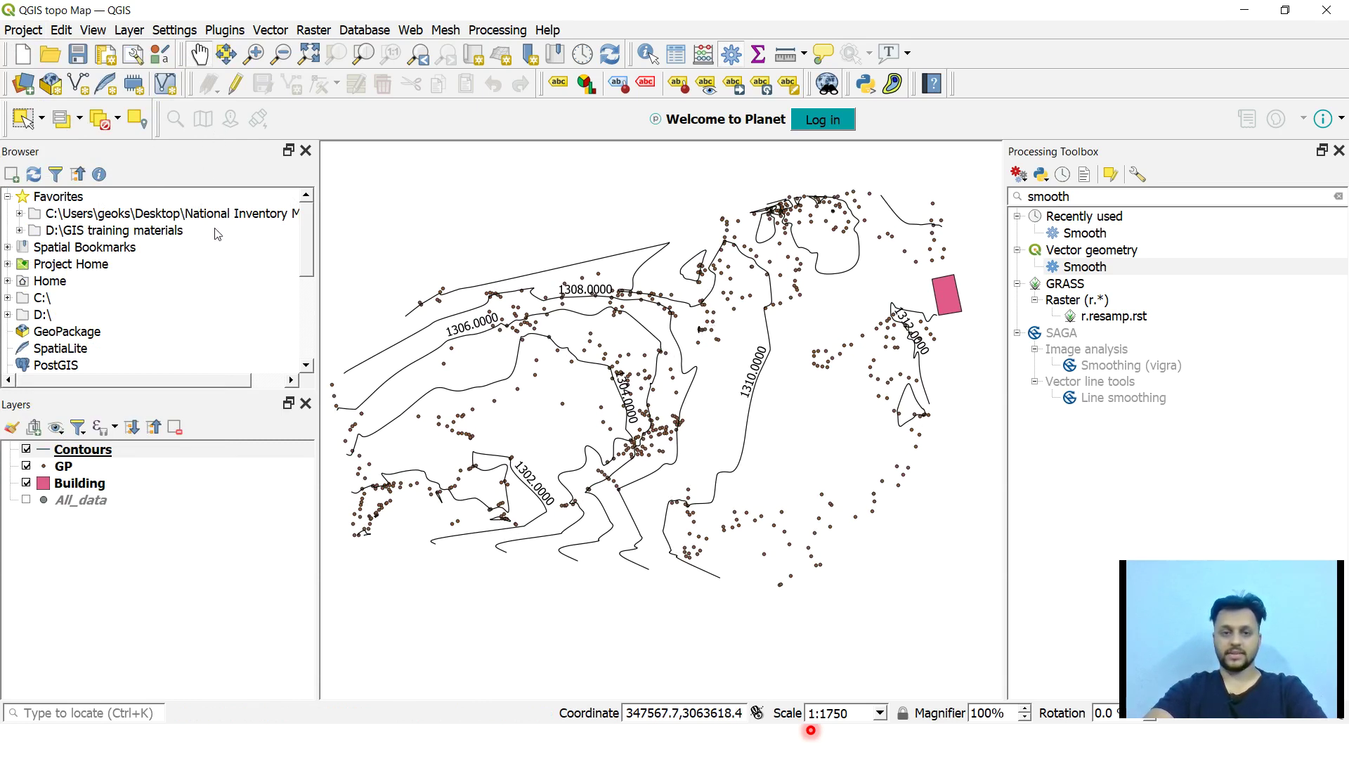
# Step: Create a new empty print layout titled "Topo map" through the Layout Manager
pyautogui.click(24, 30)
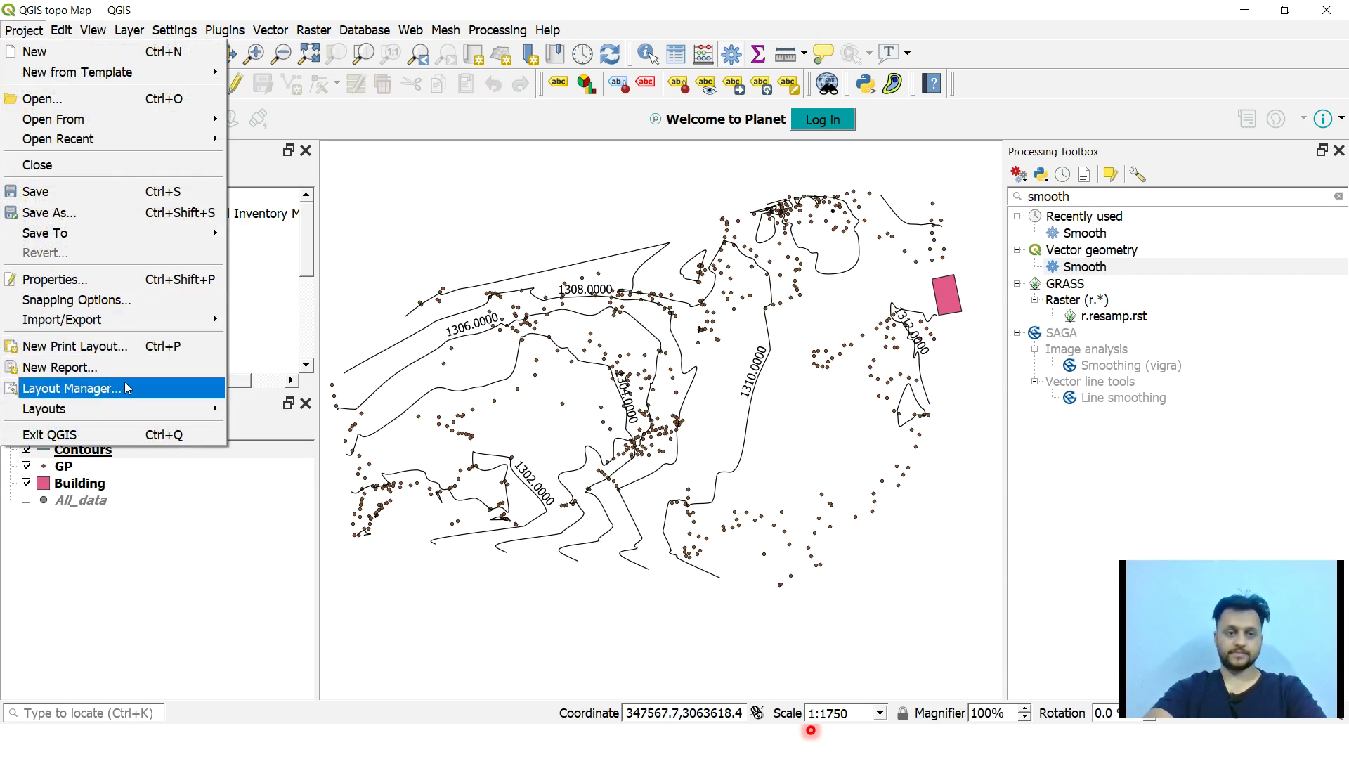
pyautogui.click(96, 390)
pyautogui.moveTo(596, 164); pyautogui.dragTo(489, 138)
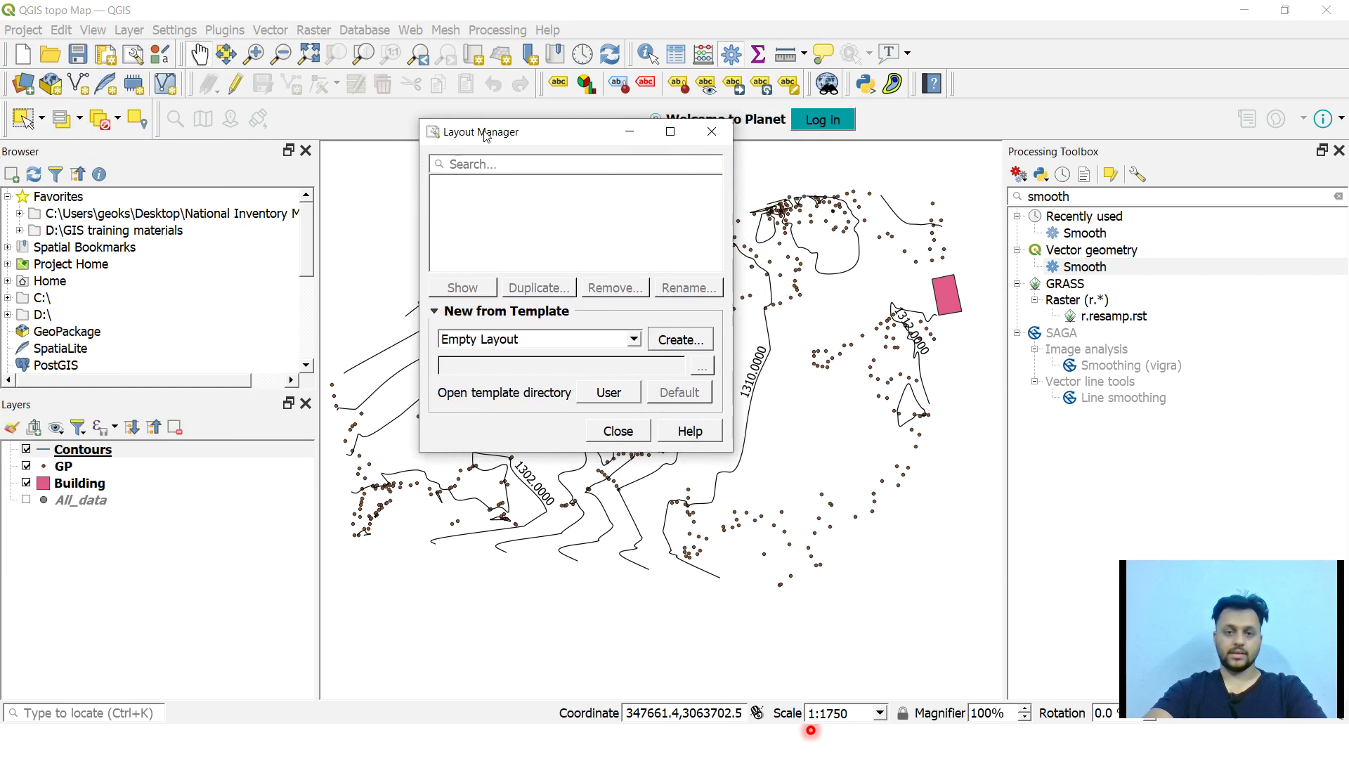
pyautogui.click(674, 342)
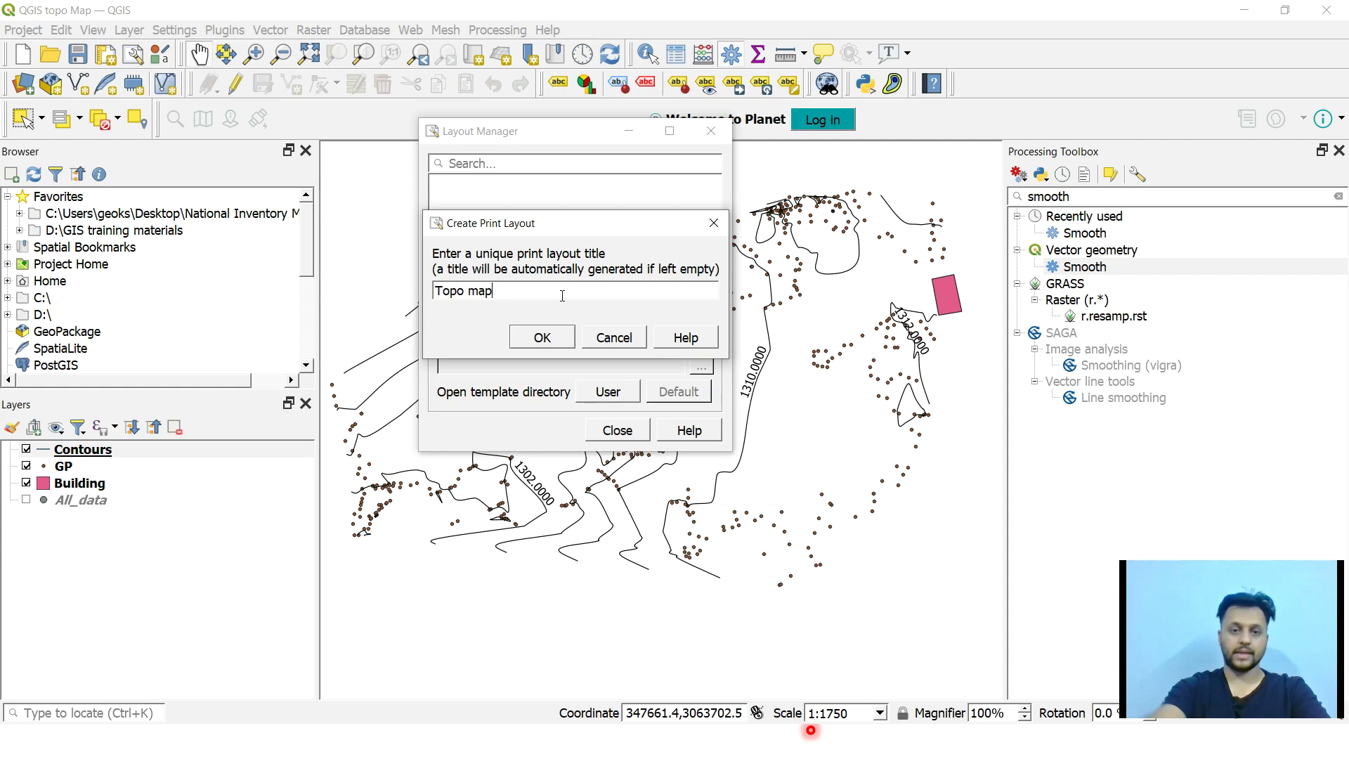
pyautogui.click(550, 338)
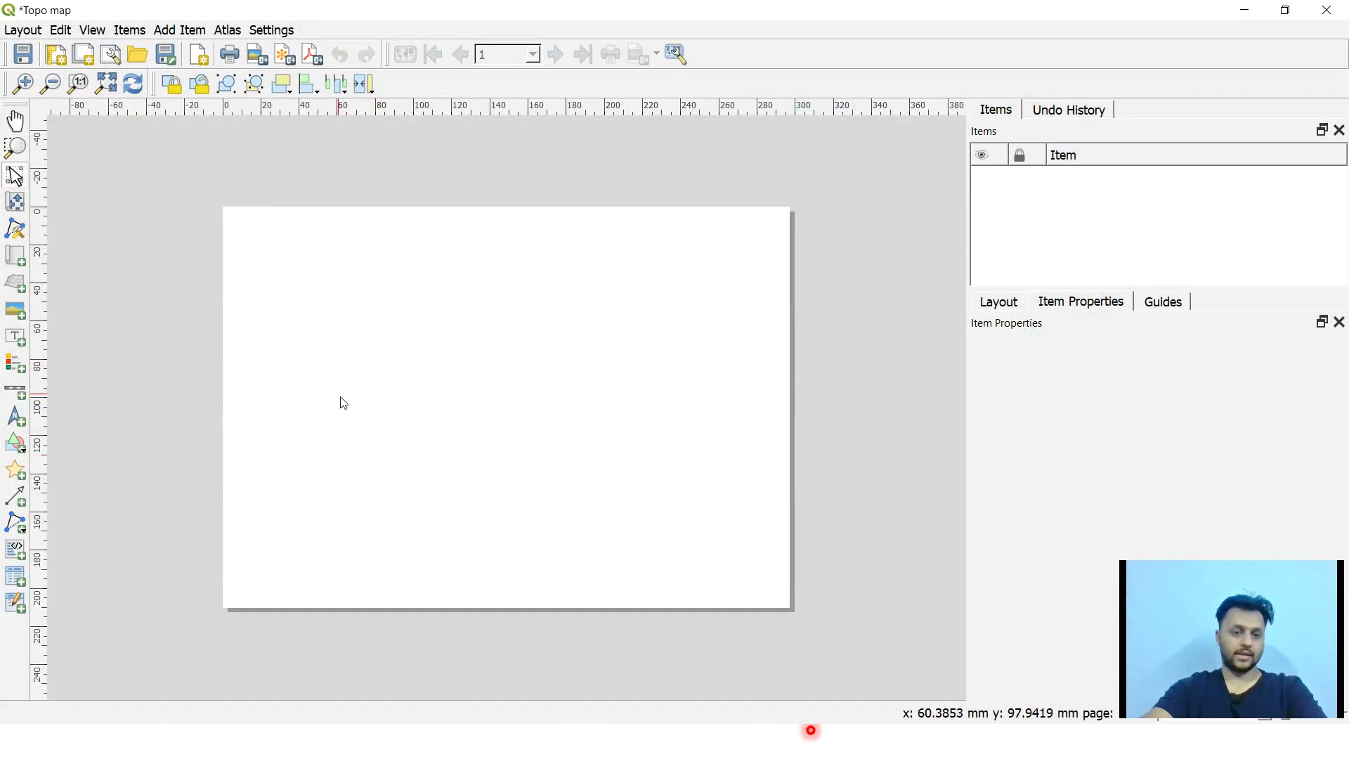
# Step: Set the layout's page size to A3 and fit the whole page in view
pyautogui.rightClick(497, 371)
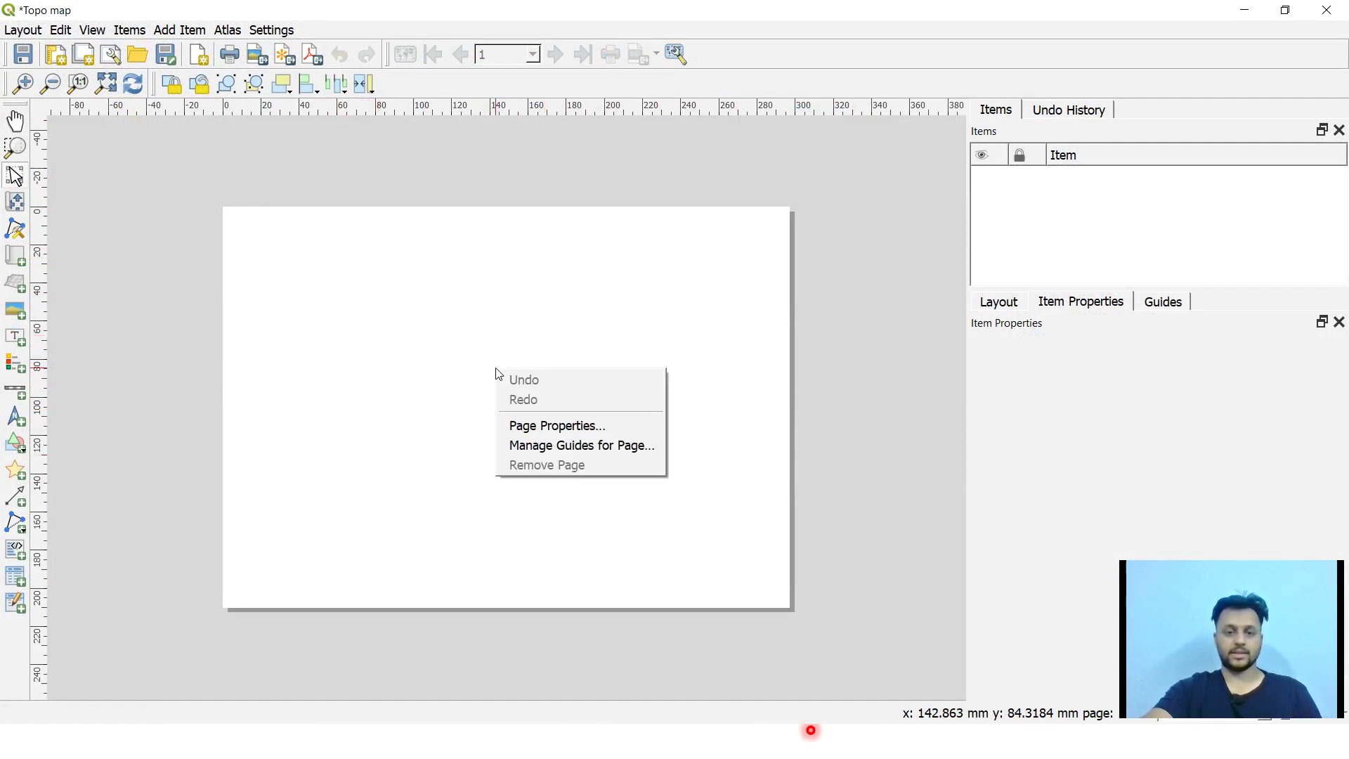
pyautogui.click(555, 426)
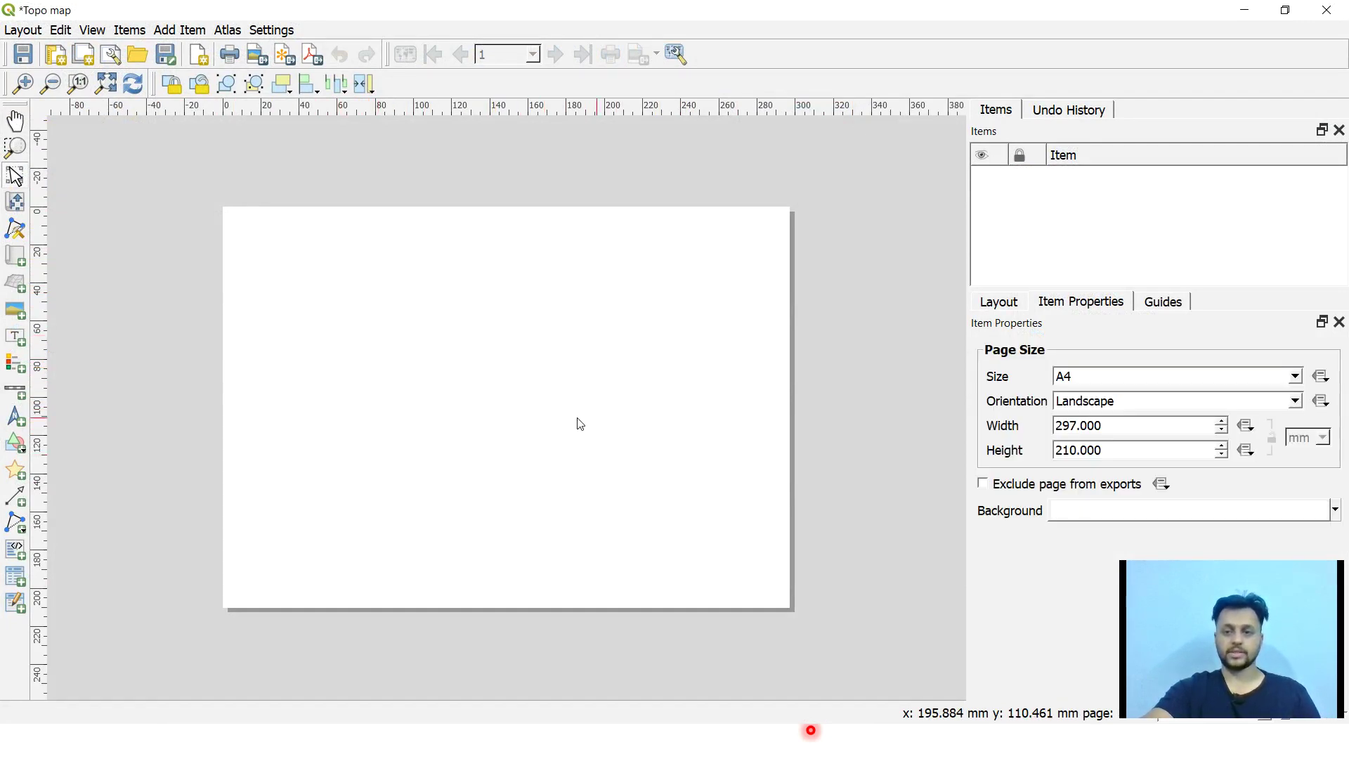
pyautogui.click(1299, 382)
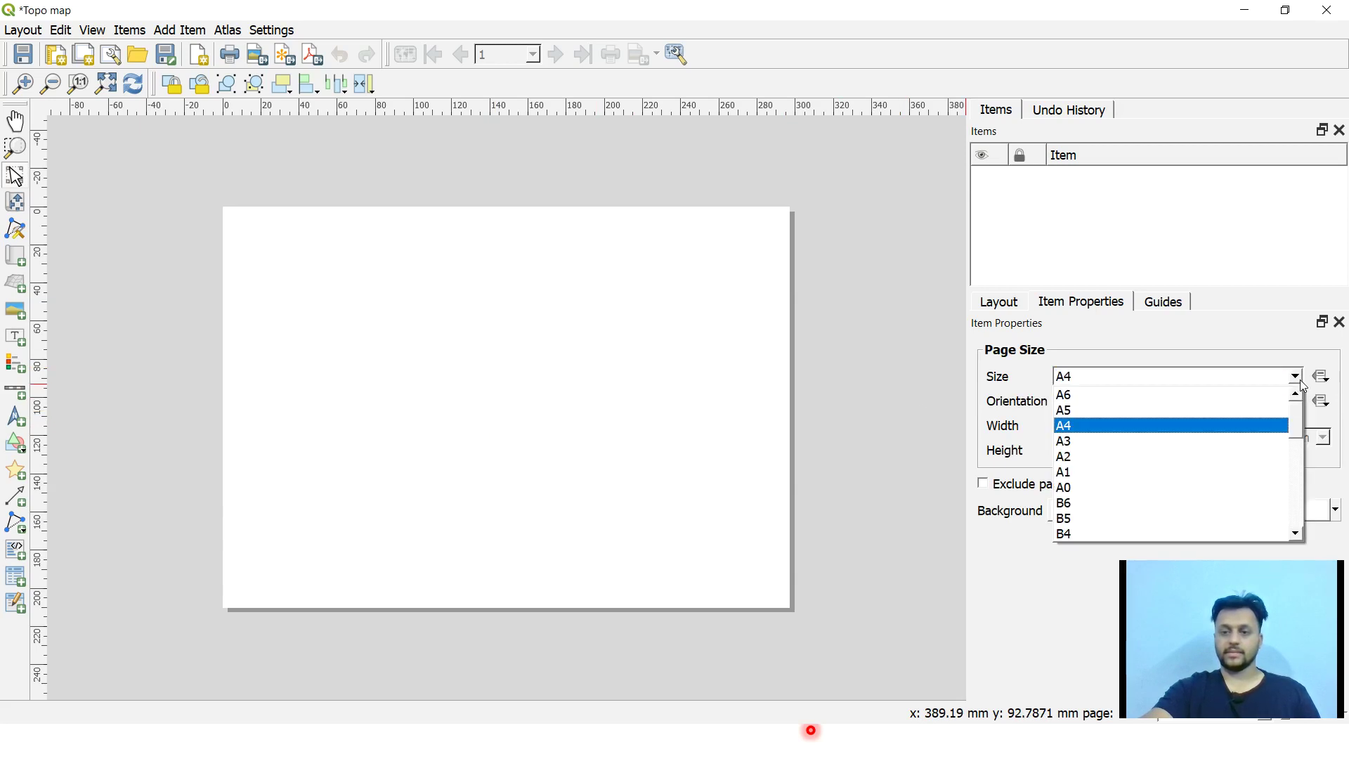
pyautogui.click(1072, 442)
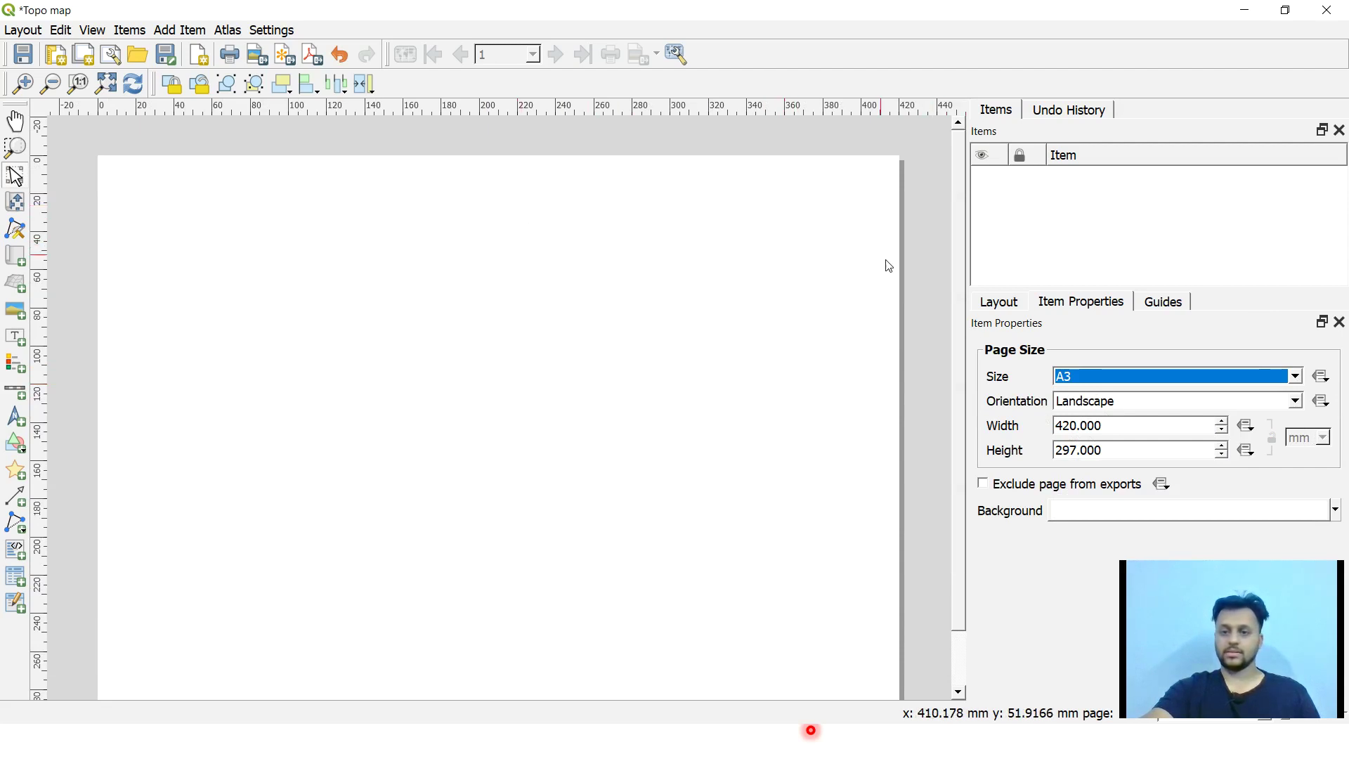
pyautogui.click(921, 210)
pyautogui.scroll(-3, 488, 433)
pyautogui.scroll(3, 452, 448)
pyautogui.scroll(-3, 452, 448)
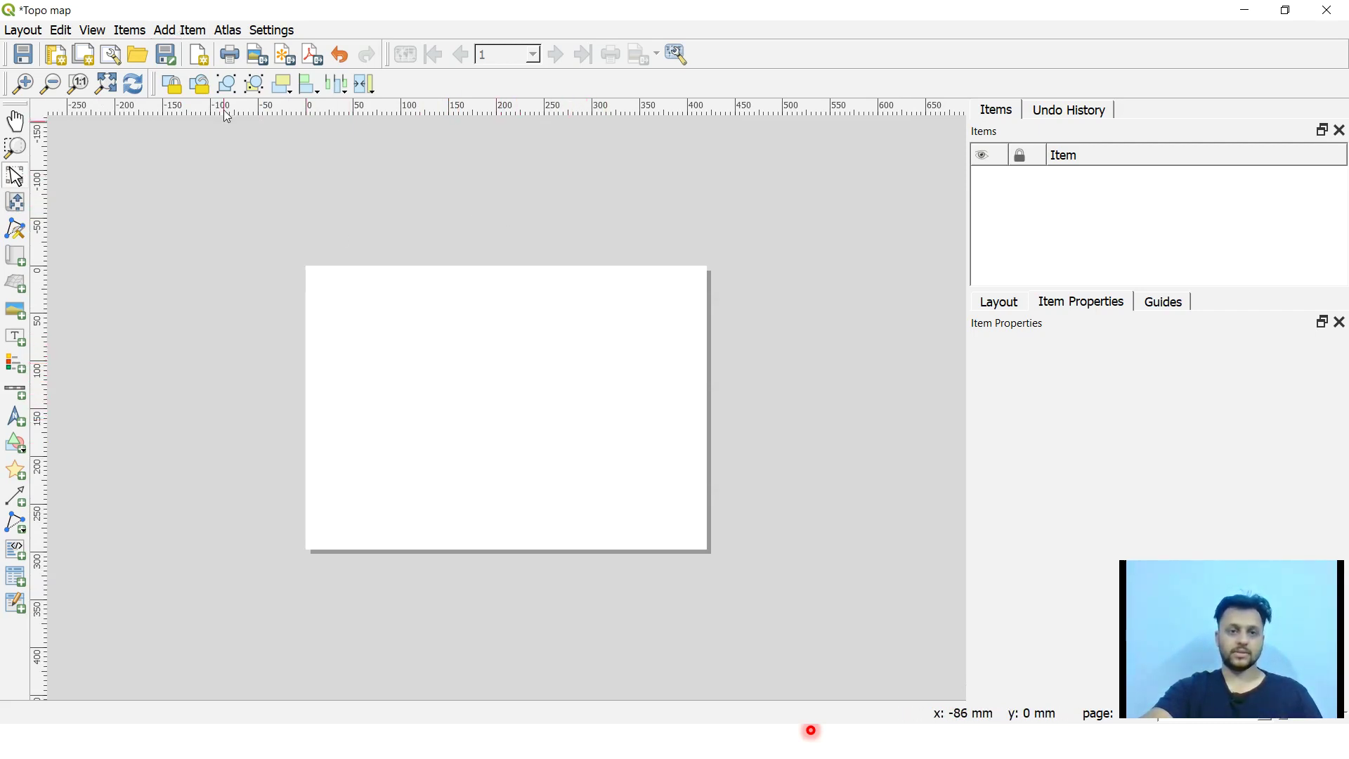
# Step: Add a map item covering nearly the whole page, leaving a narrow margin on all sides
pyautogui.click(179, 29)
pyautogui.click(189, 51)
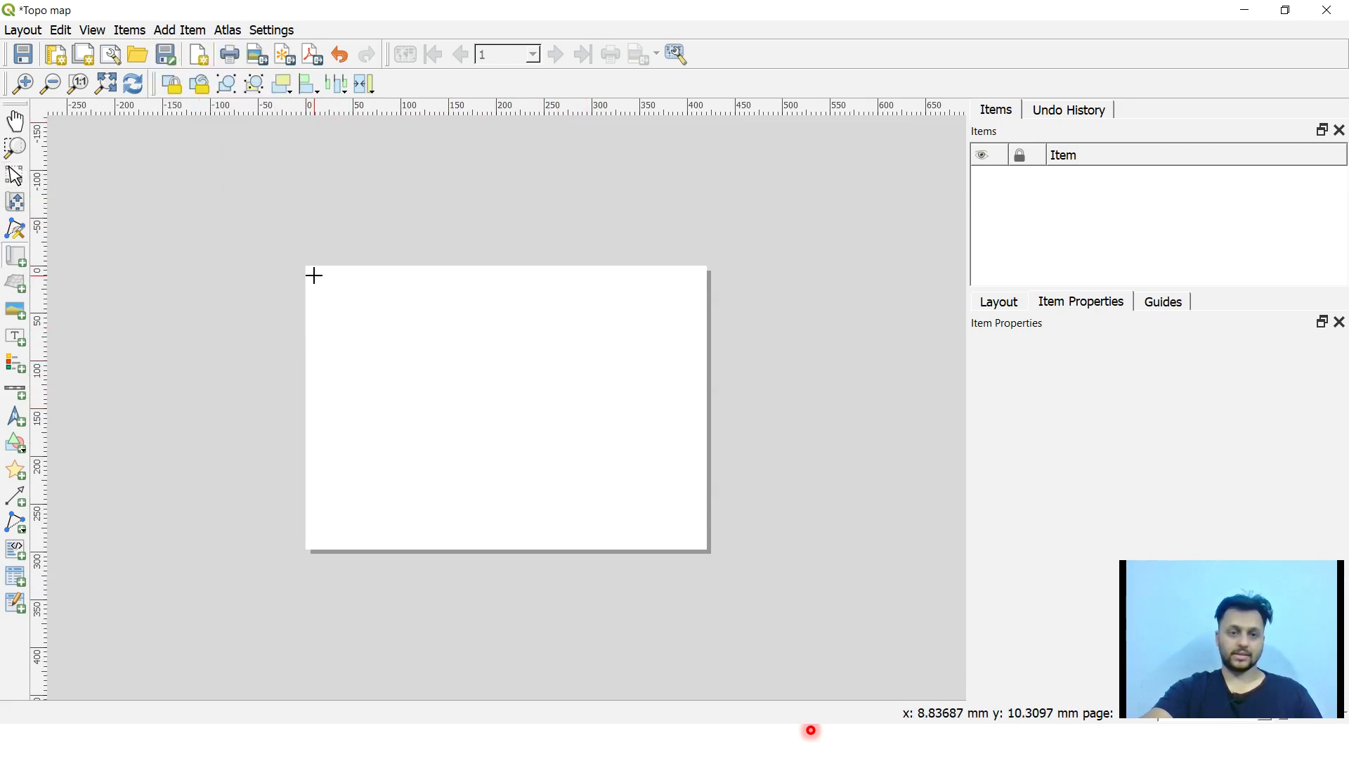
pyautogui.moveTo(314, 275)
pyautogui.mouseDown()
pyautogui.moveTo(647, 485)
pyautogui.moveTo(696, 543)
pyautogui.mouseUp()
pyautogui.click(807, 416)
pyautogui.scroll(1, 520, 445)
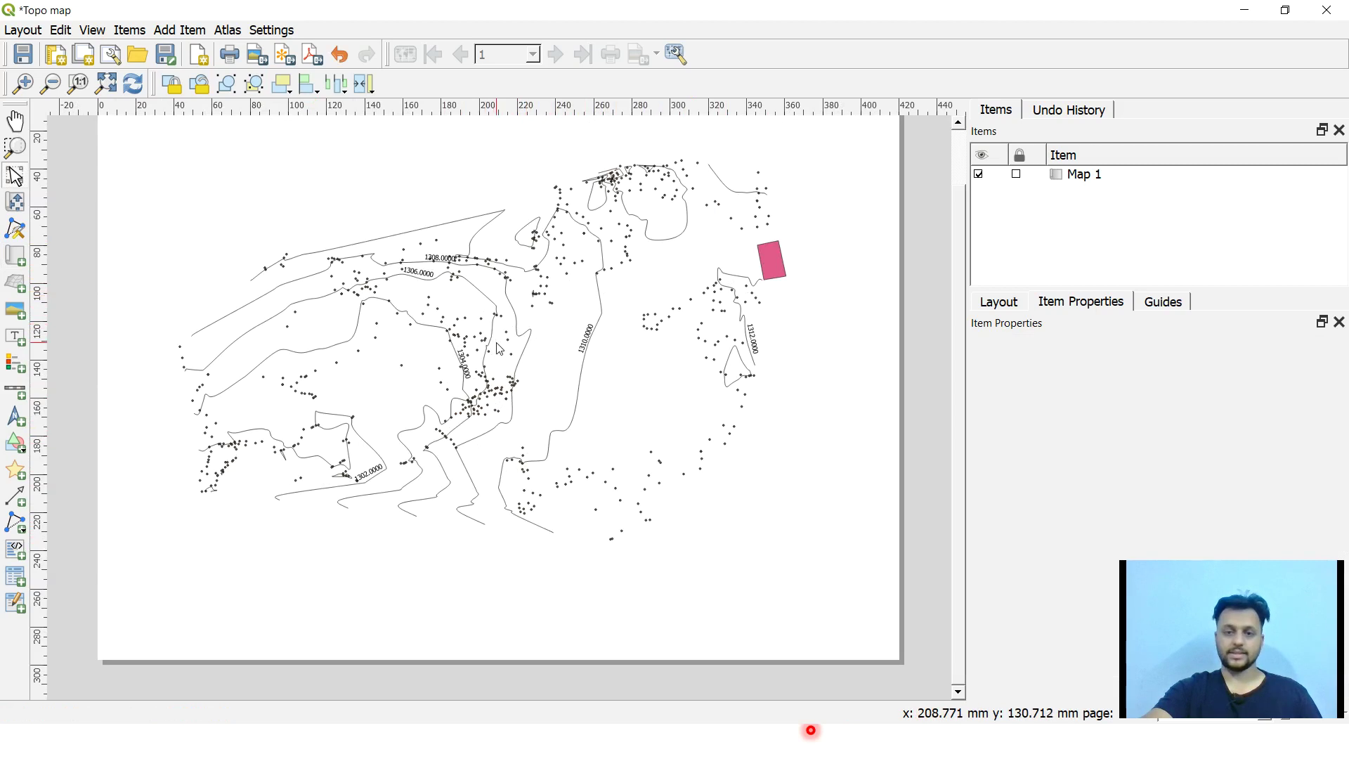
pyautogui.scroll(-1, 499, 349)
# Step: Set the scale of the layout's map to 1000
pyautogui.click(530, 371)
pyautogui.scroll(1, 497, 377)
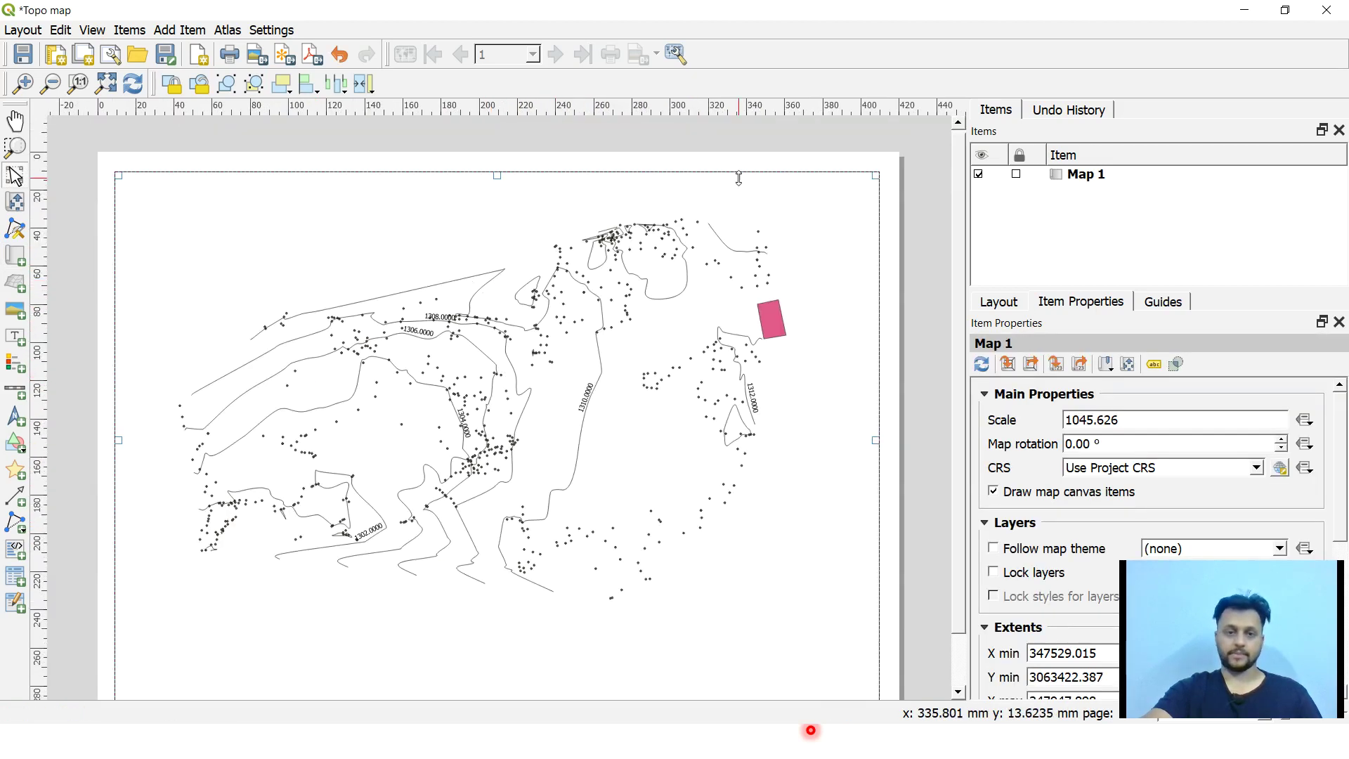
pyautogui.rightClick(525, 285)
pyautogui.click(613, 453)
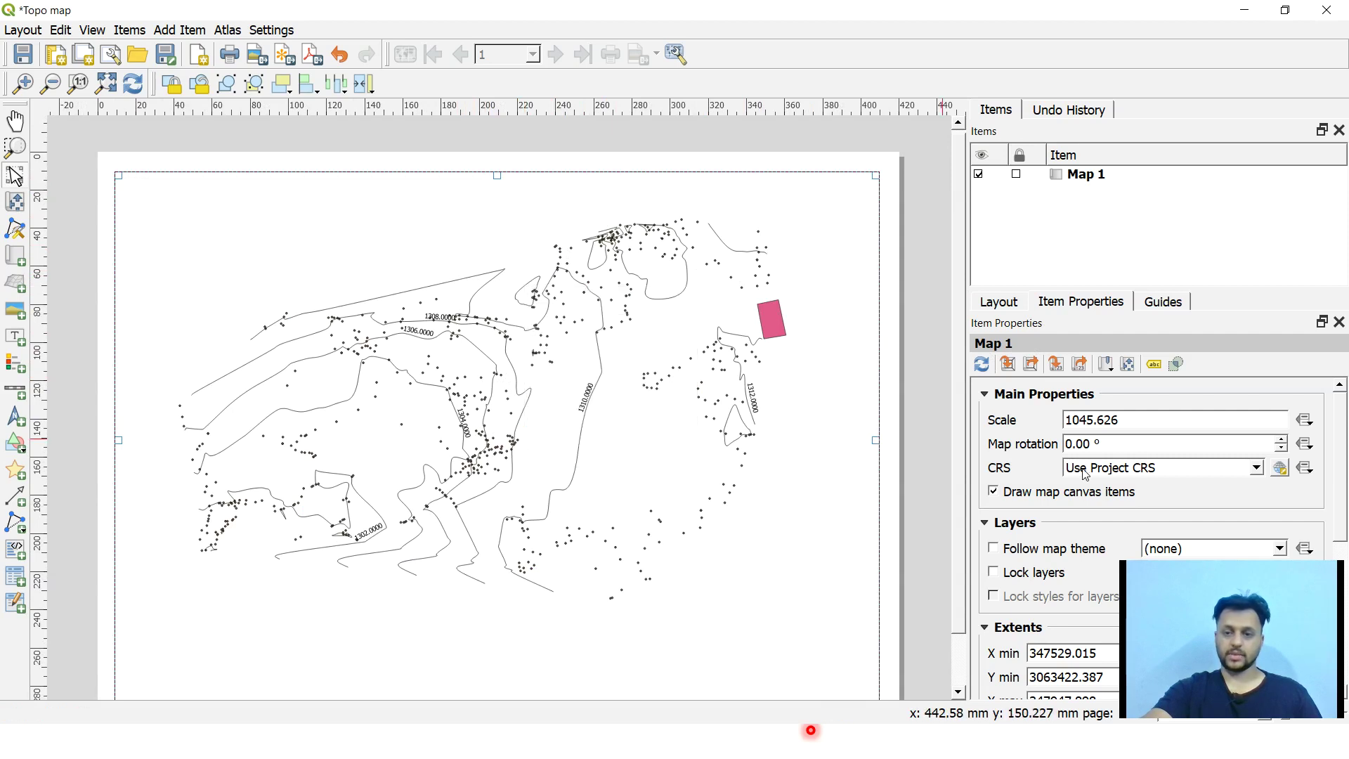
pyautogui.doubleClick(1127, 416)
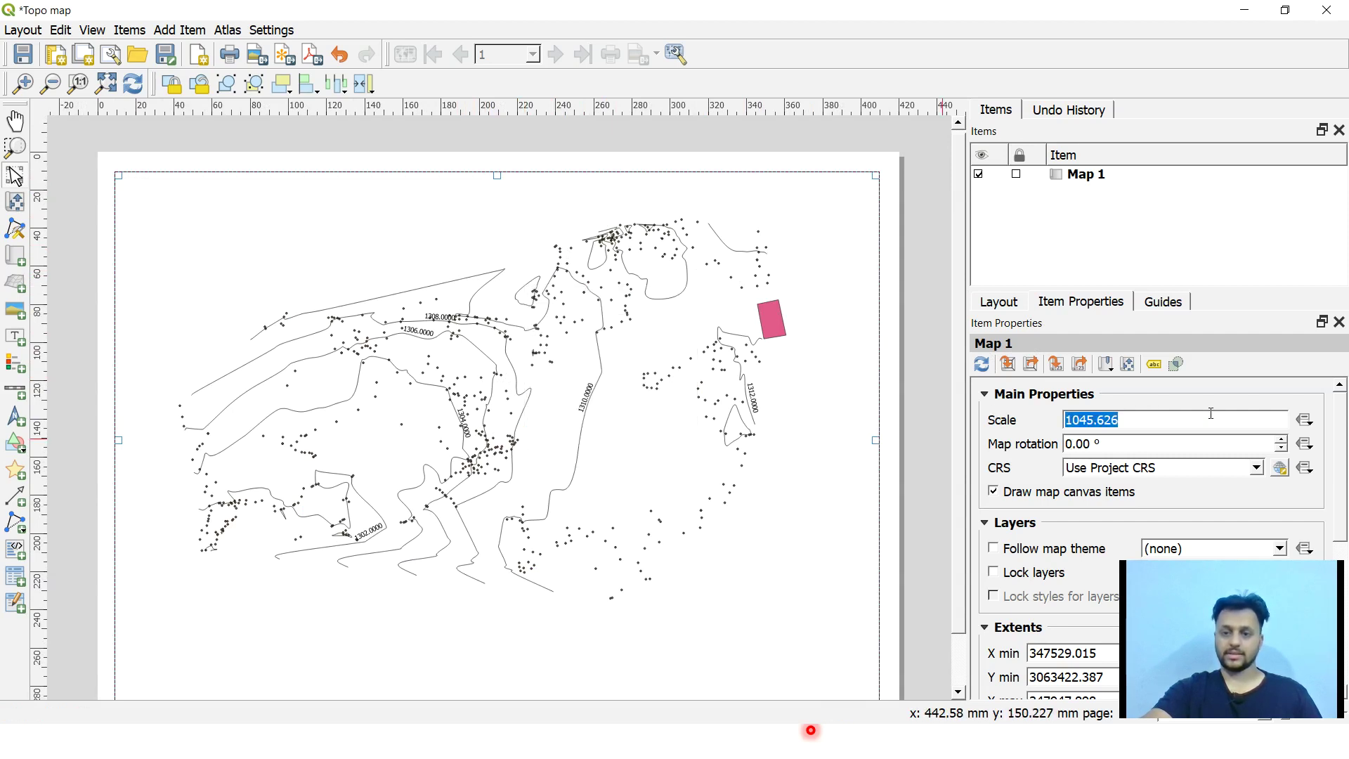
pyautogui.write('1000')
pyautogui.press('Return')
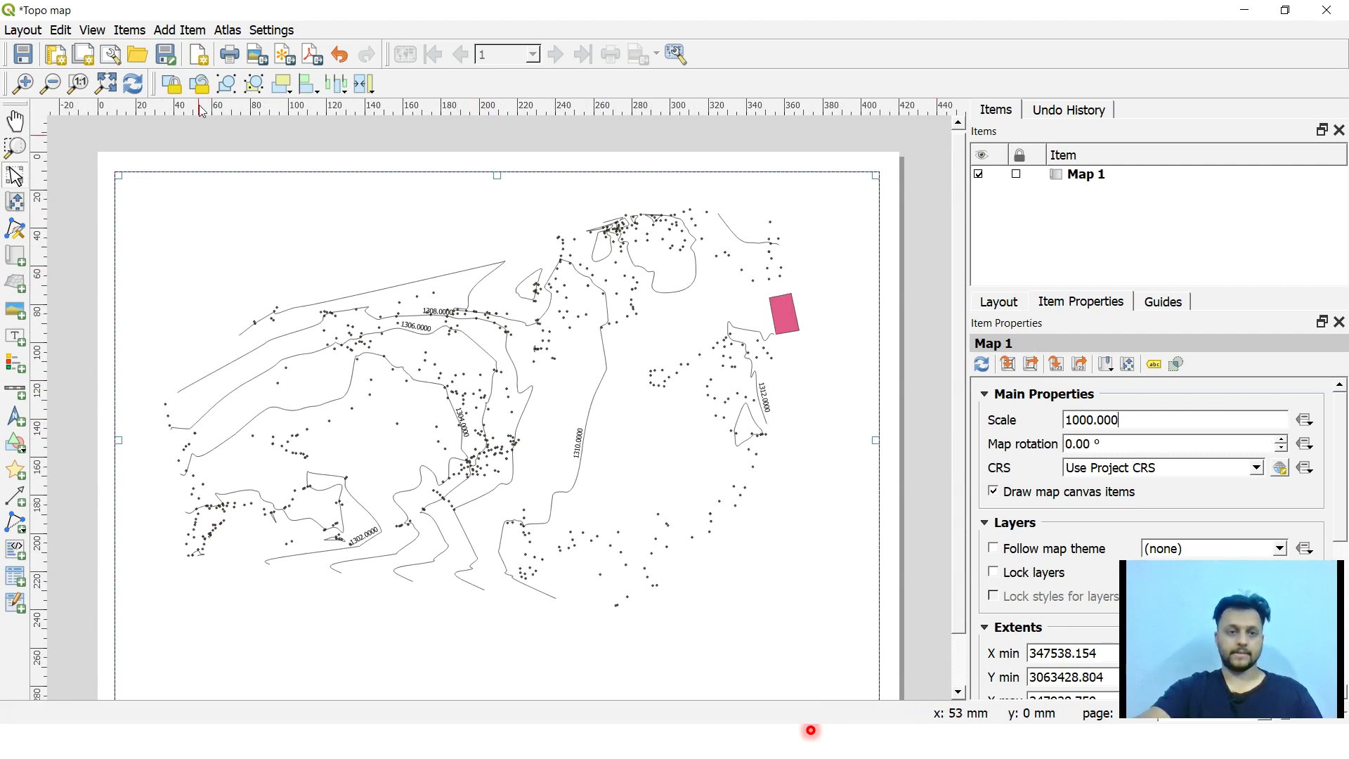
pyautogui.click(113, 137)
pyautogui.scroll(-3, 229, 196)
pyautogui.scroll(3, 317, 295)
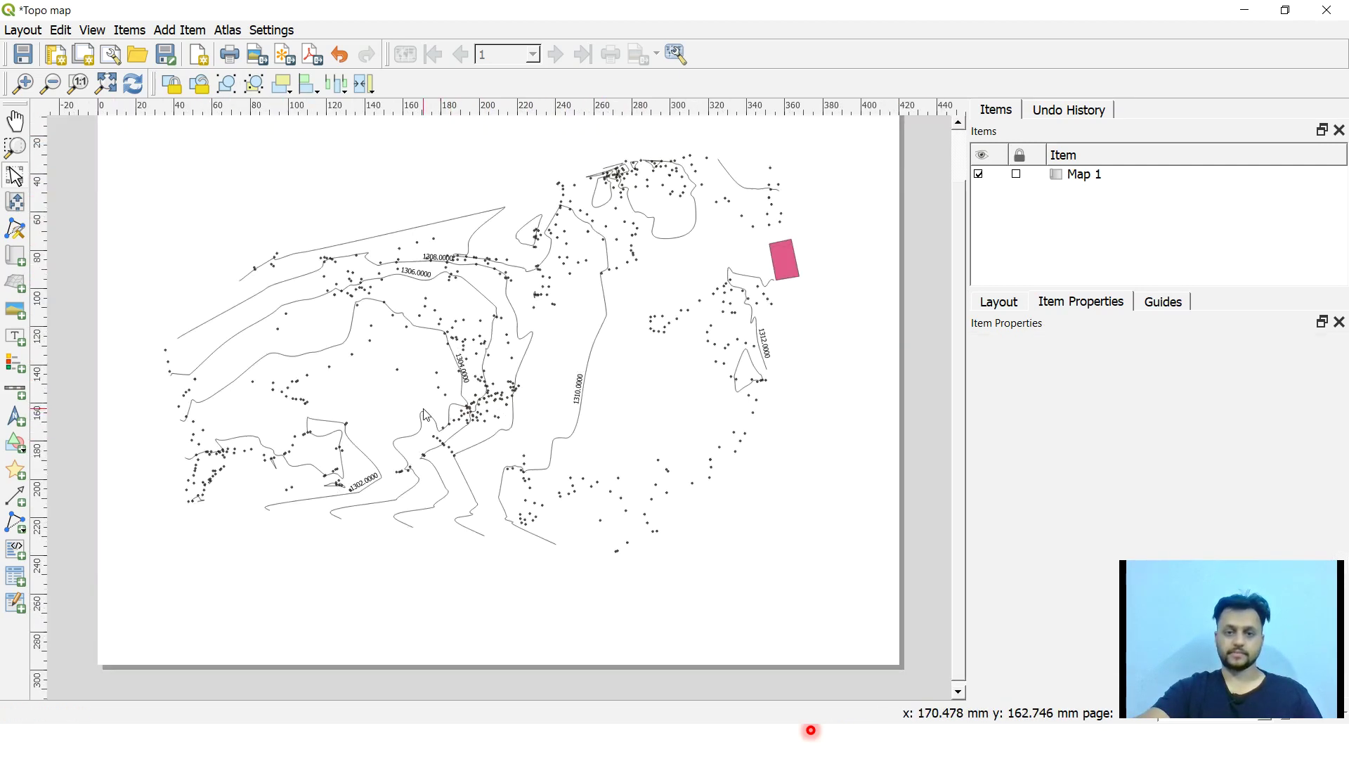
pyautogui.scroll(-3, 425, 415)
# Step: Enable a frame around the map and move the map slightly up and to the right on the page
pyautogui.click(513, 425)
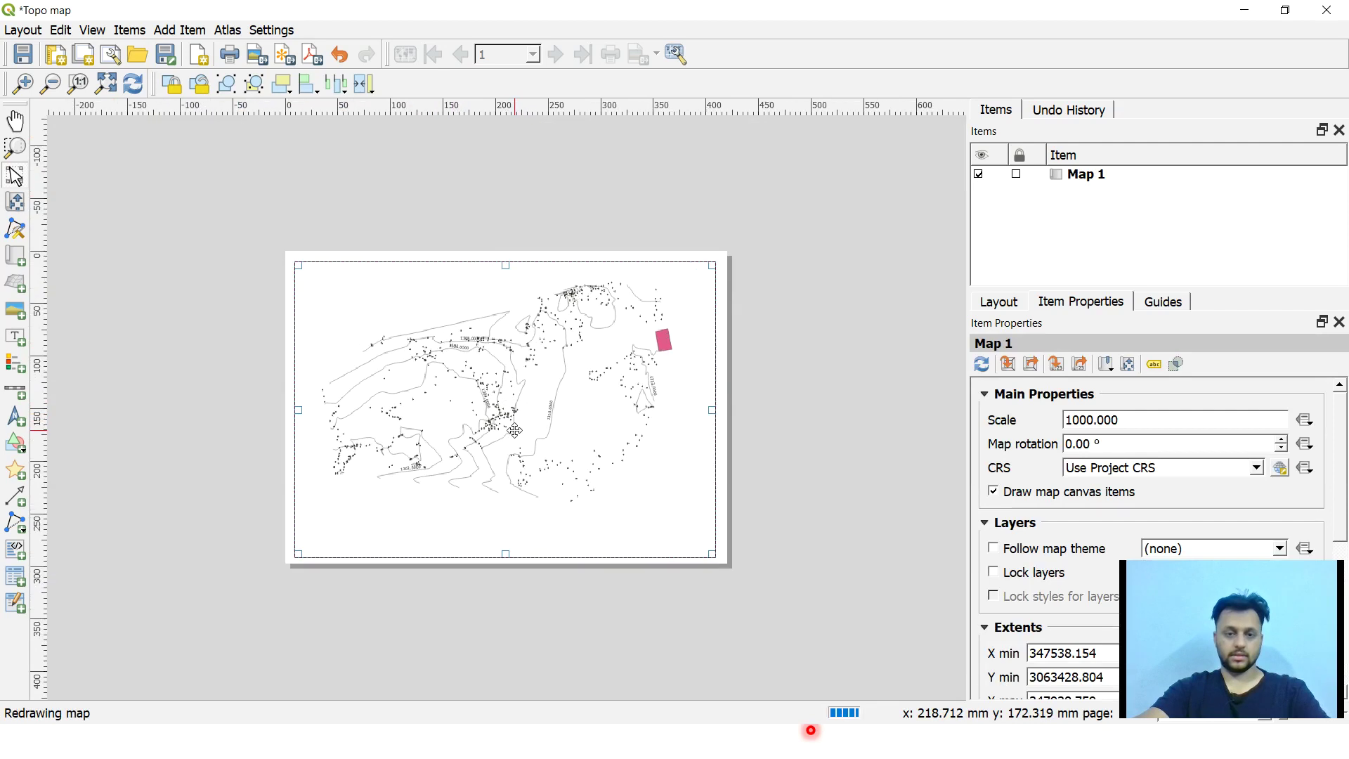
pyautogui.scroll(3, 515, 430)
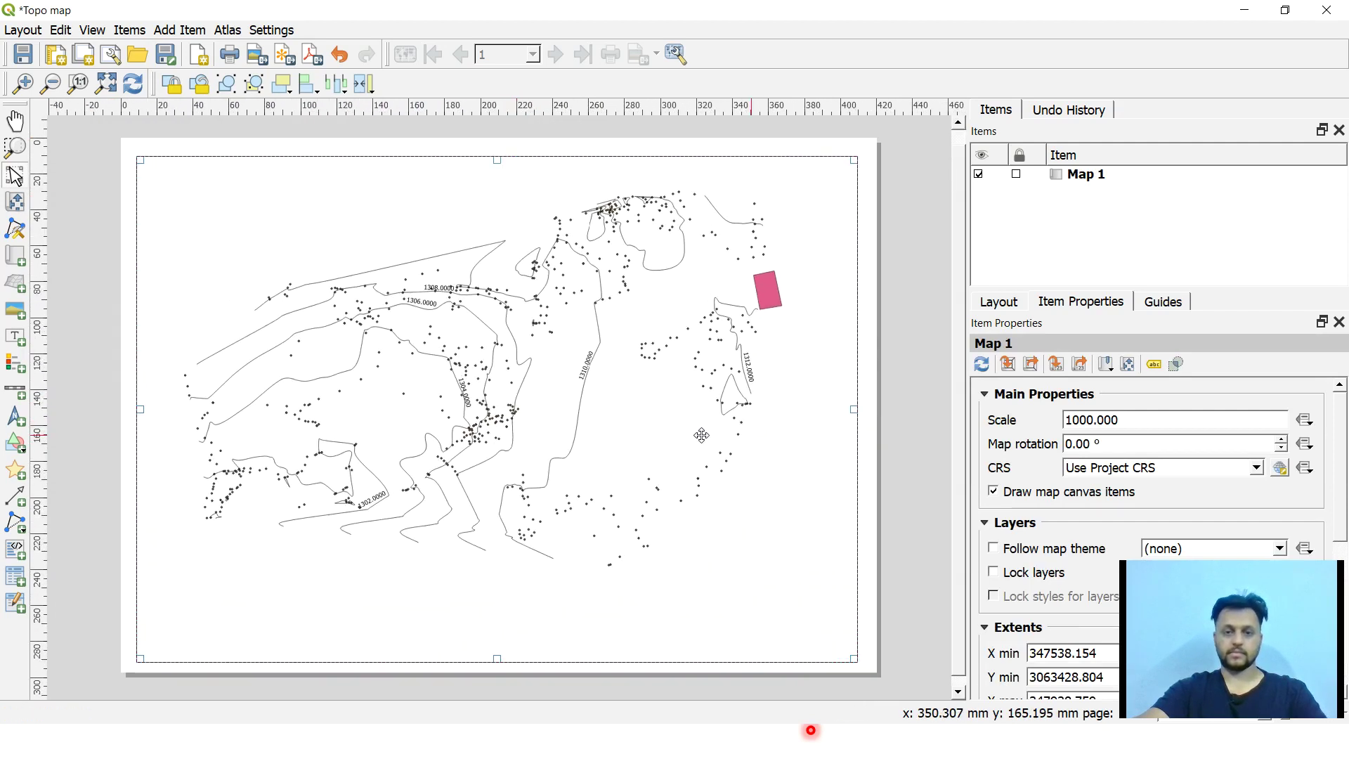
pyautogui.scroll(-5, 1053, 472)
pyautogui.scroll(-4, 1053, 470)
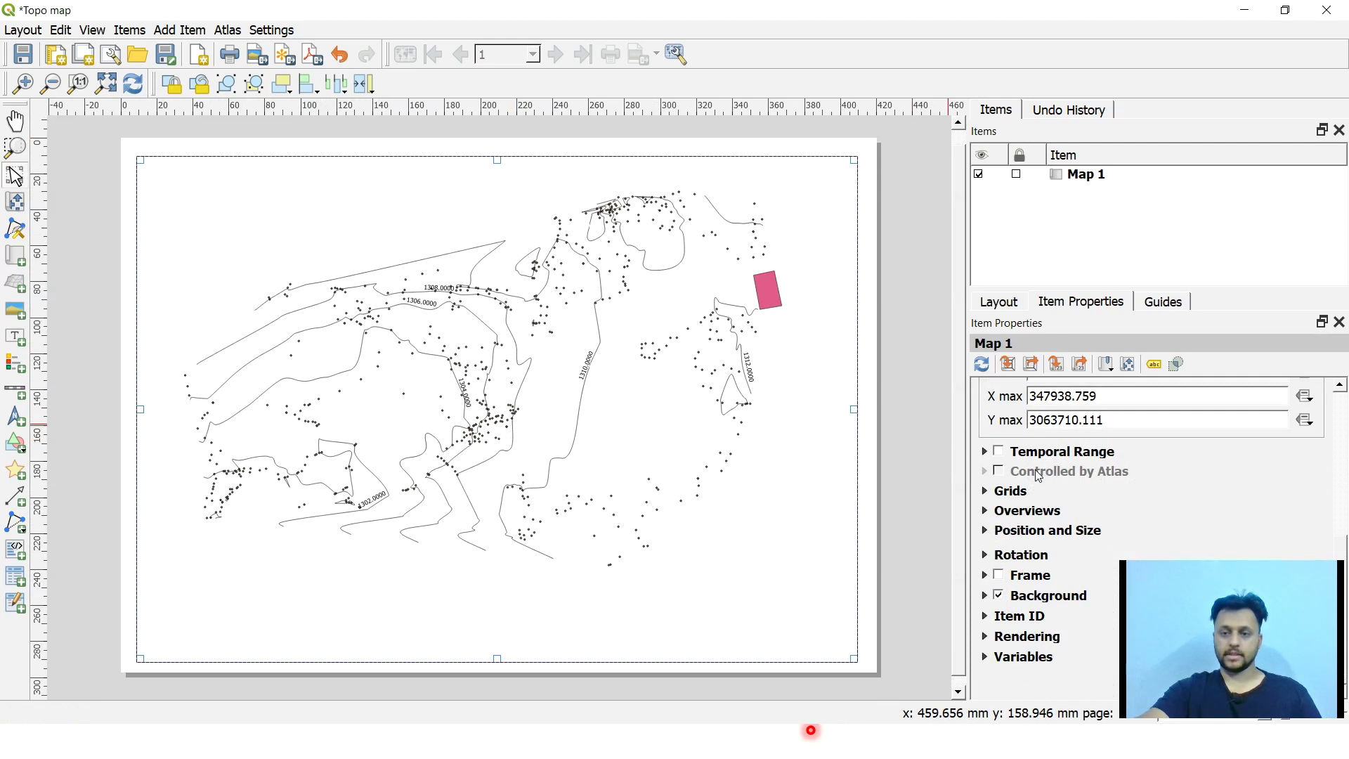
pyautogui.click(999, 575)
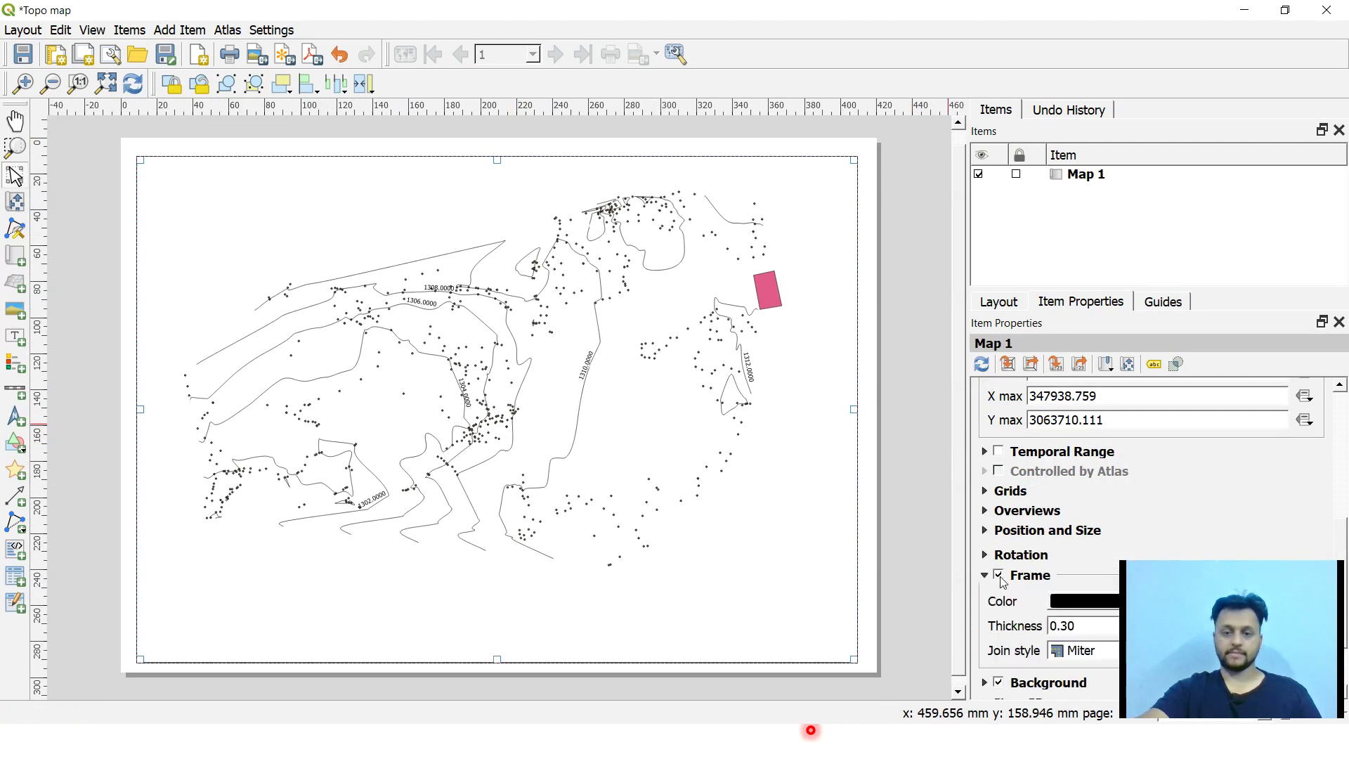
pyautogui.moveTo(526, 329); pyautogui.dragTo(531, 321)
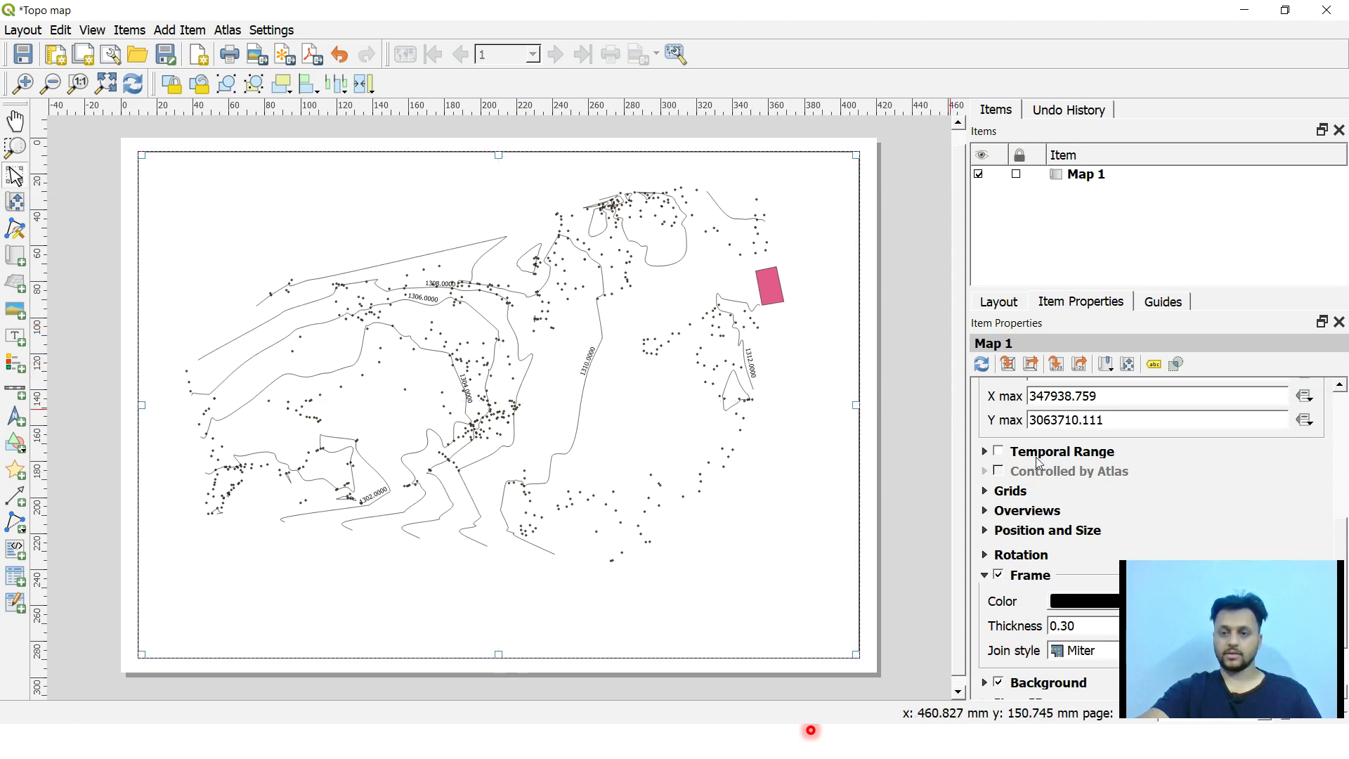
# Step: Add a coordinate grid to the layout's map and open its properties for modification
pyautogui.scroll(-3, 1040, 464)
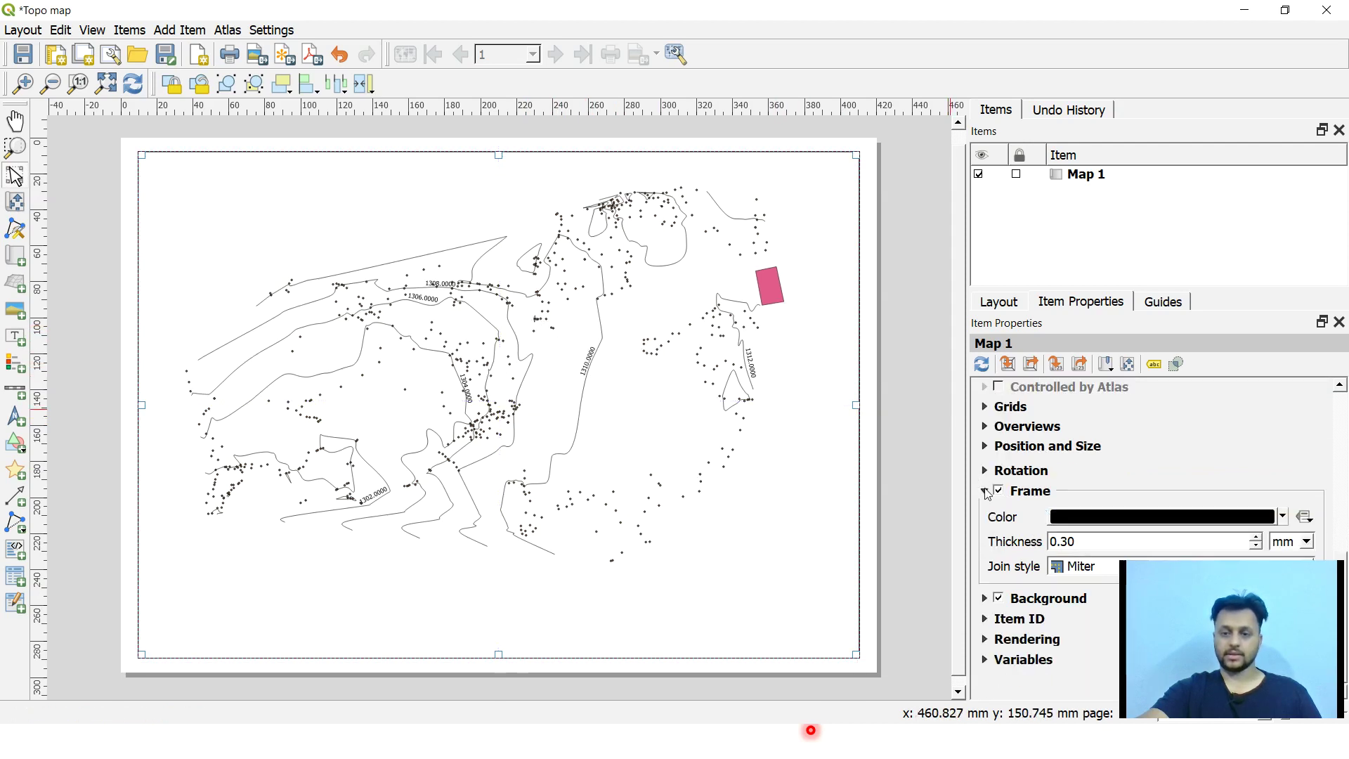
pyautogui.click(985, 492)
pyautogui.click(985, 491)
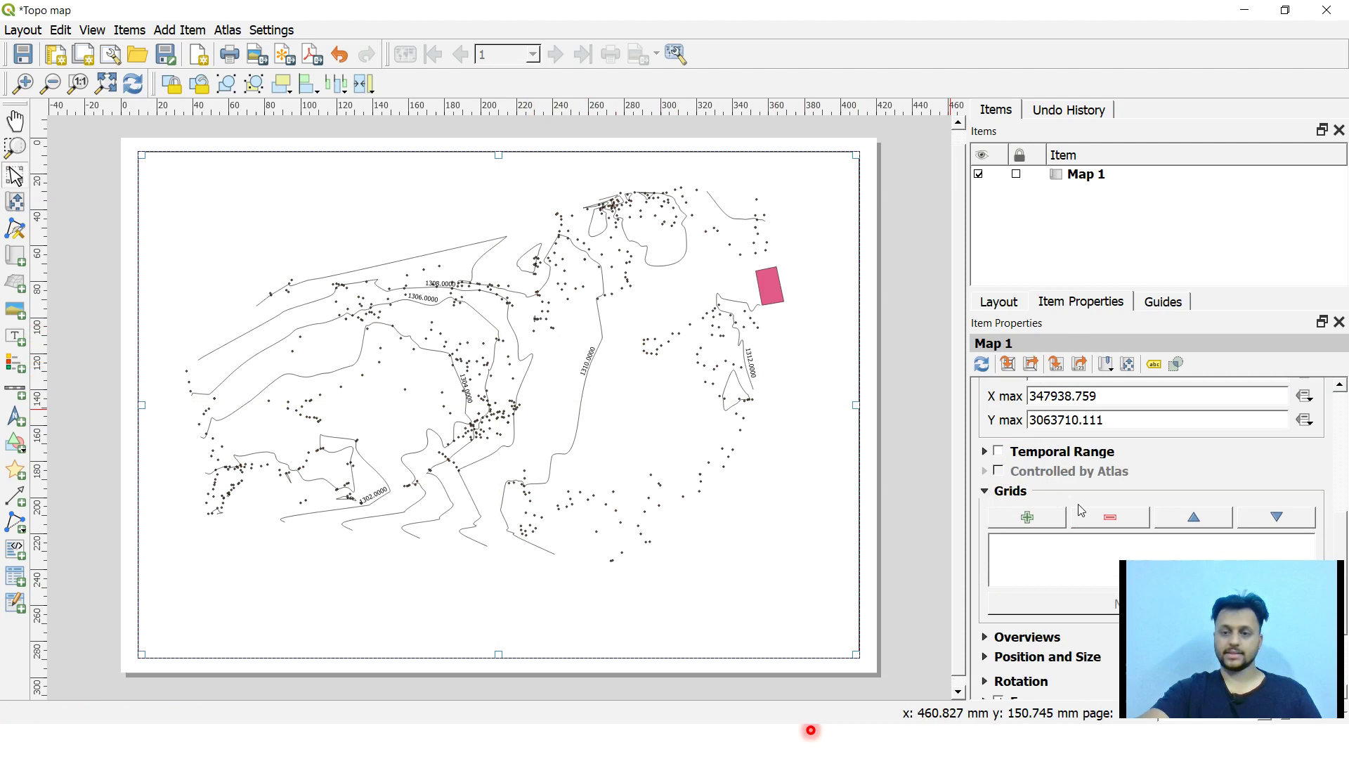
pyautogui.scroll(-2, 1062, 511)
pyautogui.click(1041, 435)
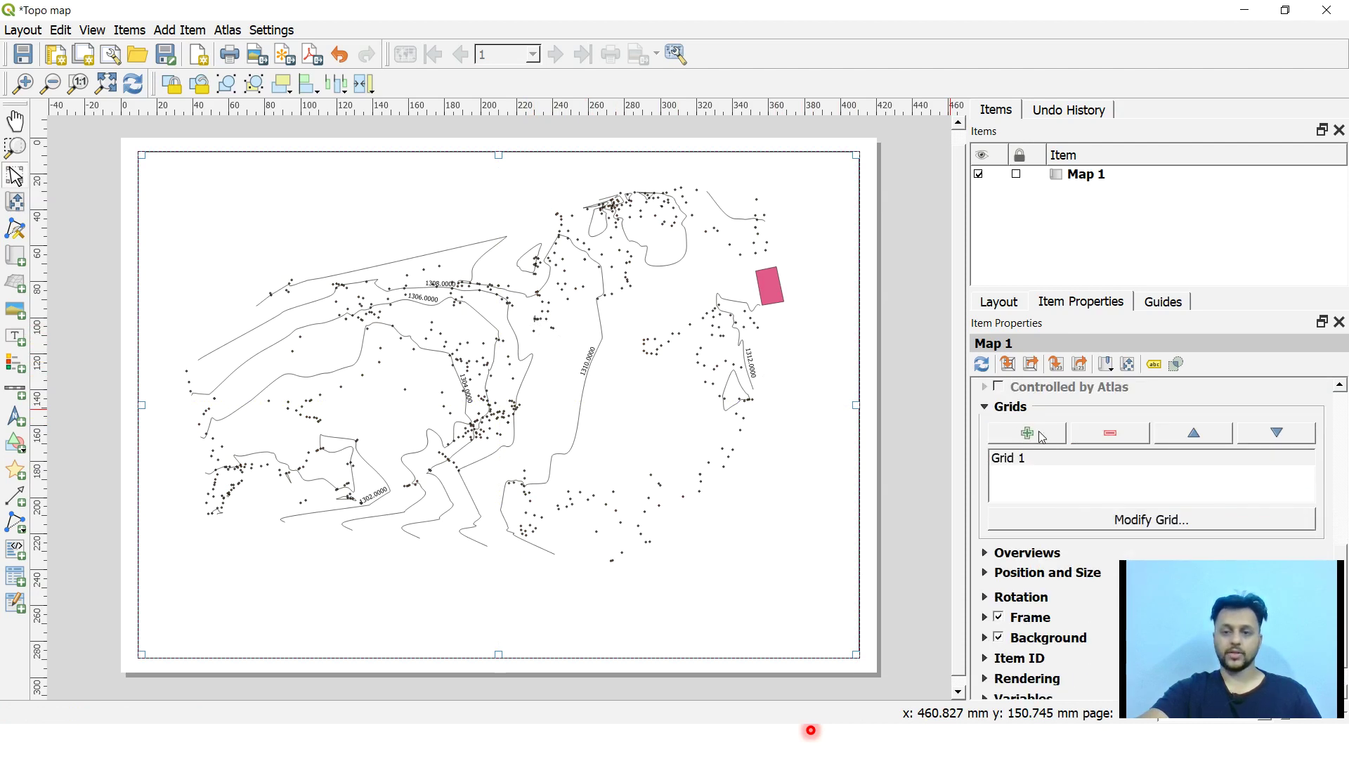
pyautogui.click(1035, 461)
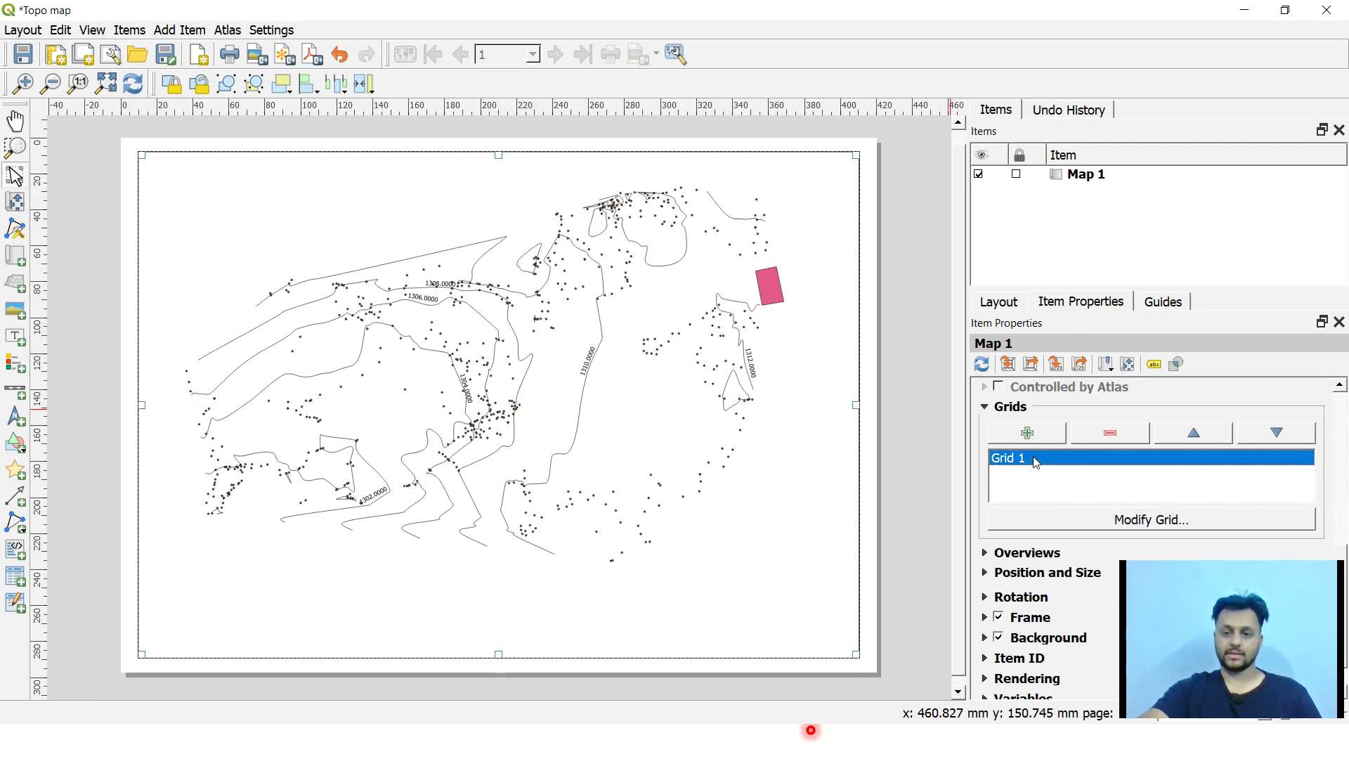
pyautogui.click(1133, 513)
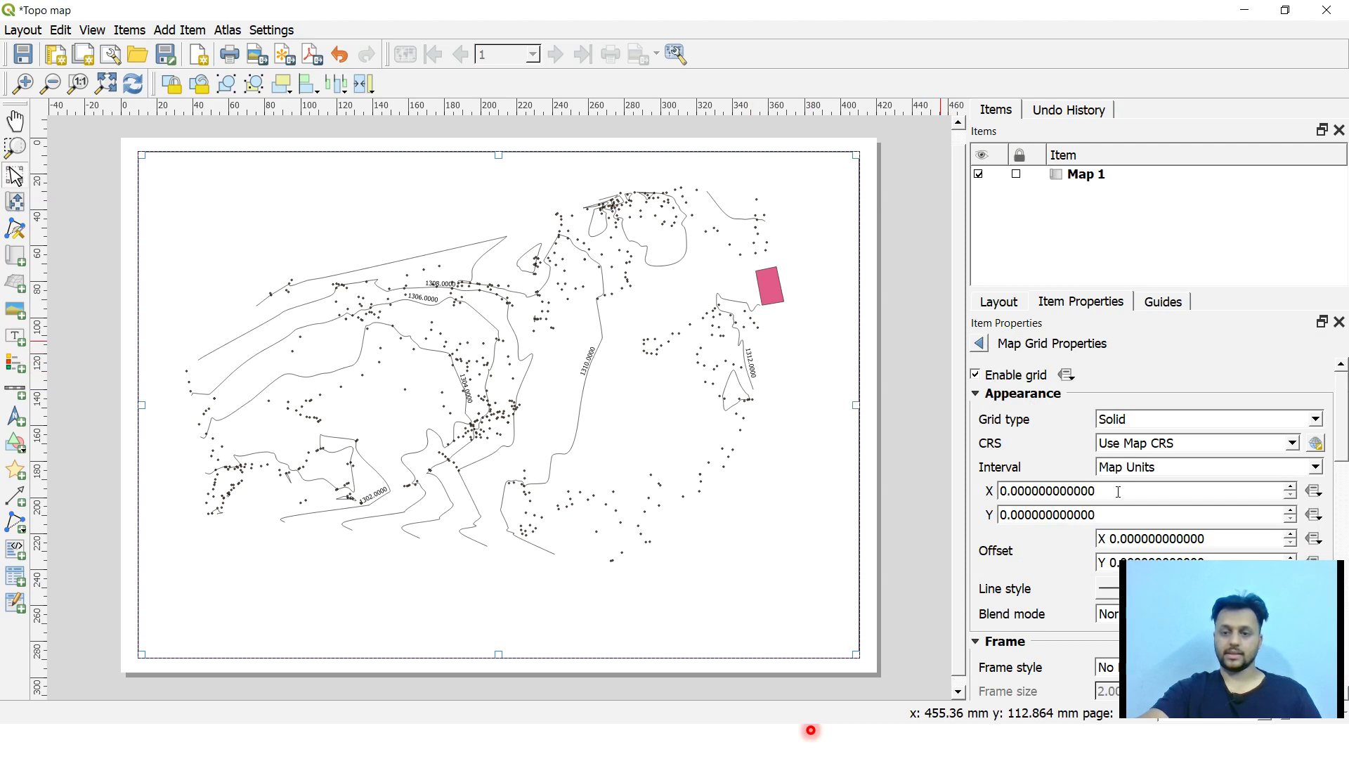
# Step: Set the map grid's X and Y intervals to 100 map units each
pyautogui.doubleClick(1118, 491)
pyautogui.write('100')
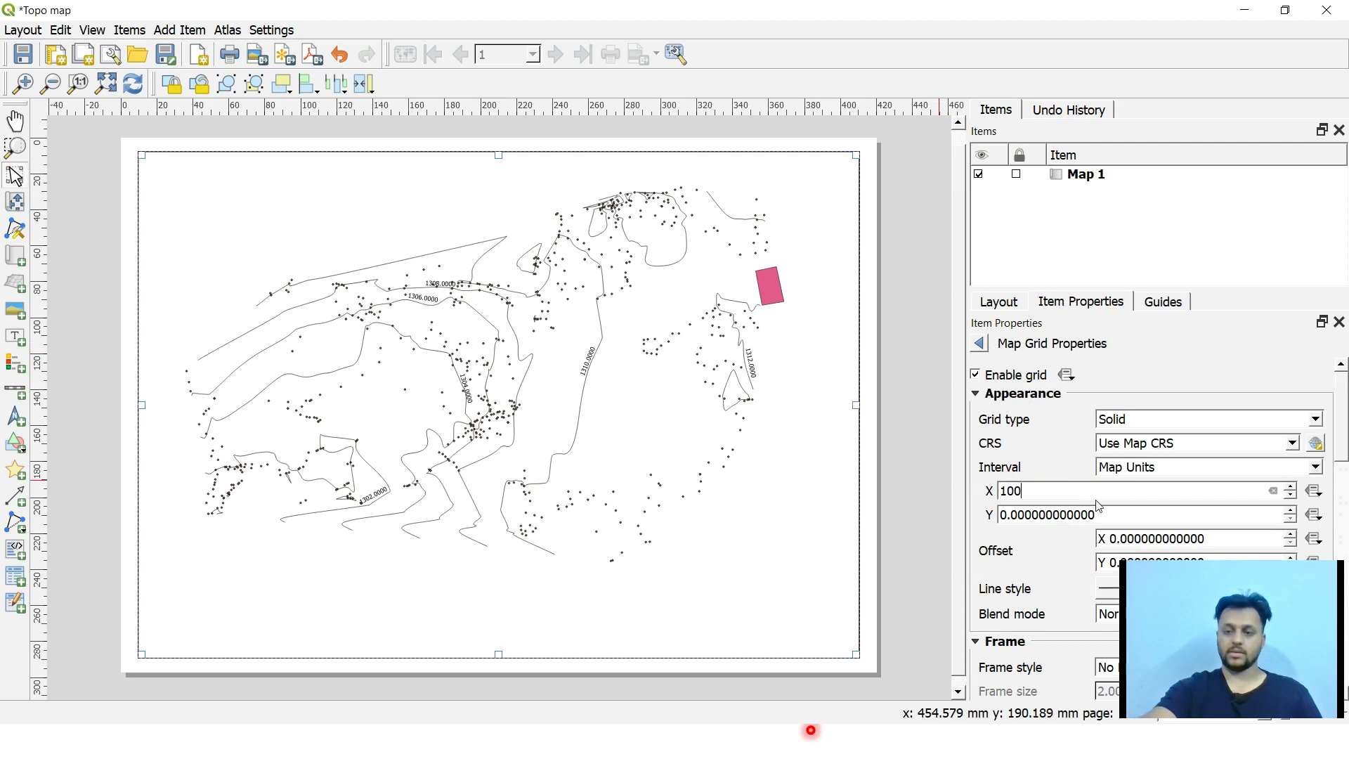
pyautogui.click(1108, 511)
pyautogui.doubleClick(1113, 509)
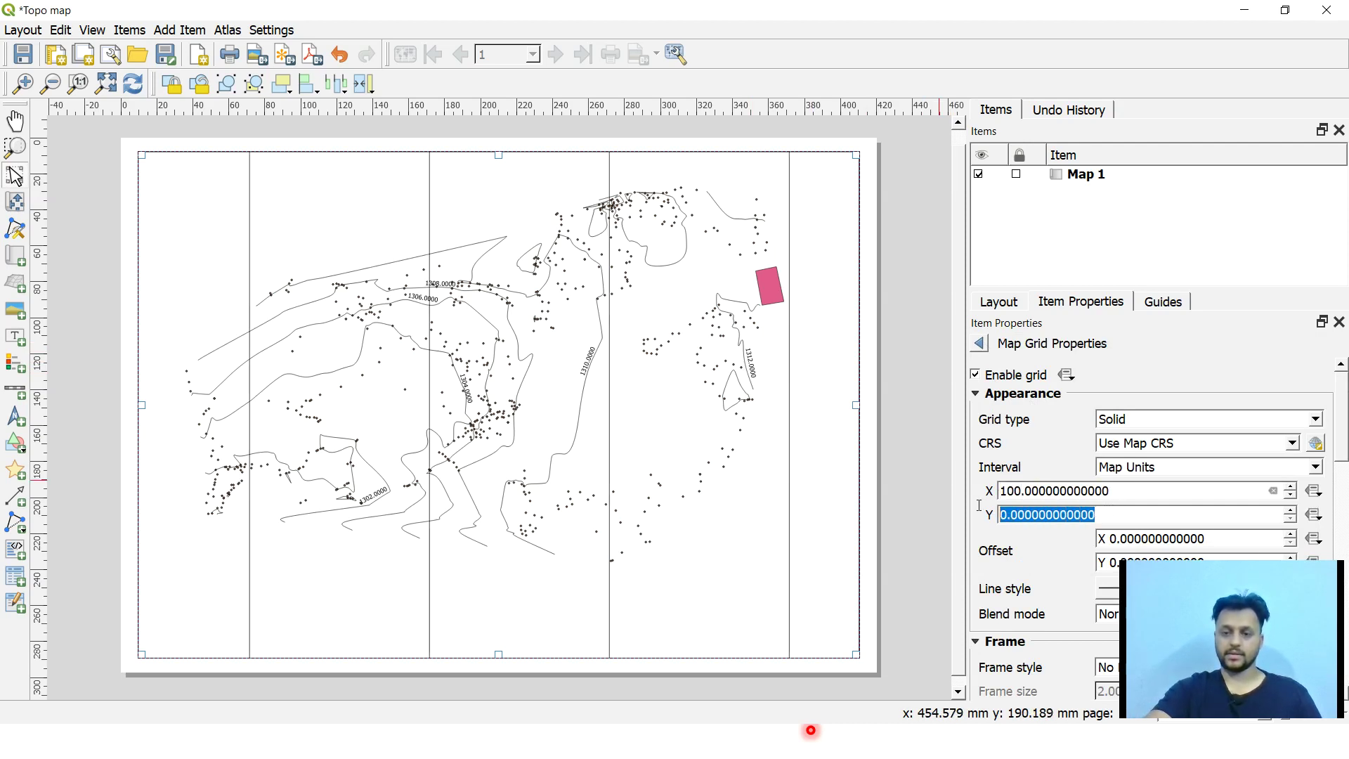
pyautogui.write('100')
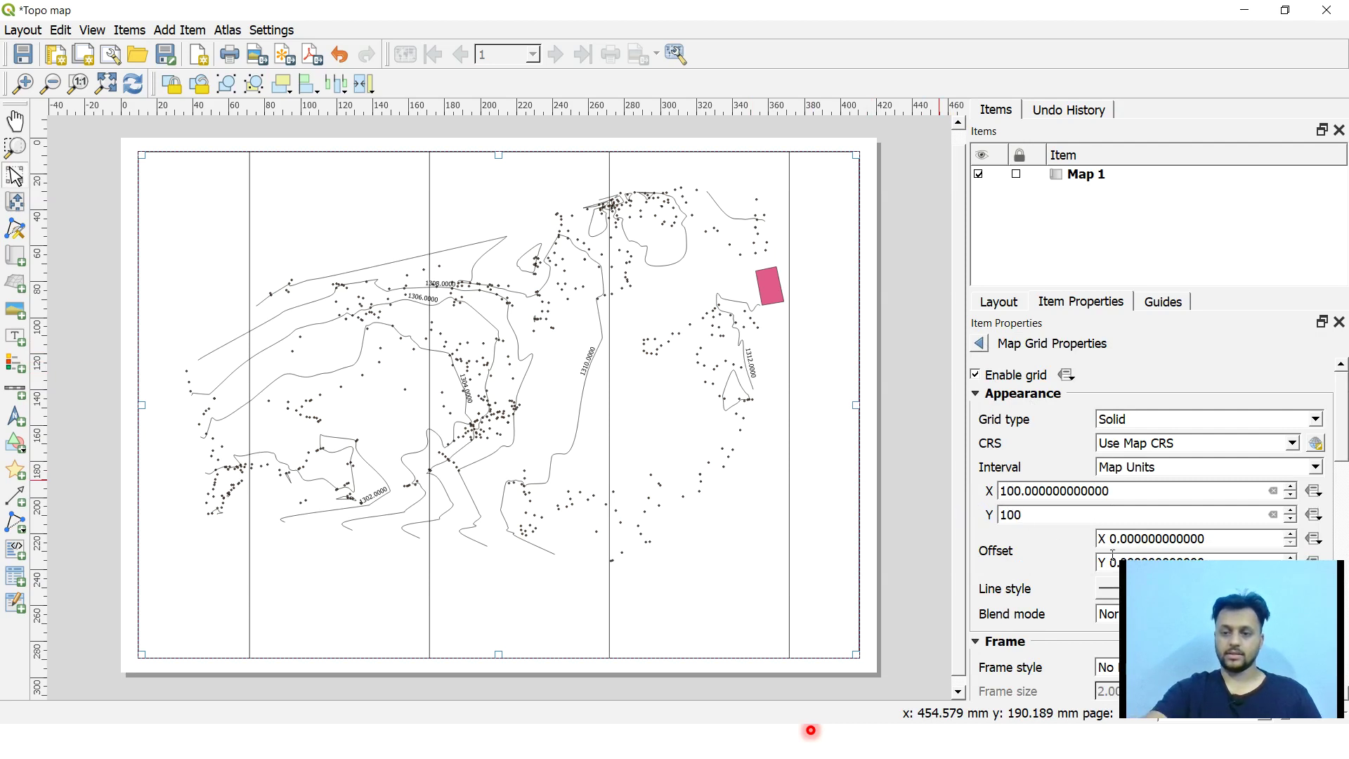
pyautogui.press('Return')
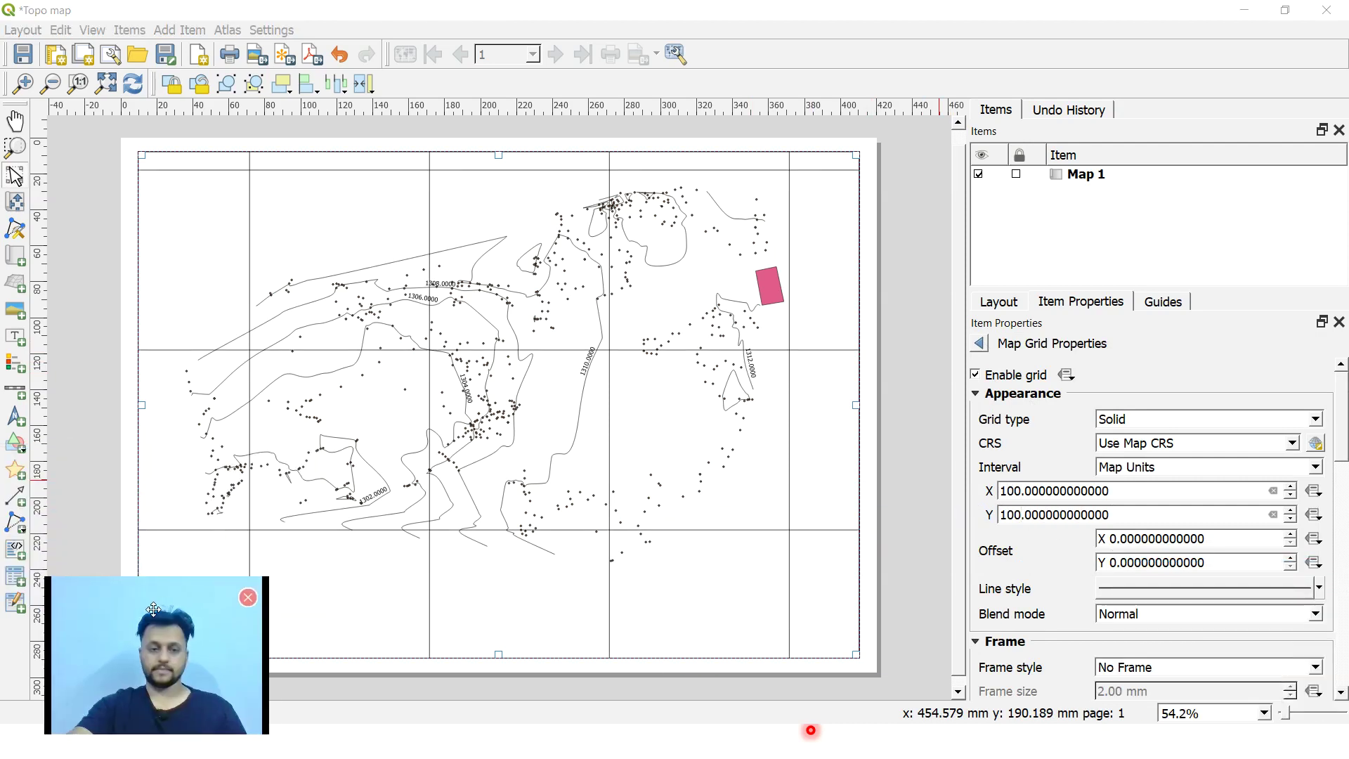
# Step: Change the stroke style of the grid's simple line to Dot Line and return to the grid properties
pyautogui.scroll(-1, 1208, 524)
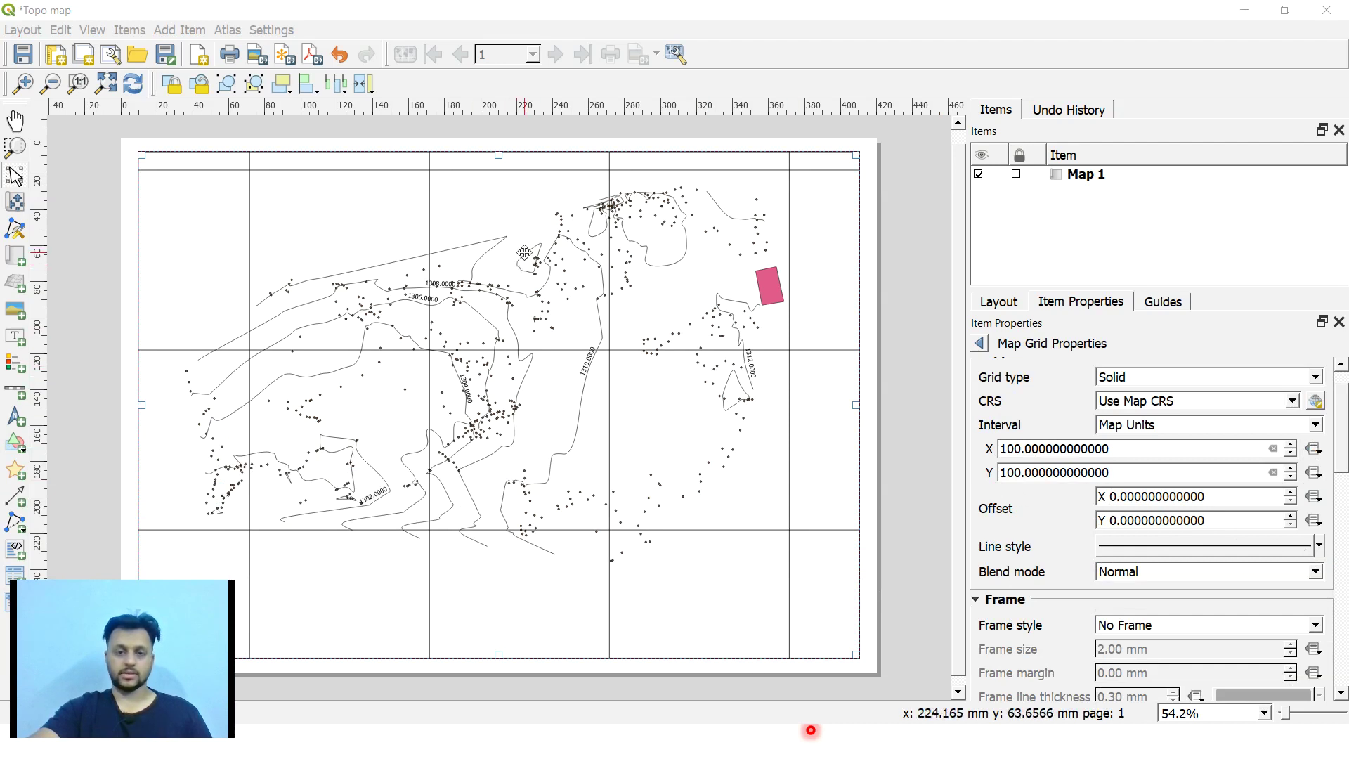
pyautogui.click(1321, 546)
pyautogui.click(1320, 546)
pyautogui.click(1255, 555)
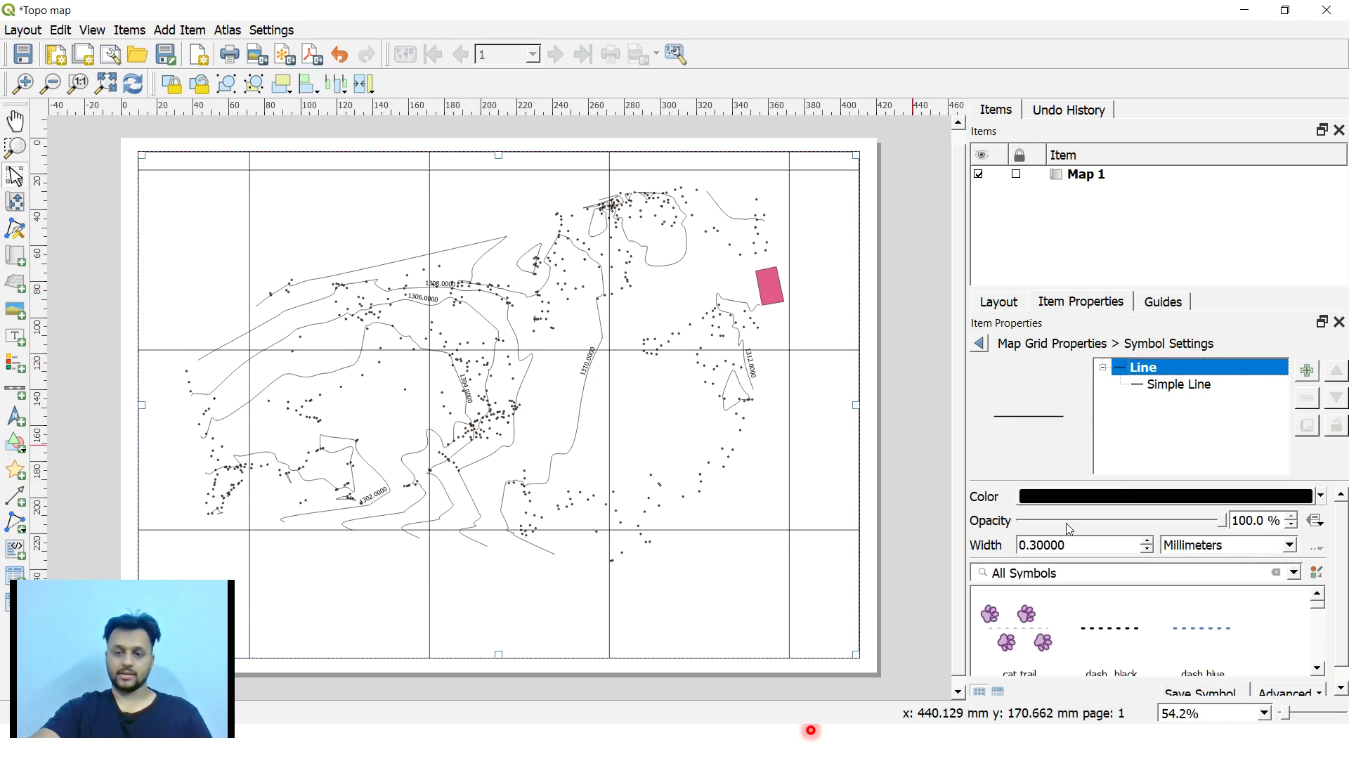
pyautogui.scroll(-2, 1091, 625)
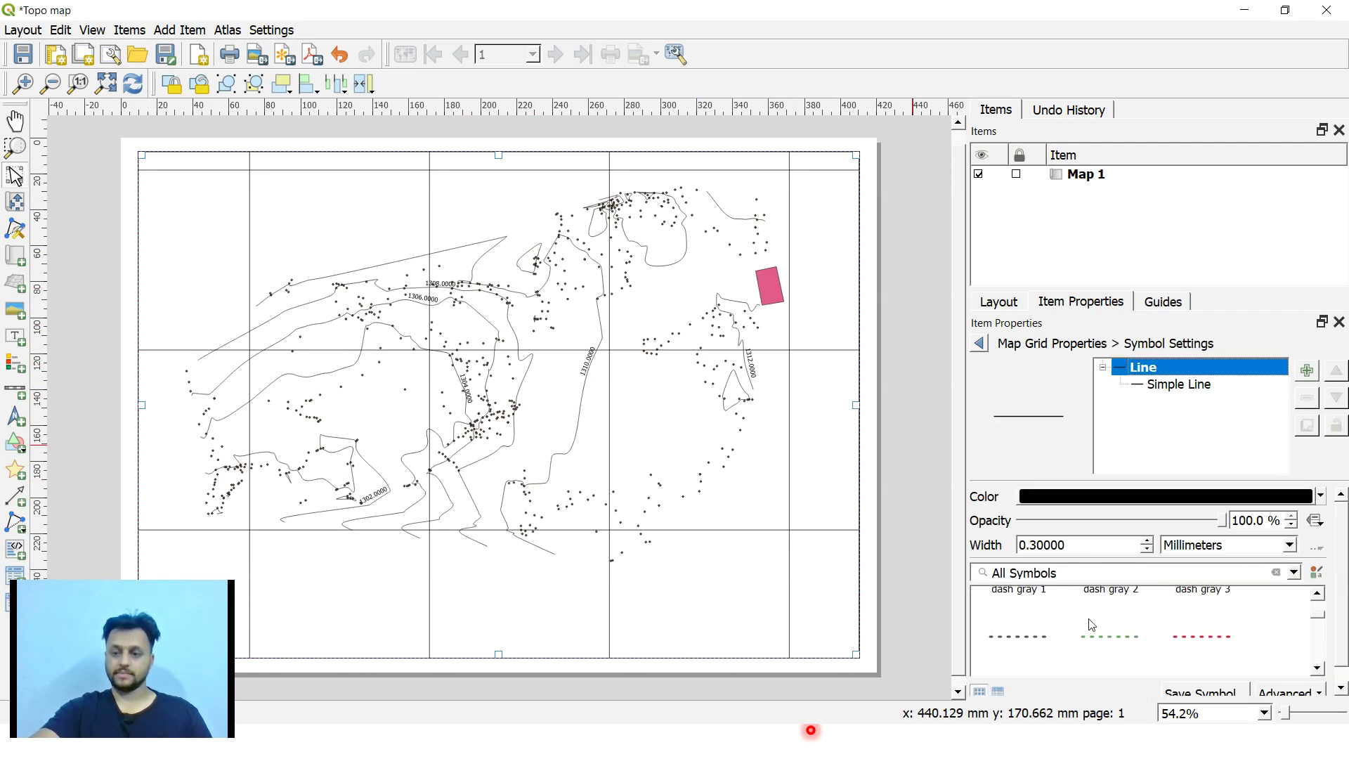
pyautogui.scroll(2, 1085, 635)
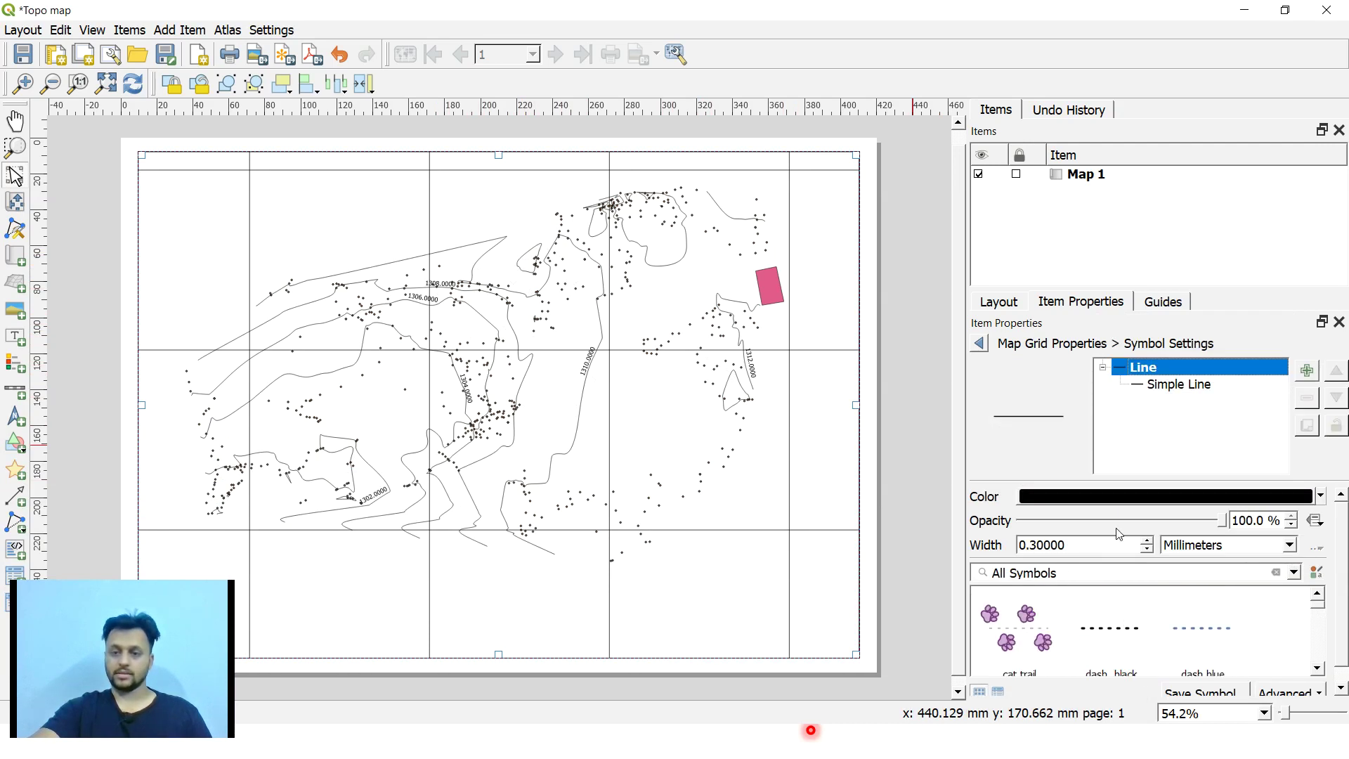
pyautogui.click(1182, 385)
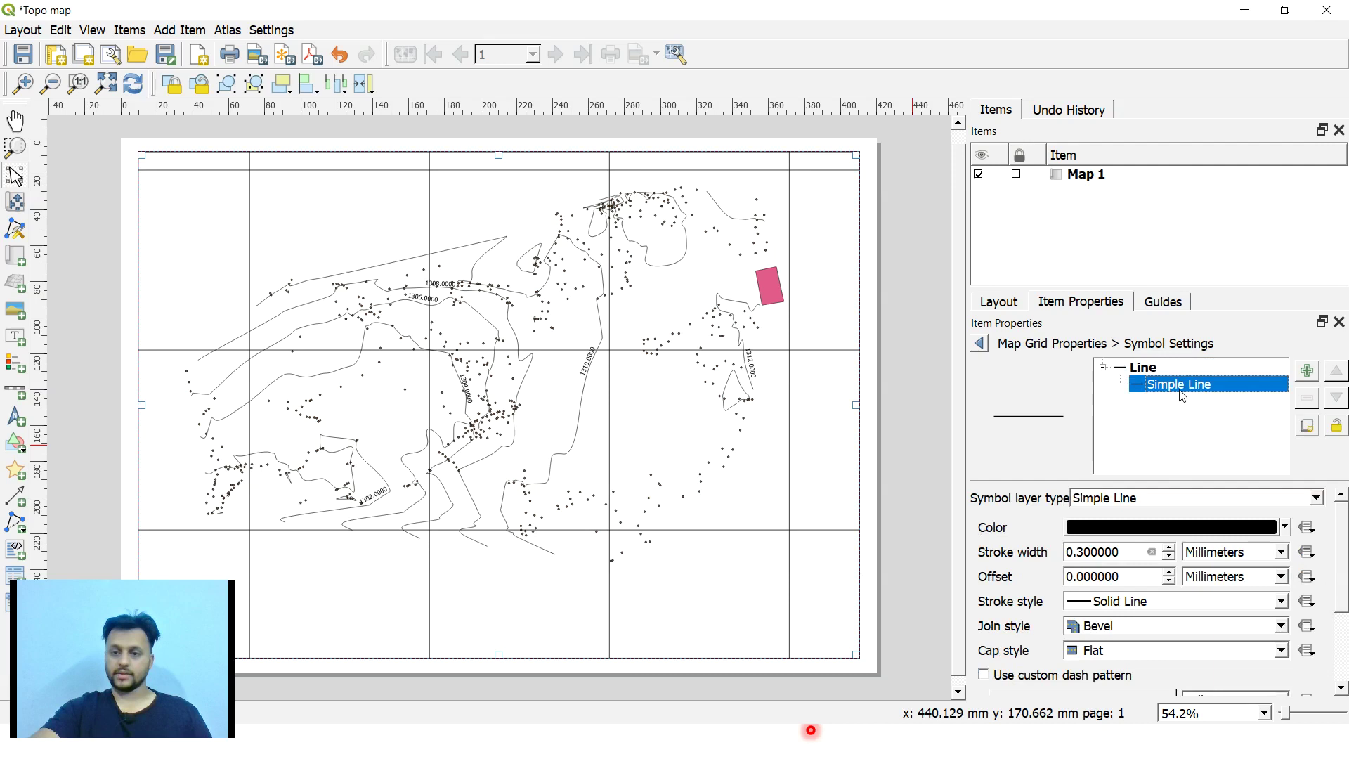
pyautogui.click(1282, 601)
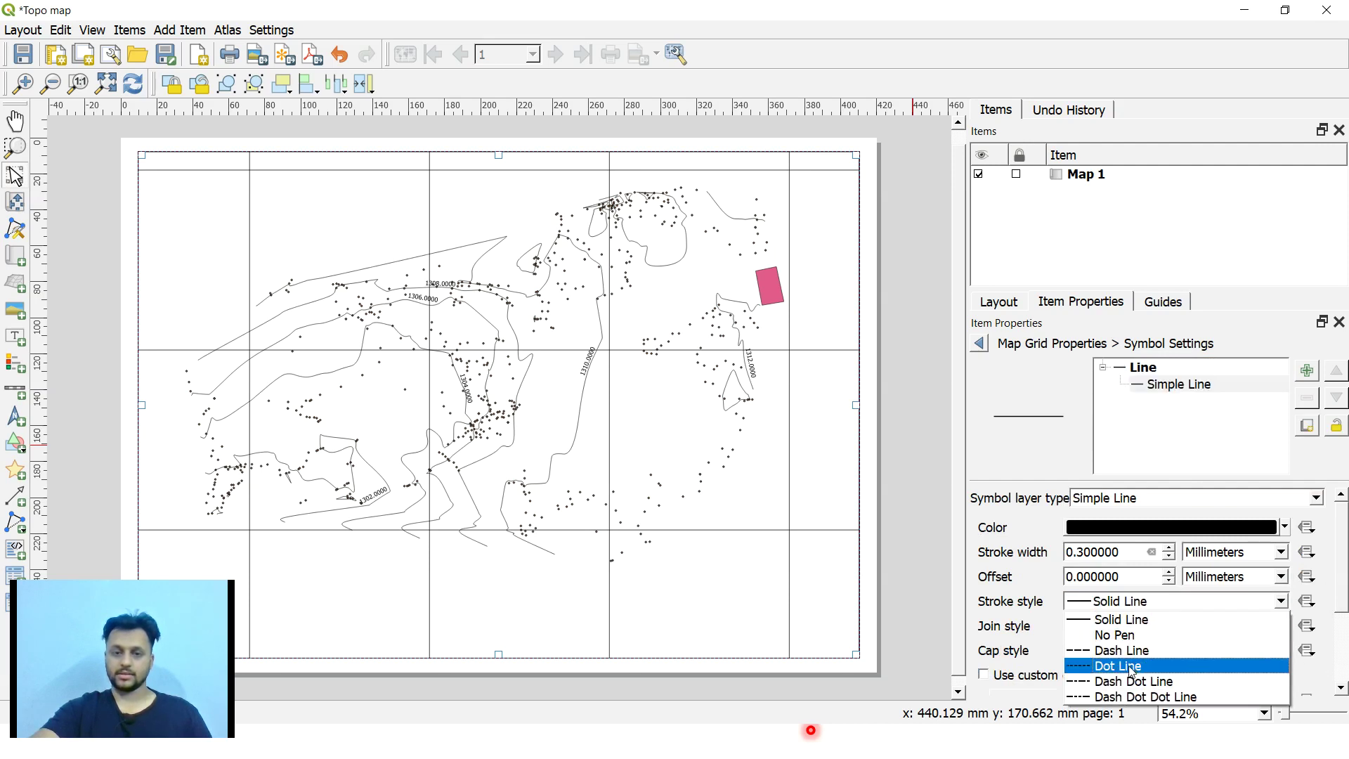
pyautogui.click(1131, 666)
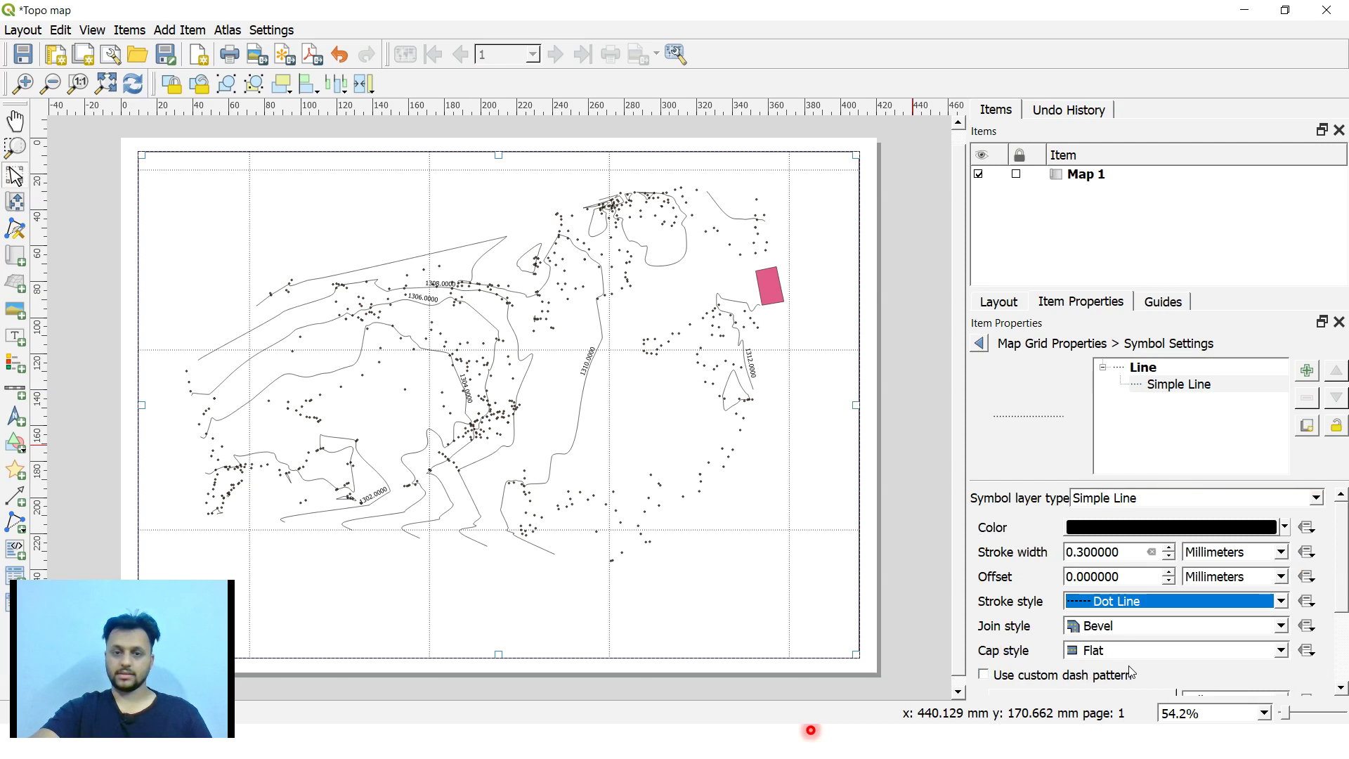
pyautogui.click(981, 344)
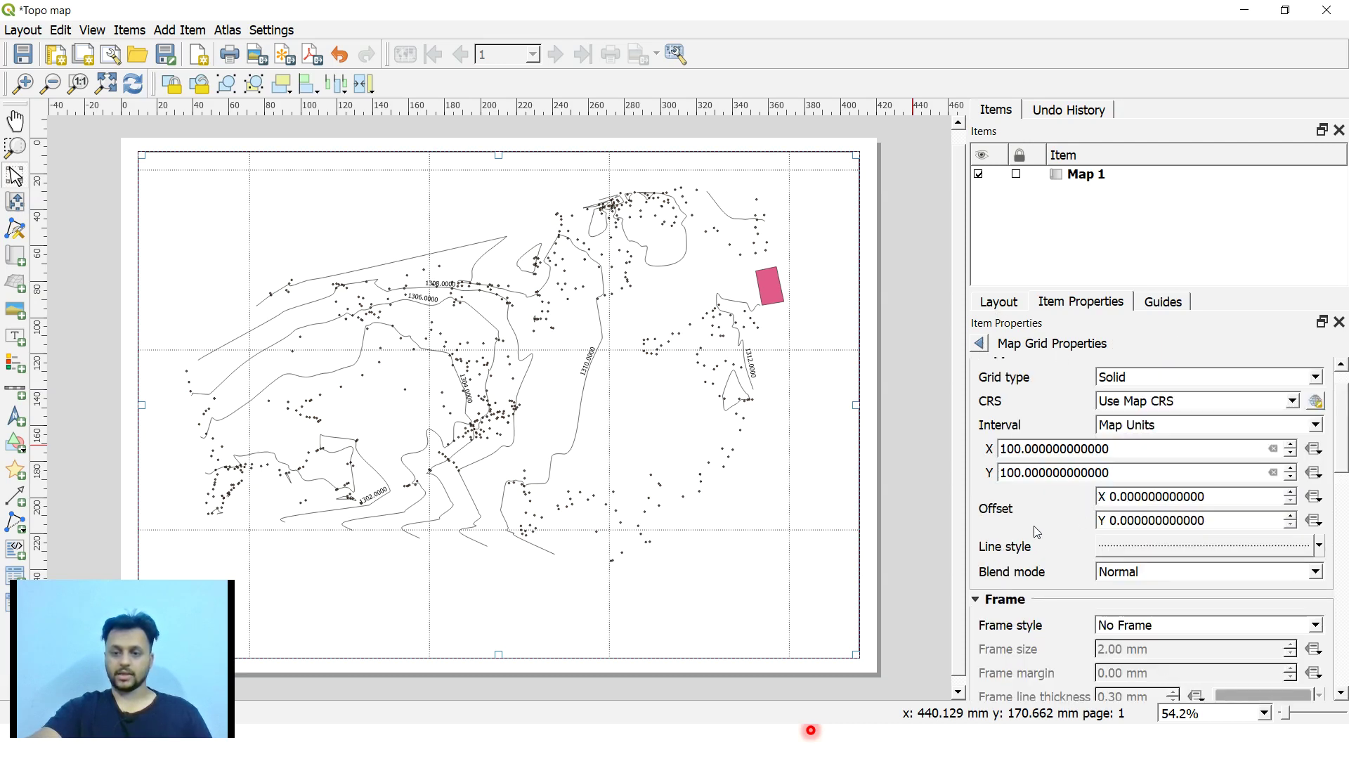
# Step: Enable drawing of coordinates around the map grid
pyautogui.scroll(-2, 1035, 532)
pyautogui.scroll(-5, 1025, 460)
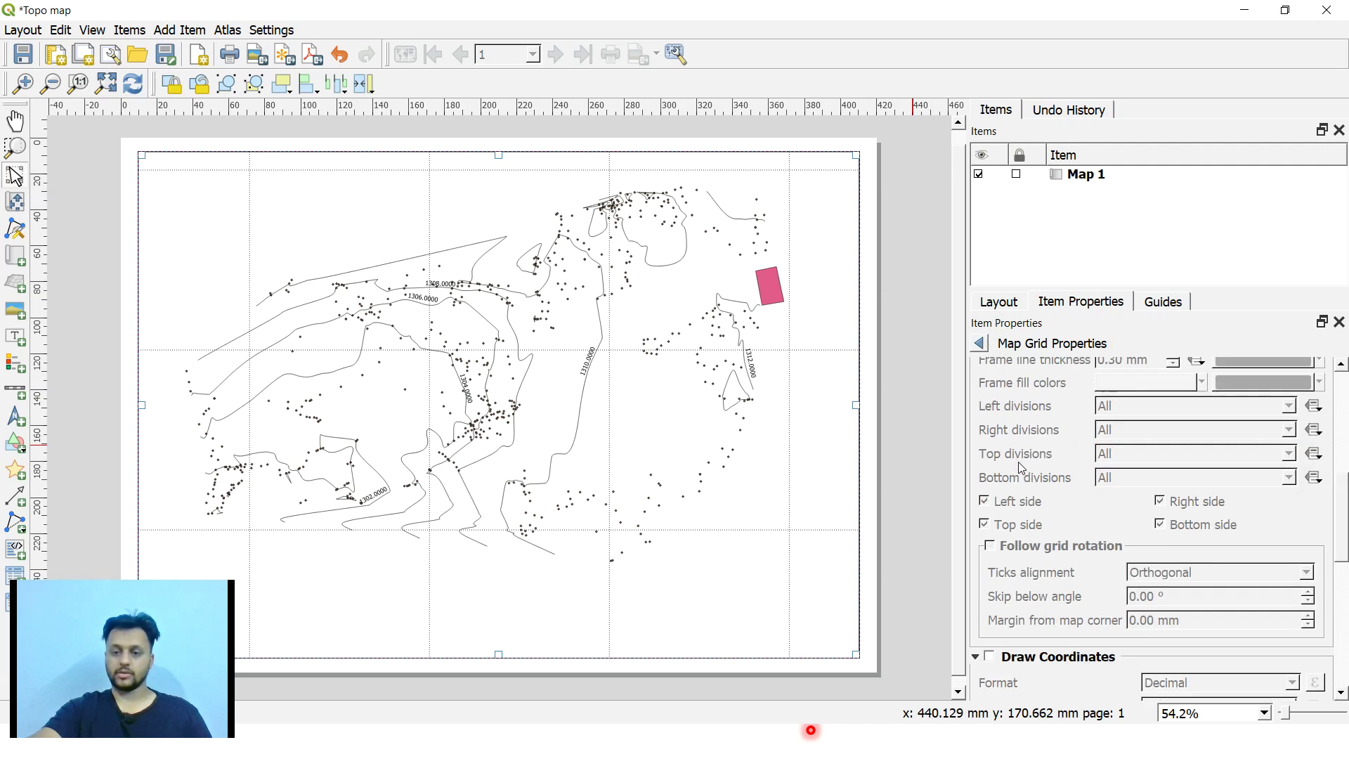
pyautogui.scroll(-6, 1003, 477)
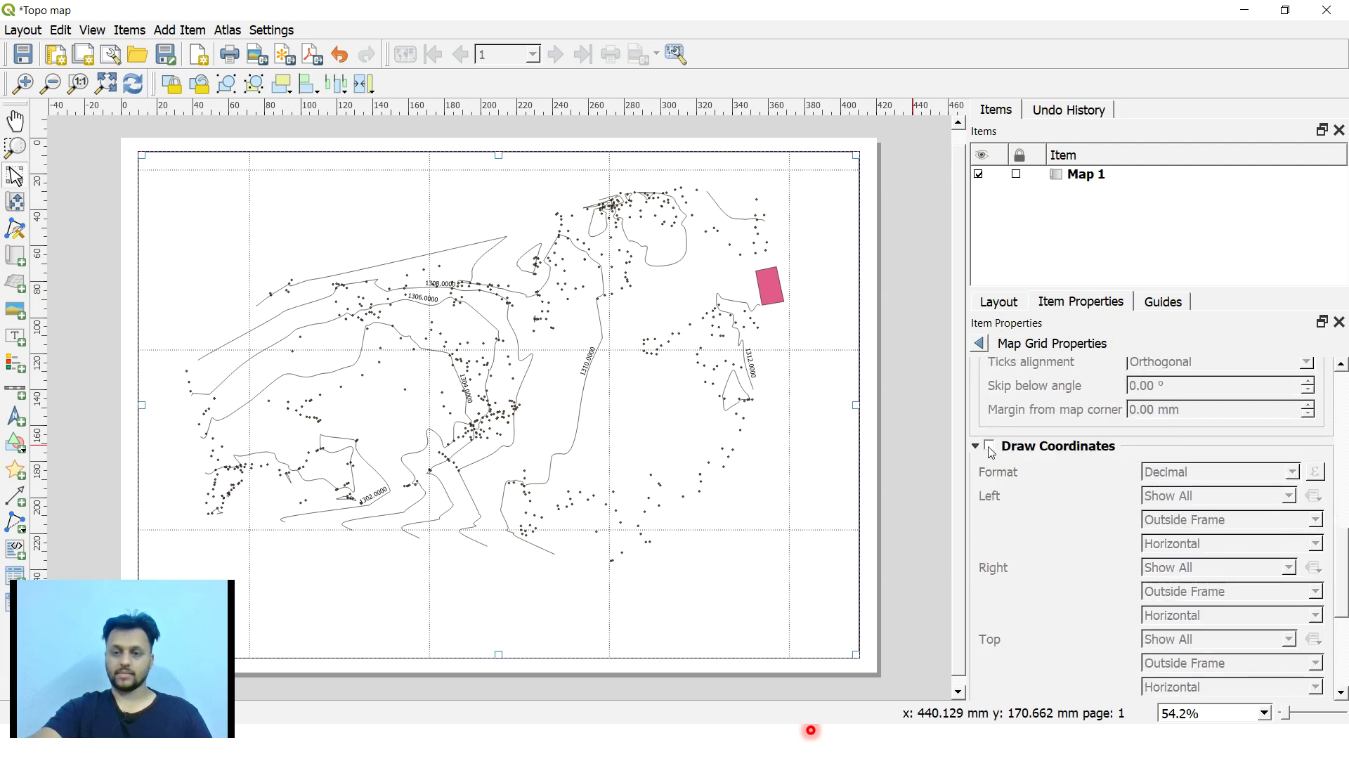
pyautogui.click(990, 446)
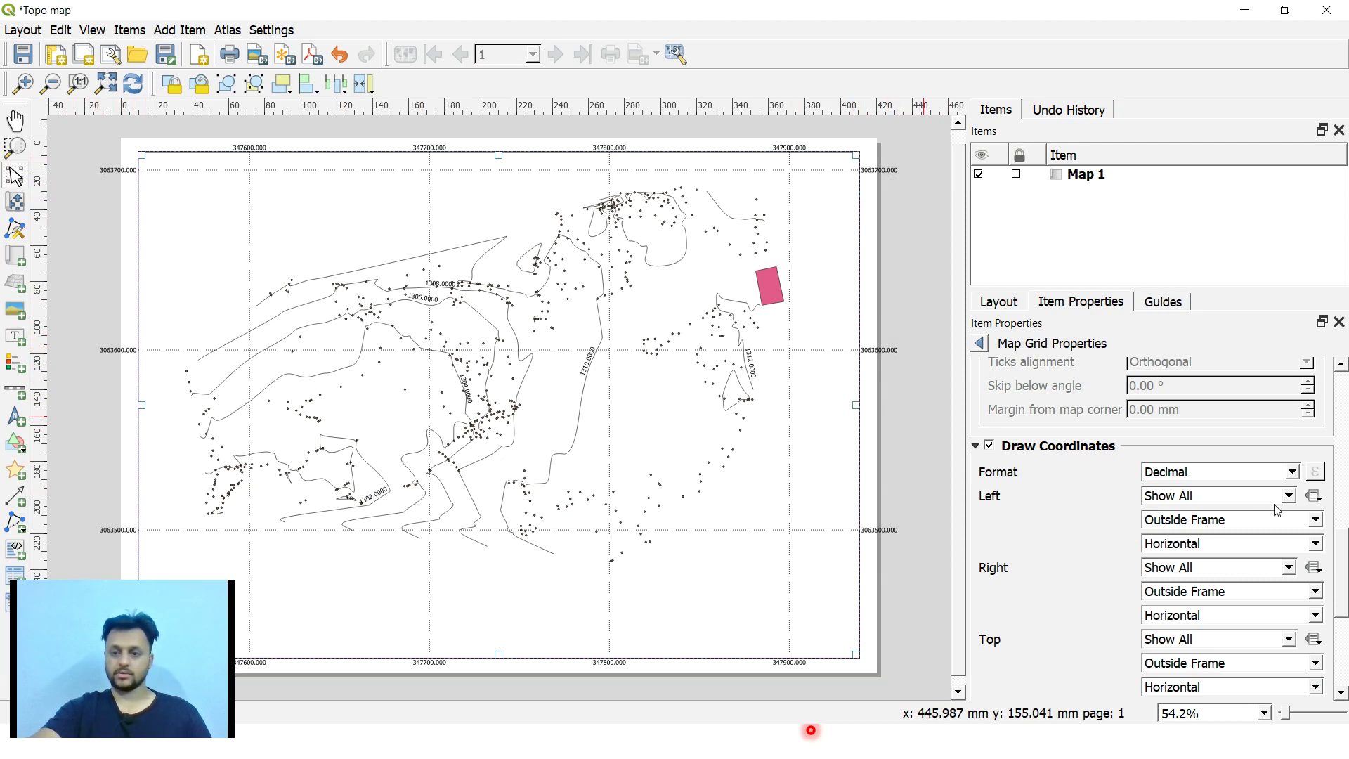
# Step: Orient the grid coordinates on the map's left and right sides as Vertical Ascending, and deselect the map
pyautogui.scroll(-1, 1209, 546)
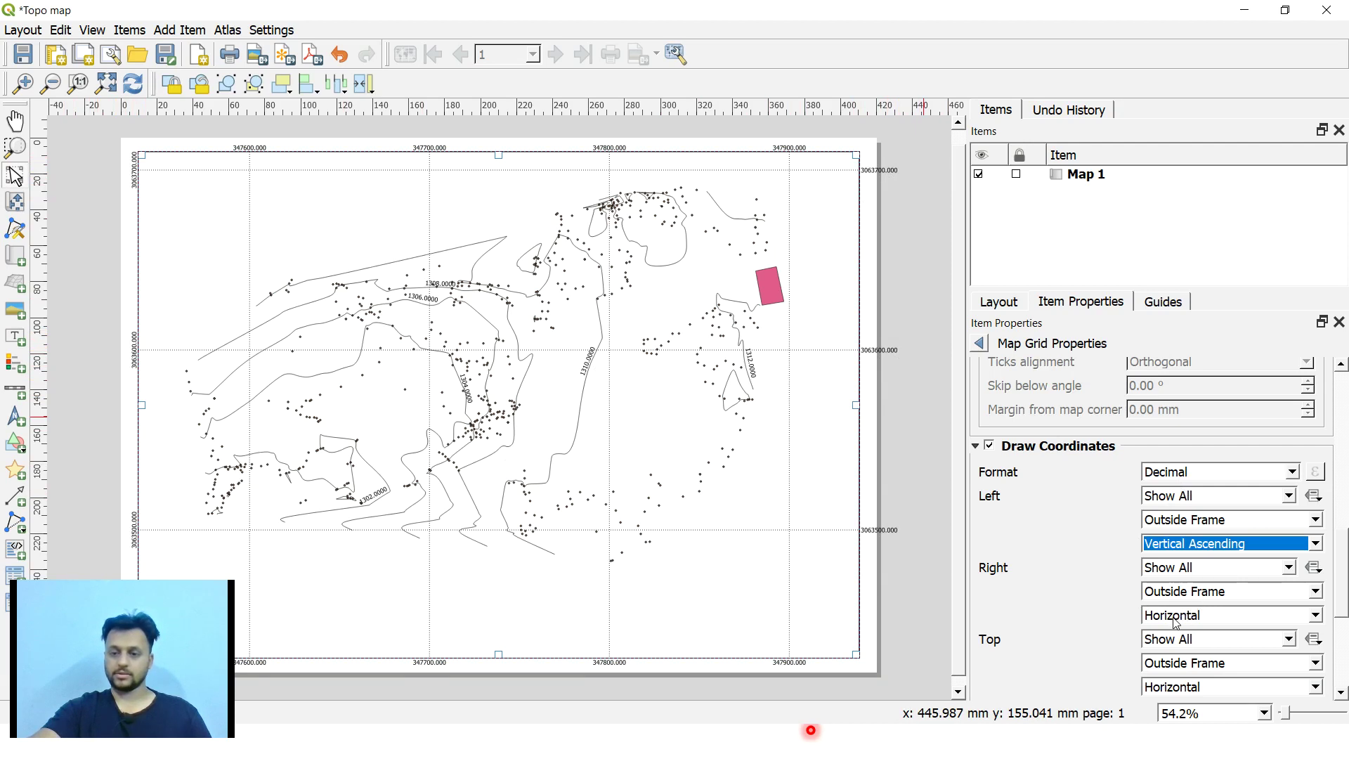
pyautogui.scroll(-1, 1171, 623)
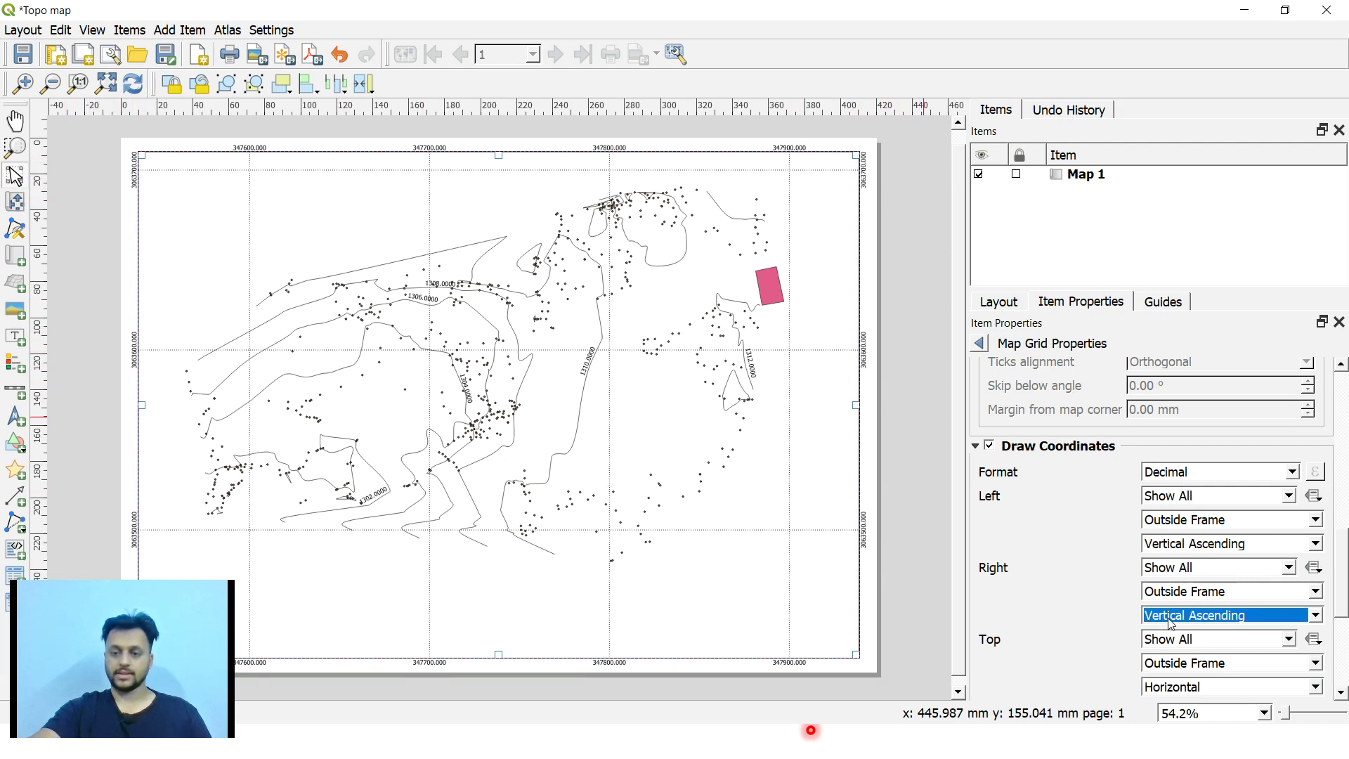
pyautogui.click(902, 344)
pyautogui.moveTo(111, 616); pyautogui.dragTo(1214, 598)
# Step: Add a scale bar inside the map's lower-right area and deselect it
pyautogui.click(167, 30)
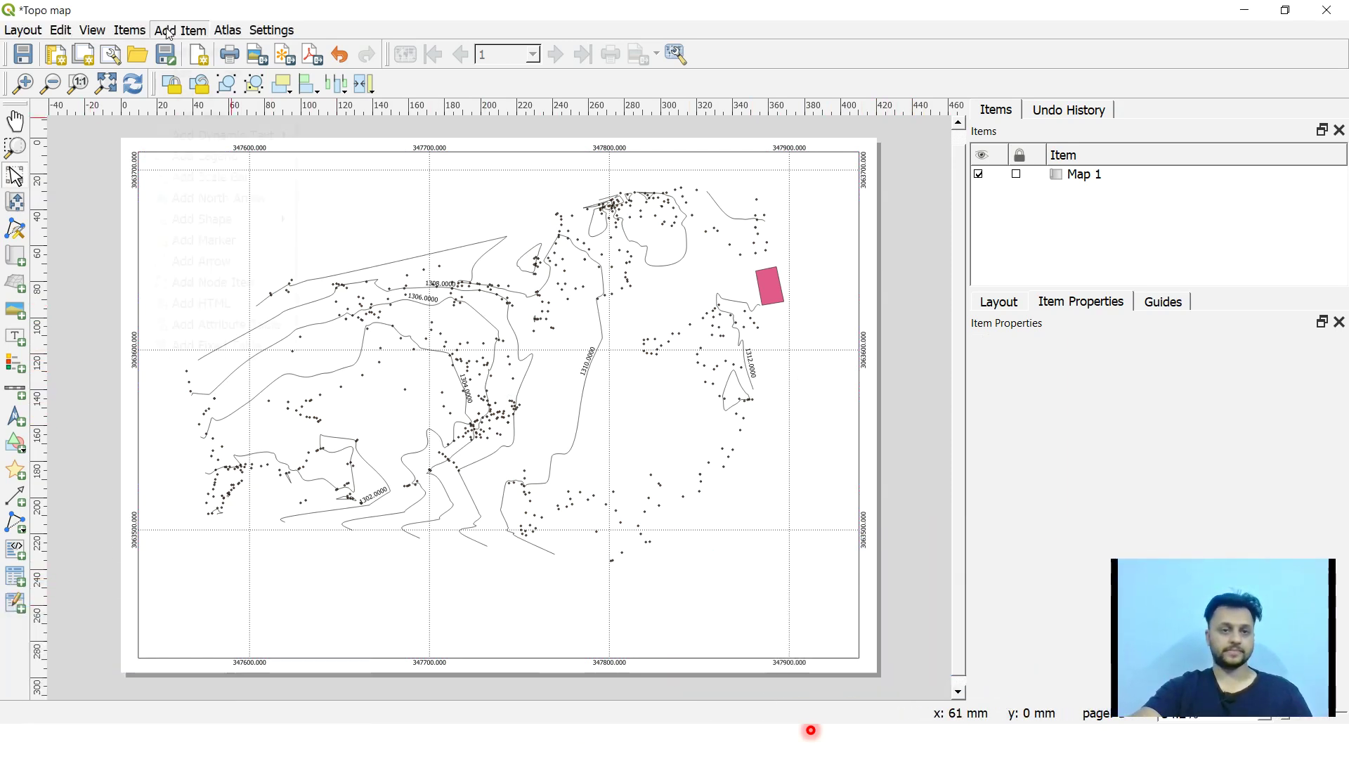
pyautogui.click(167, 30)
pyautogui.click(167, 30)
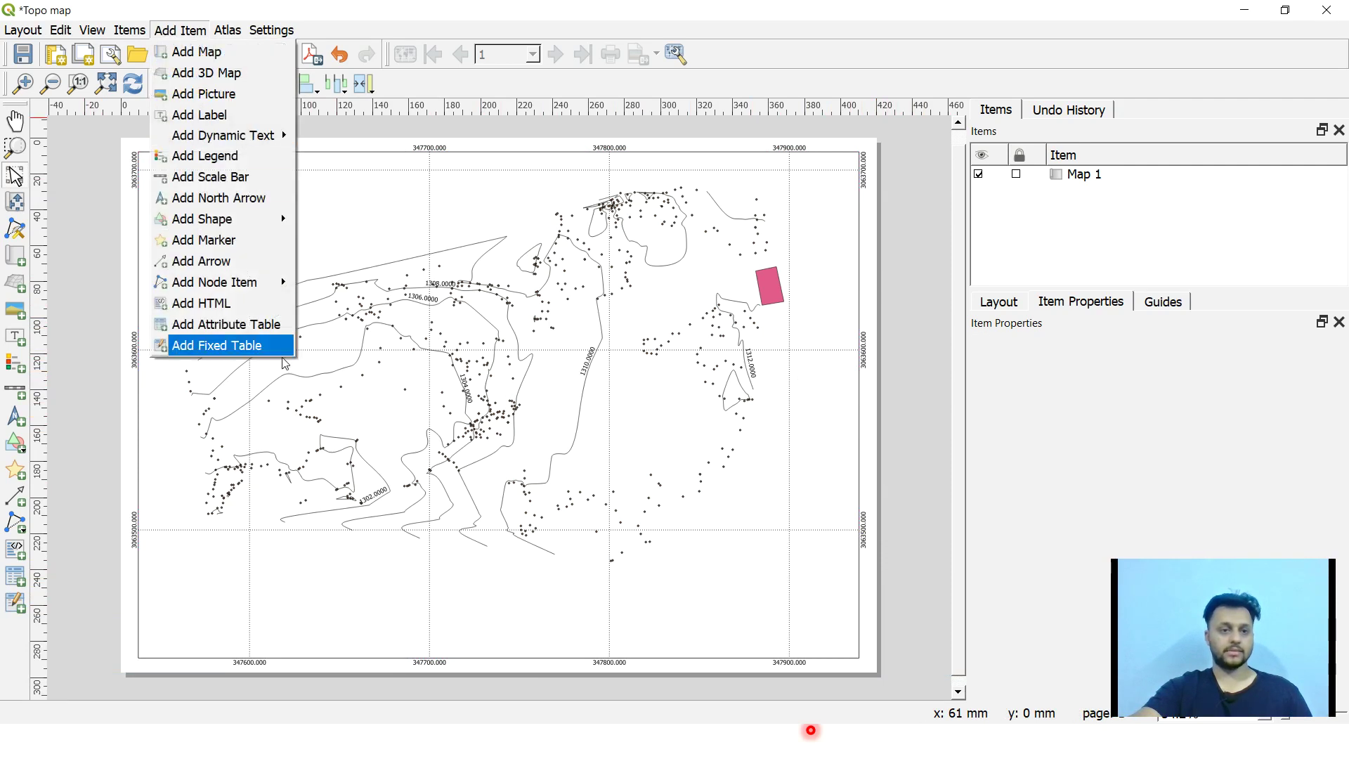
pyautogui.click(209, 177)
pyautogui.moveTo(656, 607); pyautogui.dragTo(824, 649)
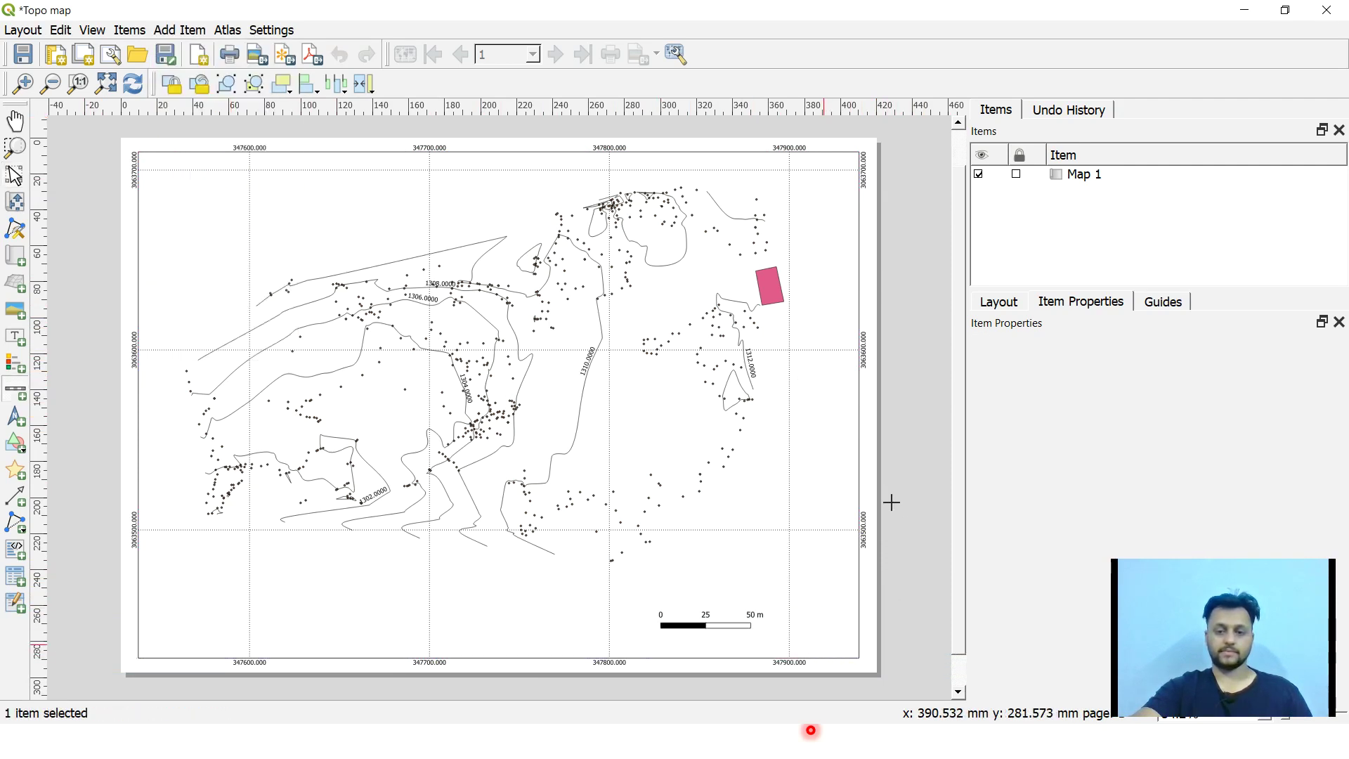
pyautogui.click(909, 476)
# Step: Add a north arrow inside the map's upper-left corner and deselect it
pyautogui.click(176, 30)
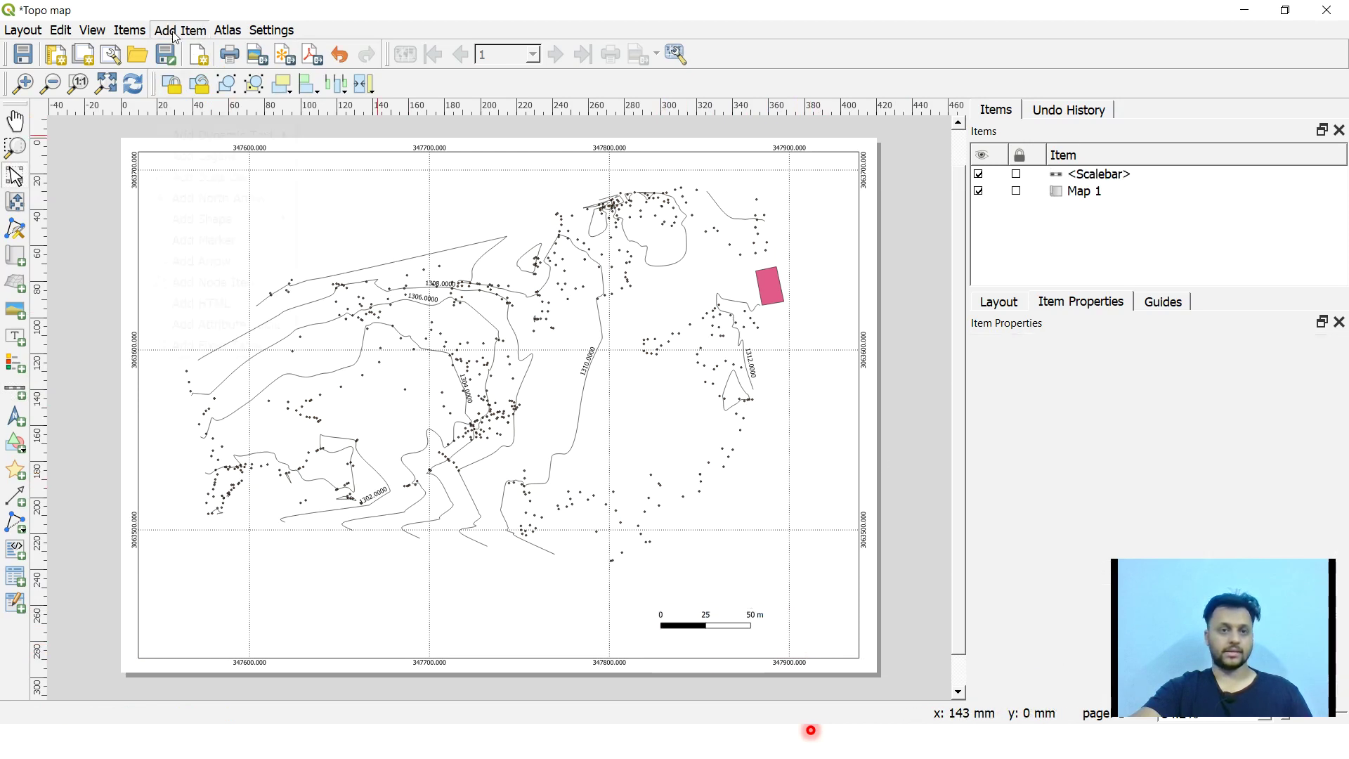
pyautogui.click(220, 198)
pyautogui.moveTo(175, 189); pyautogui.dragTo(228, 234)
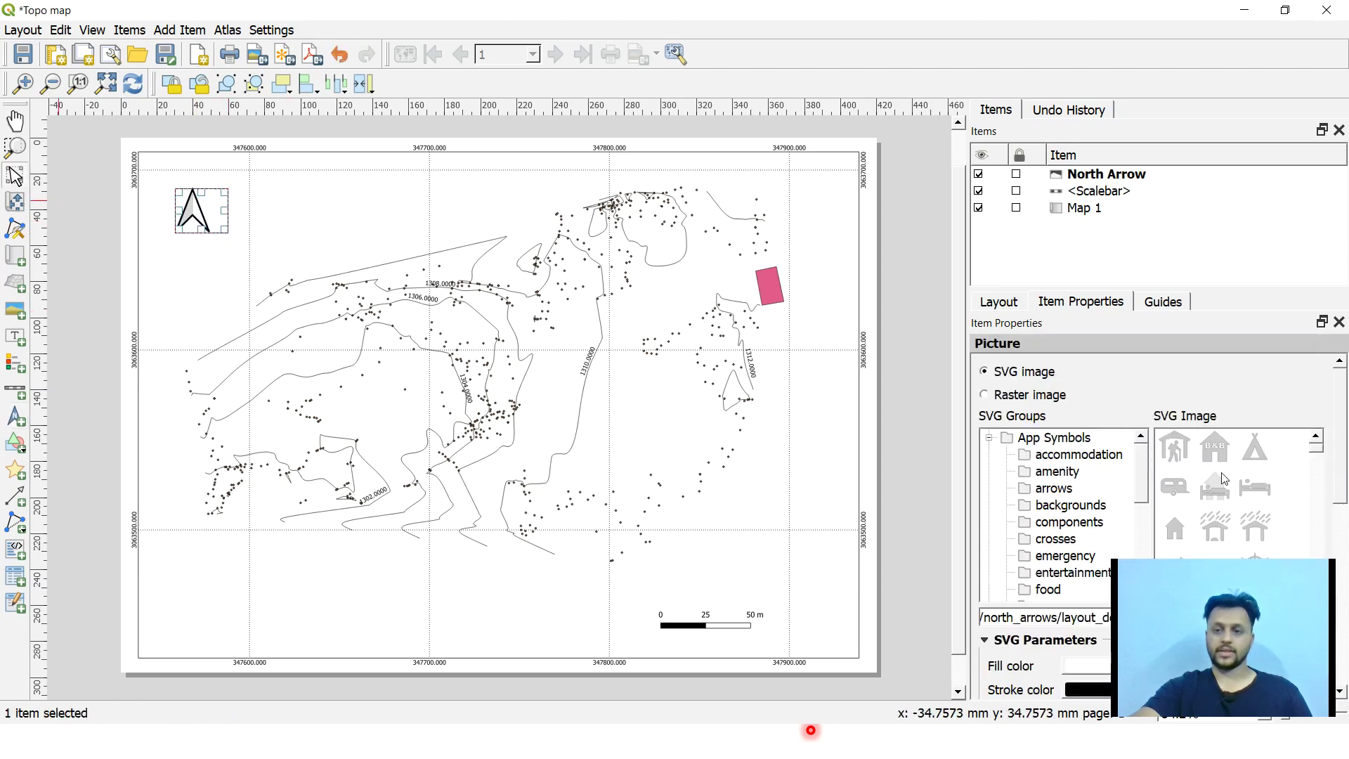
pyautogui.click(108, 182)
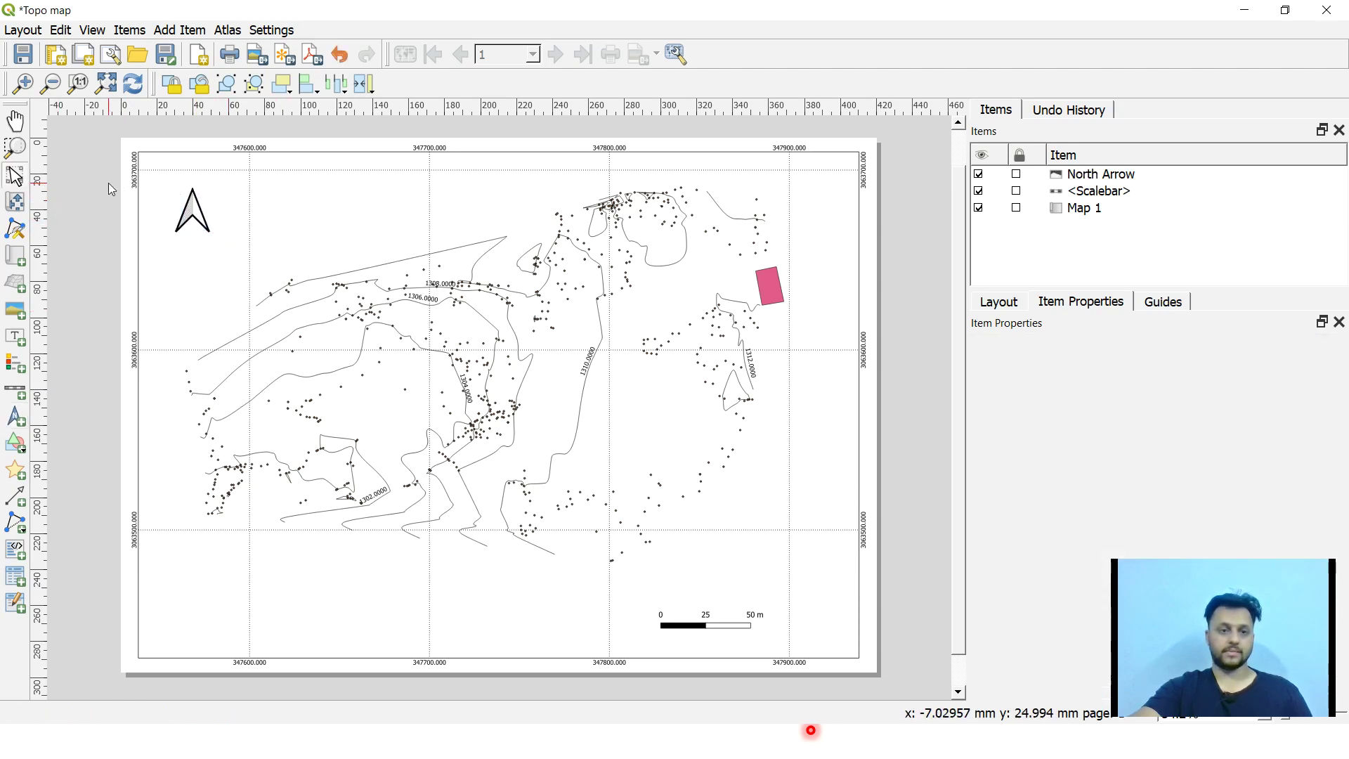
# Step: Add a legend inside the map's lower-left corner and shift it slightly down and to the right
pyautogui.click(162, 32)
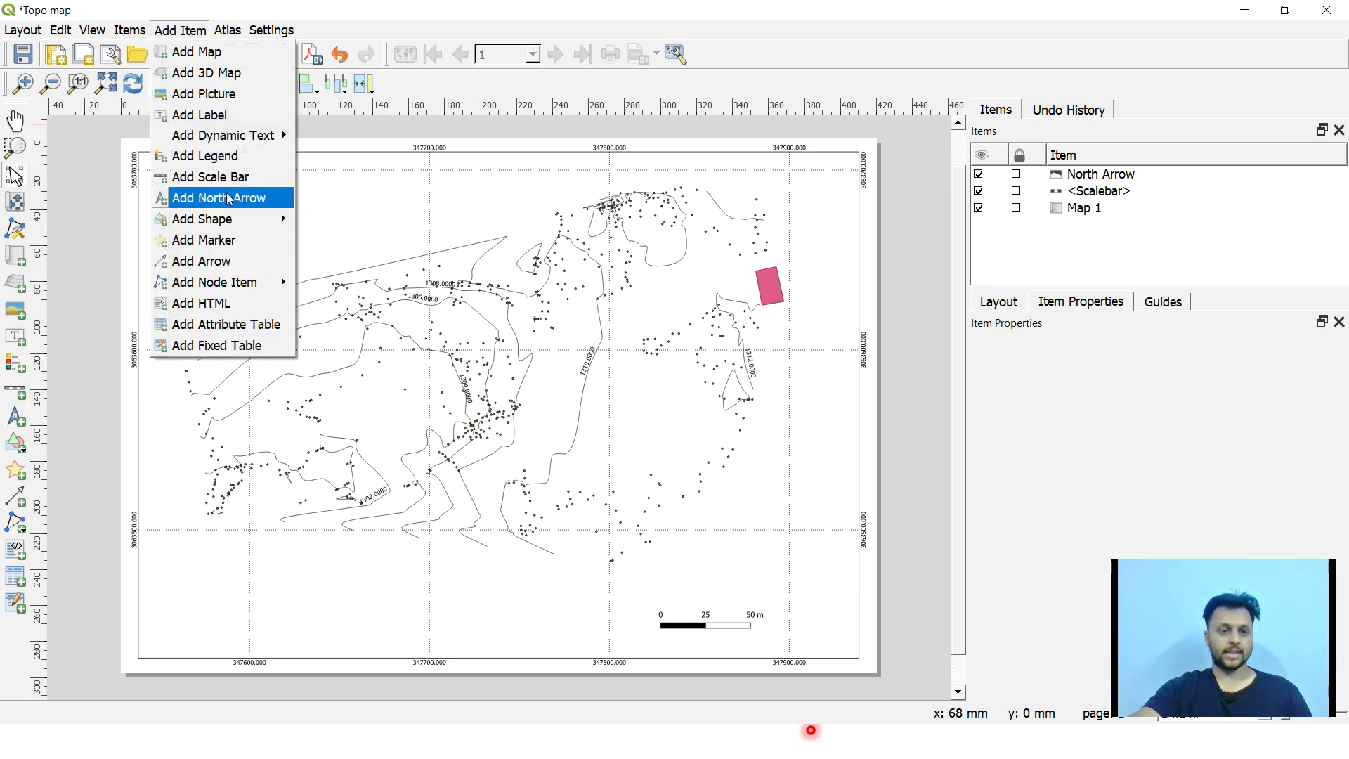
pyautogui.click(228, 160)
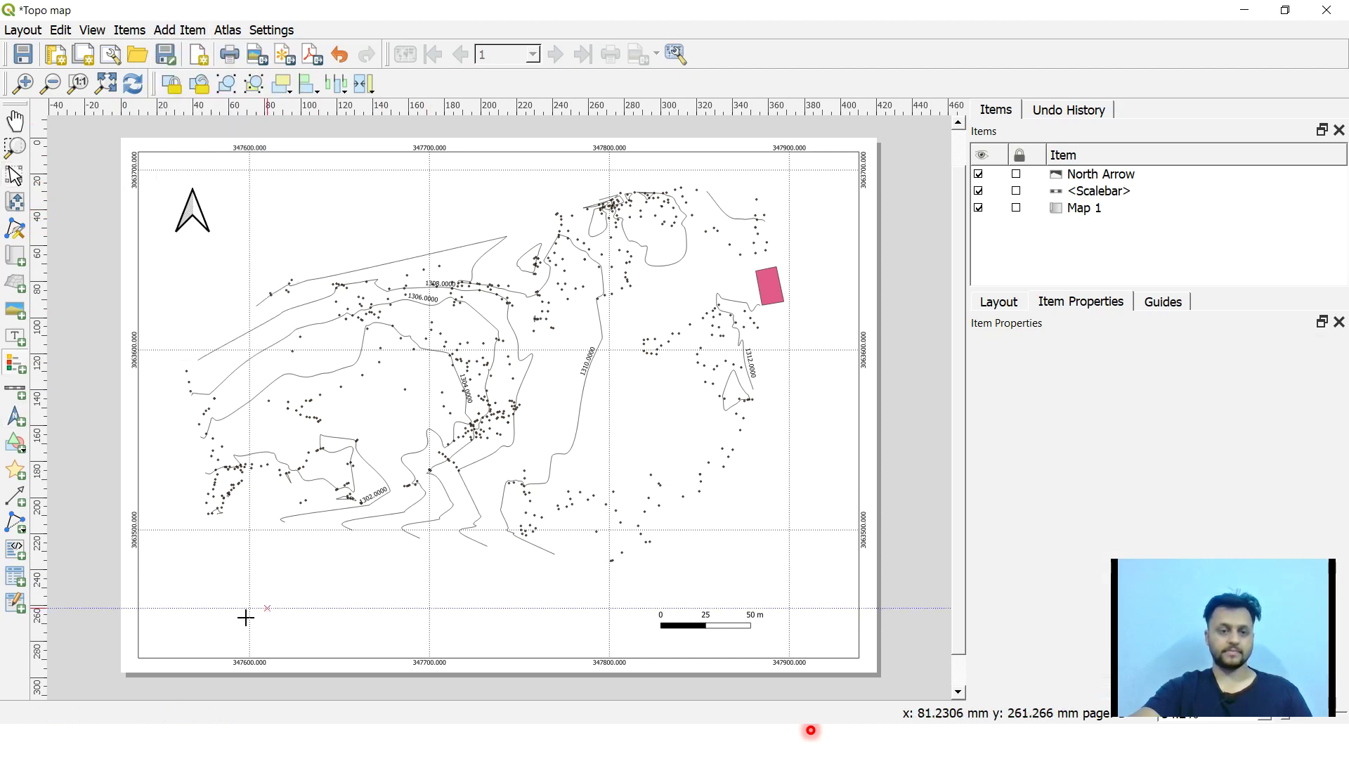
pyautogui.moveTo(189, 542); pyautogui.dragTo(341, 634)
pyautogui.moveTo(227, 581); pyautogui.dragTo(232, 593)
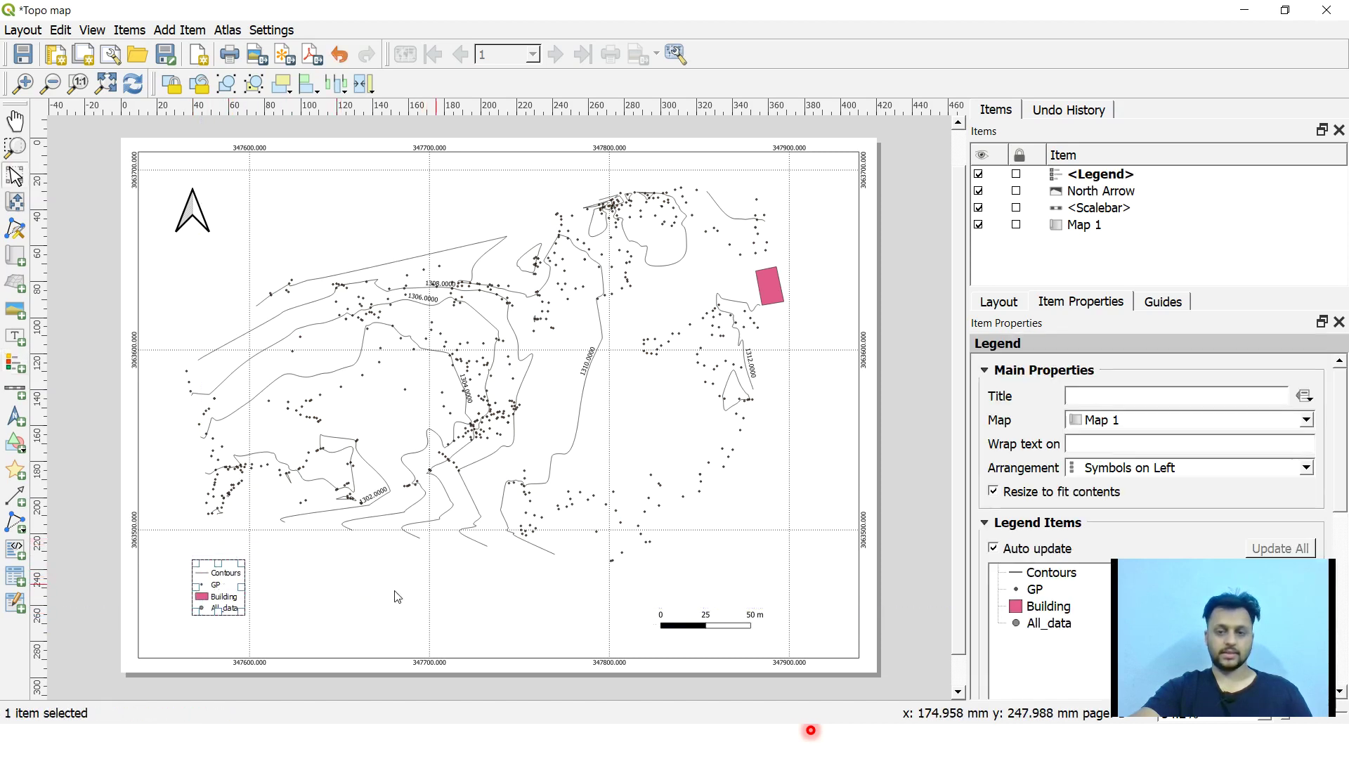
# Step: Turn off automatic updating of the legend items and remove the All_data entry from the legend
pyautogui.rightClick(234, 599)
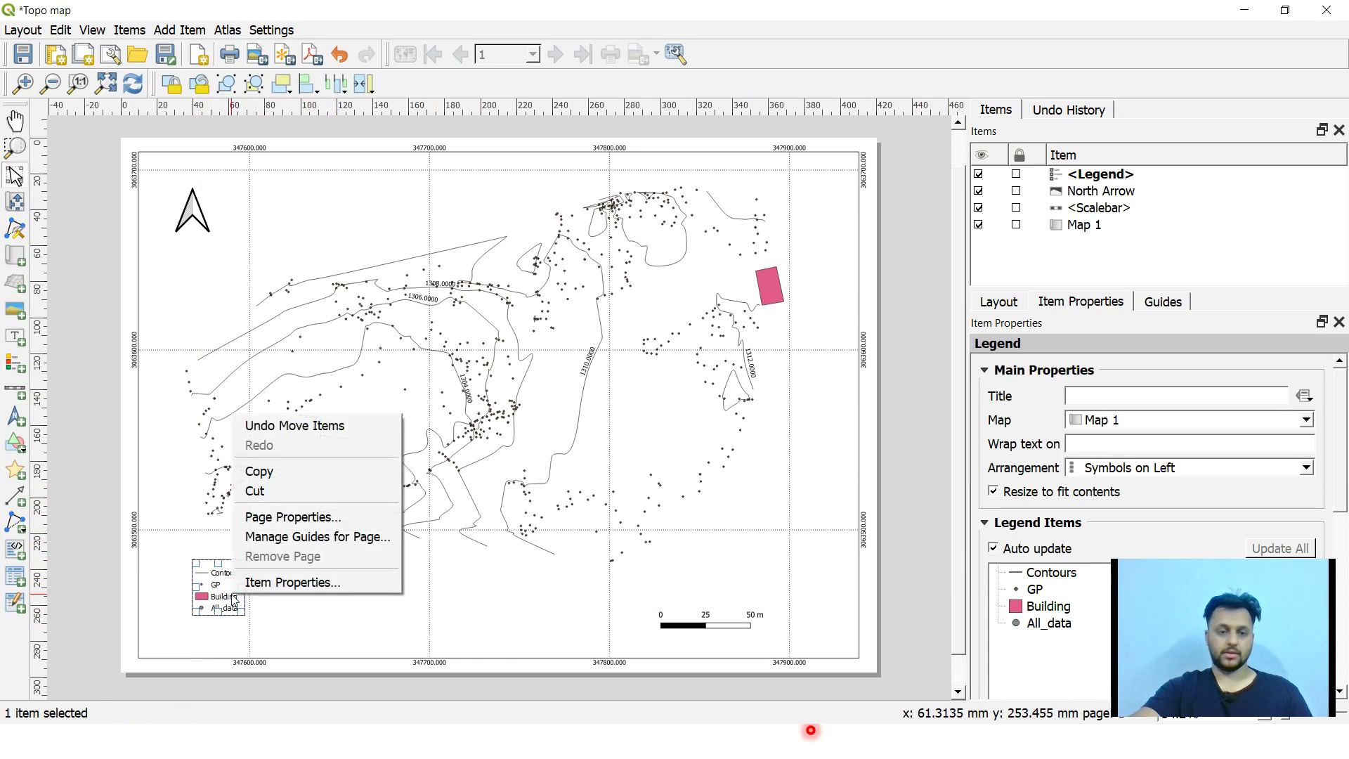
pyautogui.click(295, 583)
pyautogui.scroll(-3, 1080, 529)
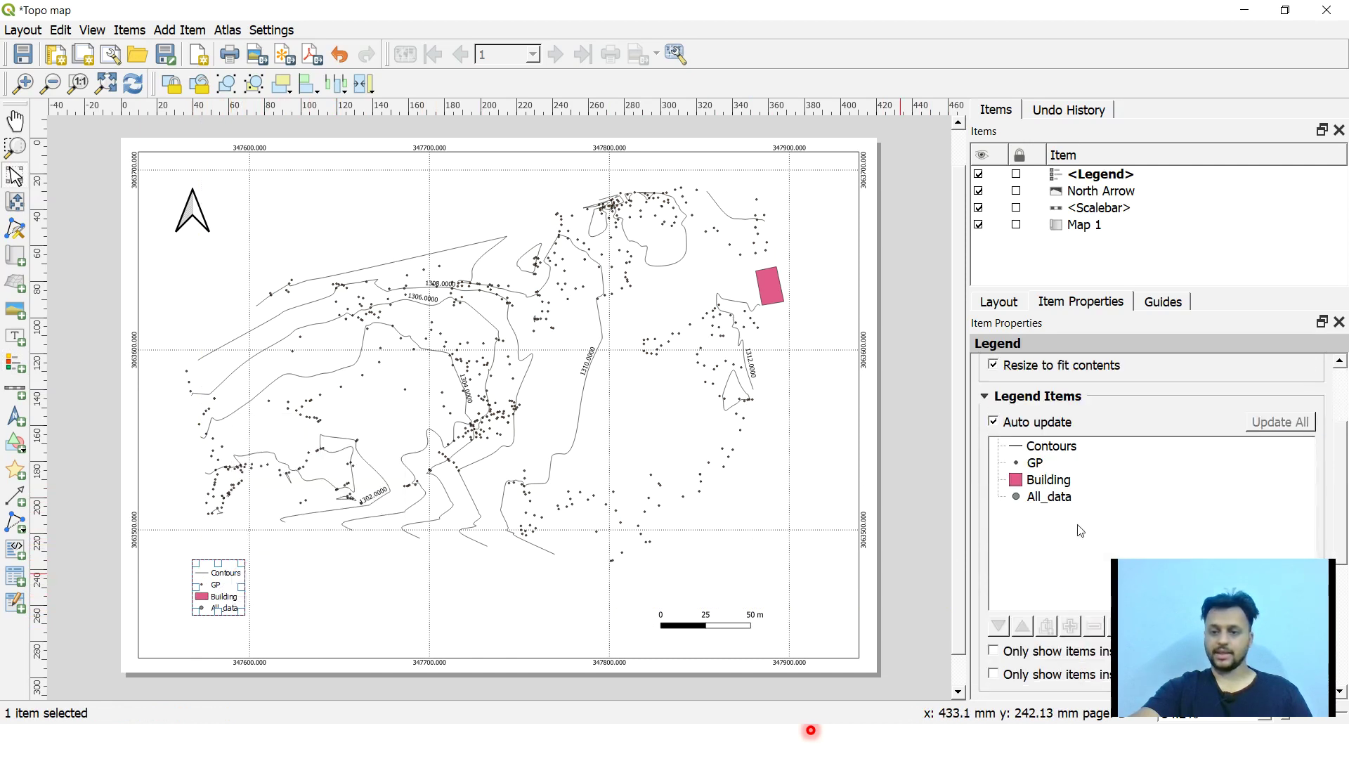
pyautogui.click(1044, 452)
pyautogui.click(994, 422)
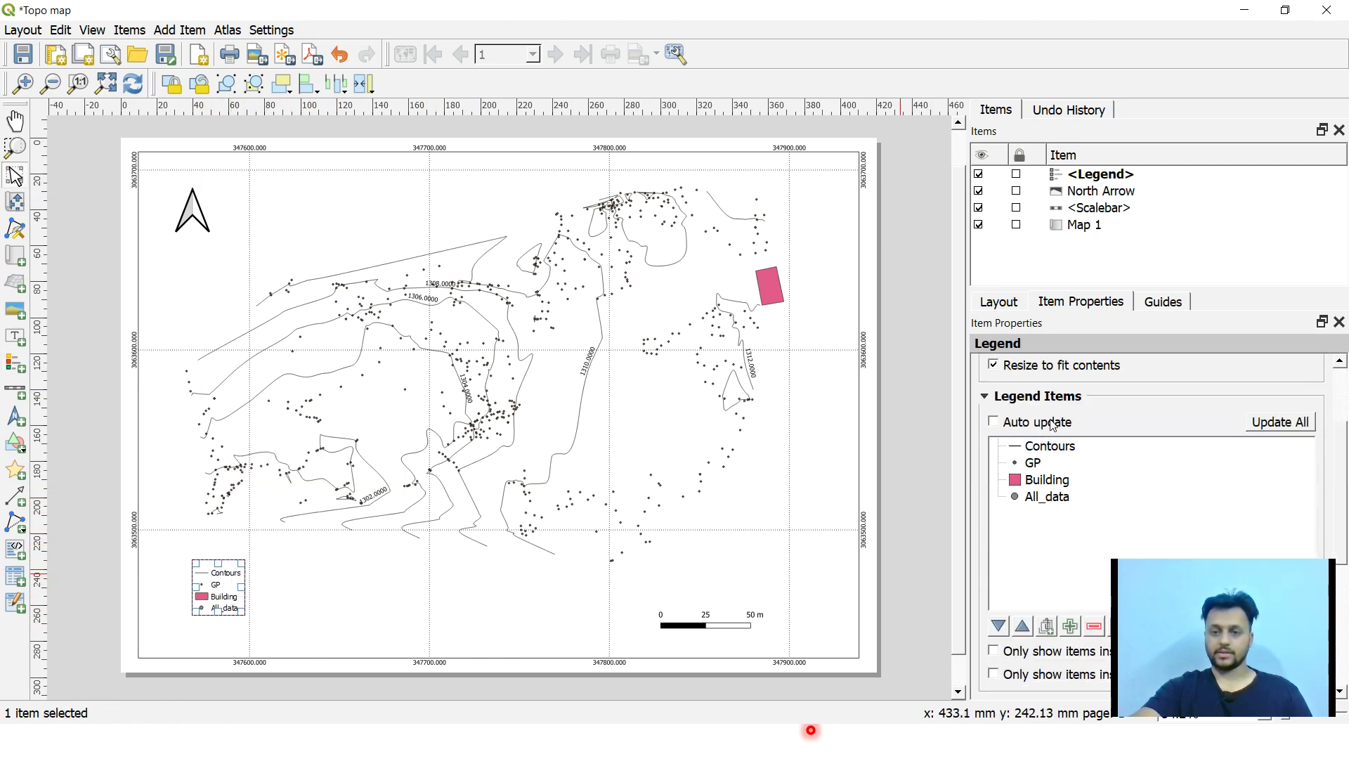
pyautogui.click(1051, 498)
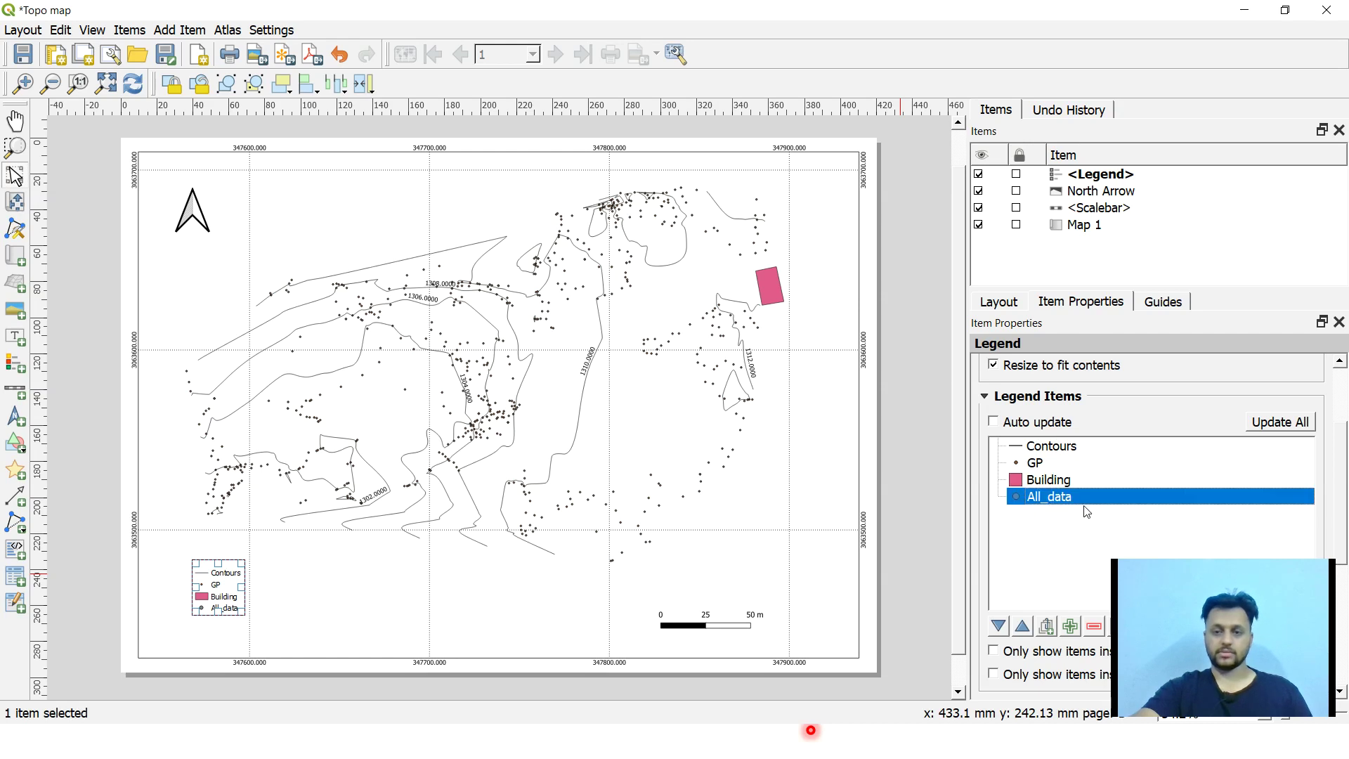
pyautogui.scroll(-2, 1035, 538)
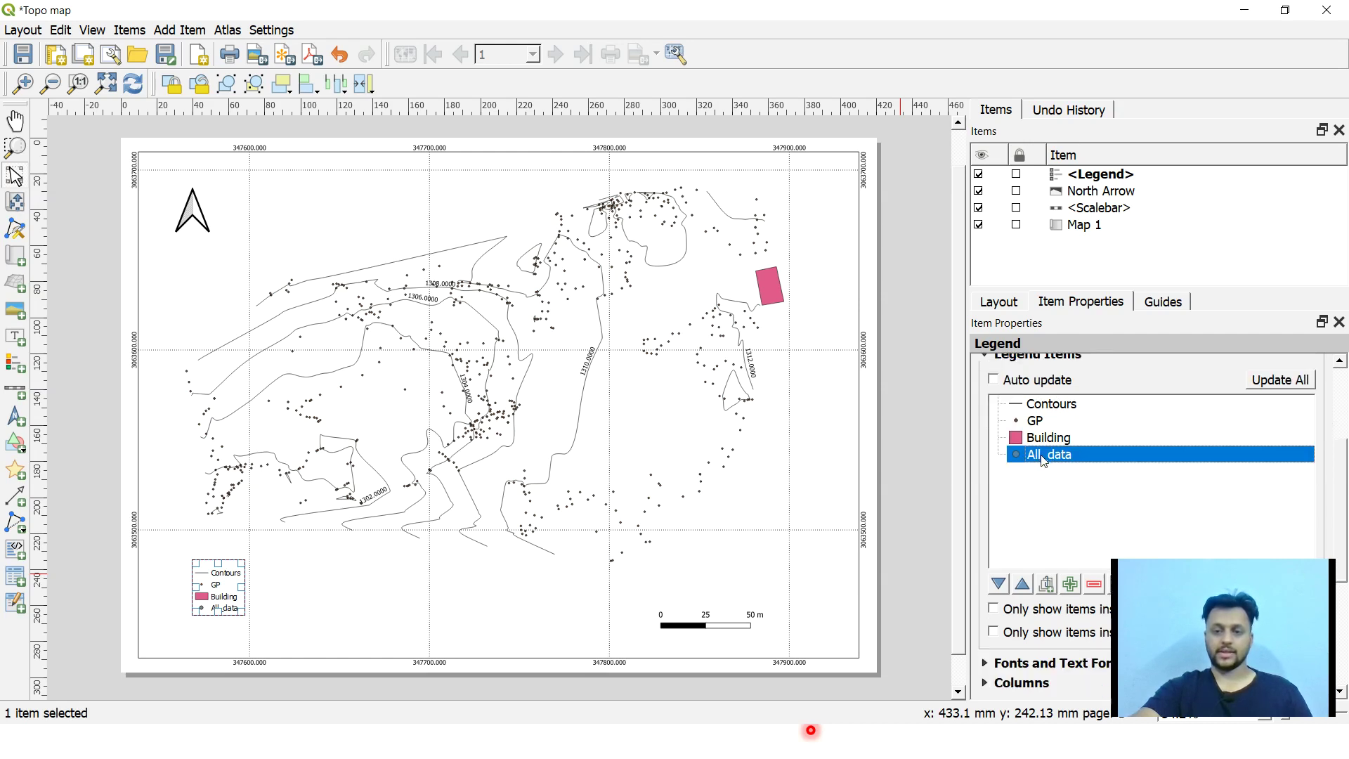
pyautogui.click(1095, 586)
pyautogui.scroll(2, 1033, 441)
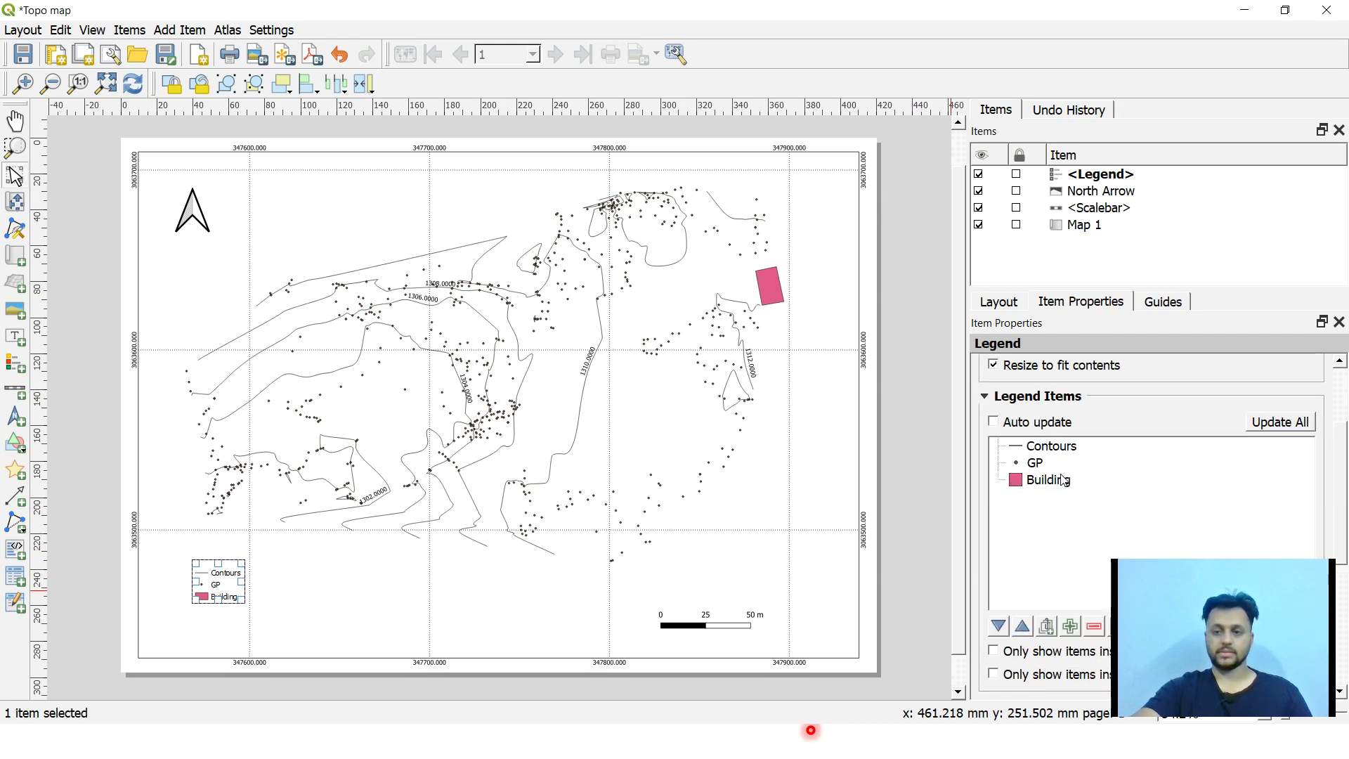
# Step: Rename the legend's GP entry to "Ground Points" and return to the legend's main properties
pyautogui.click(1048, 468)
pyautogui.rightClick(1049, 468)
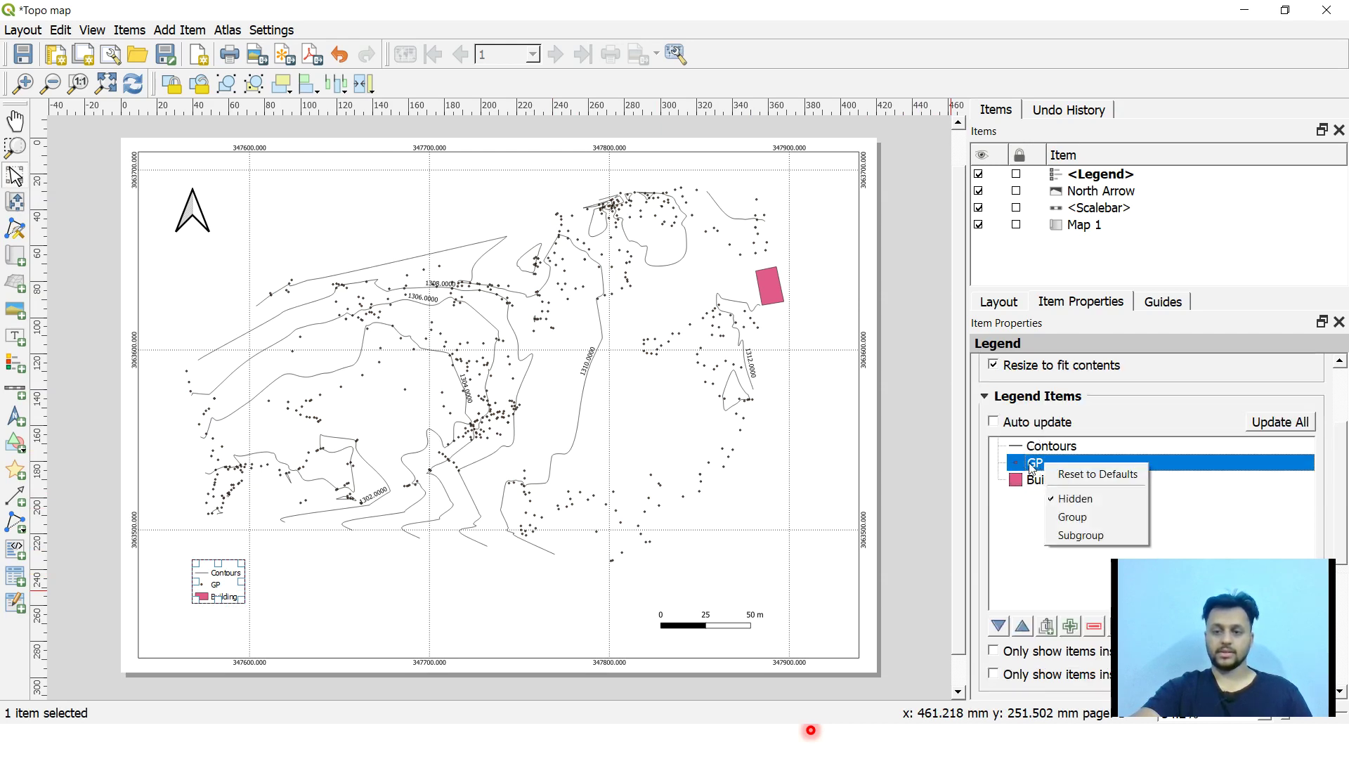
pyautogui.doubleClick(1031, 465)
pyautogui.hotkey('ctrl', 'a')
pyautogui.write('G')
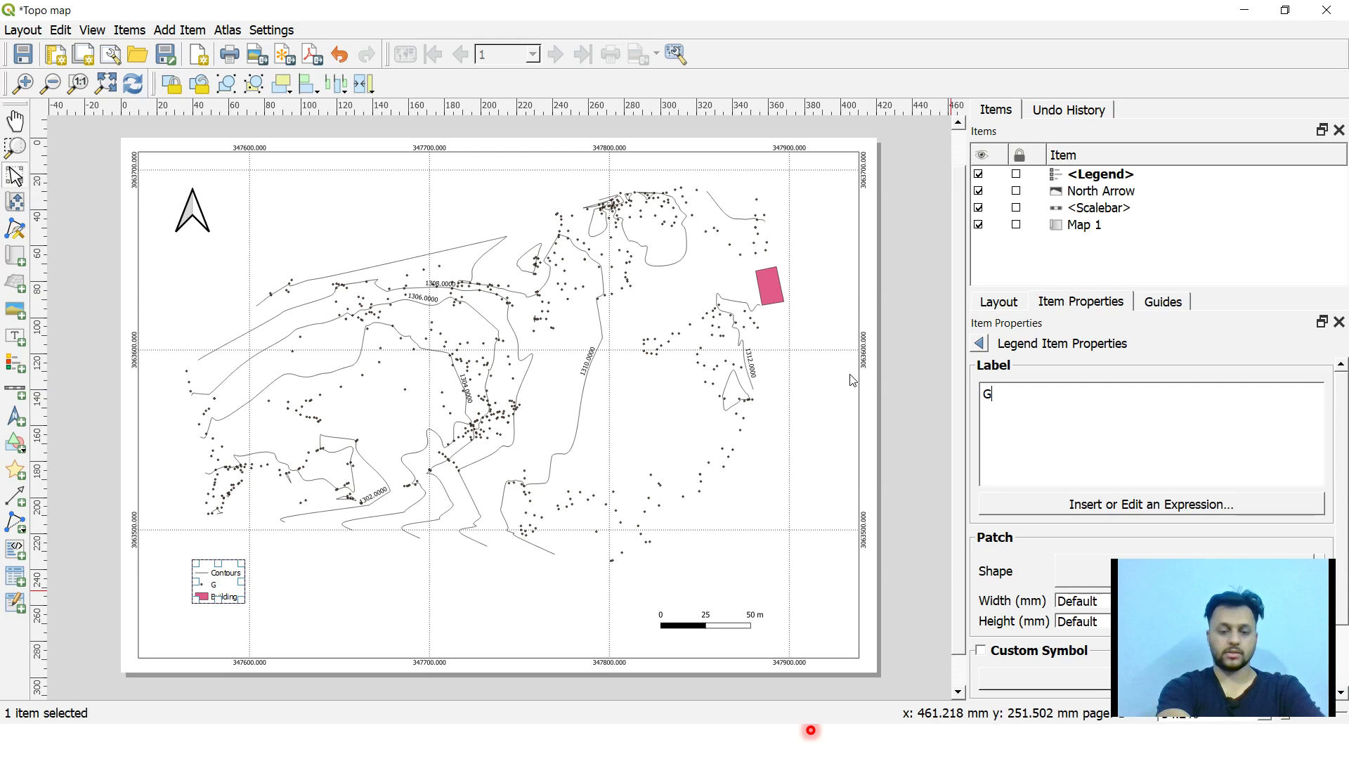
pyautogui.write('round POI')
pyautogui.press('BackSpace')
pyautogui.press('BackSpace')
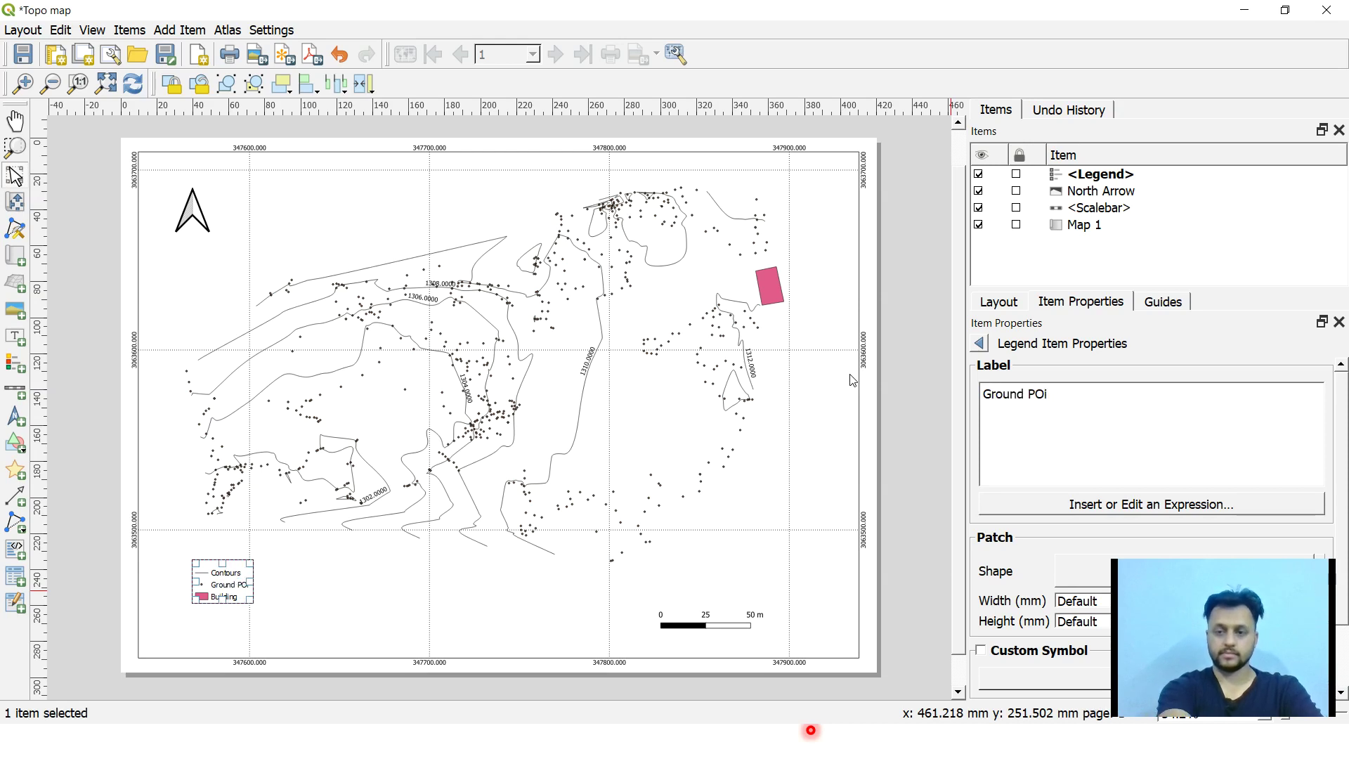
pyautogui.write('oints')
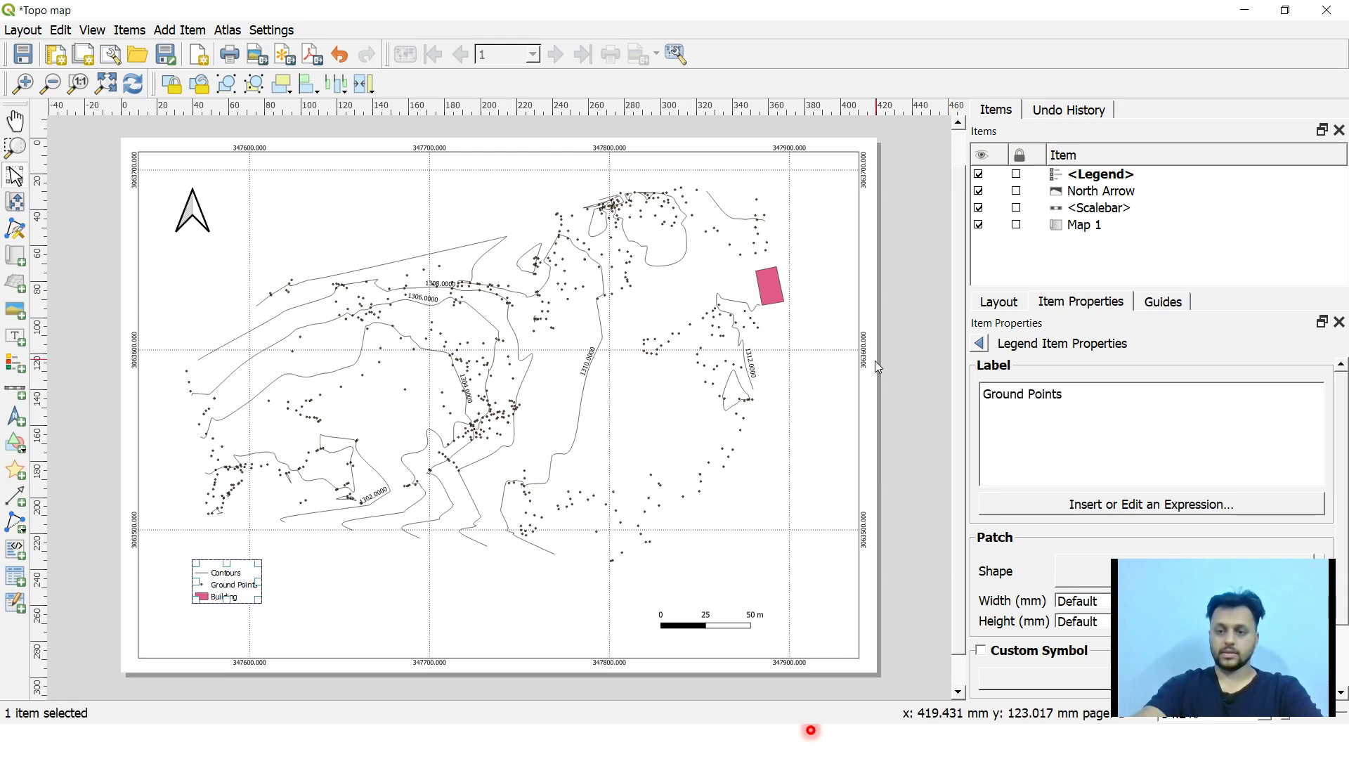
pyautogui.click(980, 344)
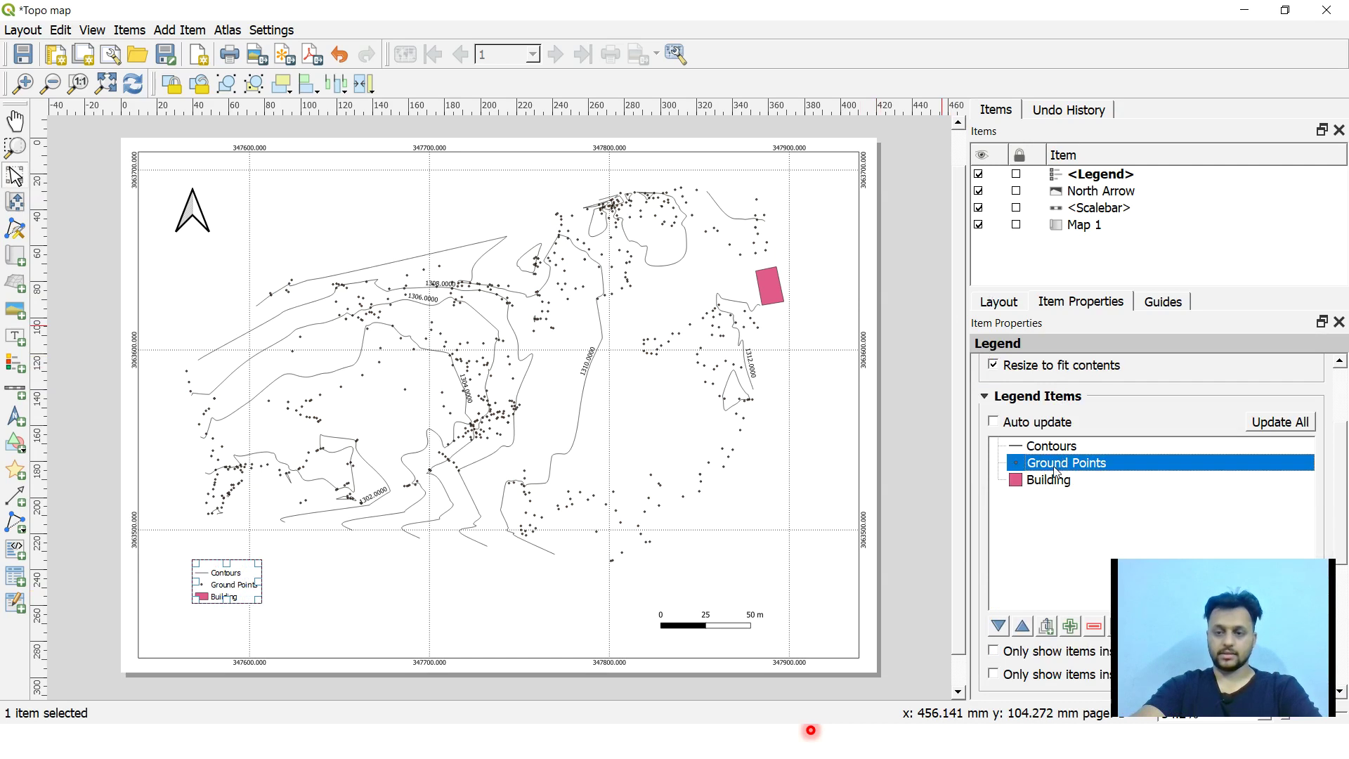
pyautogui.click(1054, 483)
pyautogui.click(1065, 447)
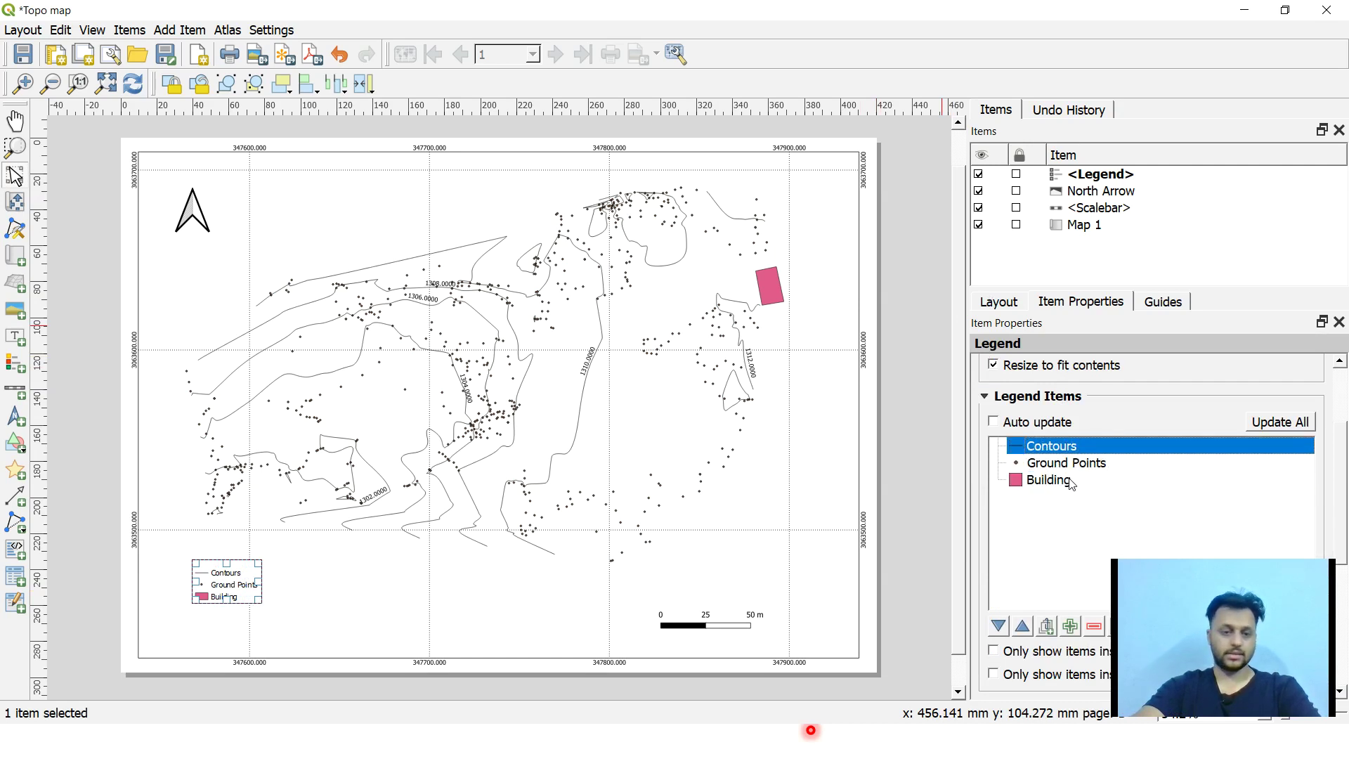
pyautogui.scroll(-3, 1061, 450)
pyautogui.scroll(3, 1079, 541)
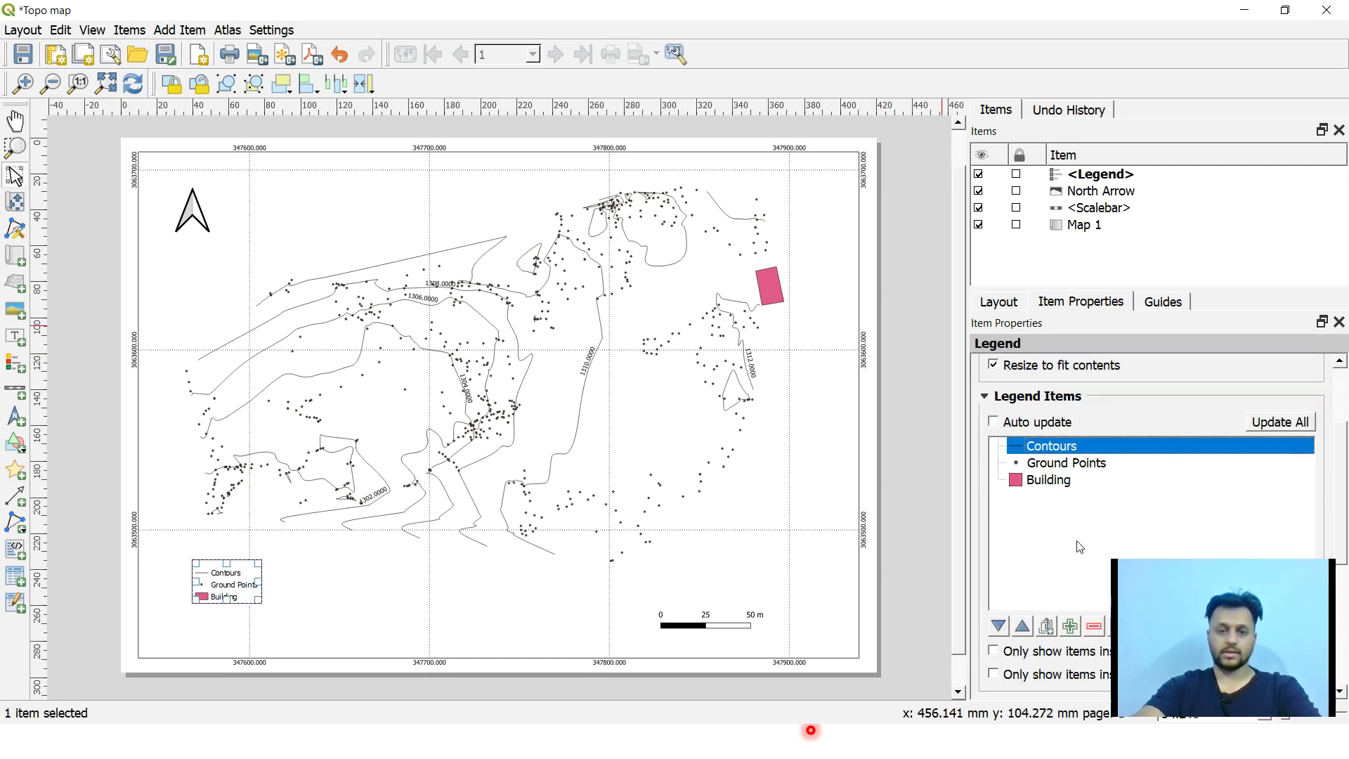
pyautogui.scroll(-3, 1079, 531)
pyautogui.scroll(3, 1079, 531)
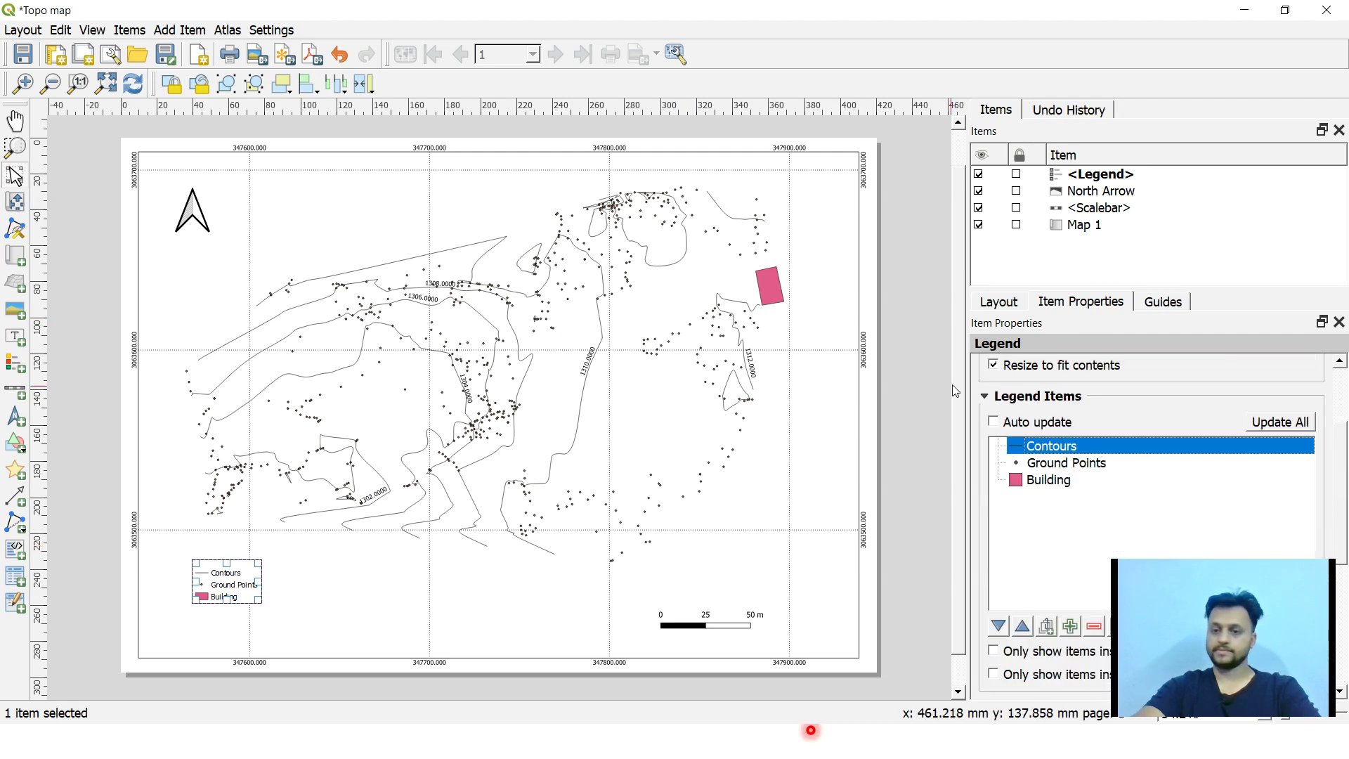
# Step: Move the legend about 5 mm left and 9 mm down within the map's lower-left corner, and deselect it
pyautogui.moveTo(236, 581); pyautogui.dragTo(226, 598)
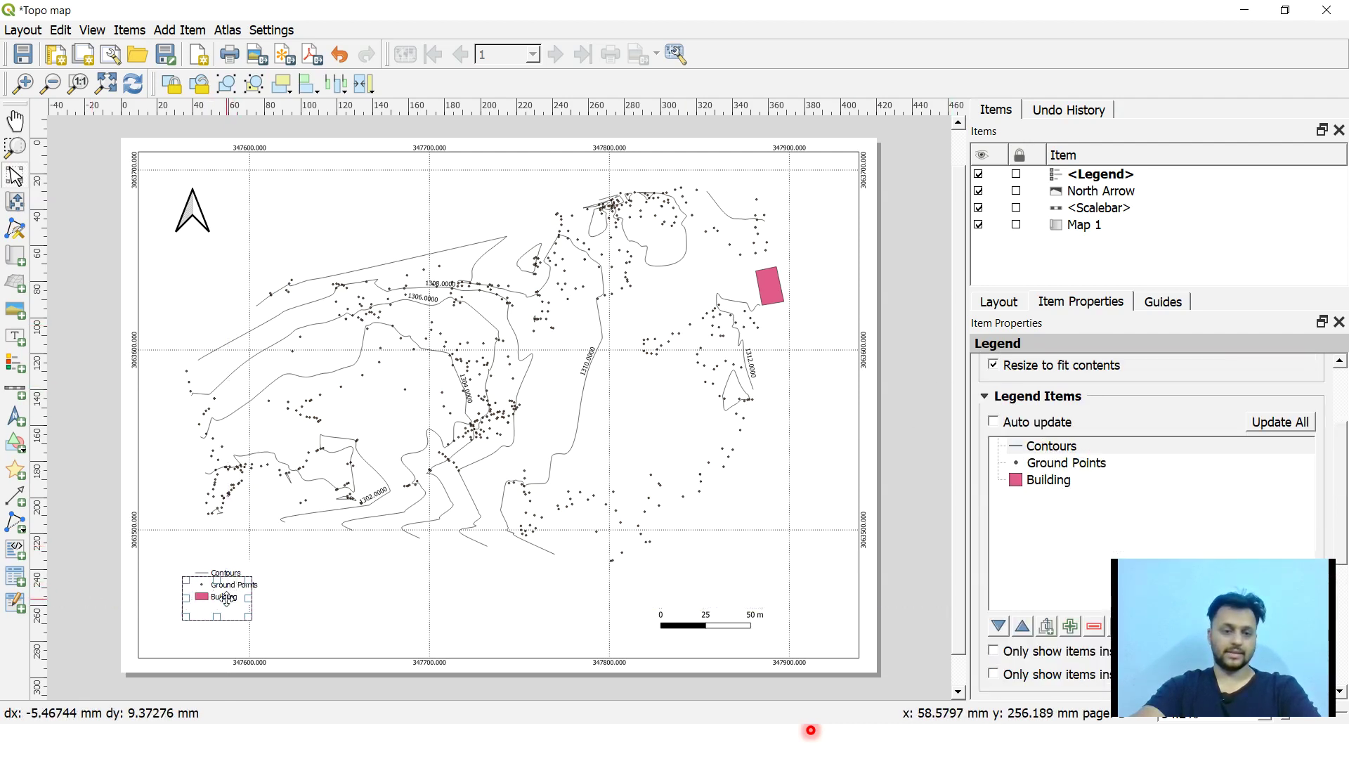
pyautogui.click(898, 293)
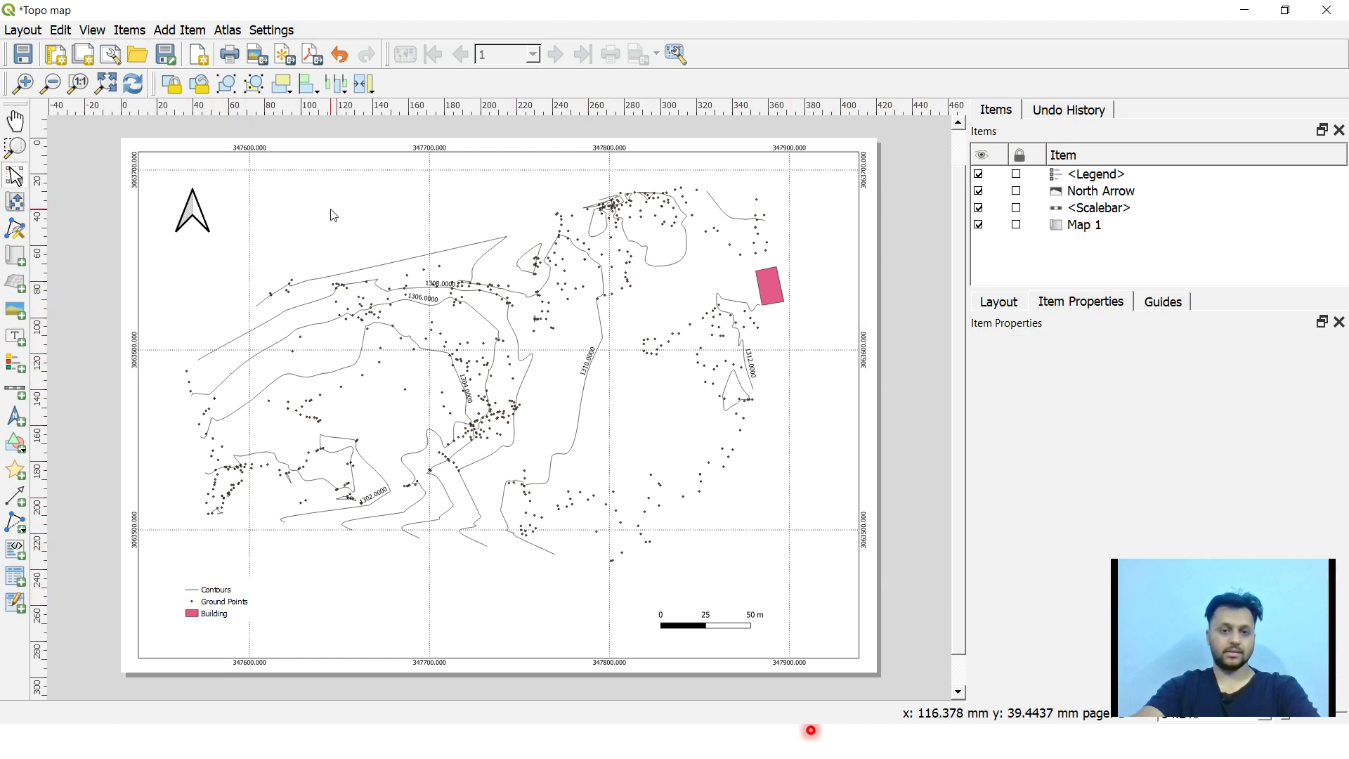
pyautogui.click(180, 30)
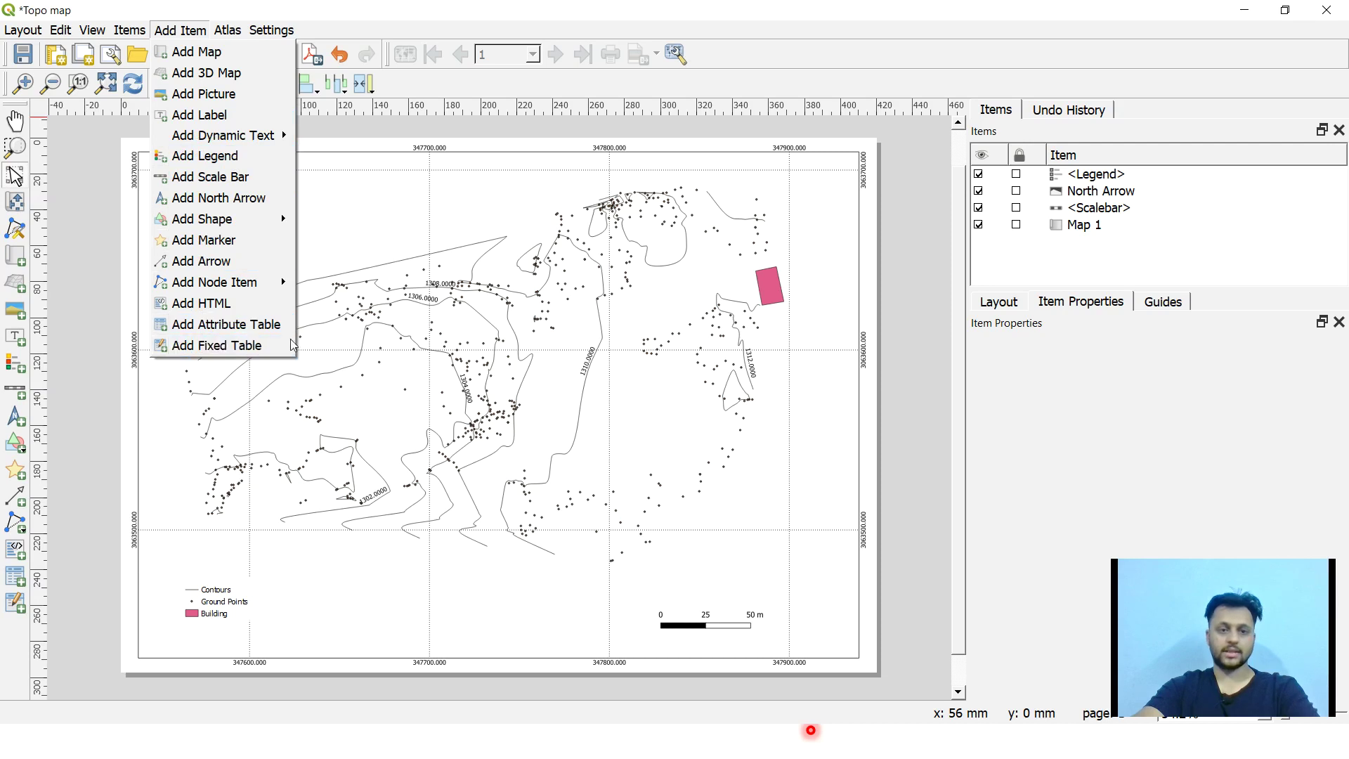
pyautogui.click(924, 228)
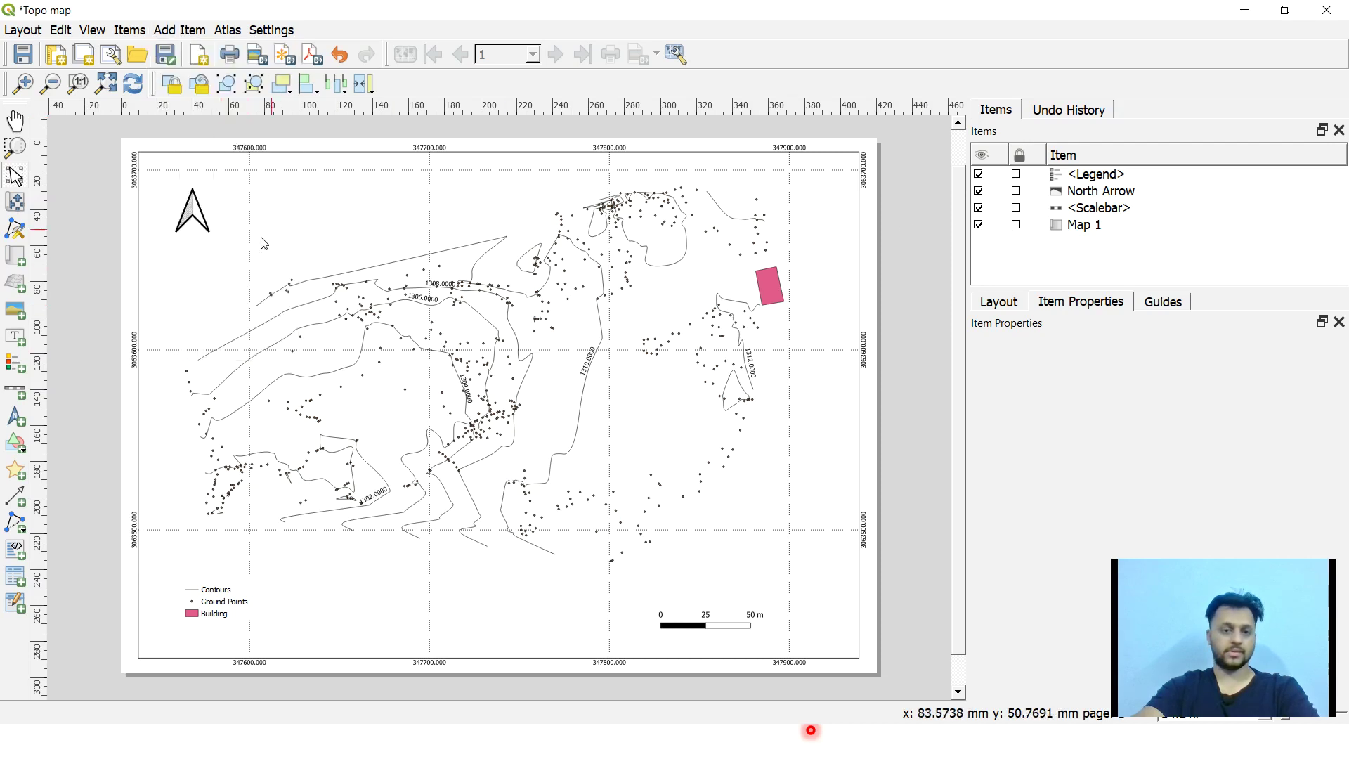
pyautogui.click(10, 31)
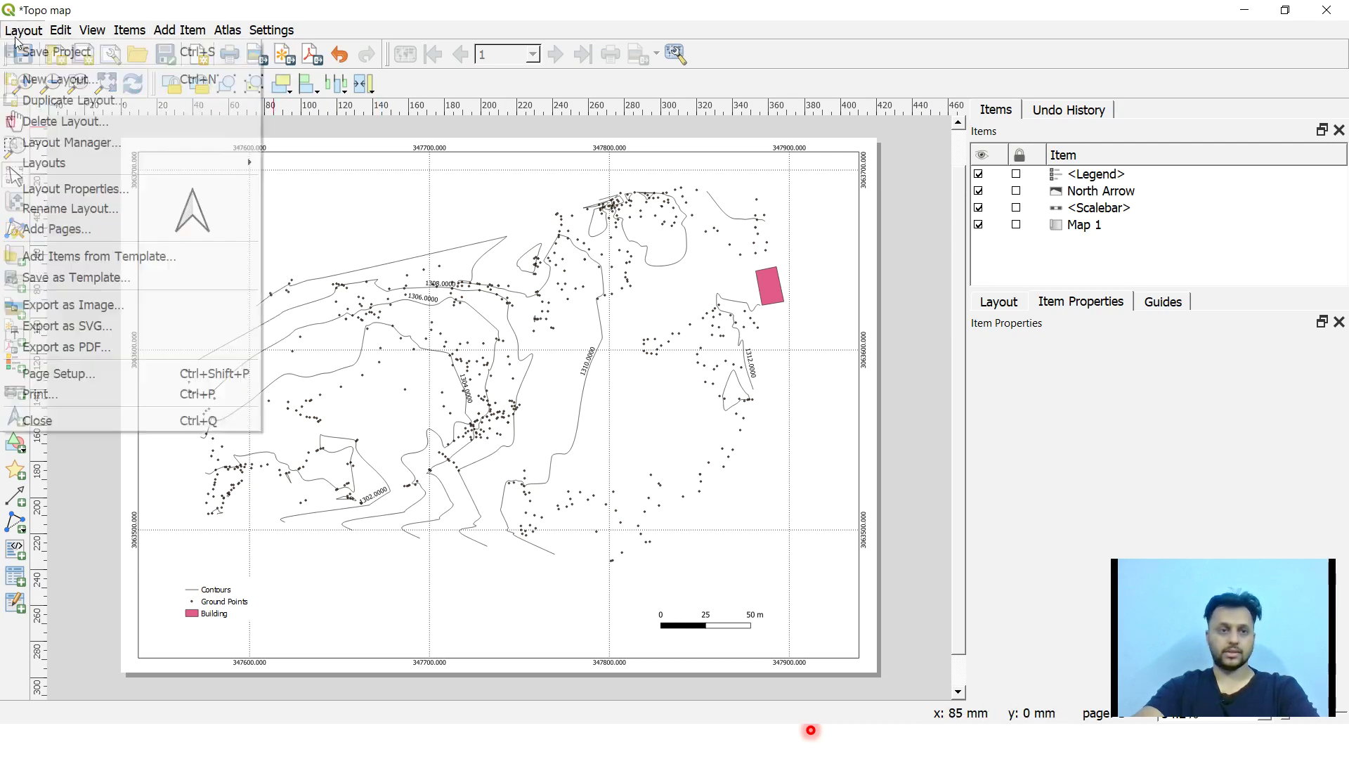
pyautogui.click(275, 5)
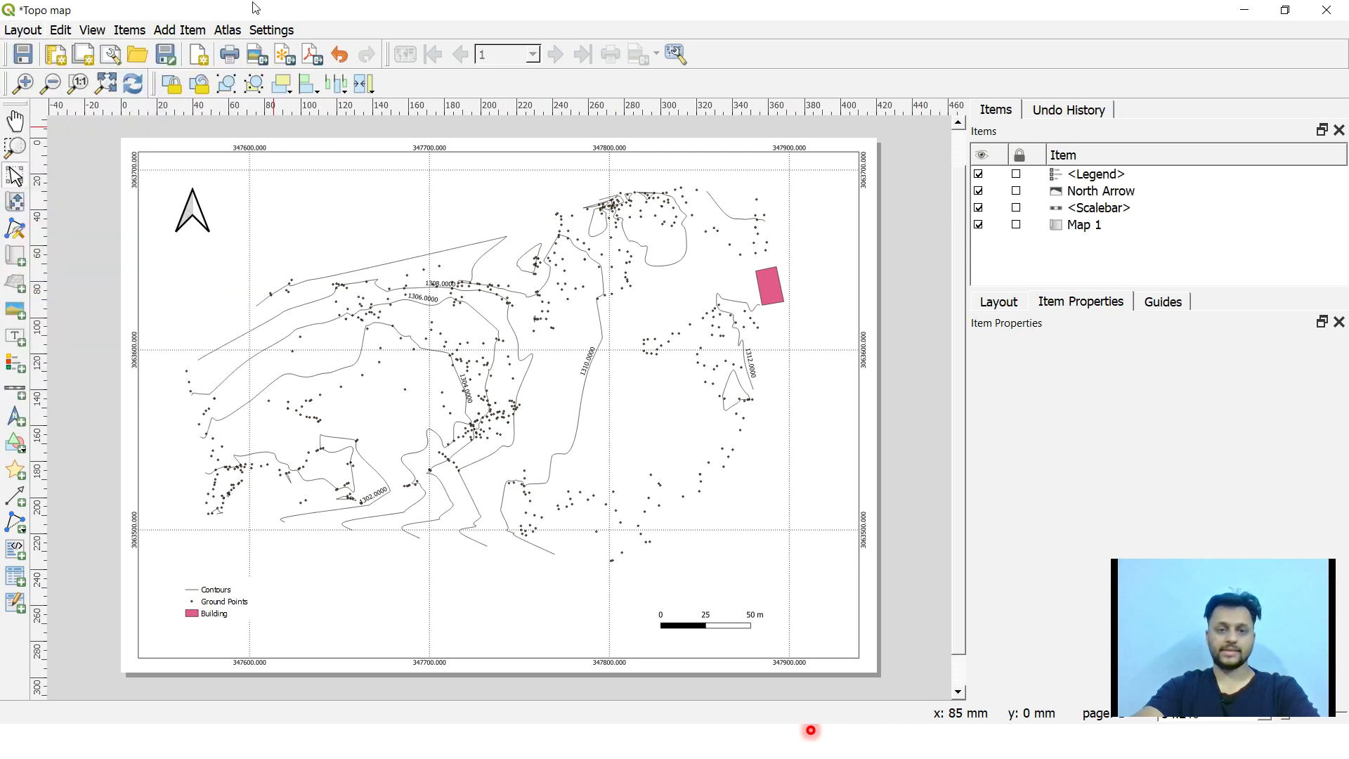
# Step: Export the layout as a PDF named "topo map" in the Class folder, keeping the default export options
pyautogui.click(13, 30)
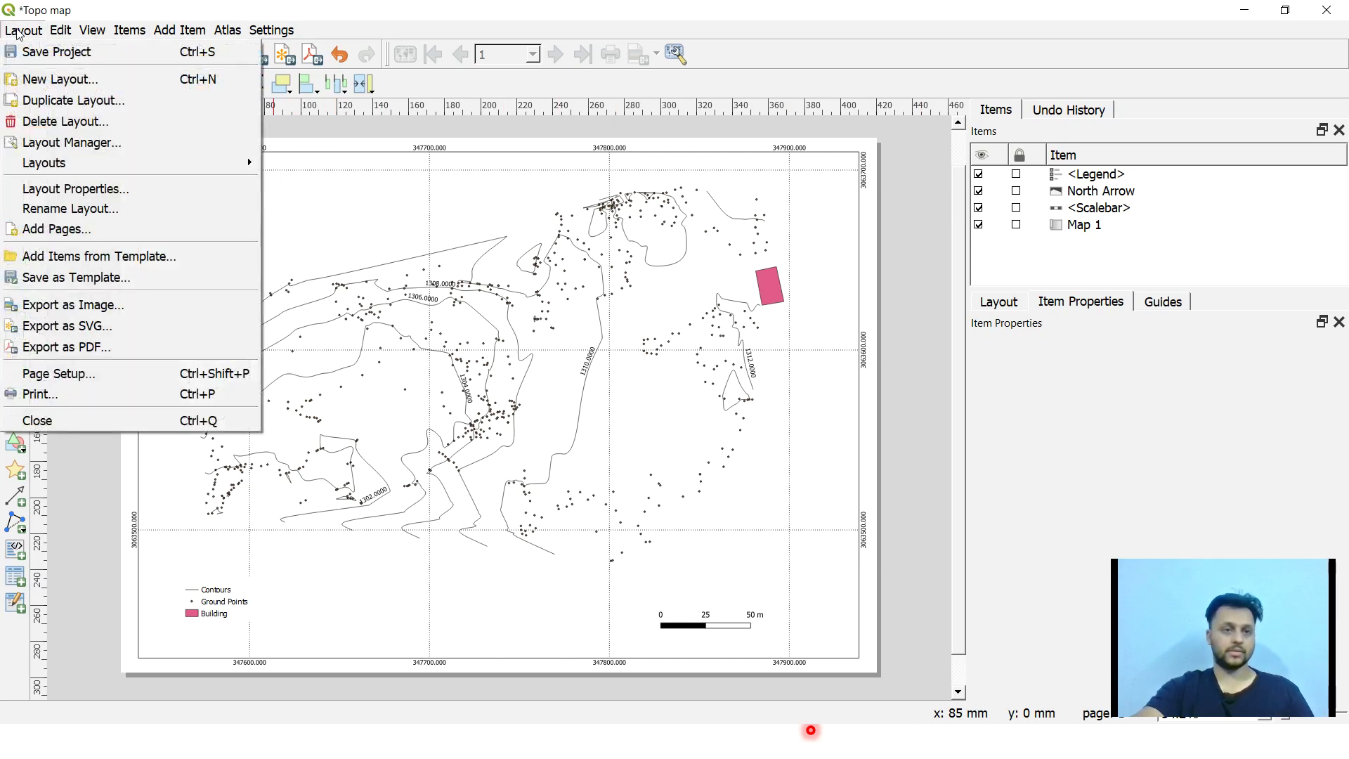
pyautogui.click(103, 347)
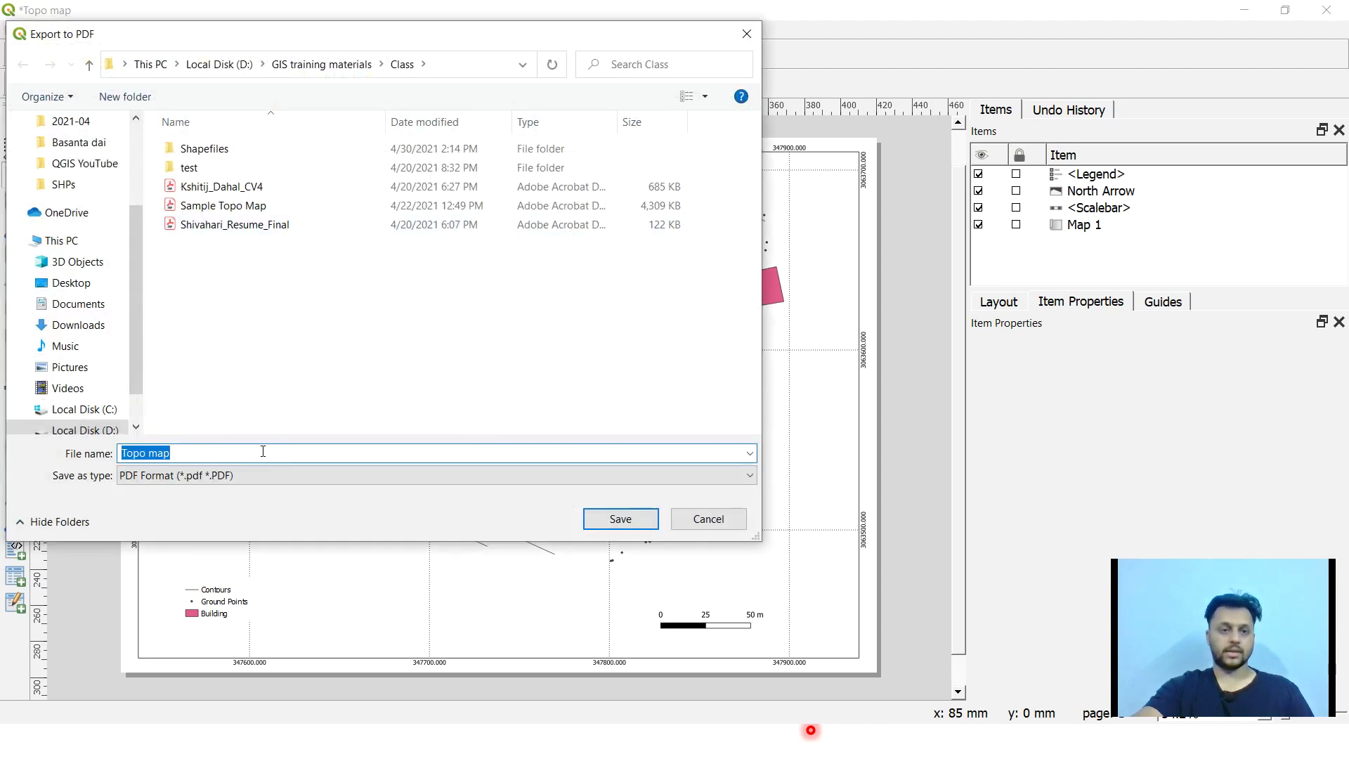
pyautogui.write('topo')
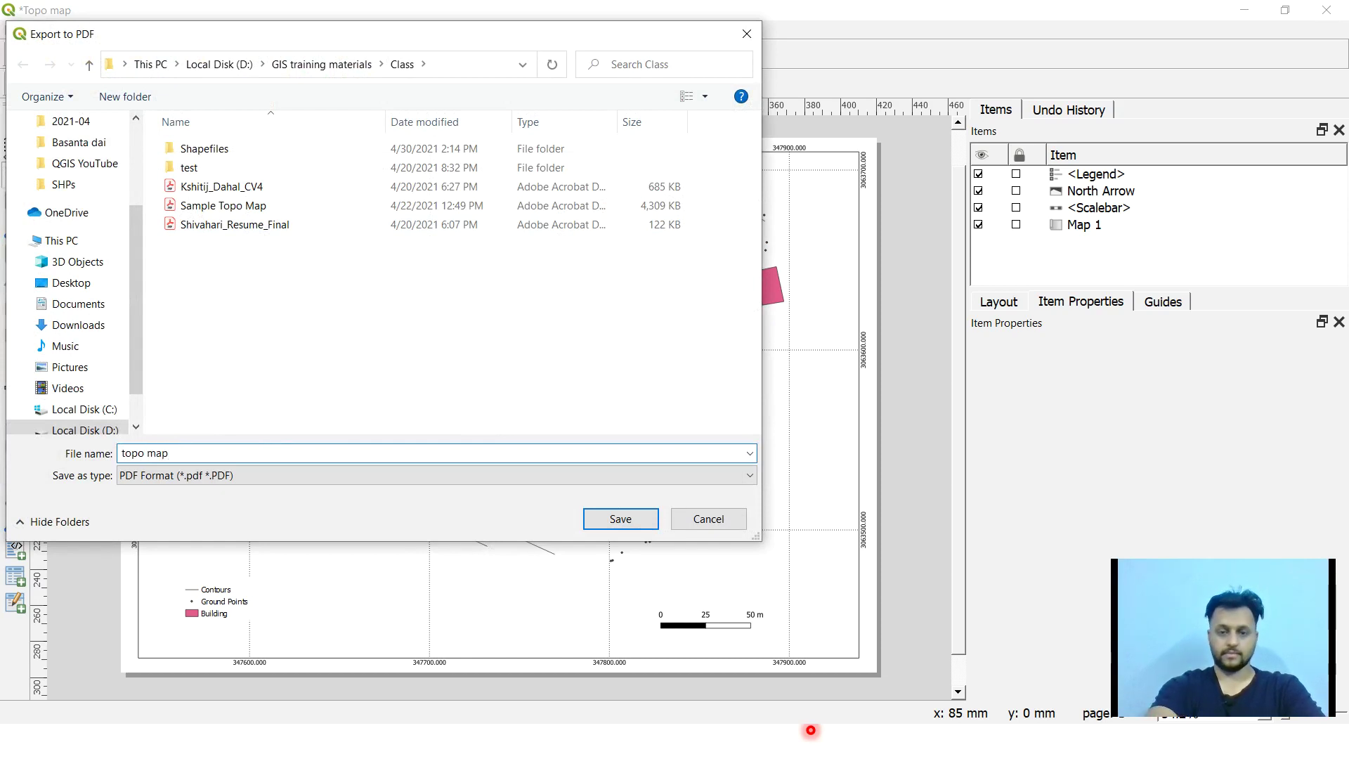
pyautogui.press('Return')
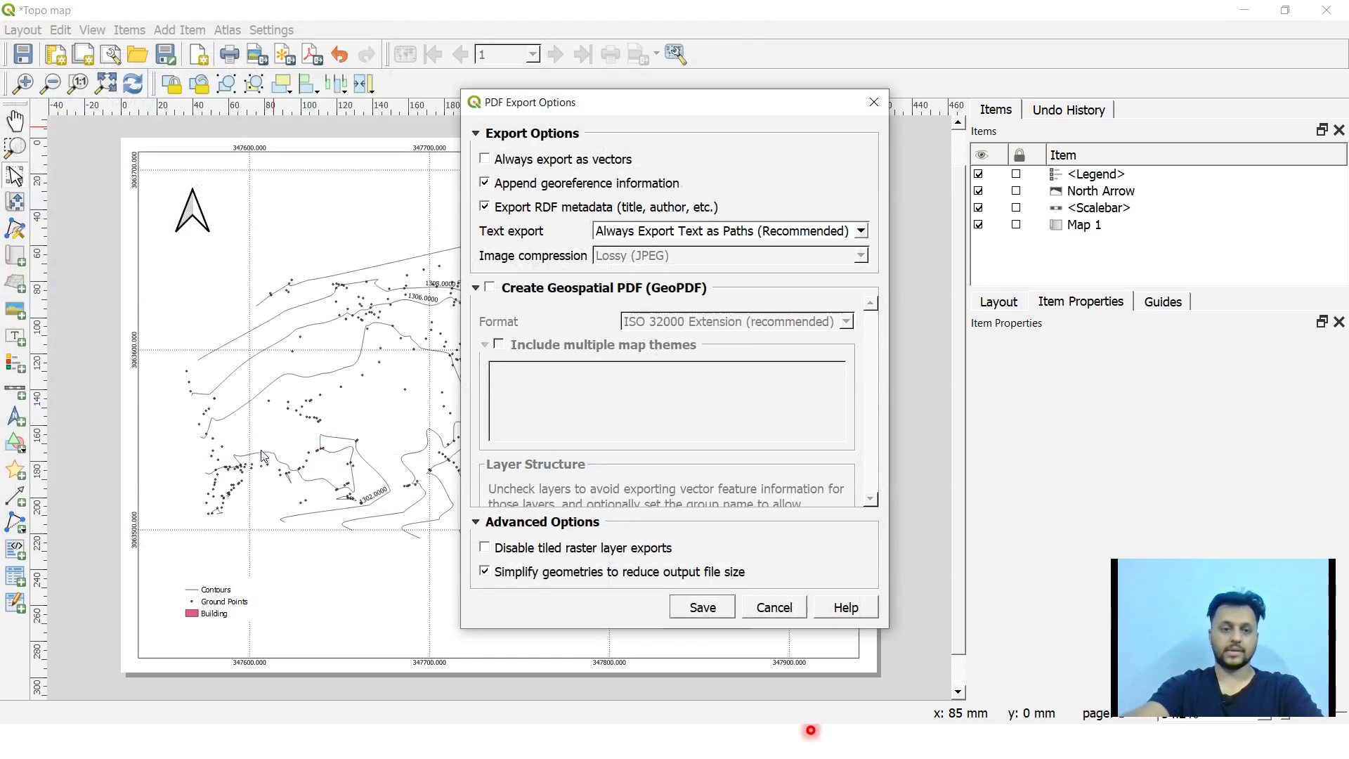
pyautogui.click(721, 608)
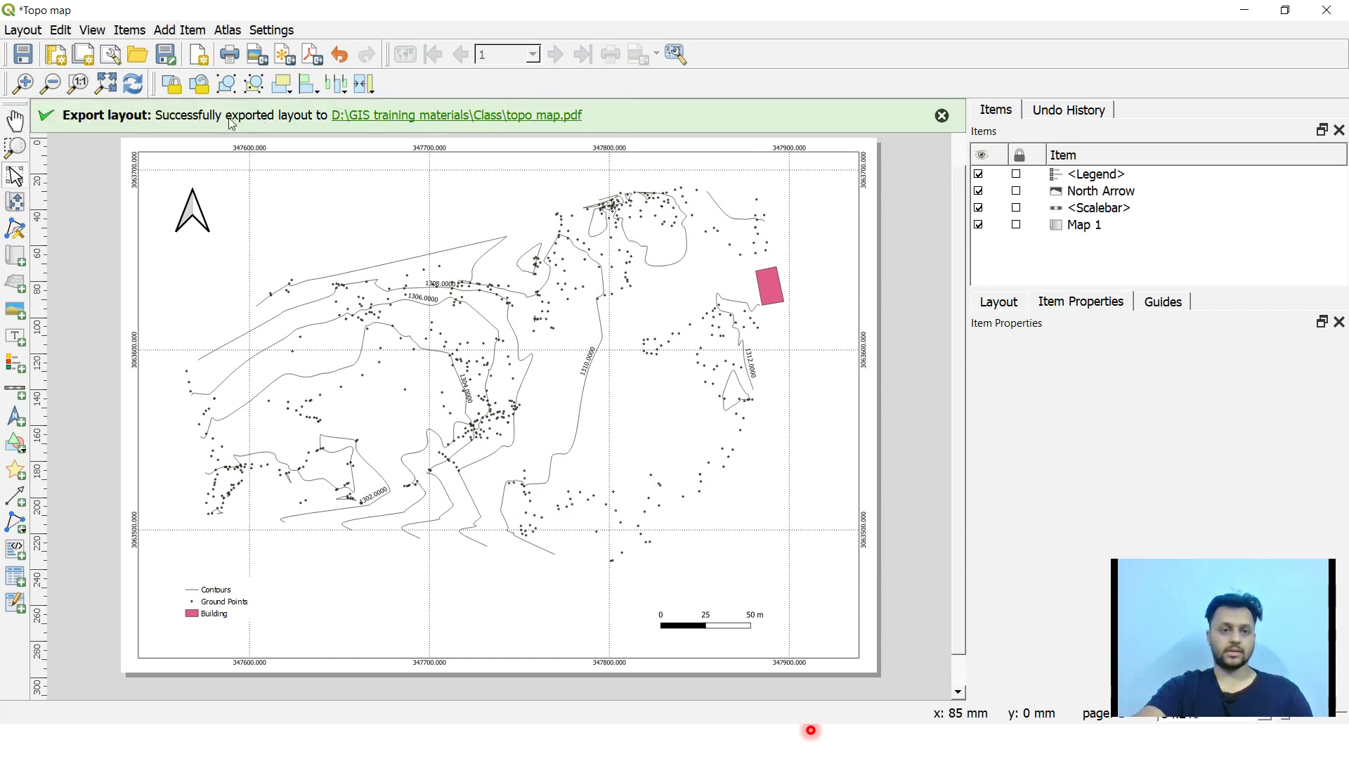
# Step: Open the exported topo map.pdf in Adobe Acrobat Reader, examine the map in full screen, and leave full screen
pyautogui.click(487, 120)
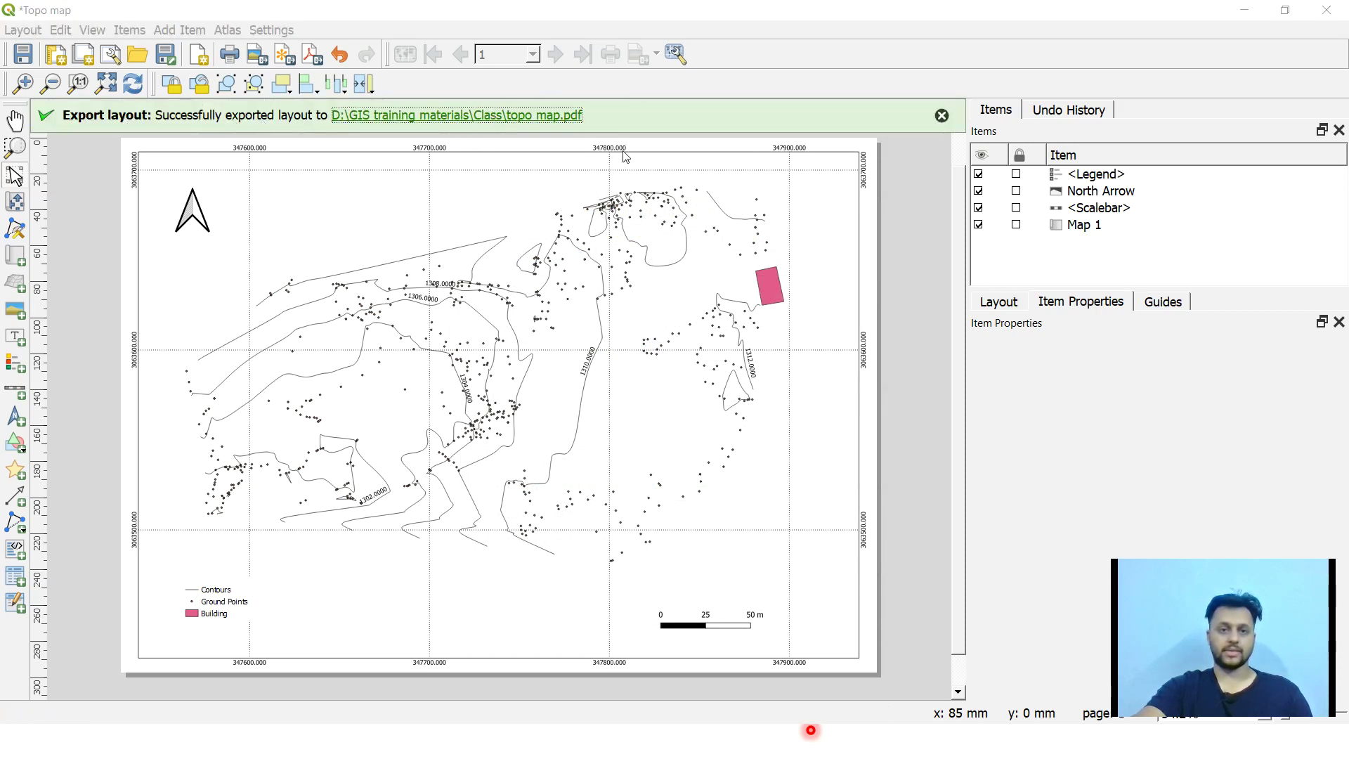
pyautogui.doubleClick(328, 406)
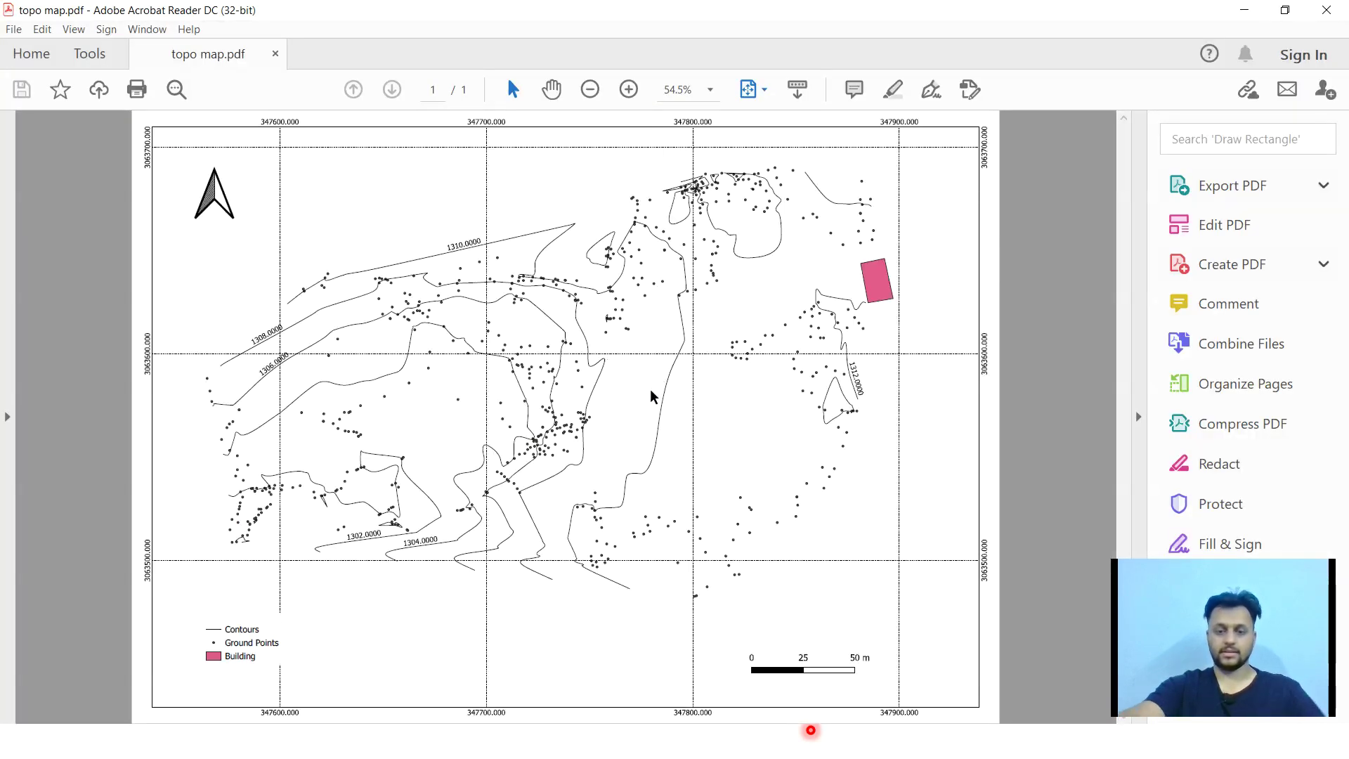
pyautogui.hotkey('ctrl', 'l')
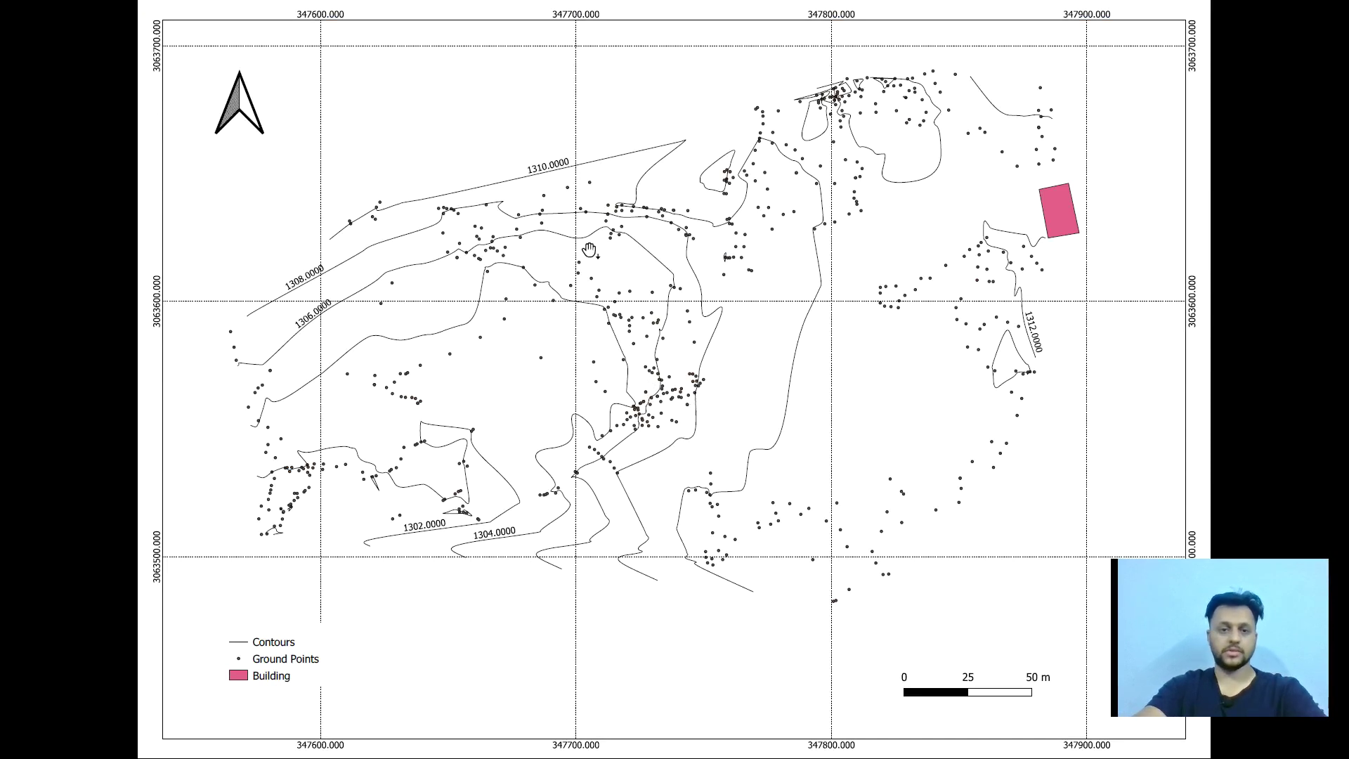
pyautogui.press('Escape')
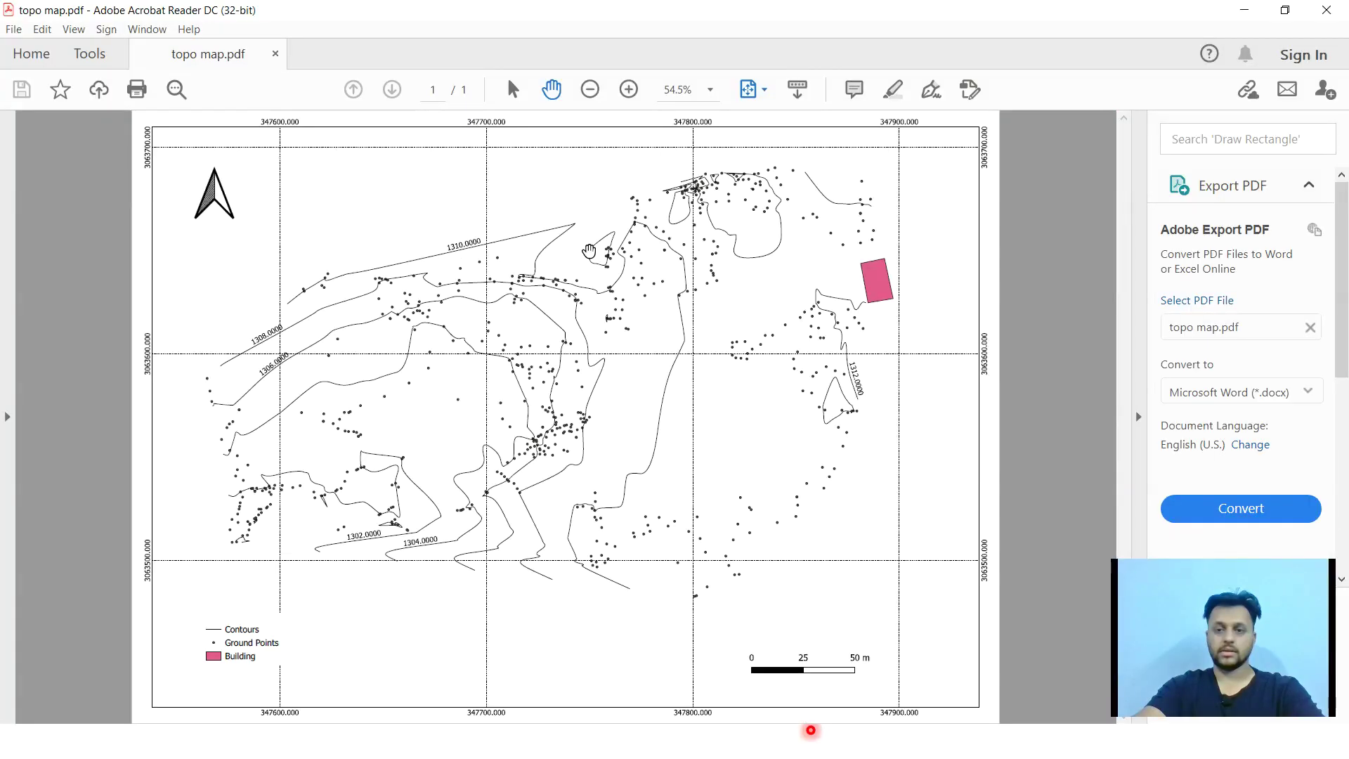